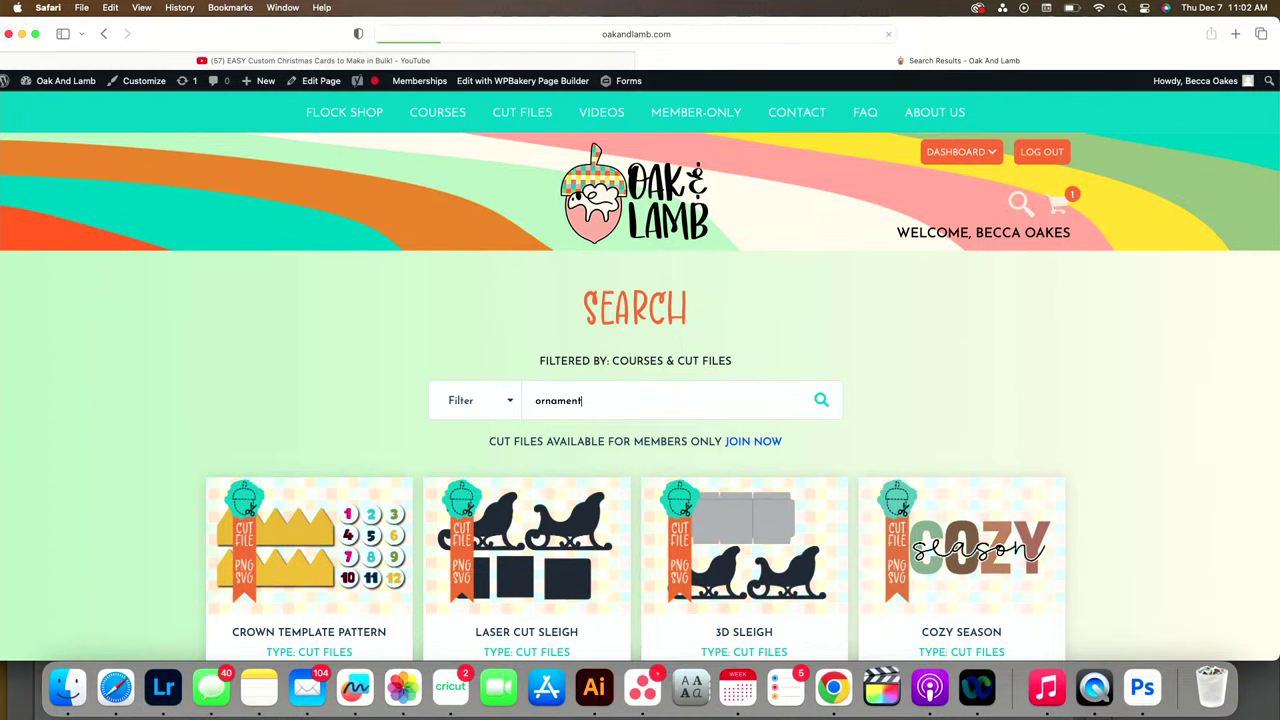
Step: Go to the third page of ornament results and open the Christmas Ornament product page
scroll(748, 590, down, 10)
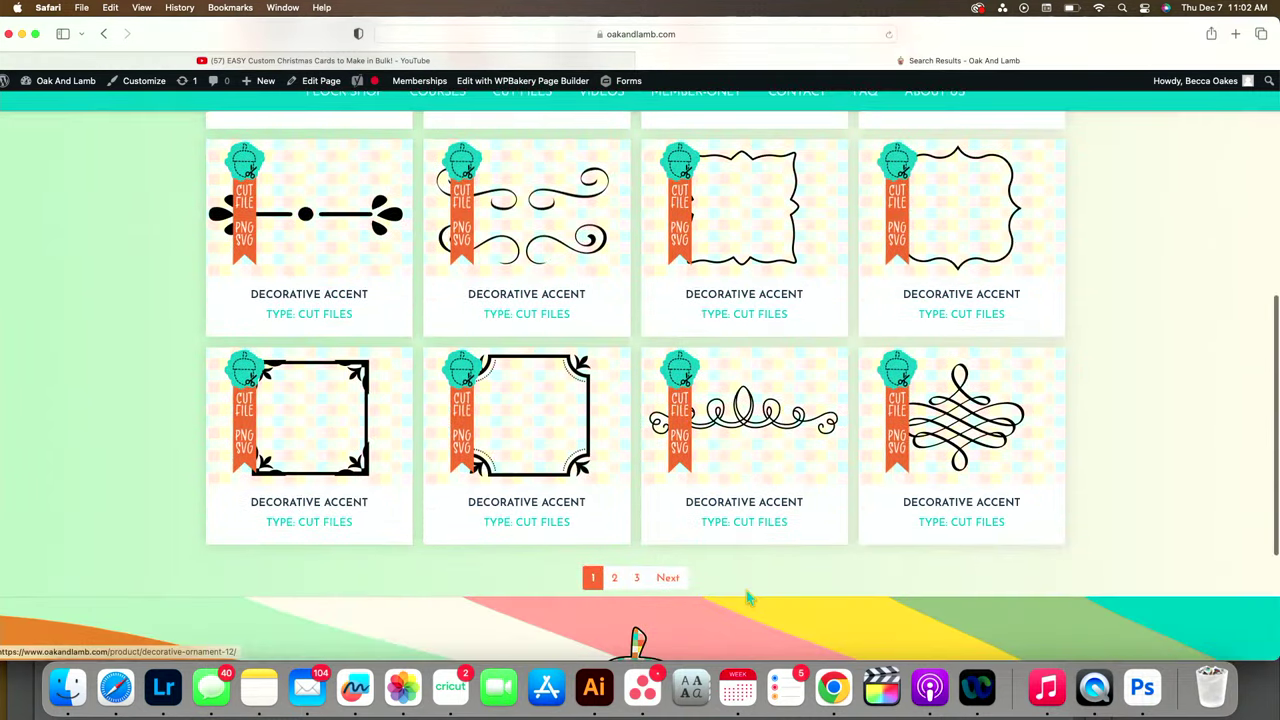
click(635, 578)
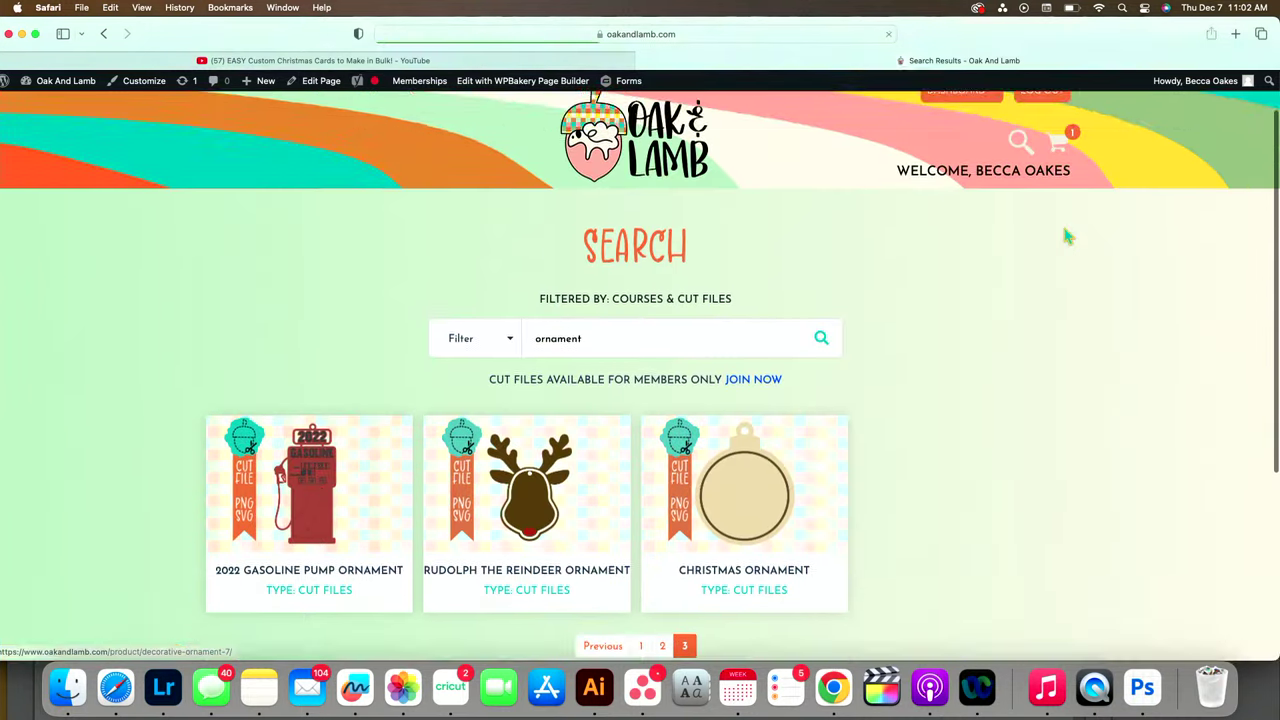
scroll(1064, 230, down, 4)
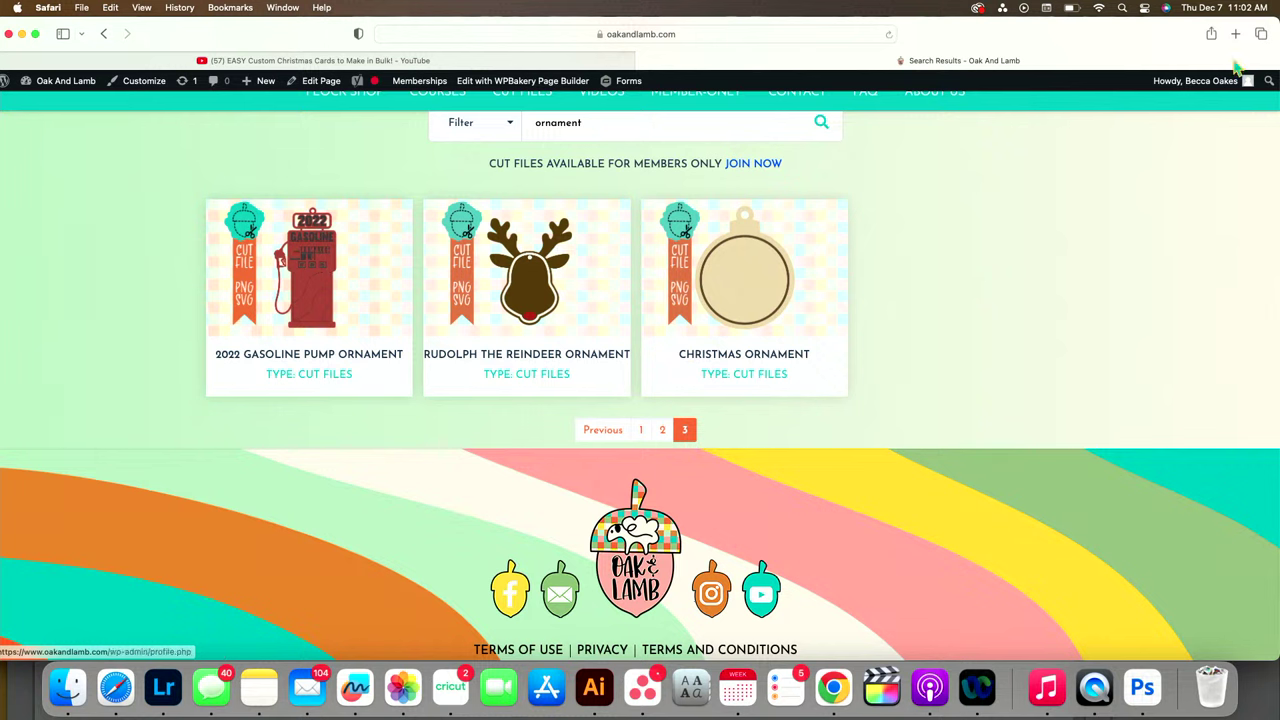
click(1212, 35)
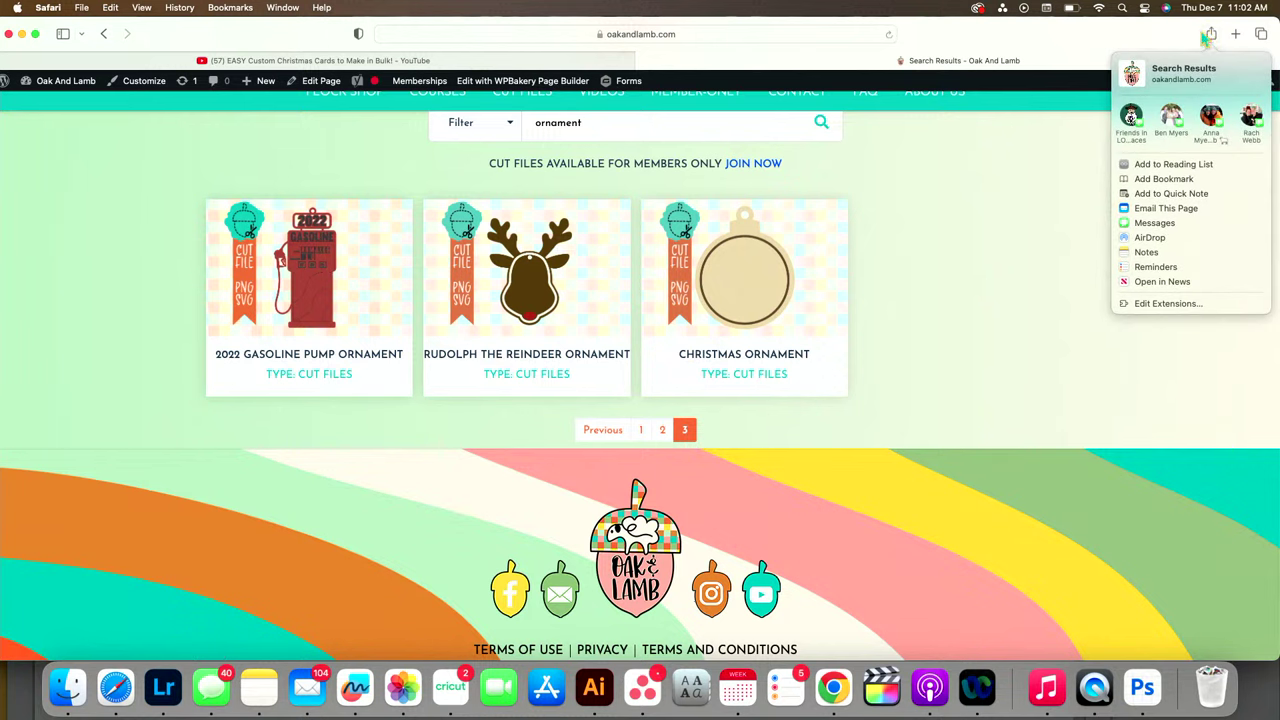
click(1128, 48)
click(748, 305)
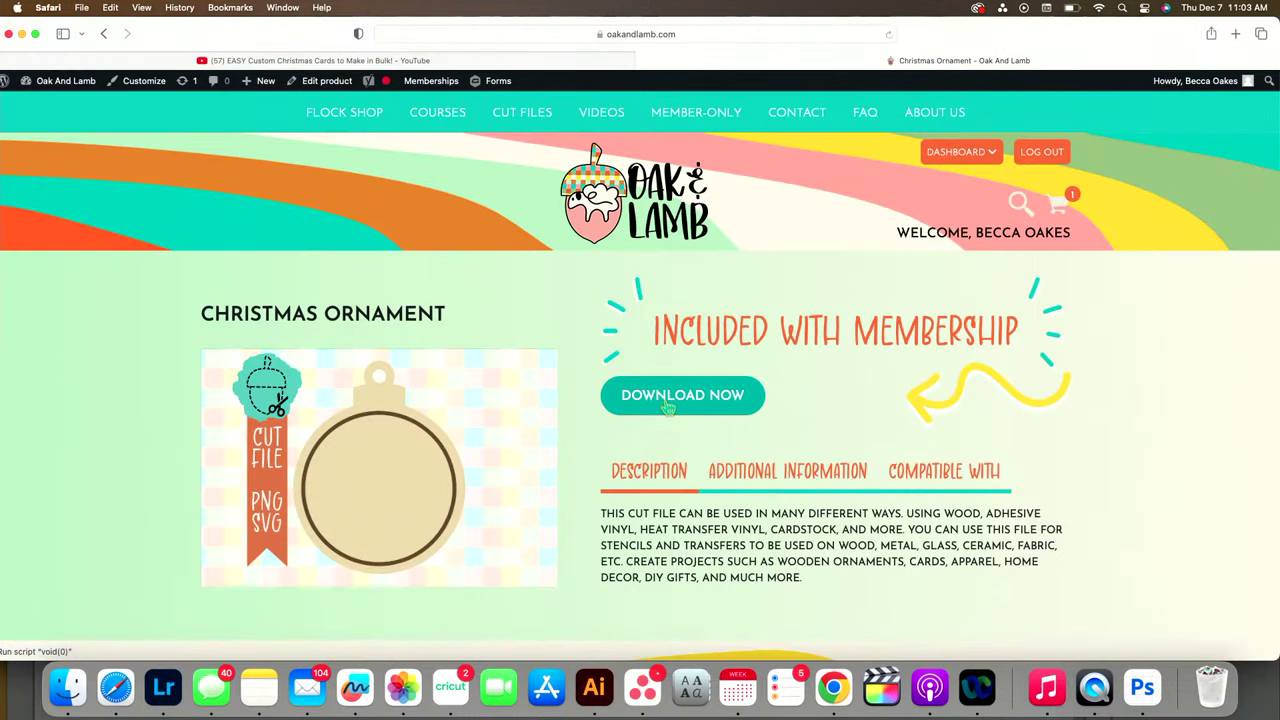
Step: Download the Christmas Ornament zip file and extract it from the downloads list
click(668, 398)
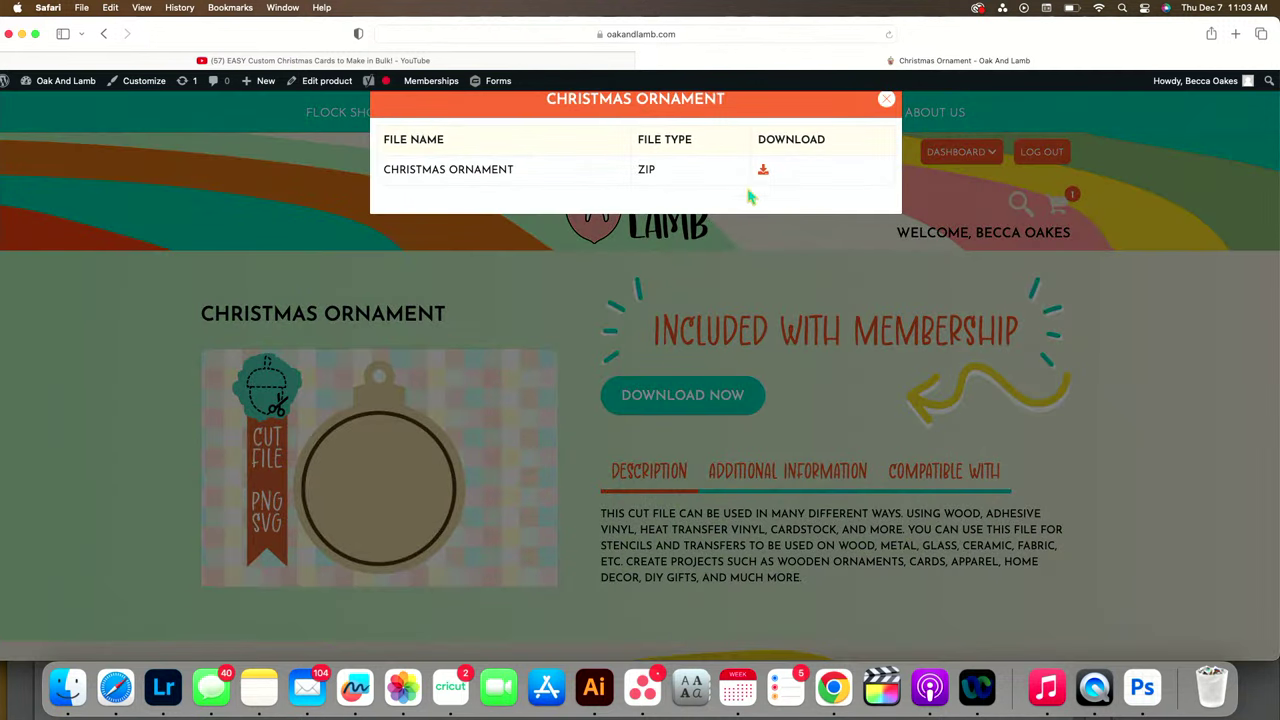
click(764, 172)
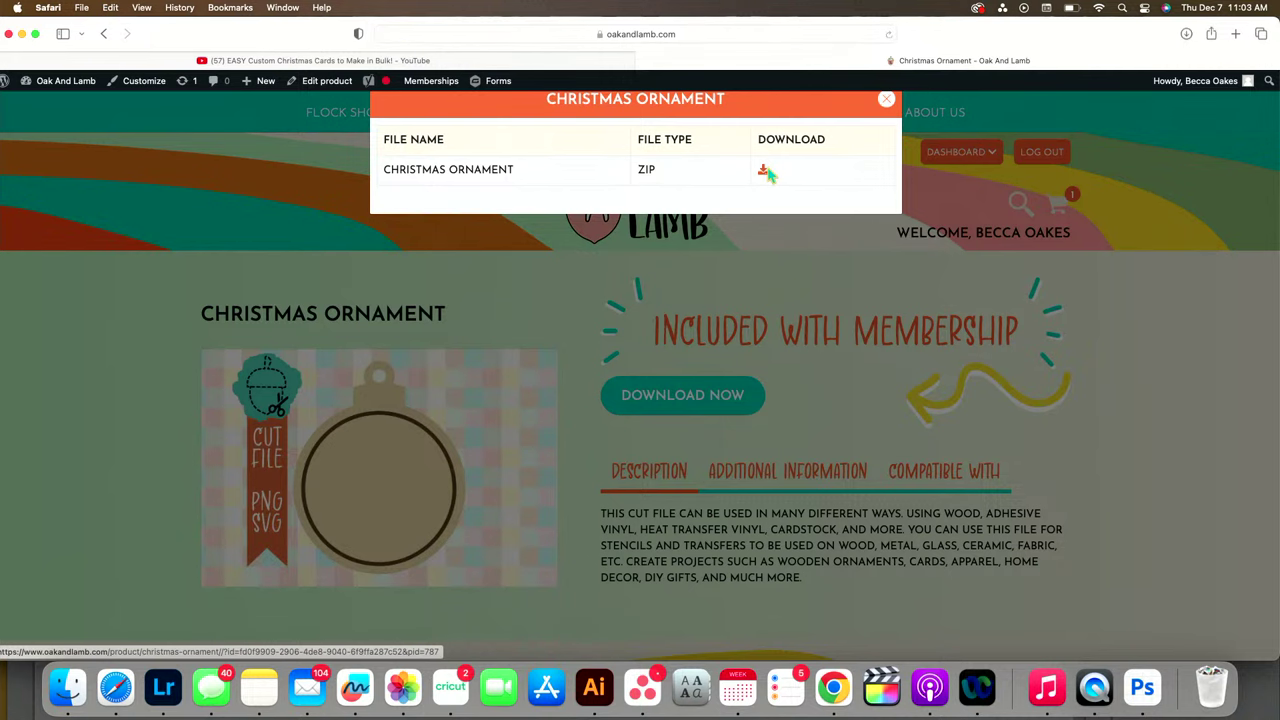
click(1187, 36)
double_click(1115, 102)
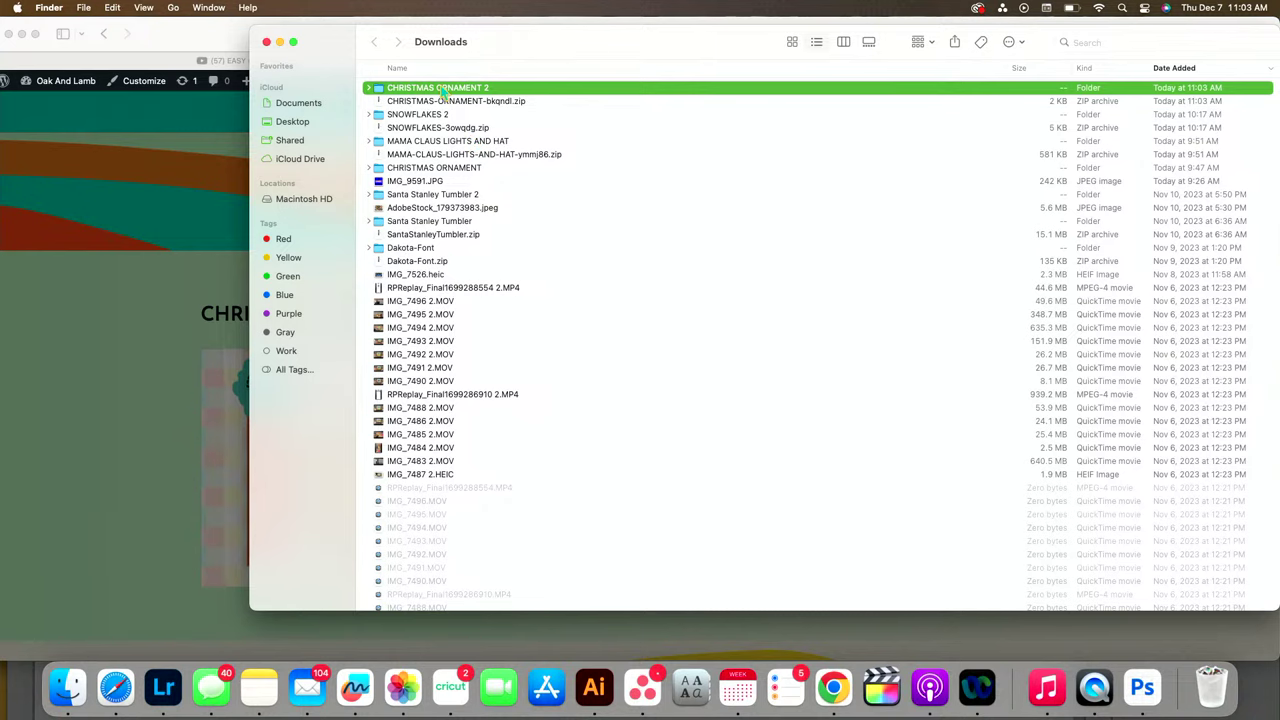
Step: Drag christmas ornament.svg from the CHRISTMAS ORNAMENT 2 folder into Illustrator and maximize the window
double_click(440, 89)
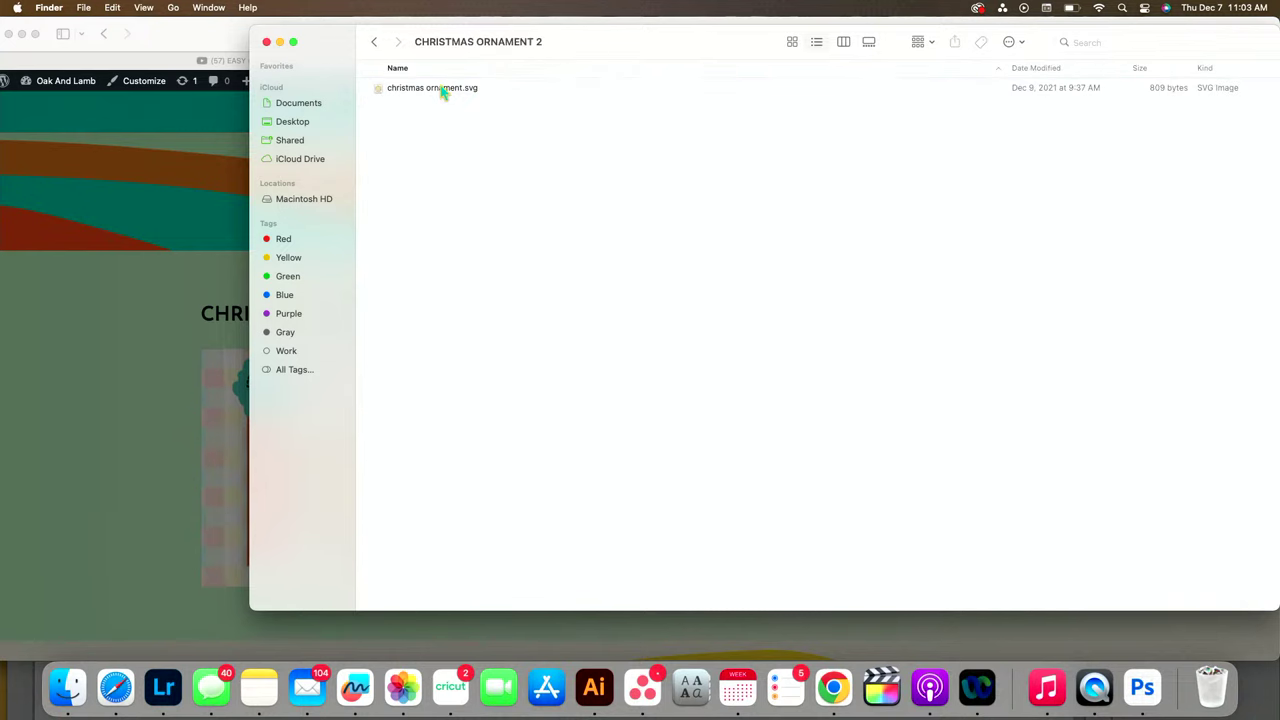
click(590, 688)
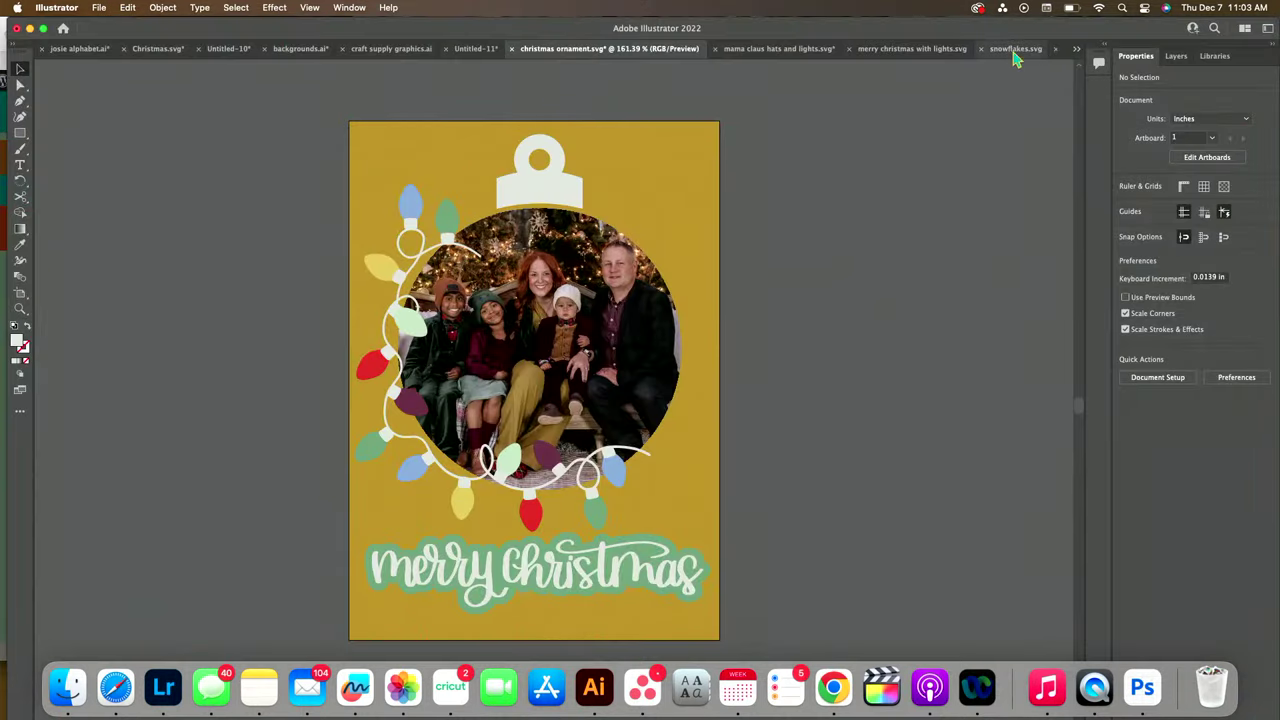
click(1076, 49)
click(1112, 287)
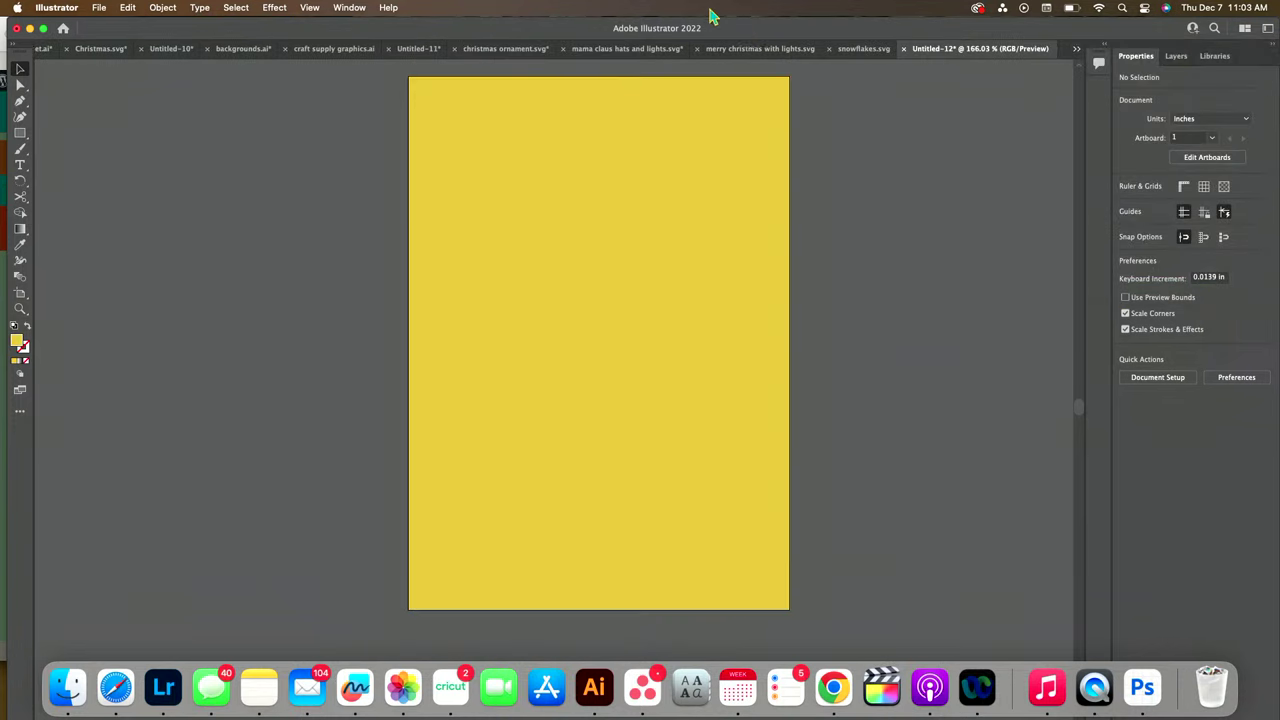
drag(742, 28, 793, 204)
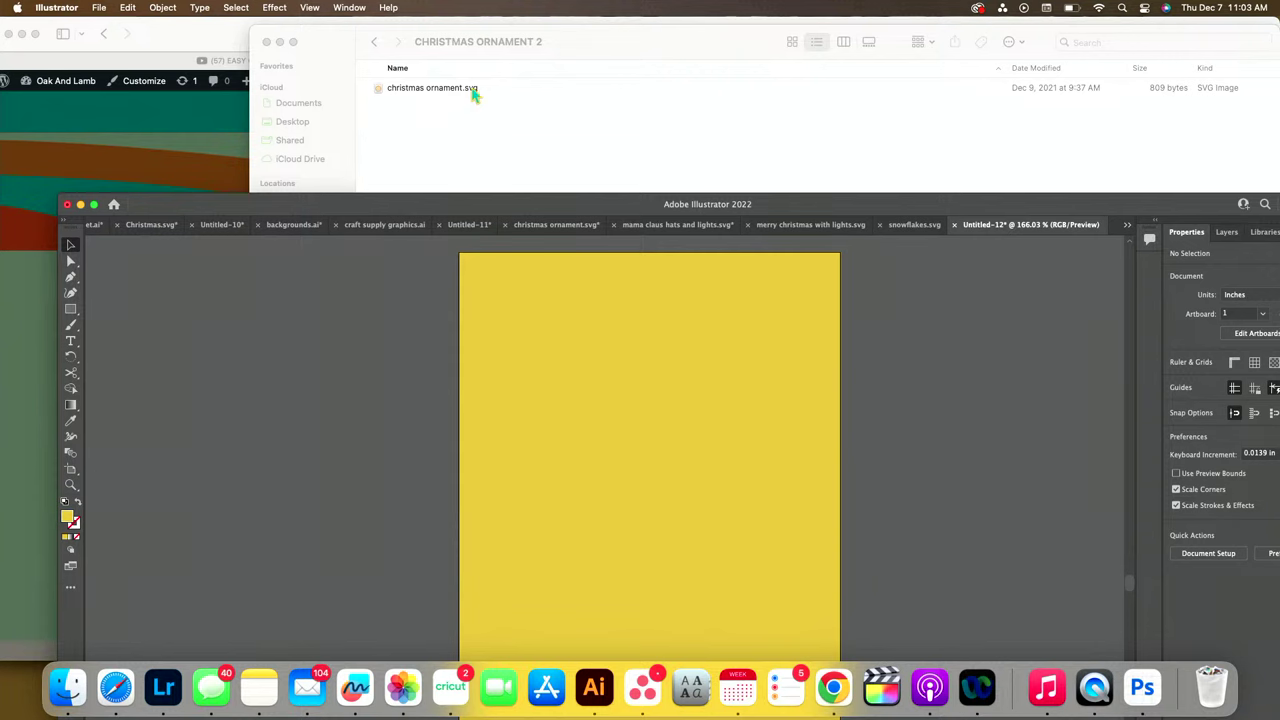
drag(475, 94, 382, 438)
double_click(560, 205)
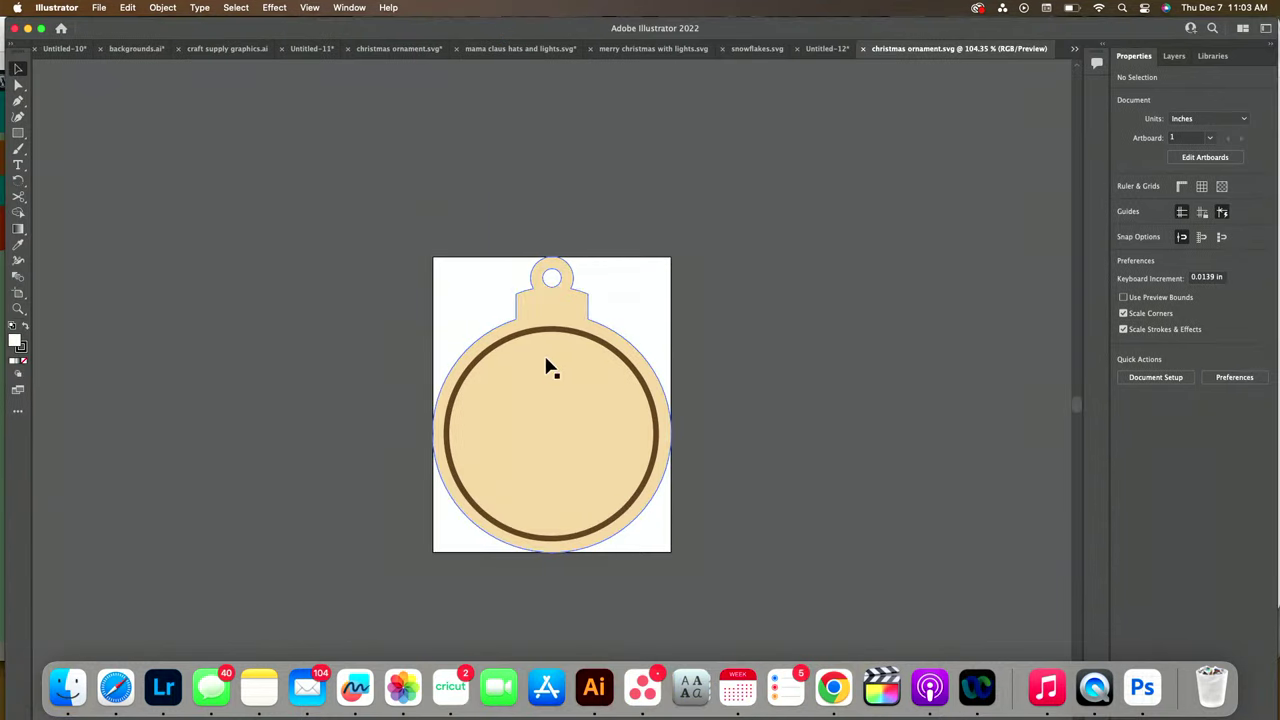
Step: Paste the ornament shape into Untitled-12 and place it to the right of the yellow card
click(546, 363)
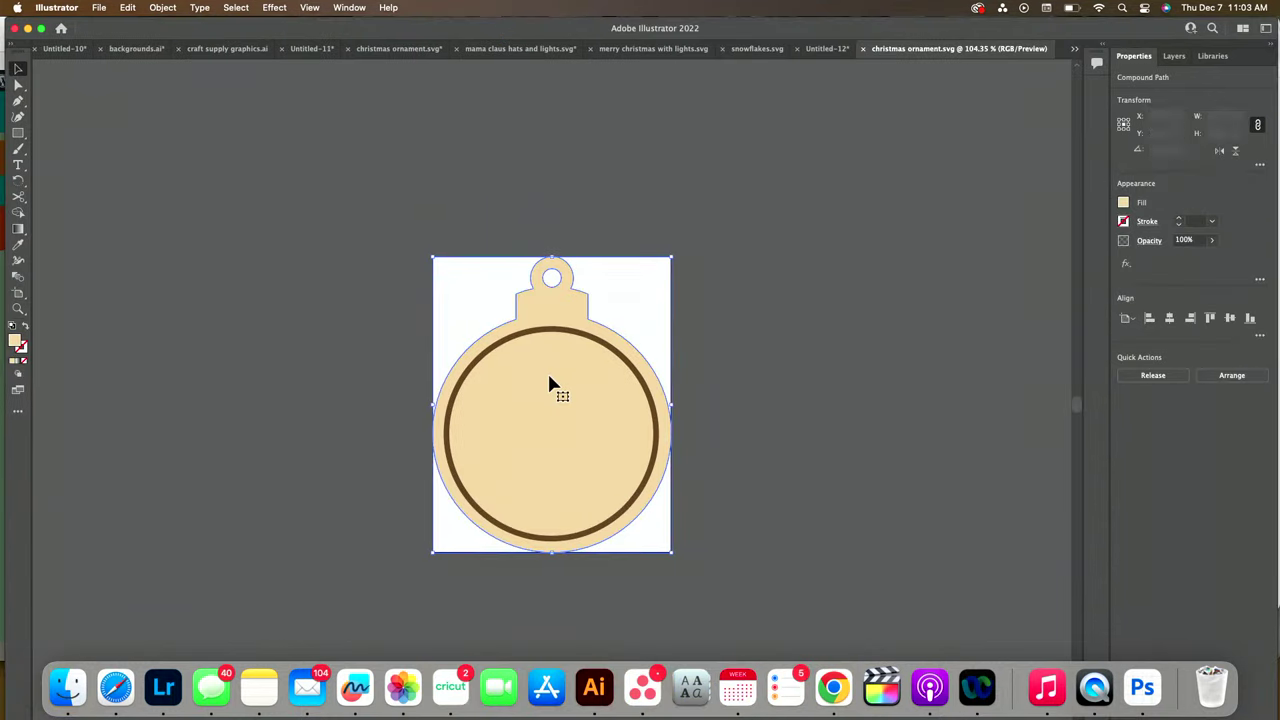
click(826, 48)
key(super+v)
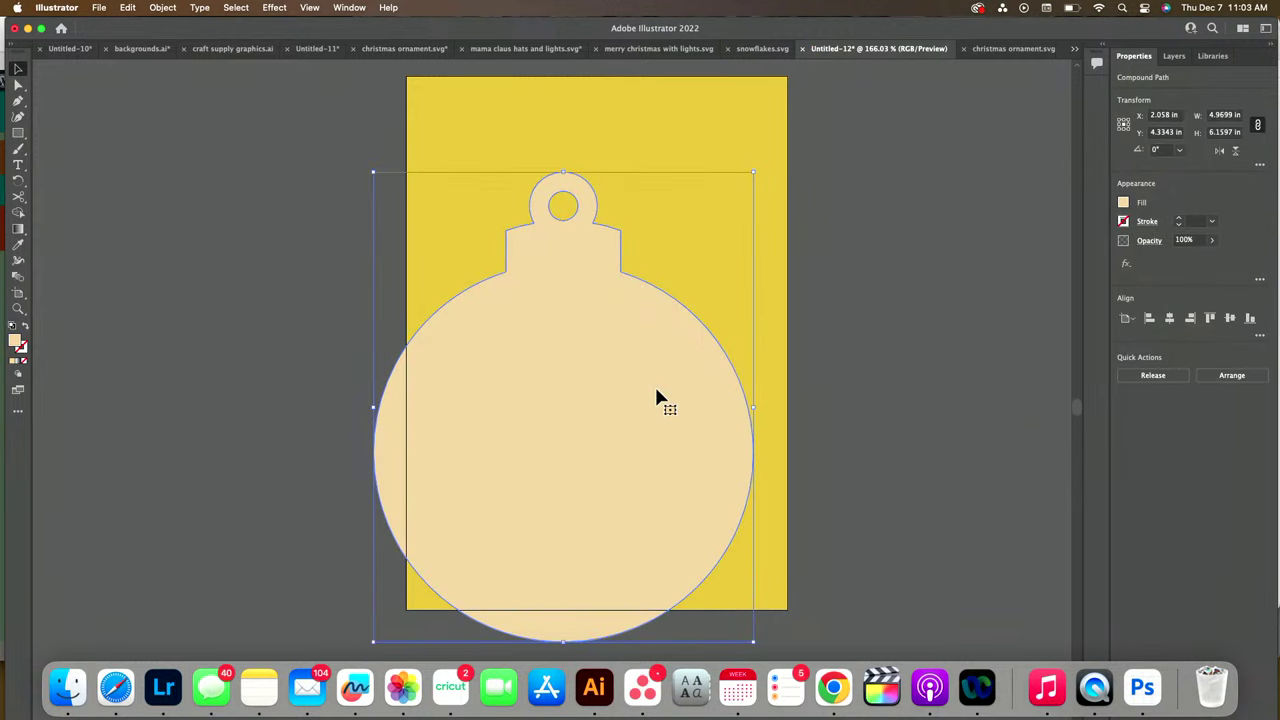
scroll(655, 386, down, 3)
drag(655, 386, 884, 334)
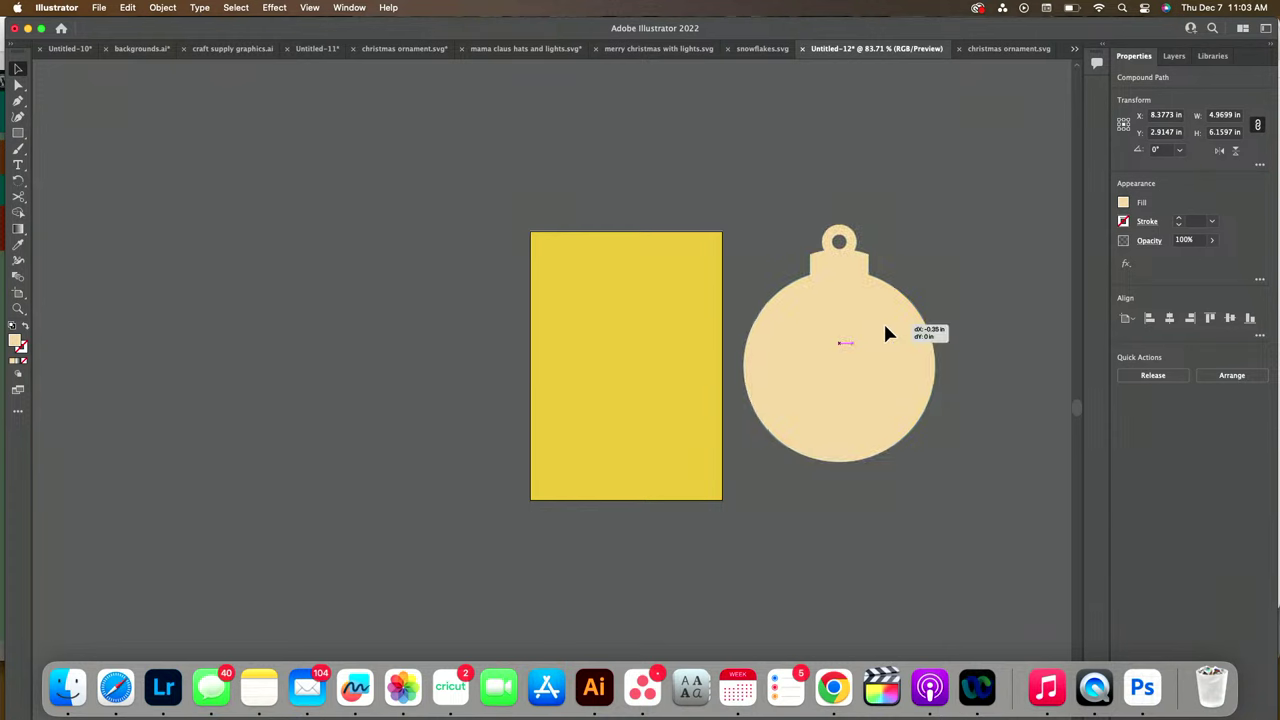
click(951, 284)
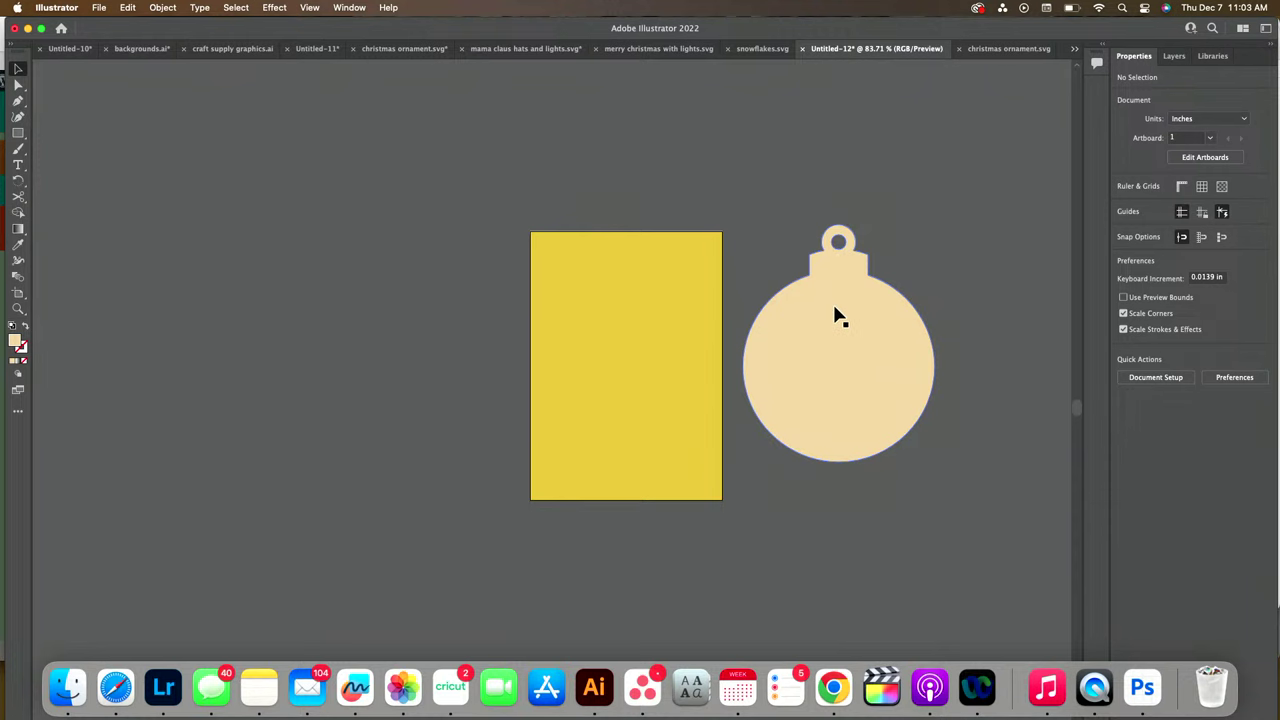
scroll(960, 366, up, 3)
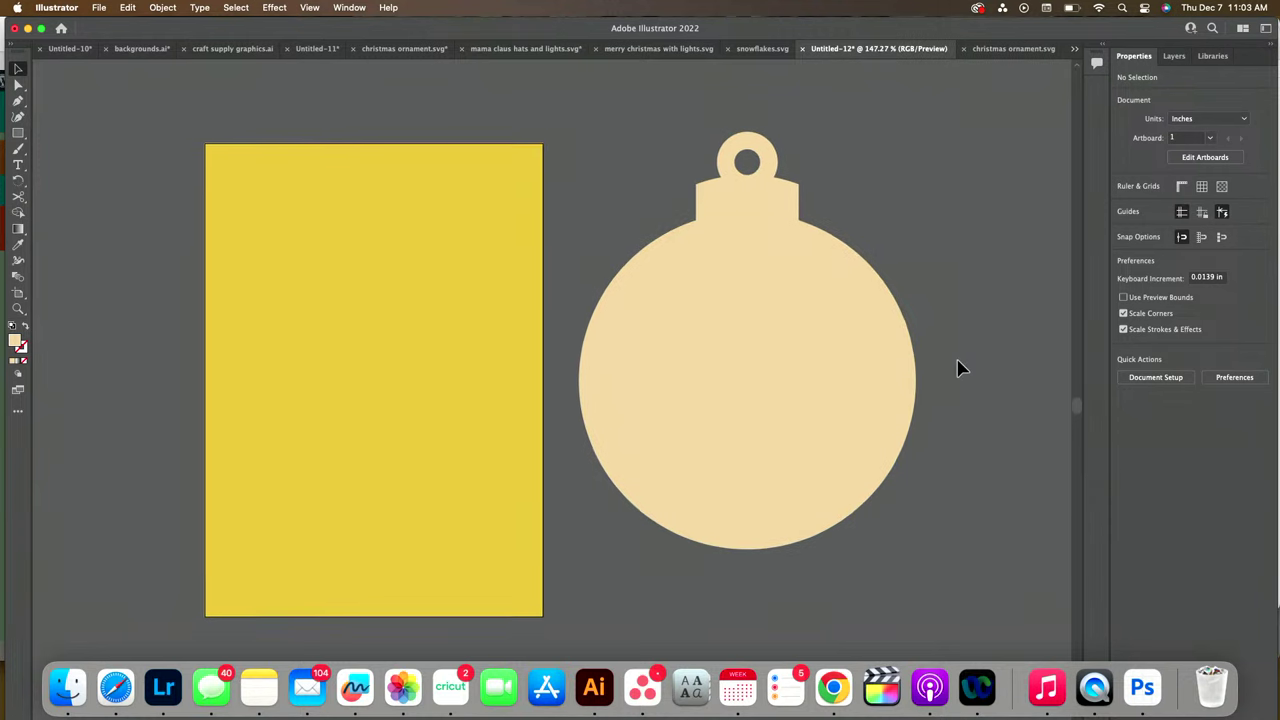
scroll(958, 368, up, 1)
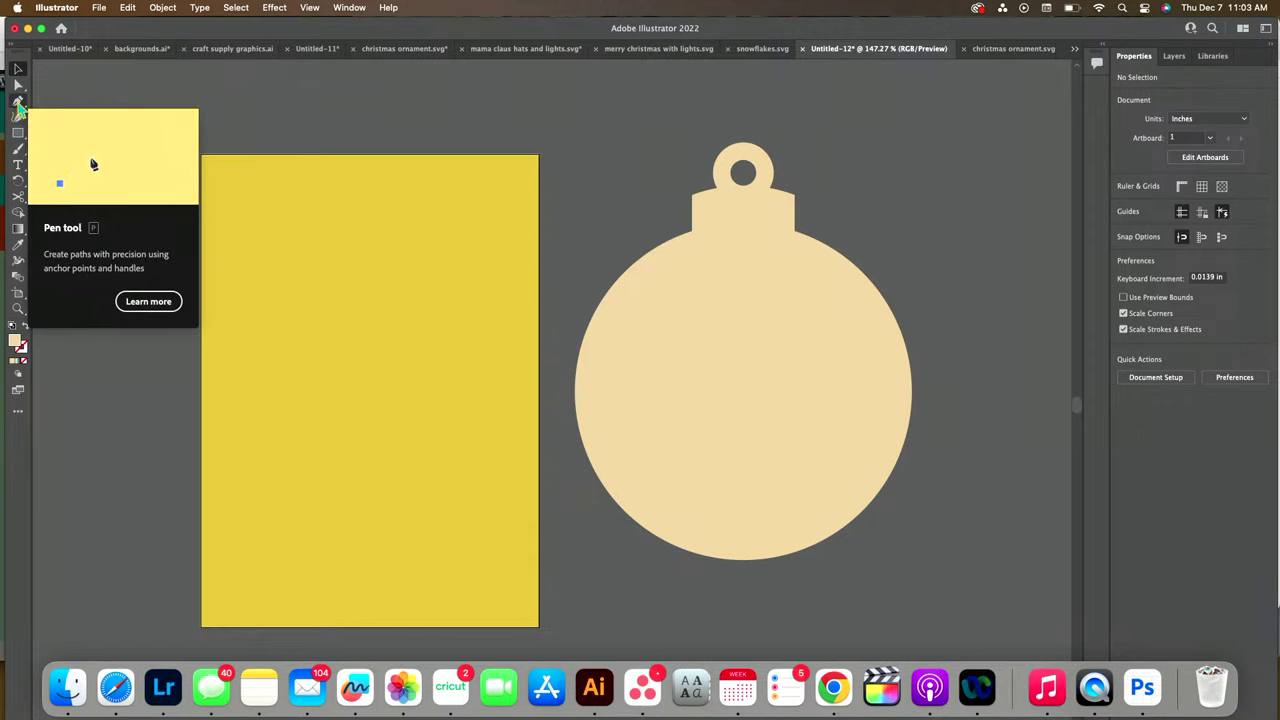
Step: Draw a closed four-point Pen shape covering the top cap of the ornament
click(18, 104)
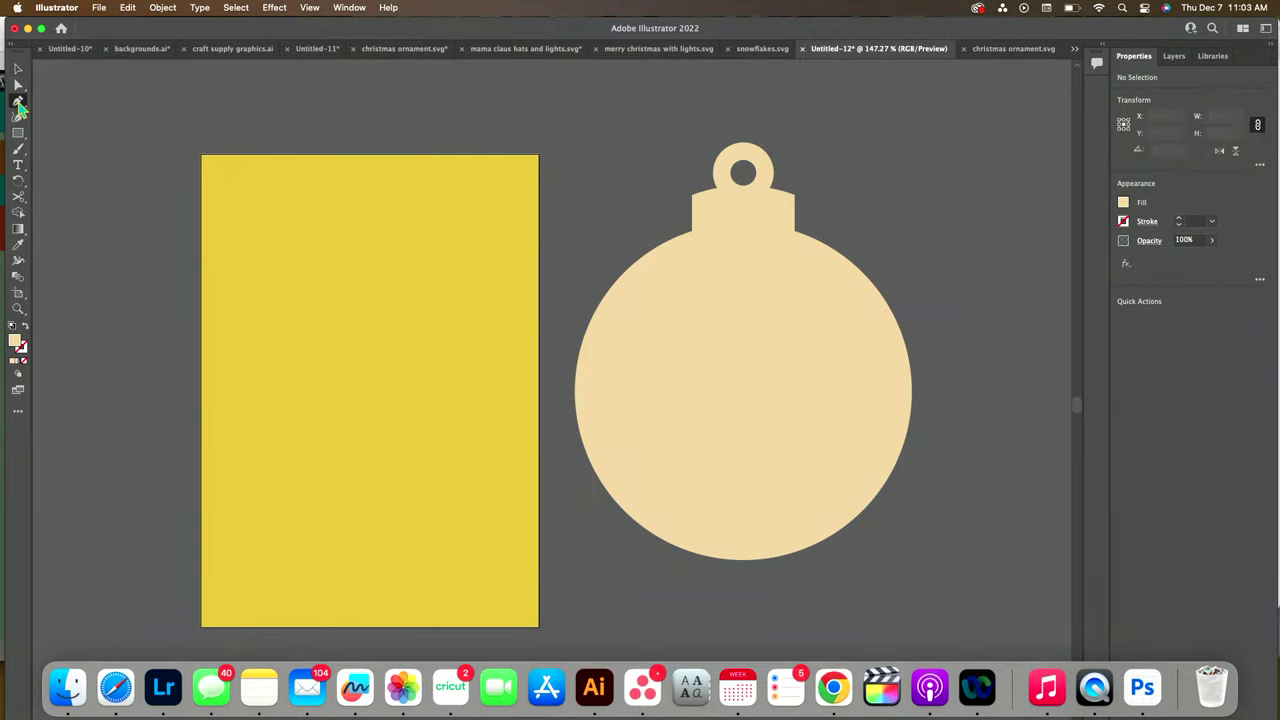
click(881, 143)
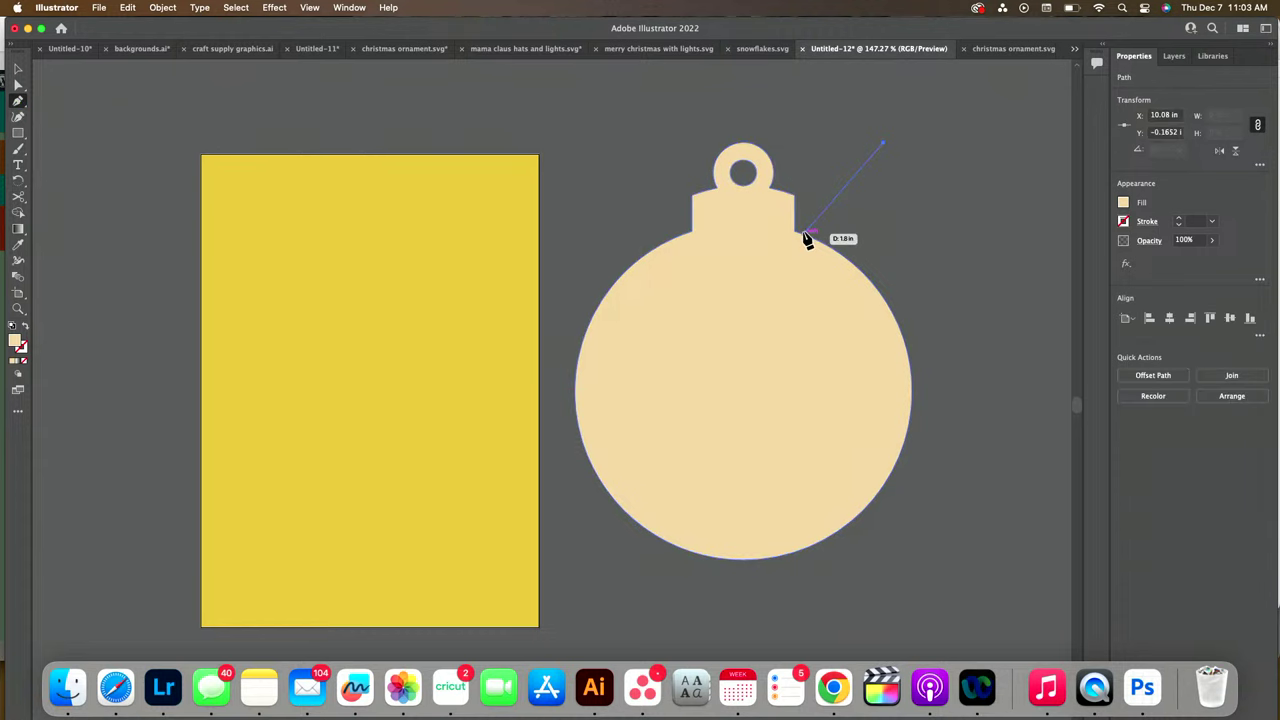
scroll(800, 238, up, 3)
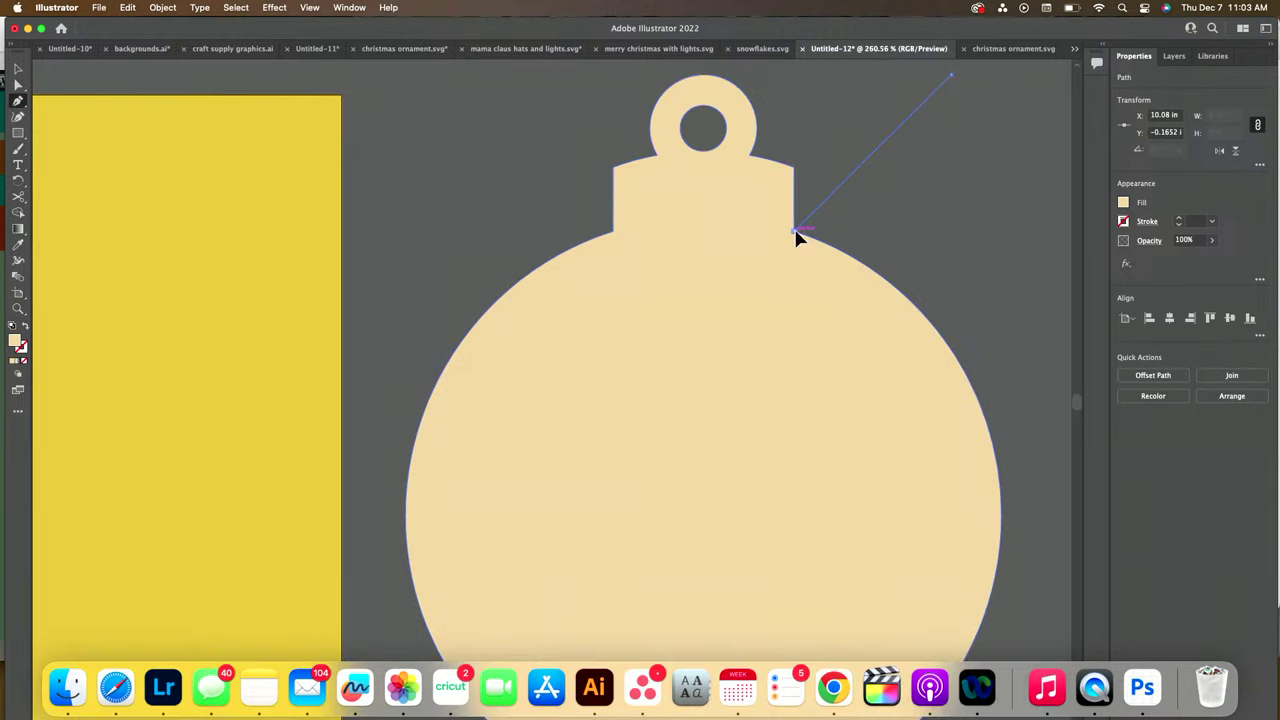
click(796, 232)
click(613, 231)
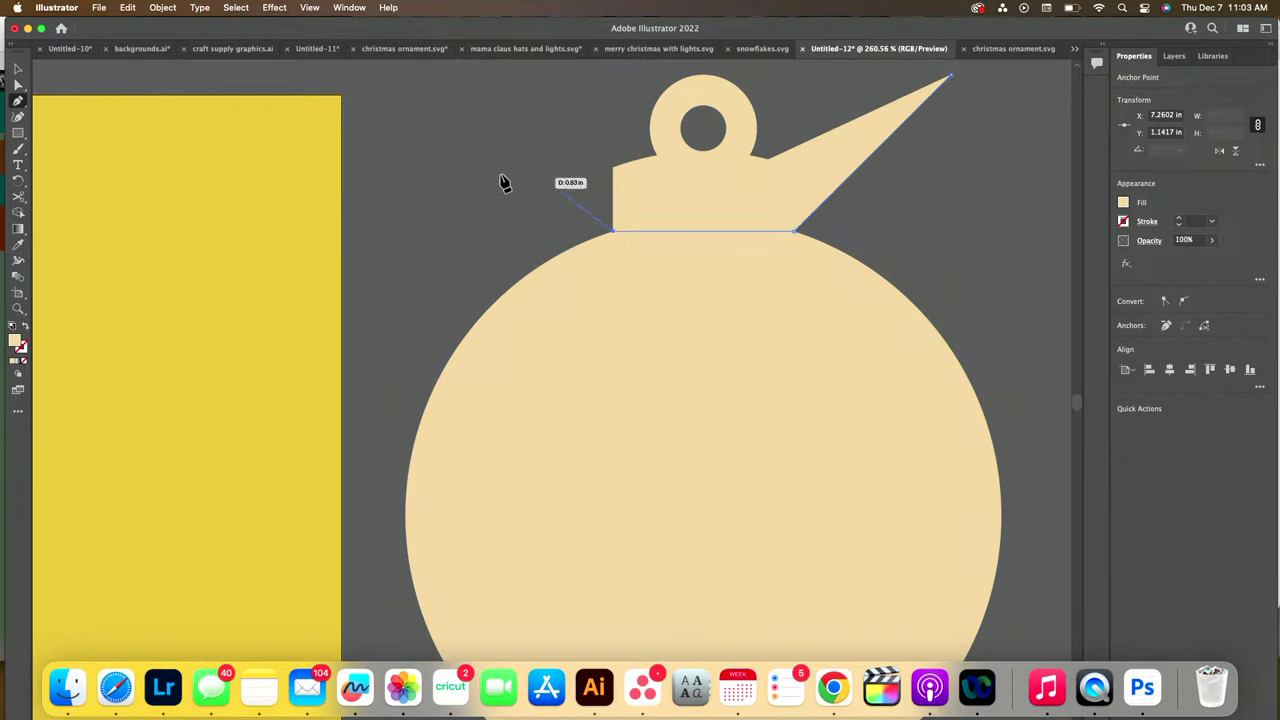
click(502, 178)
scroll(500, 180, down, 5)
click(497, 118)
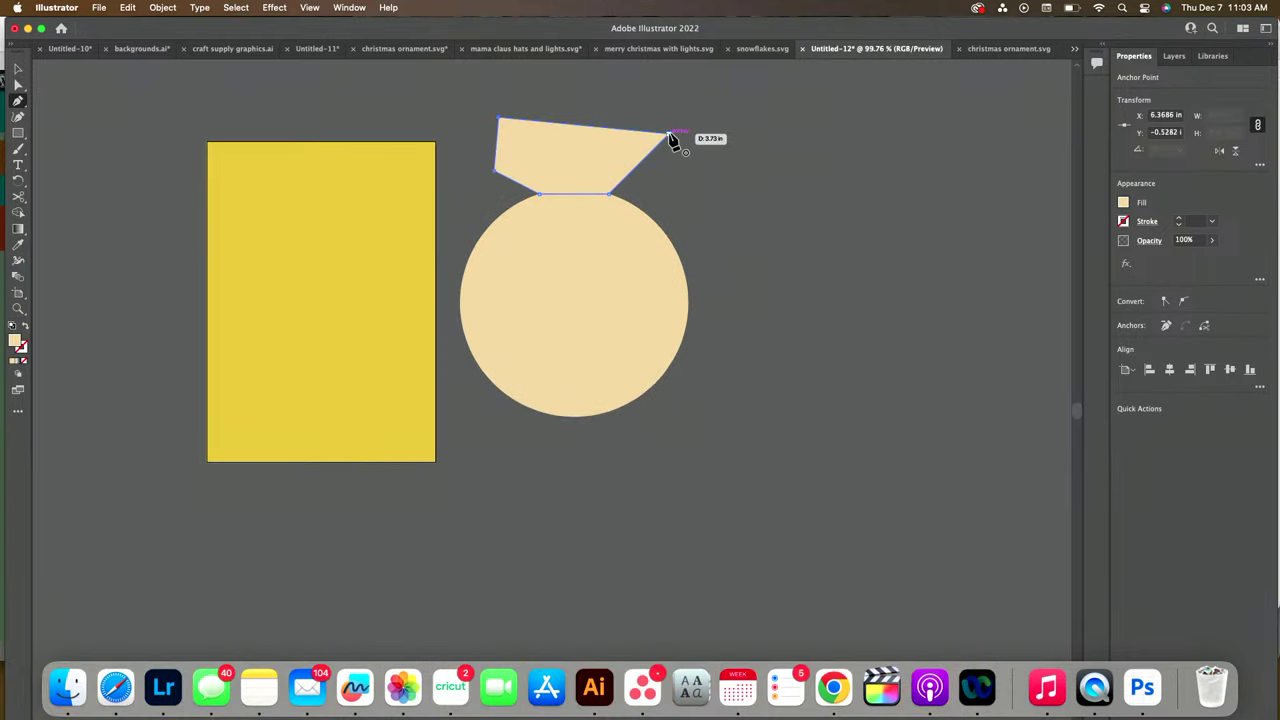
click(668, 134)
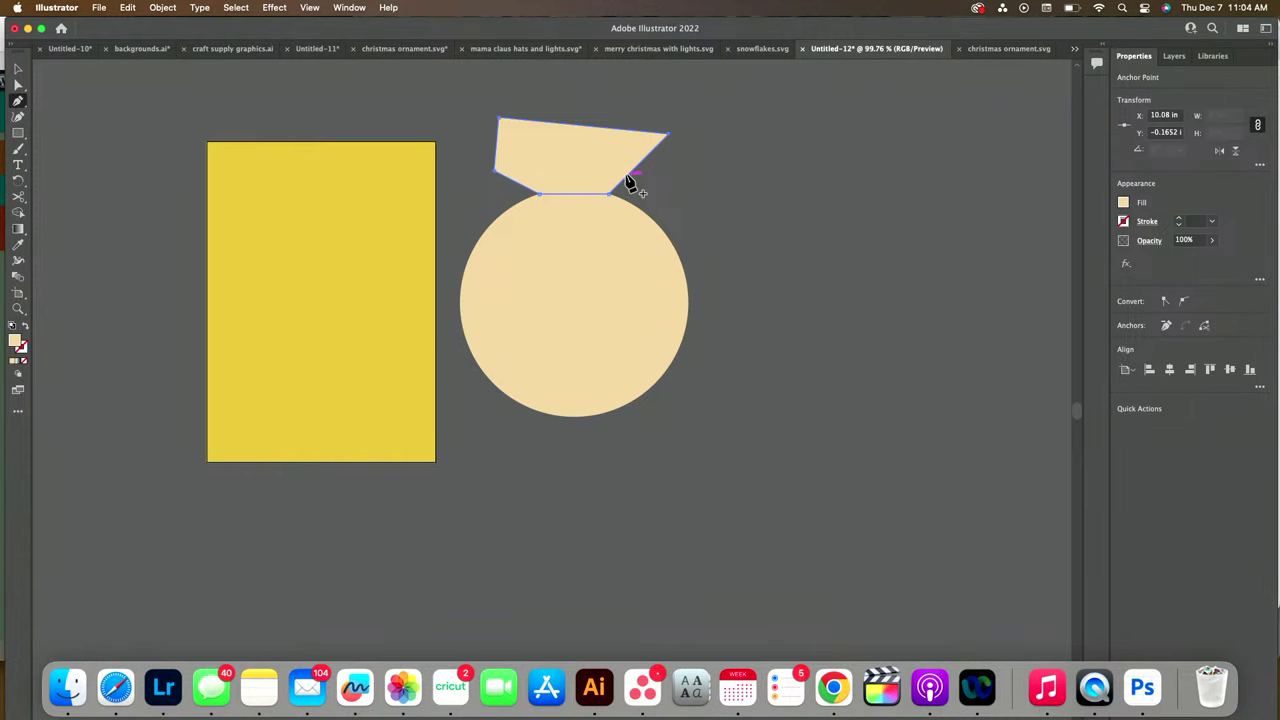
scroll(500, 129, up, 5)
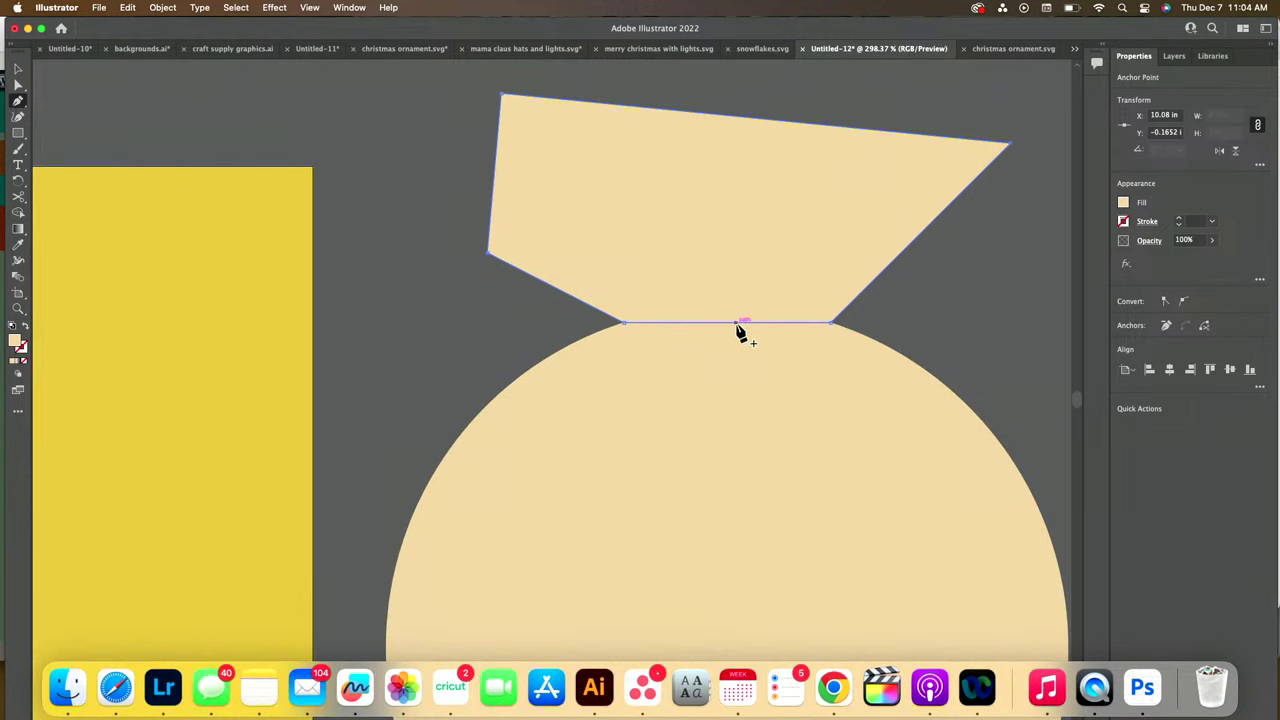
Step: Bend the new shape's bottom edge into an arc with the Curvature tool
click(18, 117)
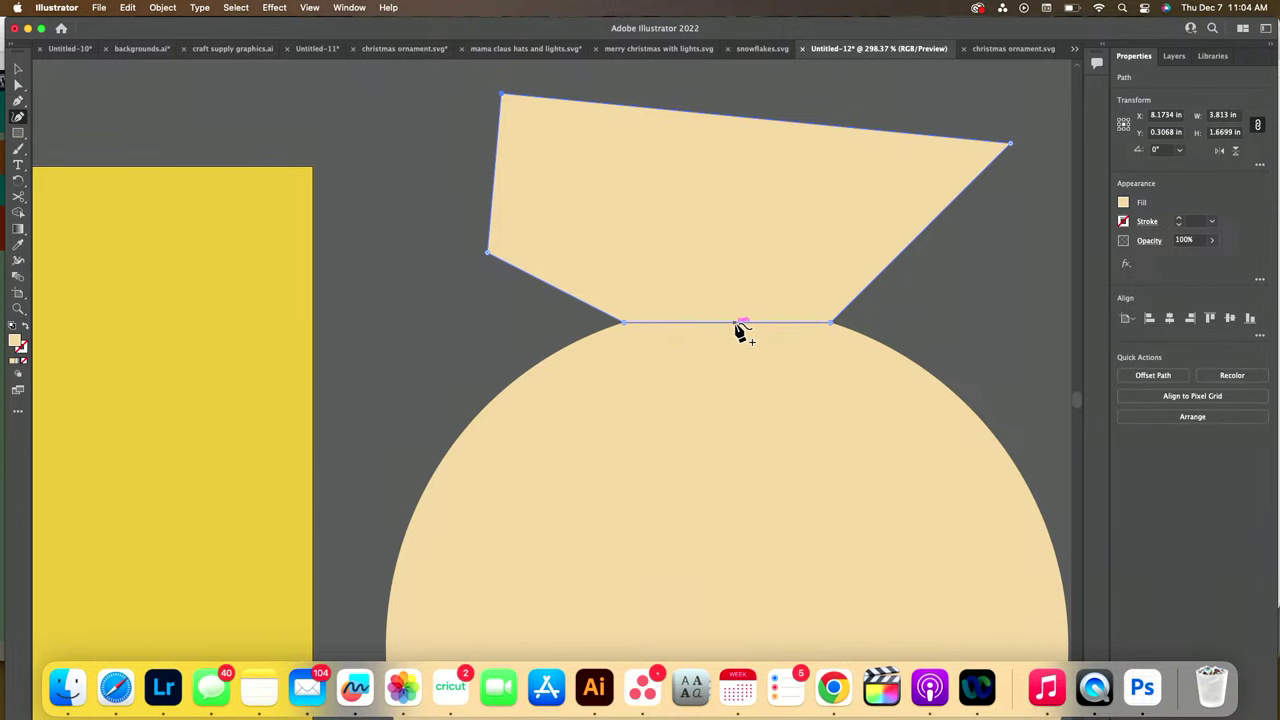
drag(738, 328, 737, 309)
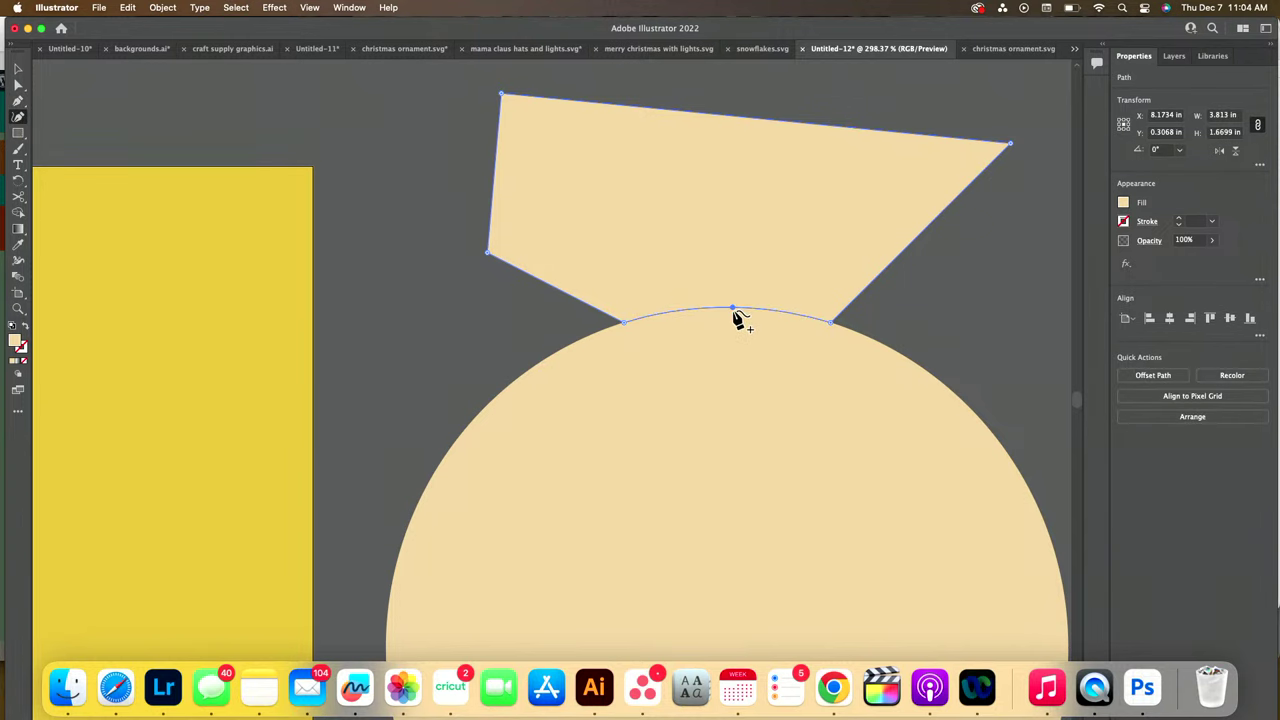
key(v)
click(908, 309)
key(super+0)
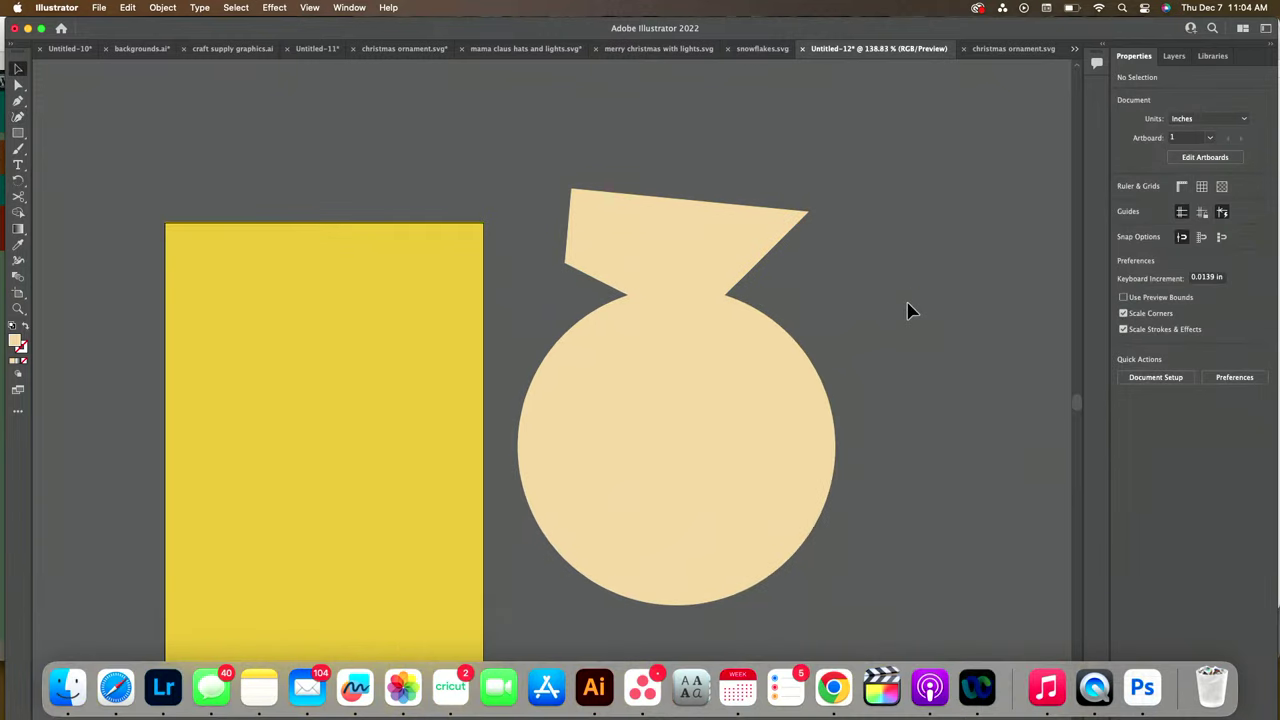
Step: Duplicate the ornament and apply Pathfinder Minus Front to the left copy, leaving a plain circle
drag(610, 165, 758, 401)
scroll(758, 401, right, 5)
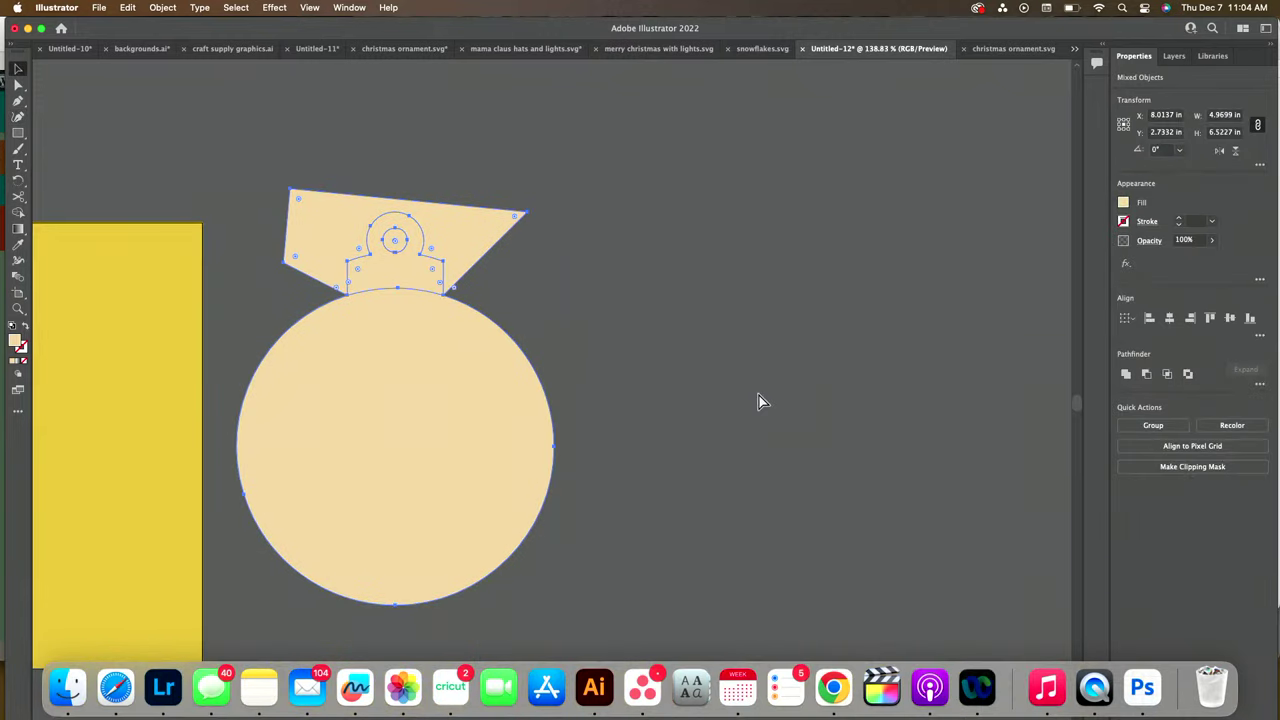
drag(470, 410, 848, 404)
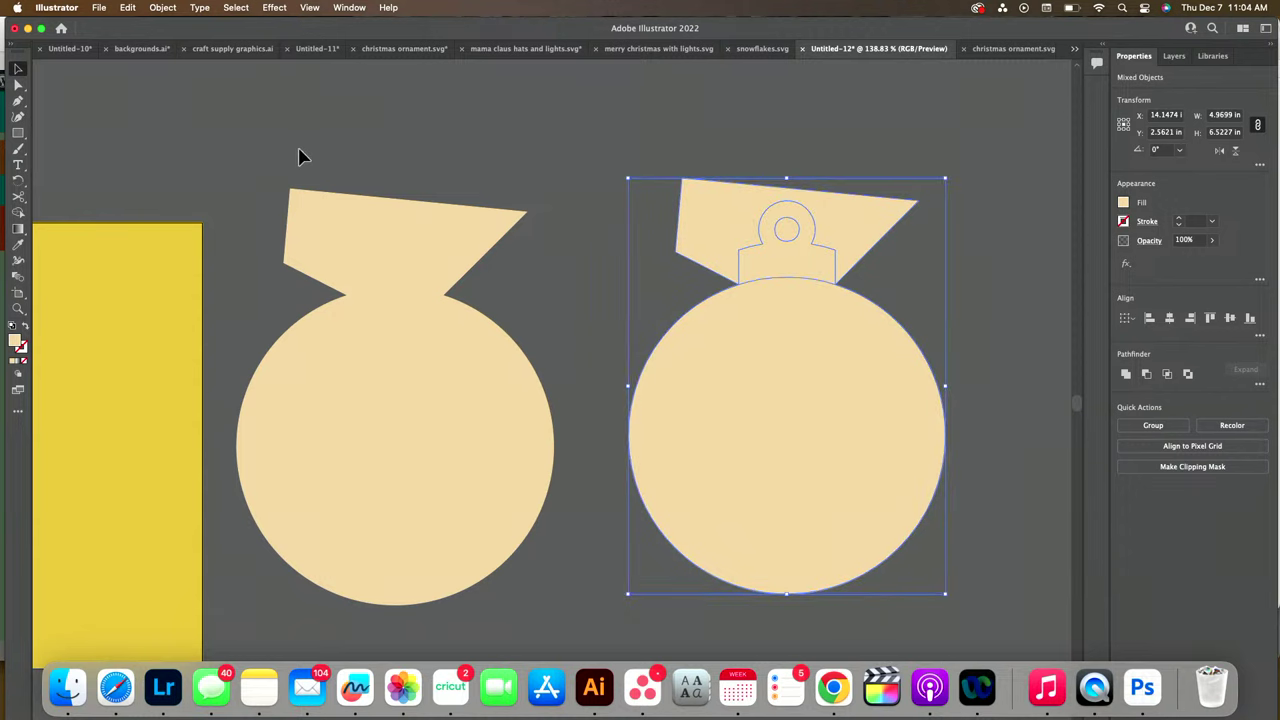
click(483, 377)
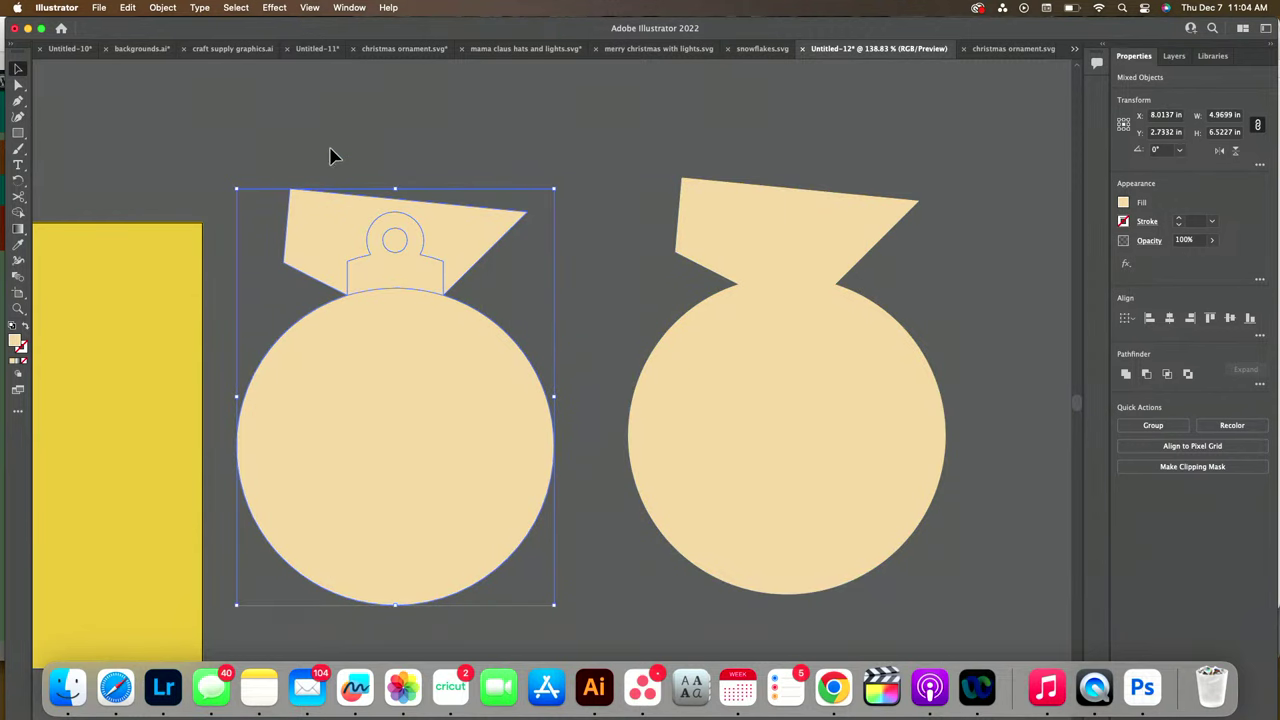
click(1148, 377)
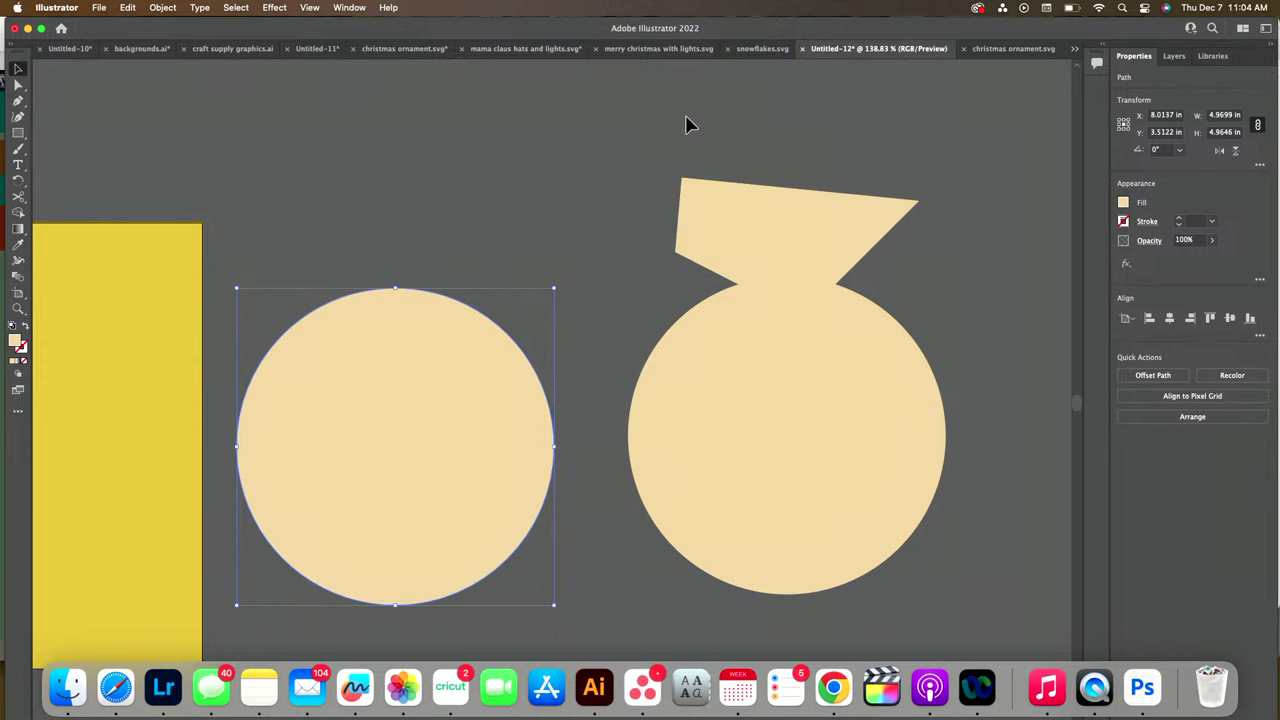
Step: Apply Intersect to the right copy to get the hanger cap and move it onto the circle
click(891, 384)
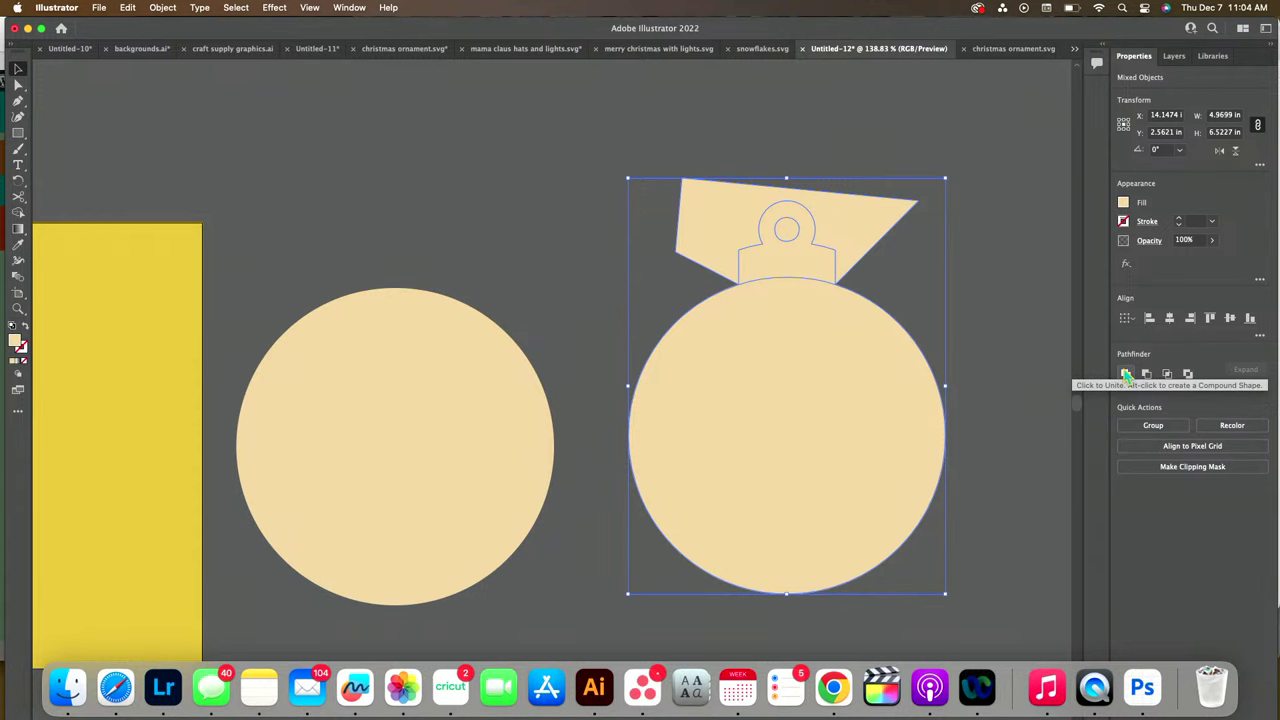
click(1167, 374)
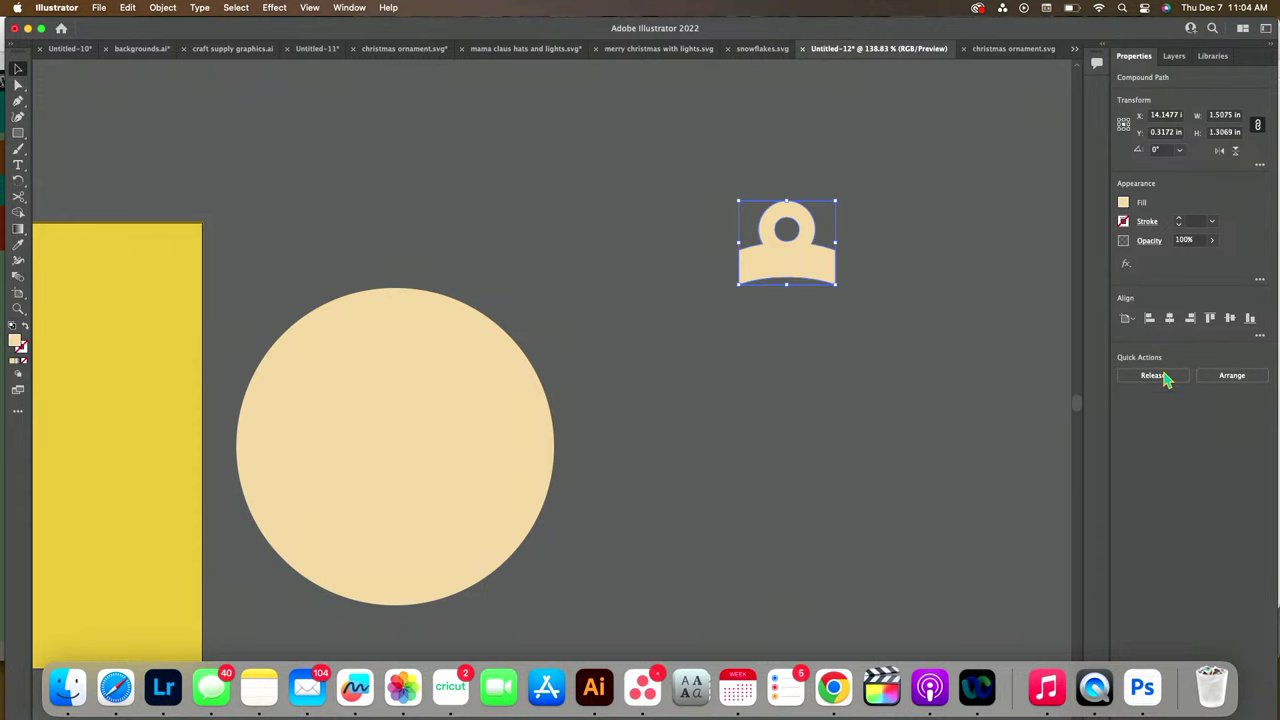
click(812, 313)
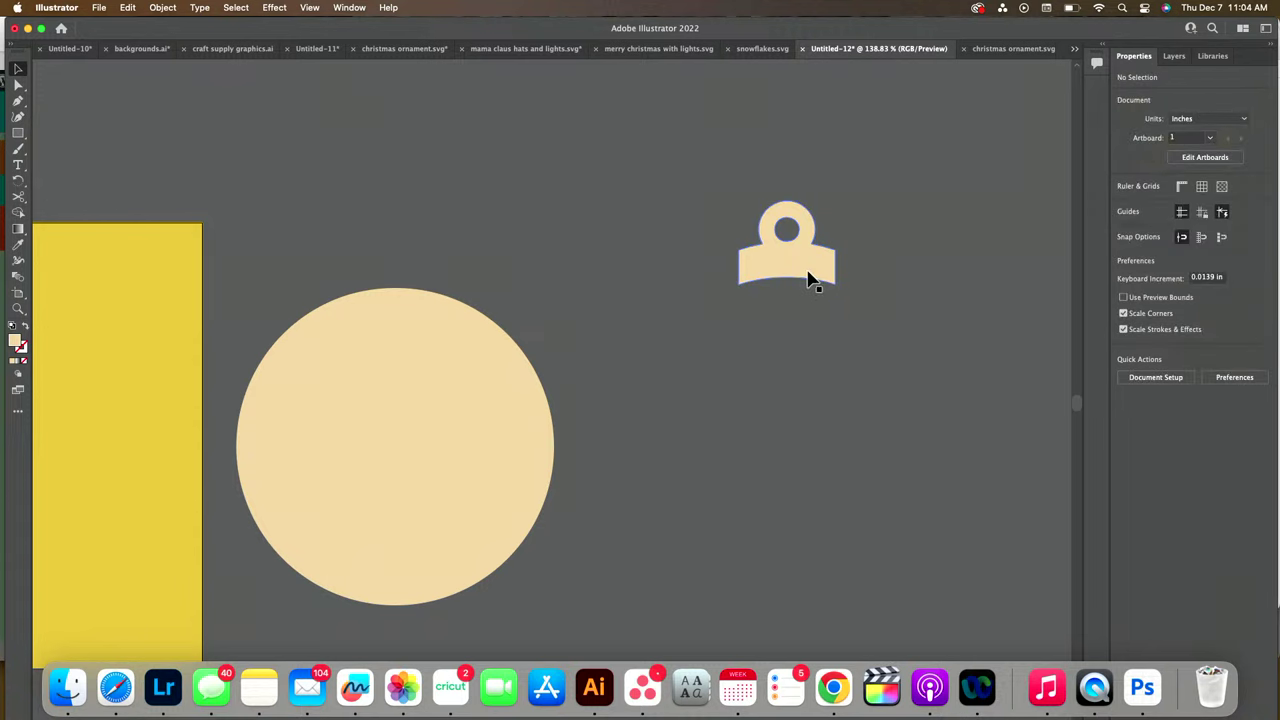
drag(811, 277, 417, 283)
scroll(603, 343, down, 3)
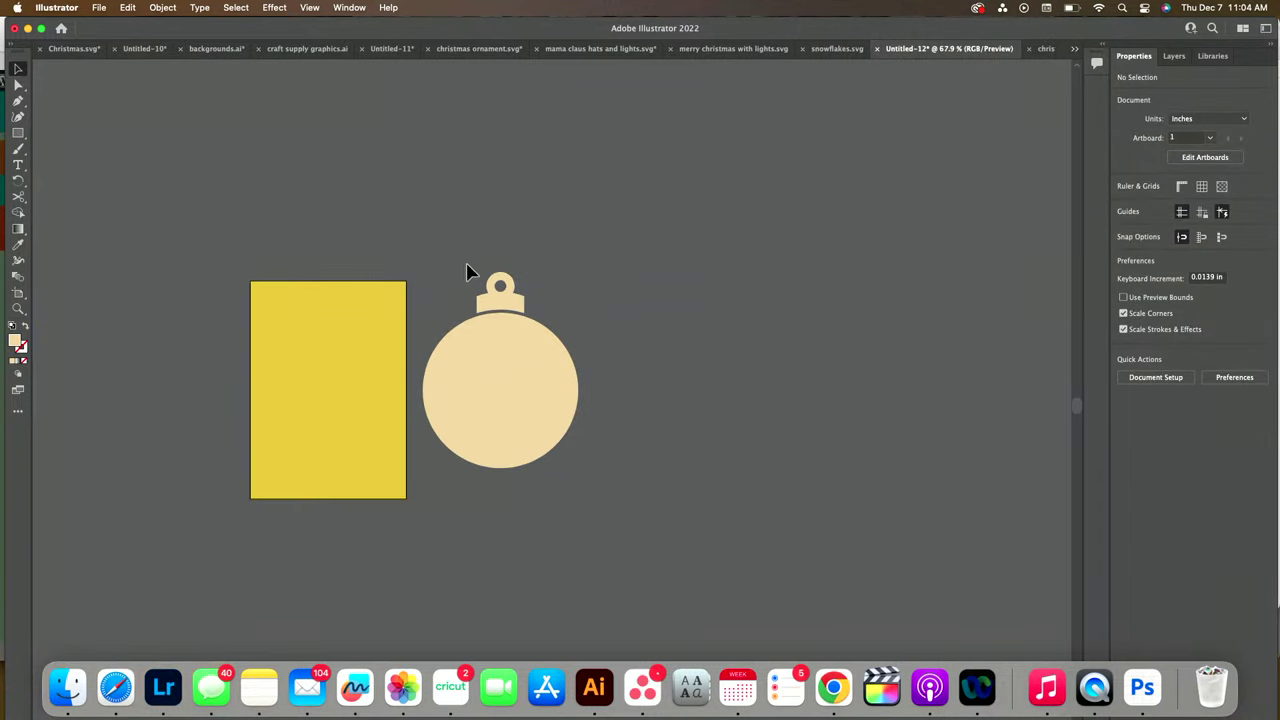
Step: Move the ornament onto the yellow card, scale it down, raise it near the top, then open Photos
drag(535, 365, 370, 393)
scroll(370, 393, up, 1)
scroll(370, 393, up, 2)
drag(443, 212, 380, 277)
drag(343, 380, 352, 309)
click(500, 360)
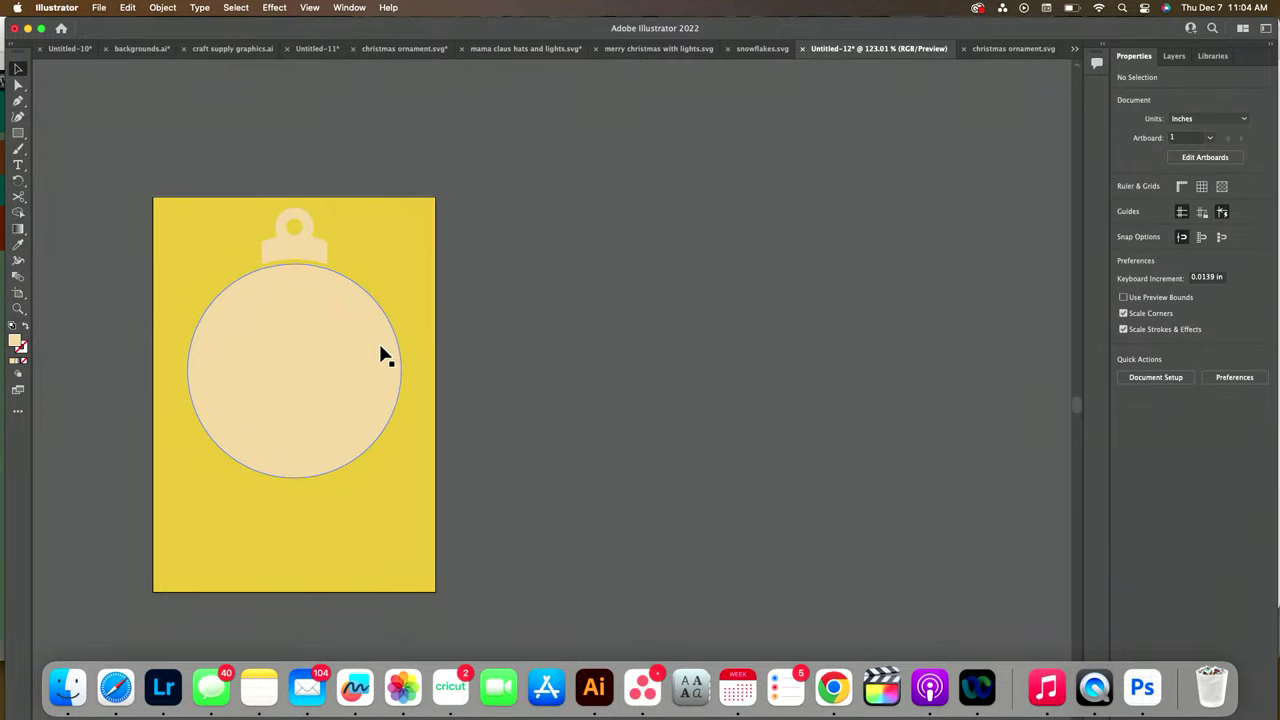
click(403, 686)
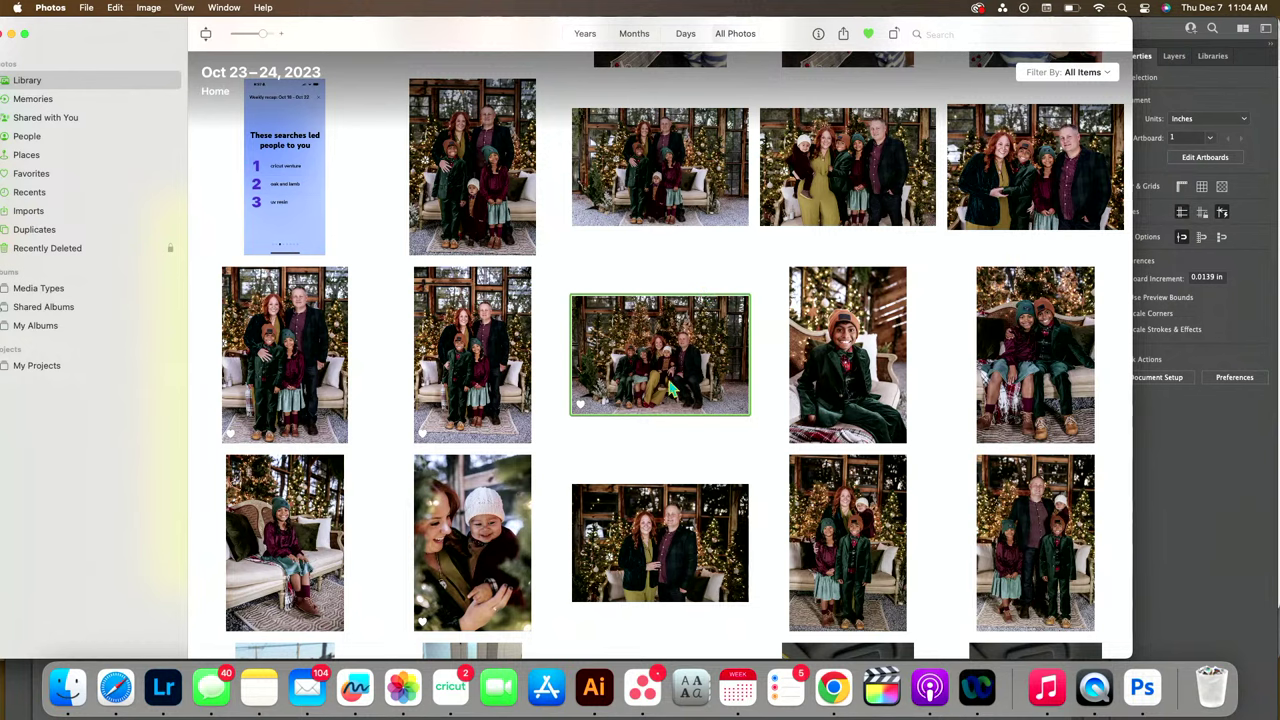
Step: Drag the seated family photo from Photos onto the card and shift it up-left
drag(519, 38, 993, 38)
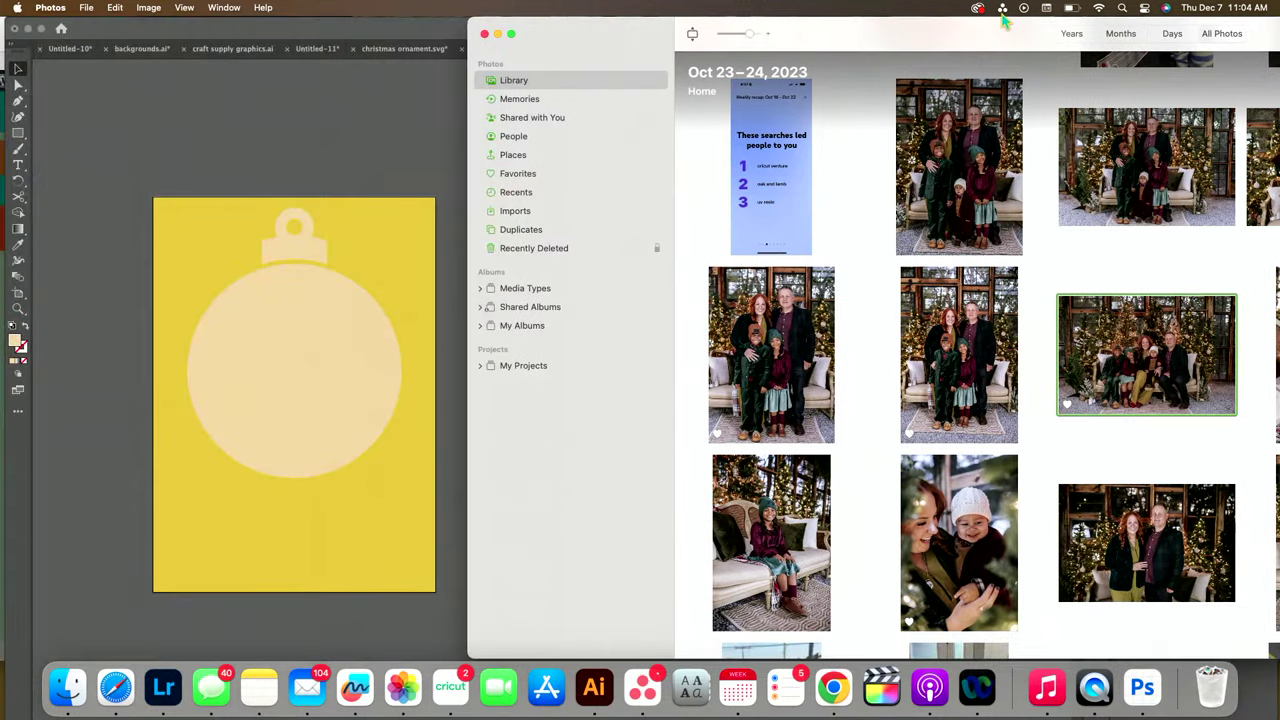
drag(1140, 360, 298, 377)
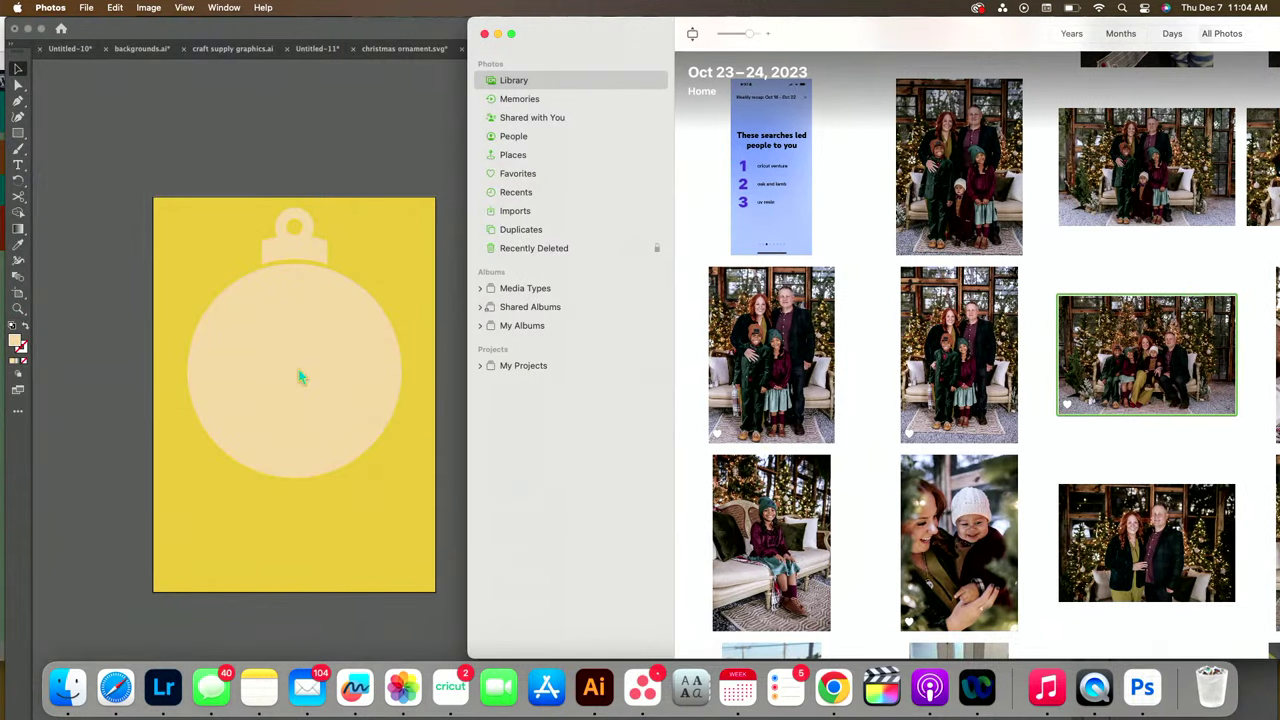
click(335, 141)
drag(690, 445, 425, 245)
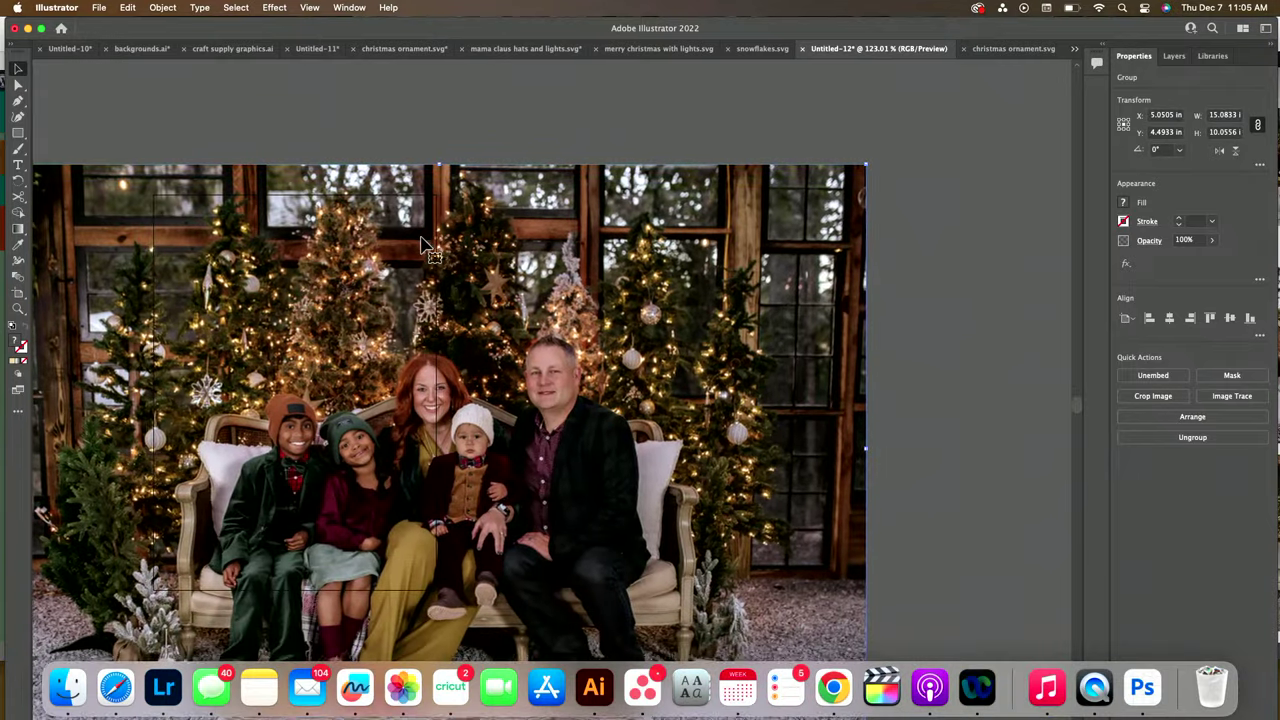
scroll(425, 245, down, 2)
scroll(432, 318, up, 5)
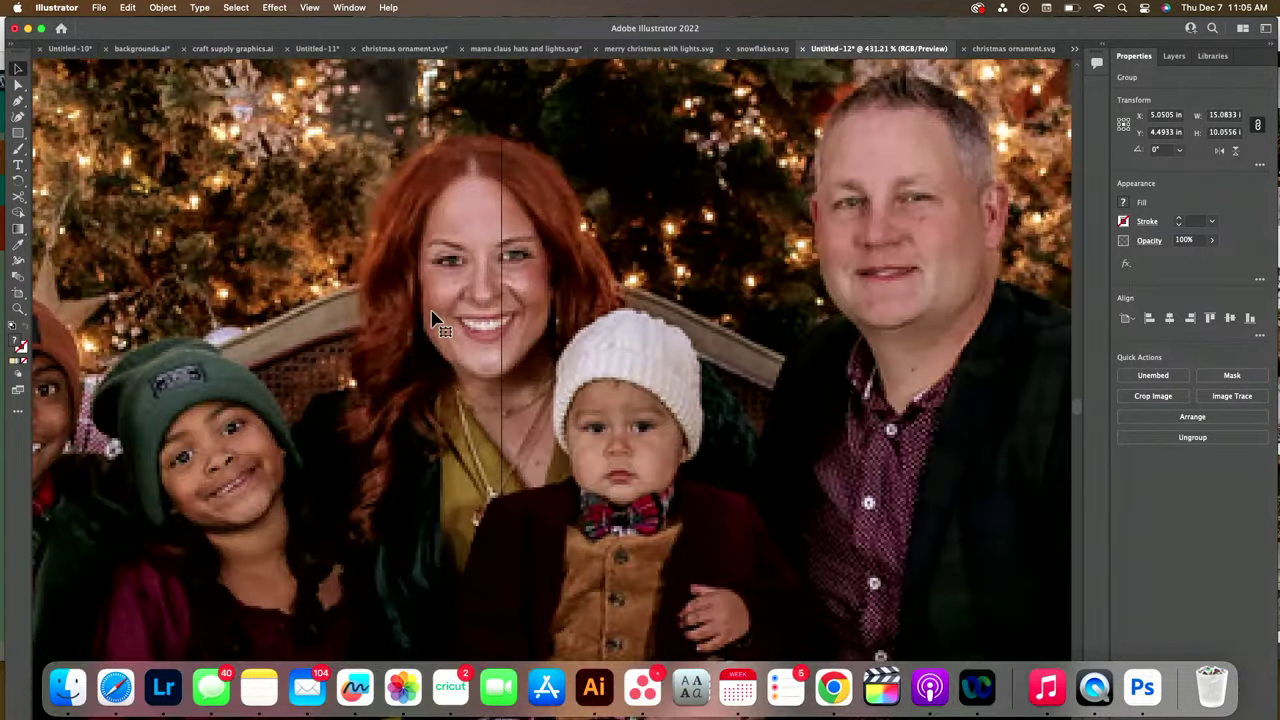
Step: View a few family photos full-size in Photos, then close the Photos window
click(404, 688)
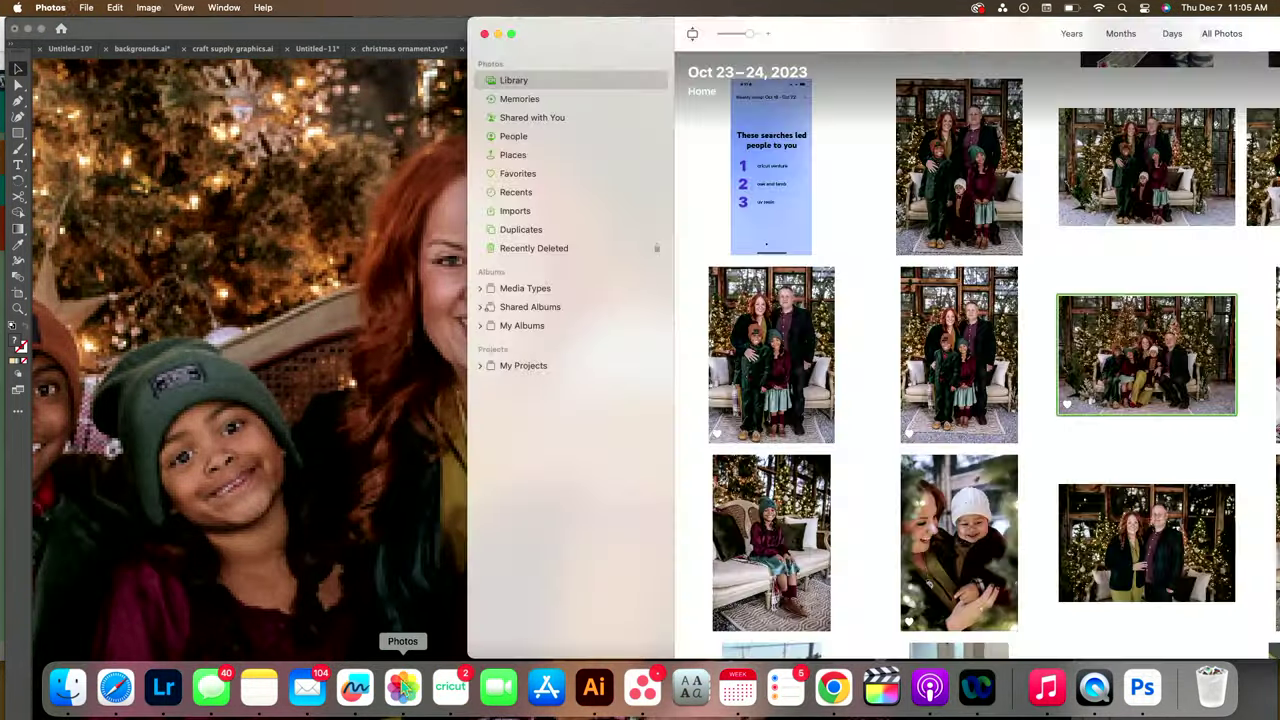
double_click(1110, 378)
double_click(1037, 37)
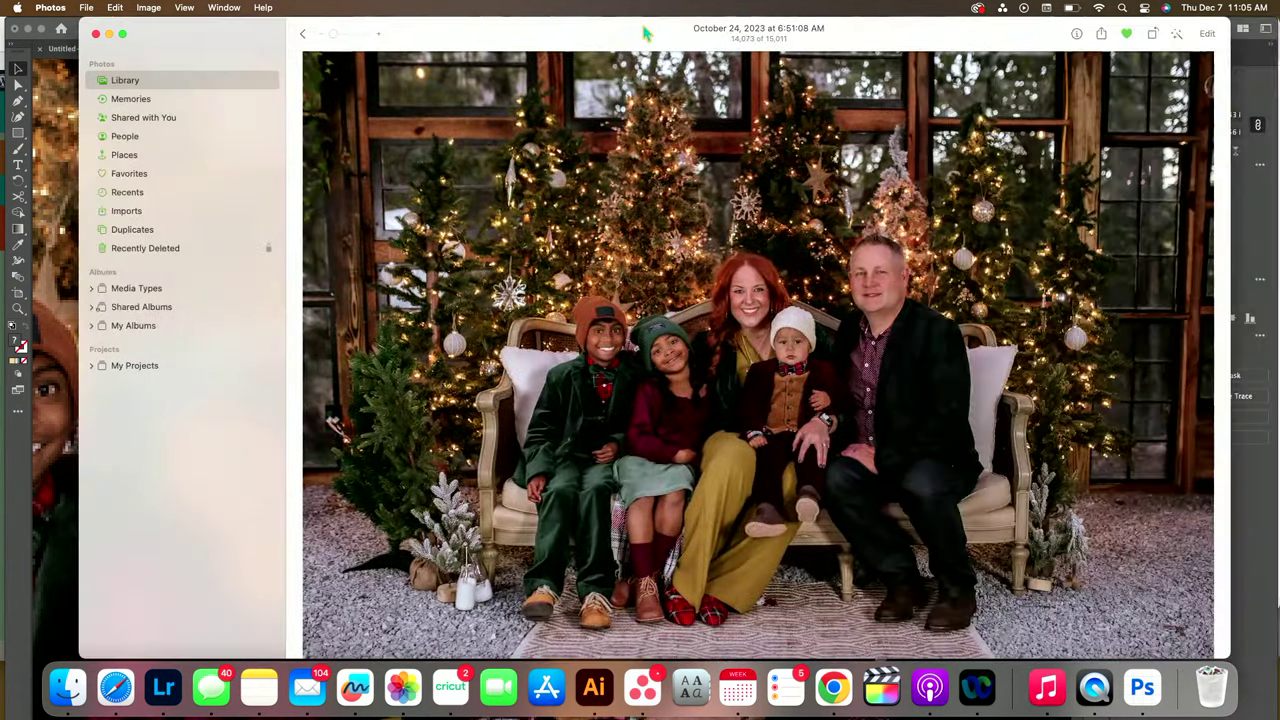
scroll(883, 328, up, 5)
scroll(883, 328, down, 5)
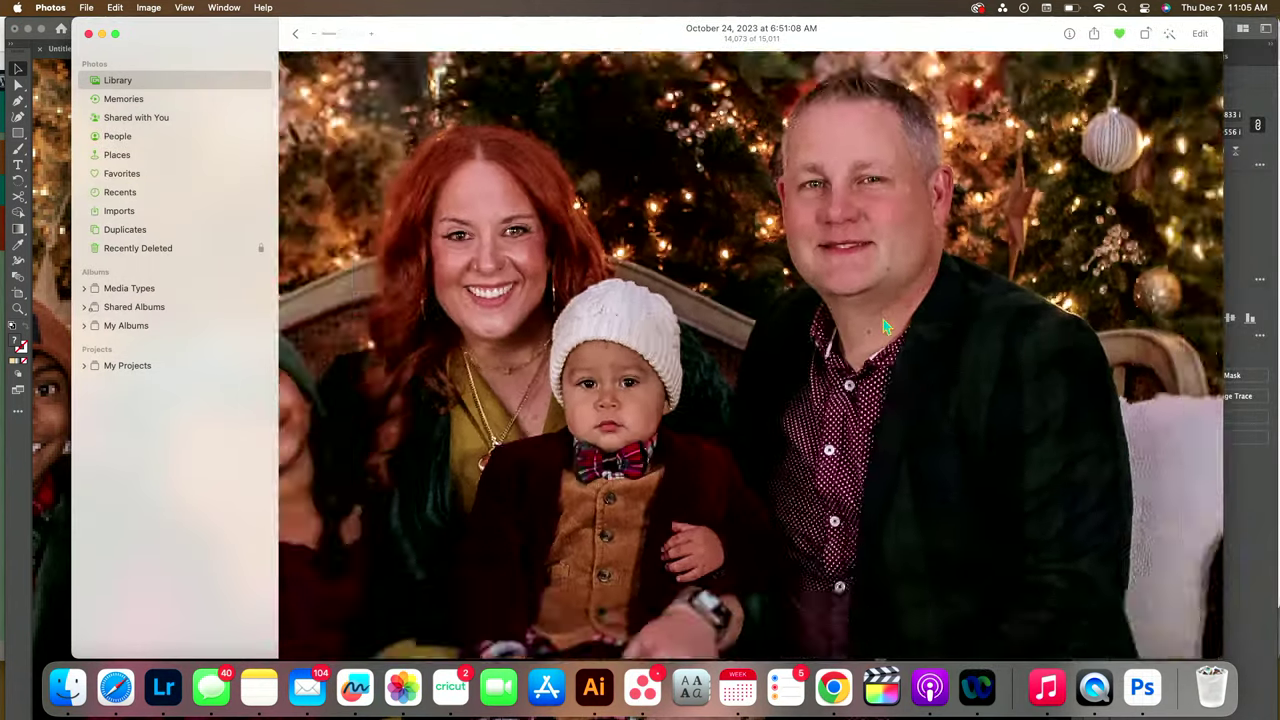
click(298, 36)
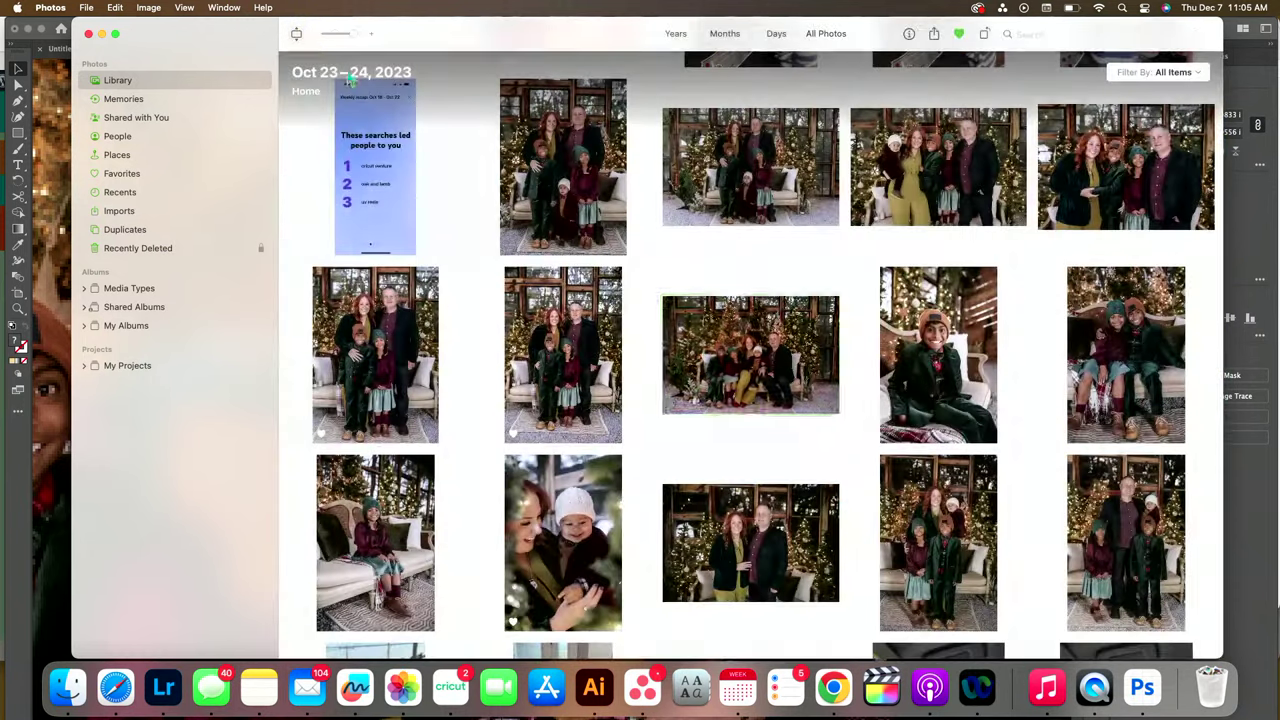
double_click(925, 173)
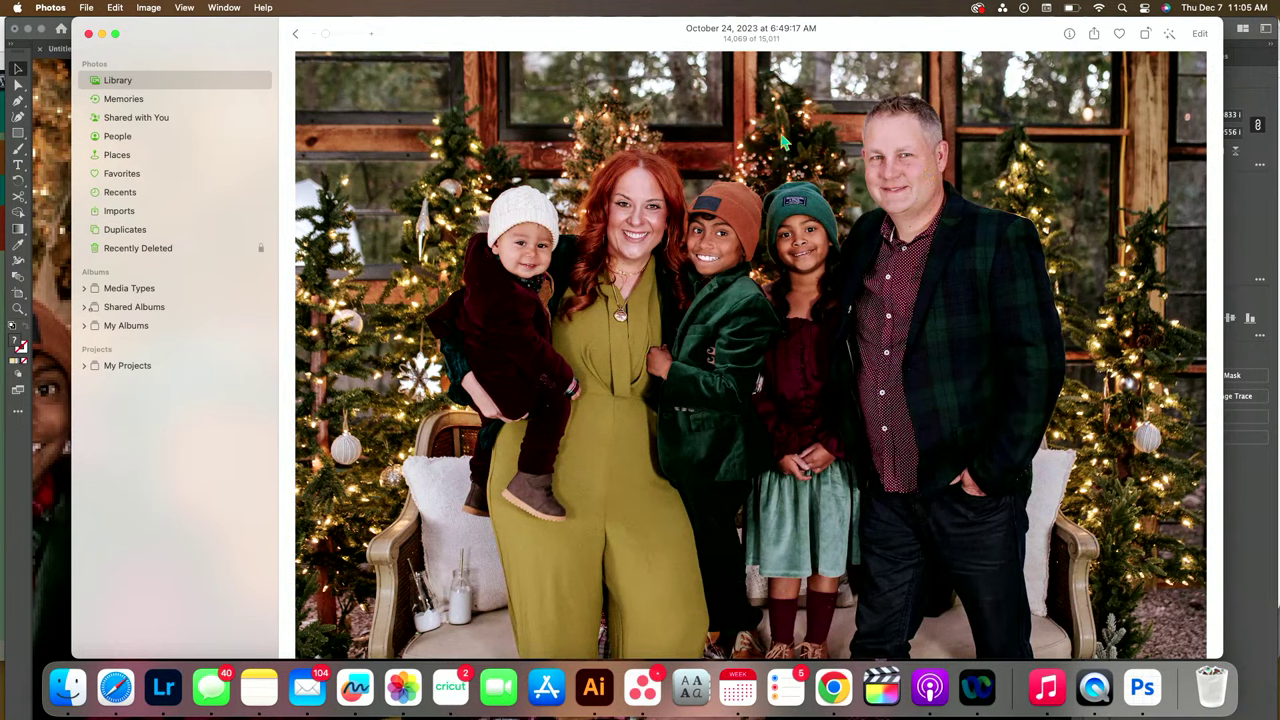
click(88, 34)
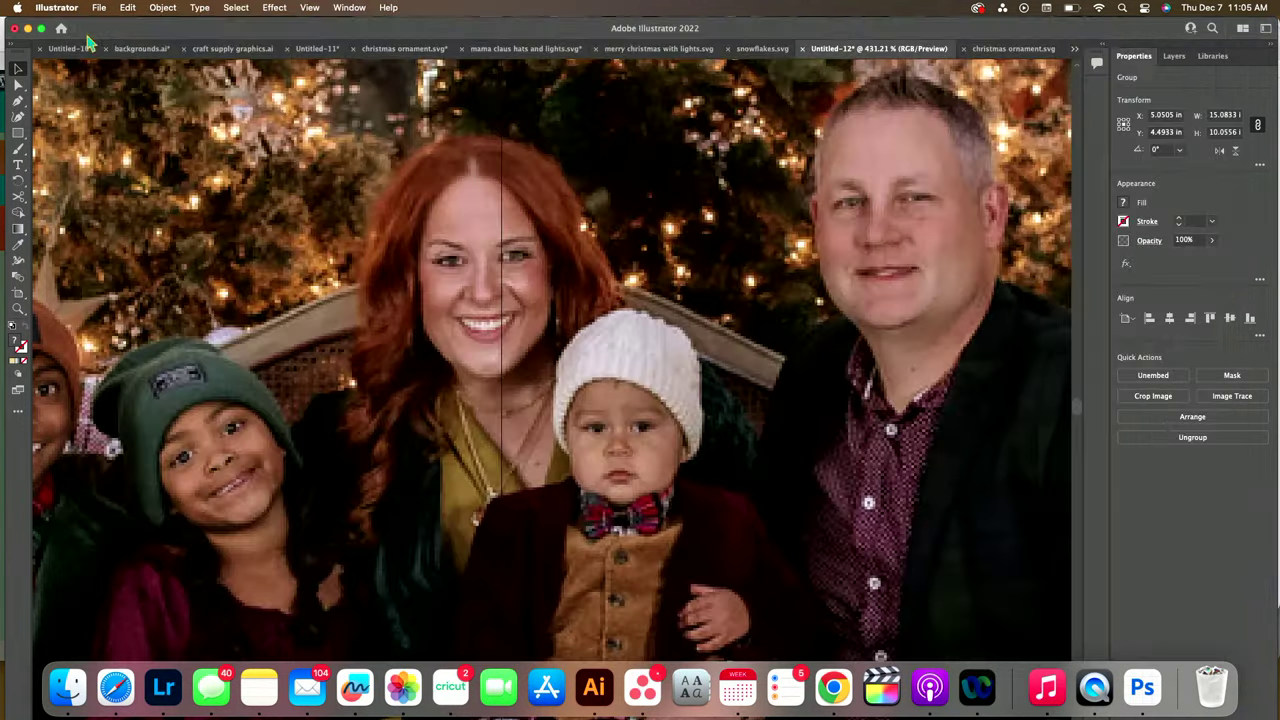
Step: Shrink the family photo and move it onto the yellow card
scroll(848, 268, down, 5)
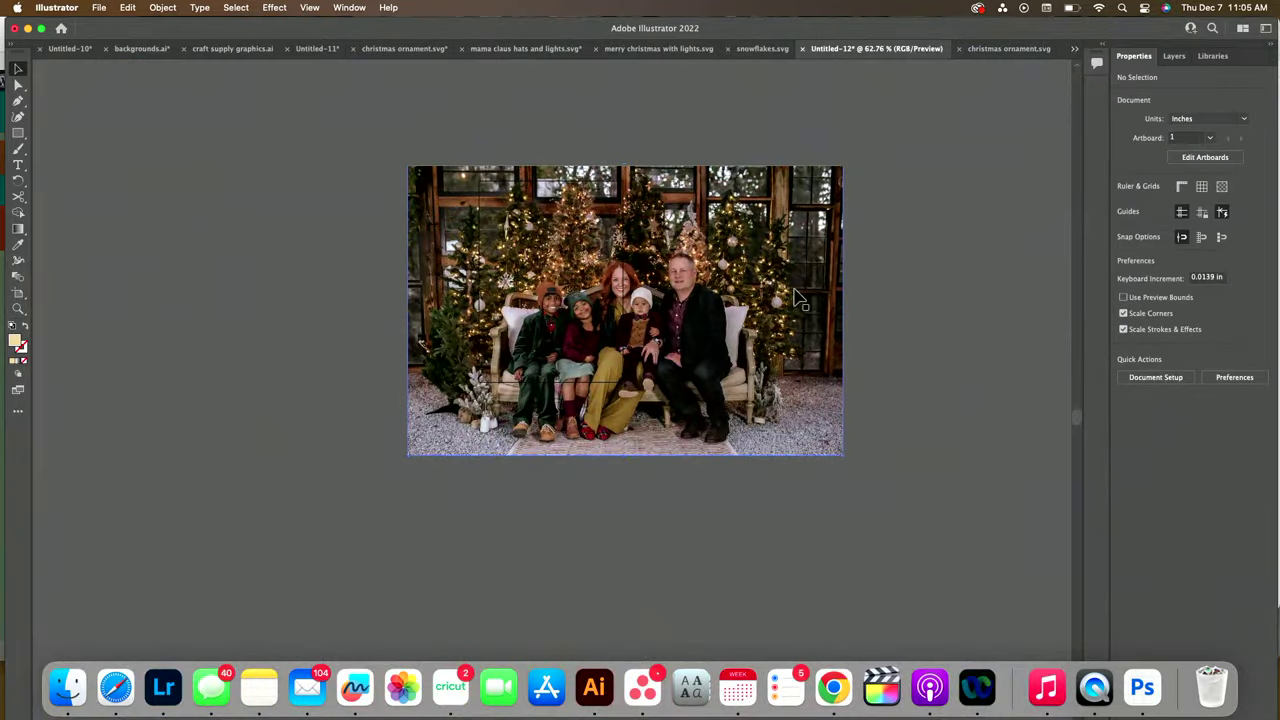
drag(845, 168, 537, 363)
drag(500, 416, 580, 288)
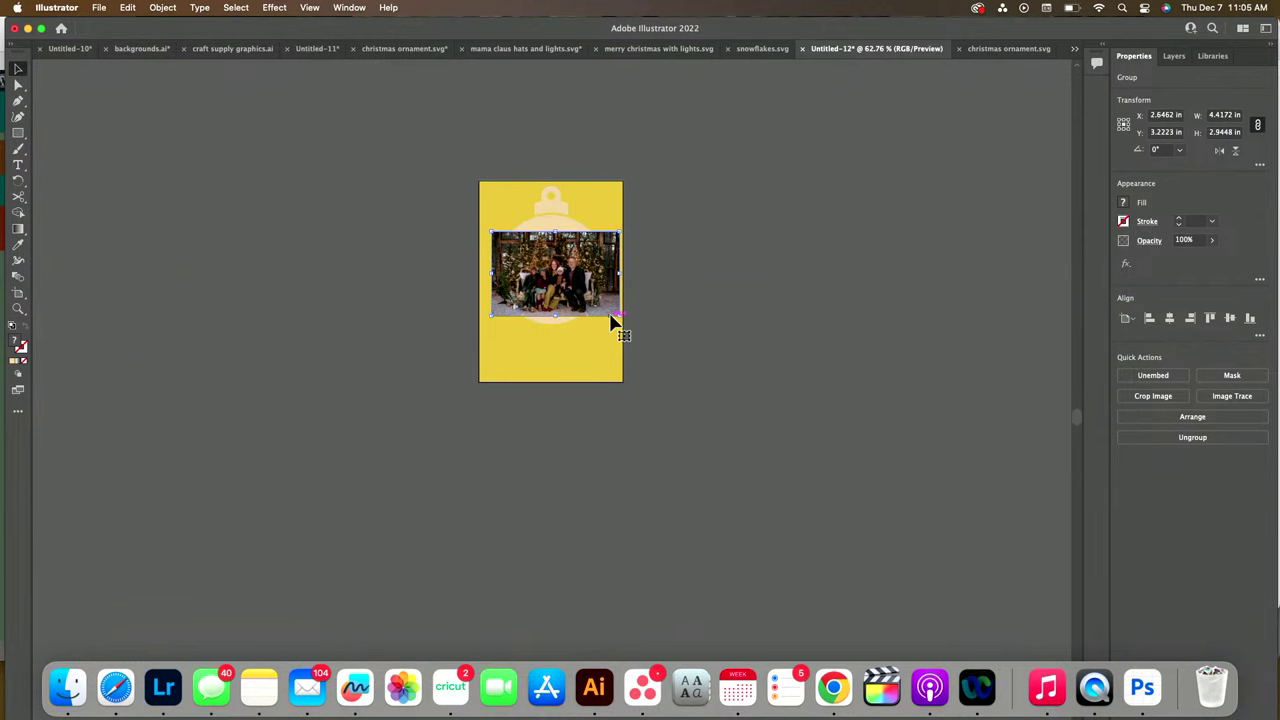
scroll(611, 325, up, 5)
Step: Bring the ornament circle forward above the photo using Arrange > Bring Forward
click(476, 327)
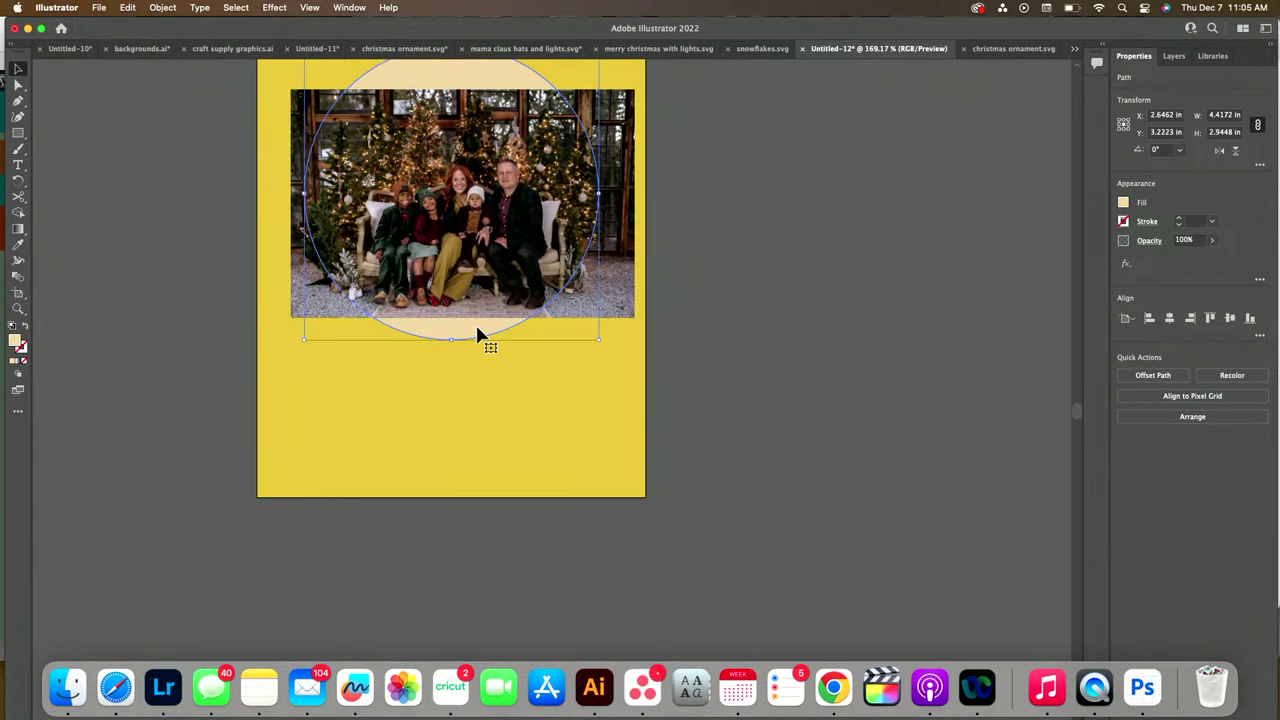
right_click(477, 328)
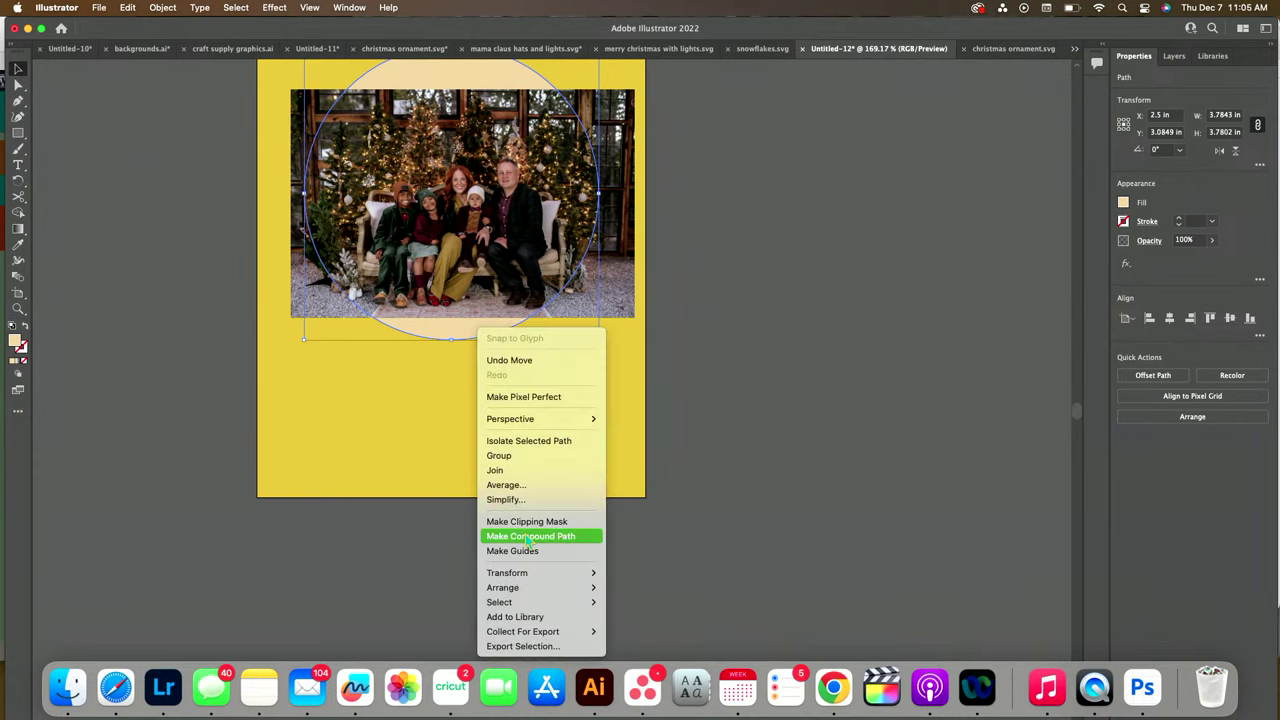
mouse_move(580, 587)
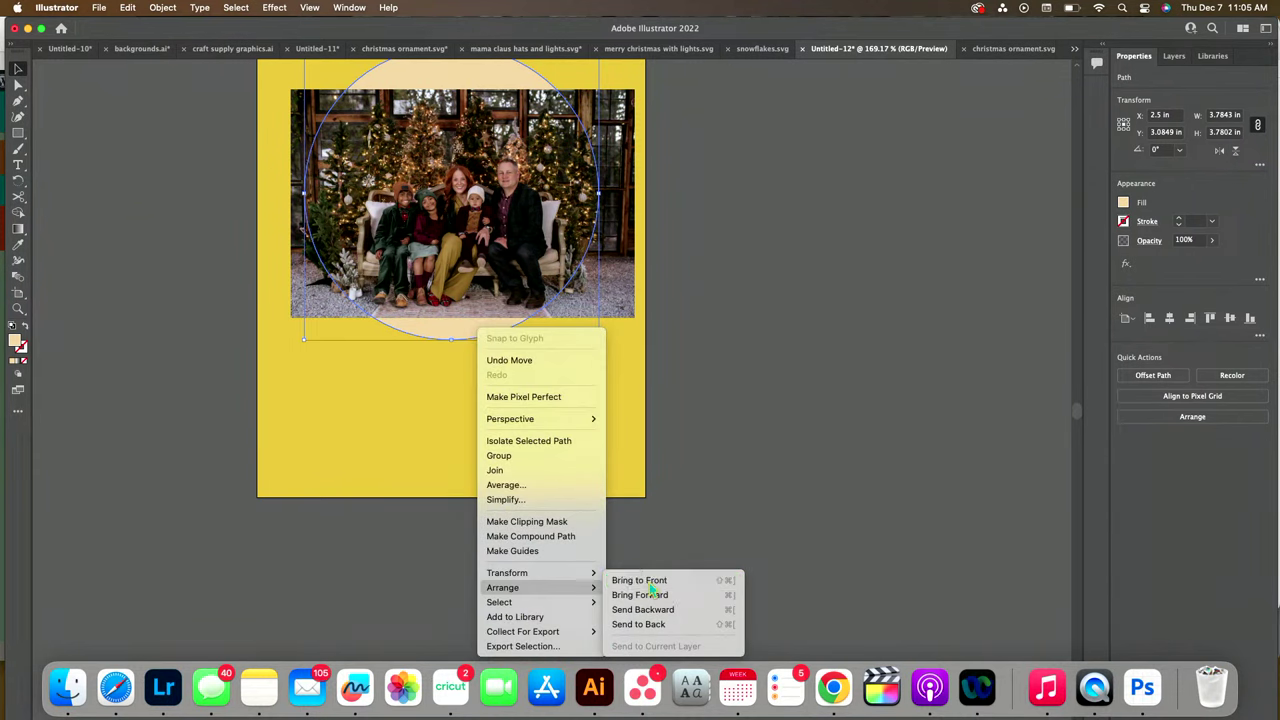
click(652, 594)
click(814, 449)
scroll(814, 449, up, 1)
scroll(814, 449, up, 5)
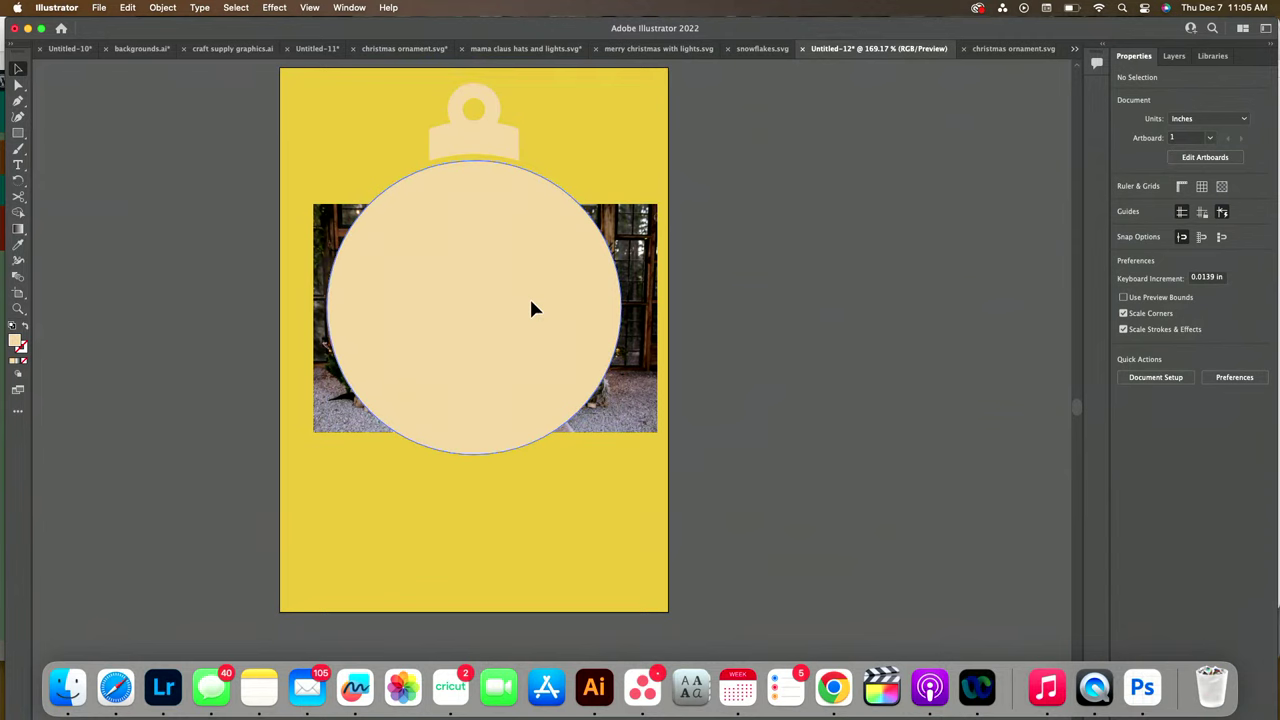
Step: Set the circle's fill to None and give it a black stroke
click(532, 305)
click(1124, 204)
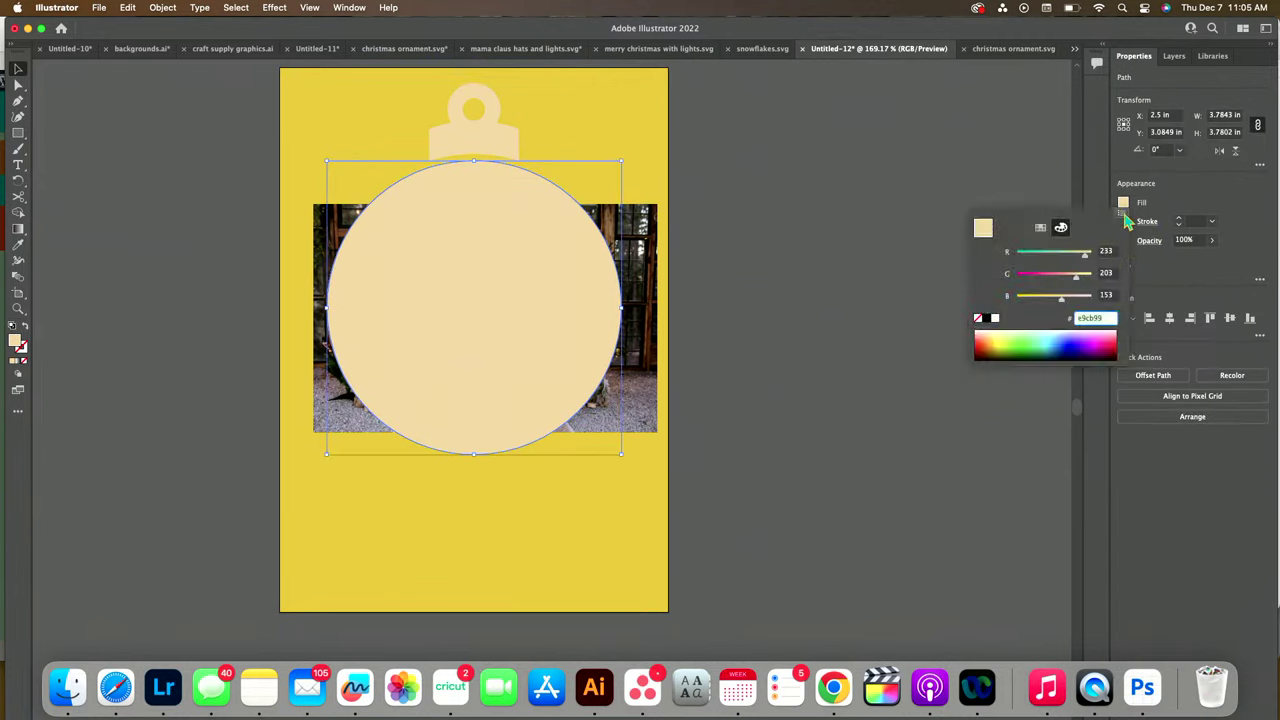
click(978, 319)
click(1180, 220)
click(1179, 219)
click(882, 316)
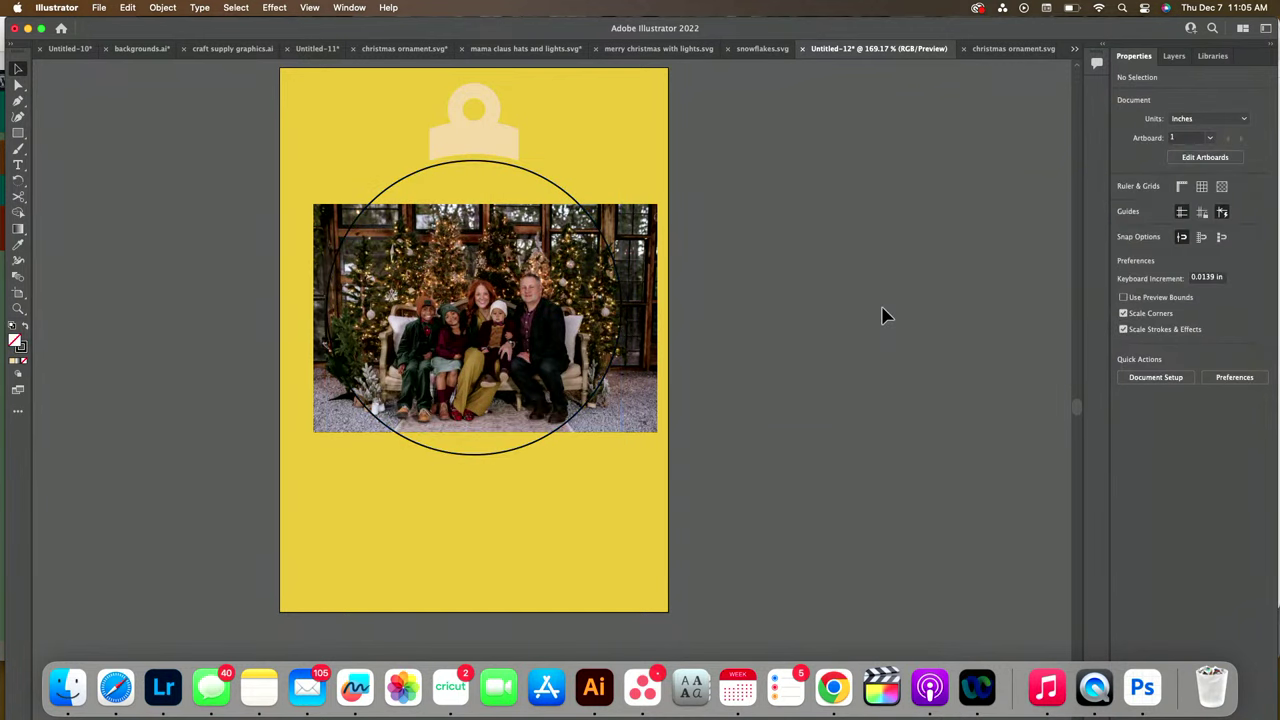
scroll(428, 171, up, 3)
Step: Enlarge and position the family photo so it covers the ornament circle
drag(716, 258, 636, 164)
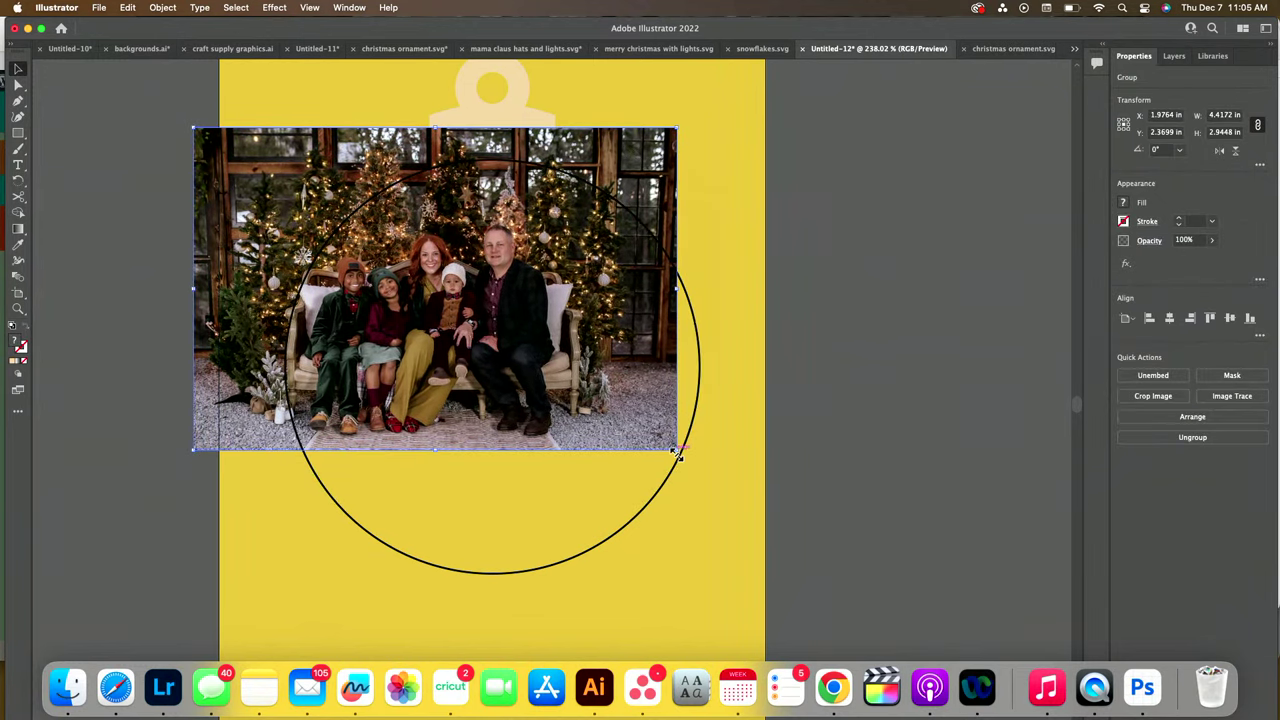
drag(676, 452, 884, 630)
drag(809, 534, 741, 481)
drag(815, 535, 897, 592)
drag(848, 530, 864, 529)
click(957, 509)
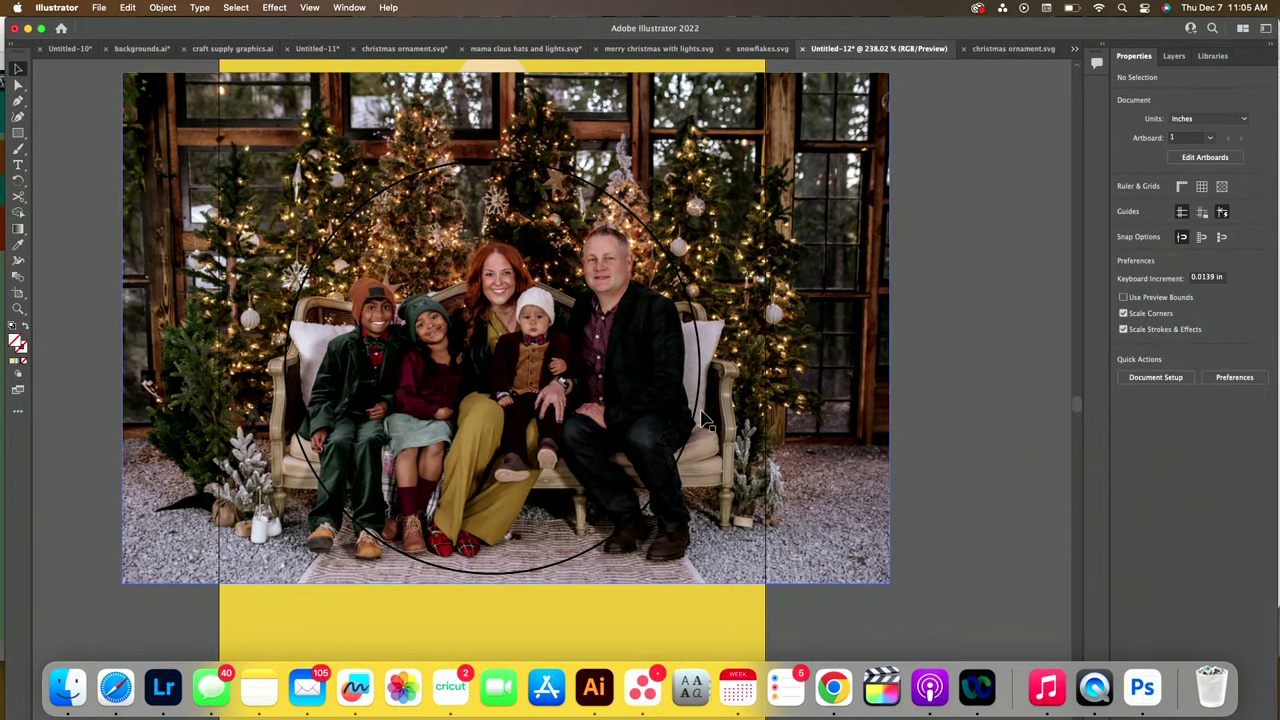
Step: Select the circle and photo together and make a clipping mask with Cmd+7
click(697, 427)
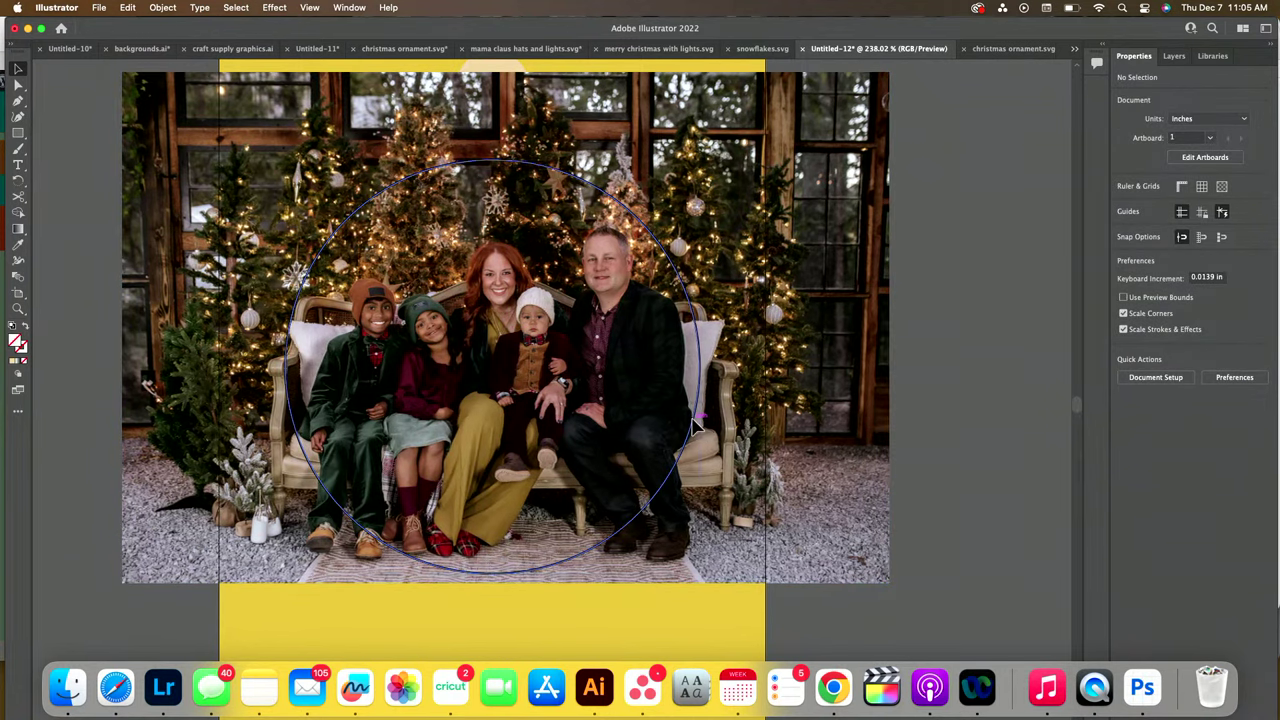
shift+click(835, 455)
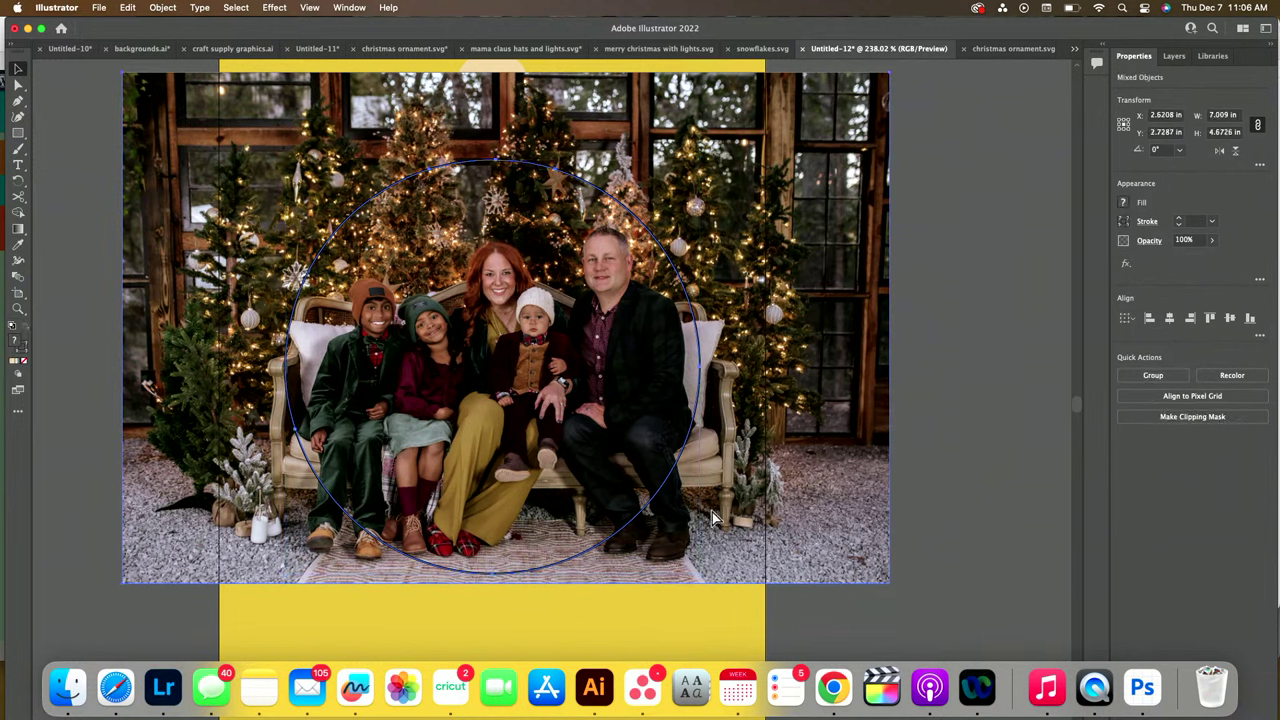
key(super+7)
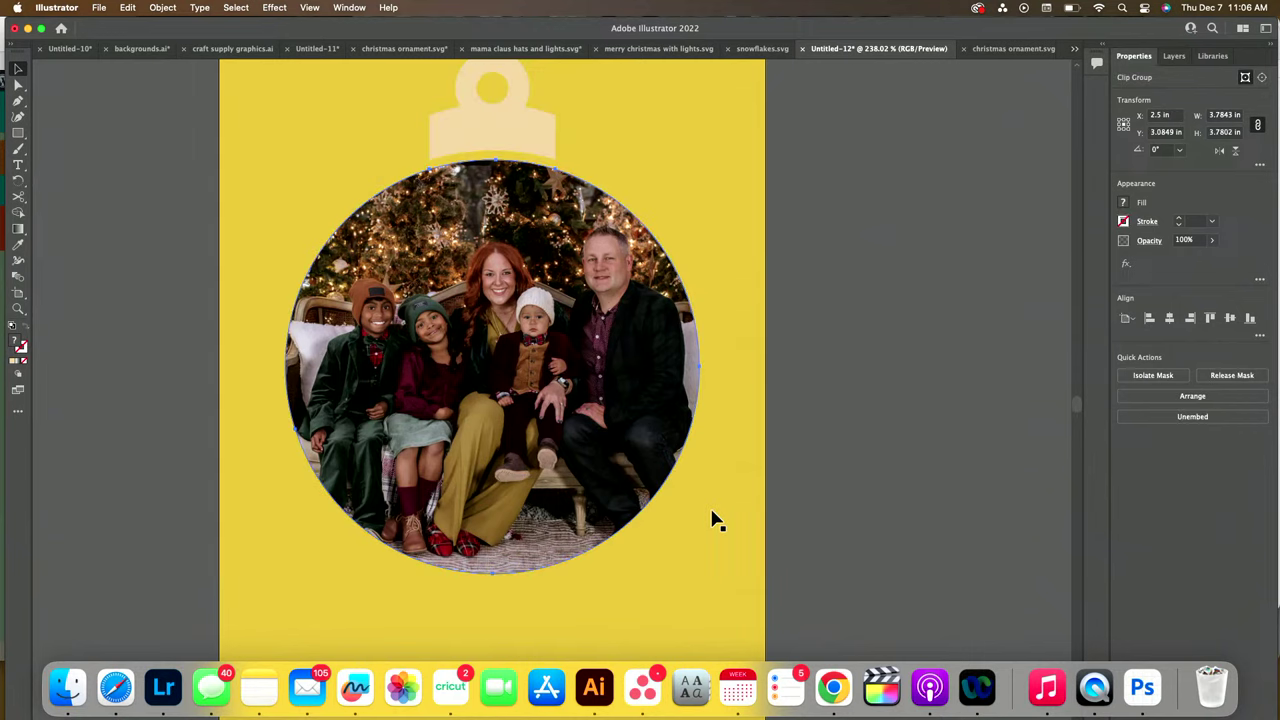
click(894, 506)
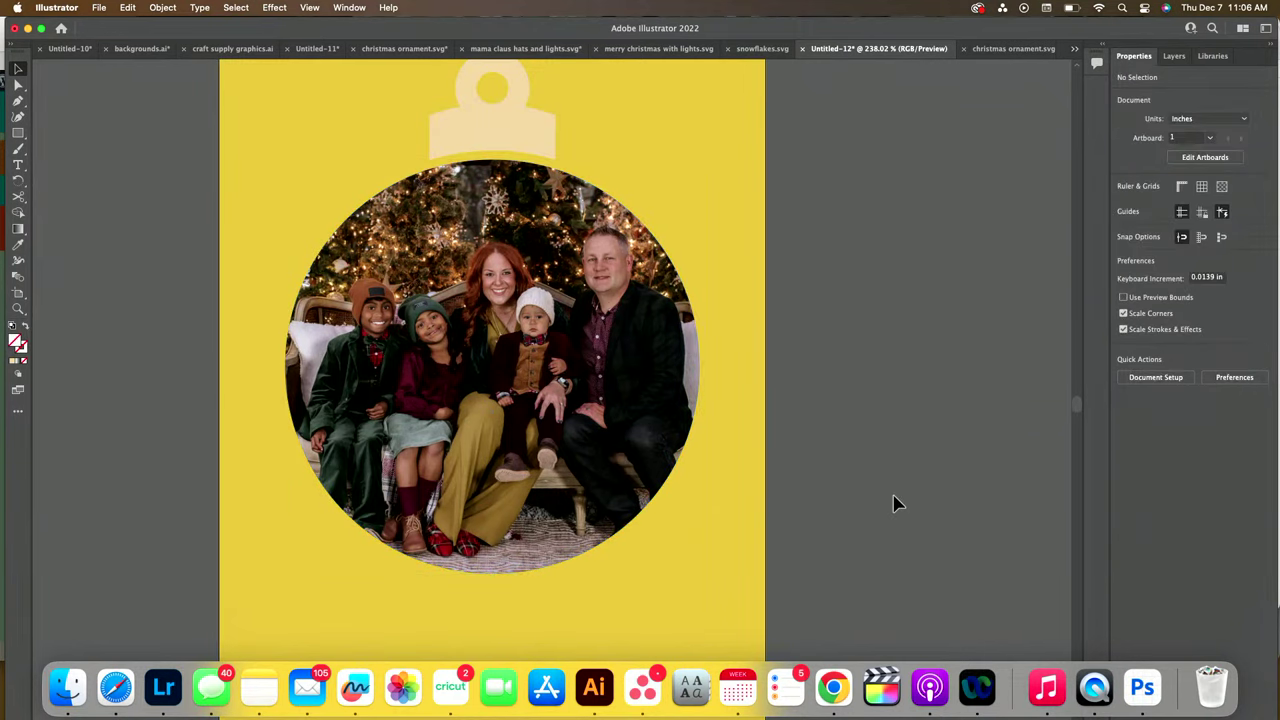
scroll(894, 506, down, 3)
click(646, 266)
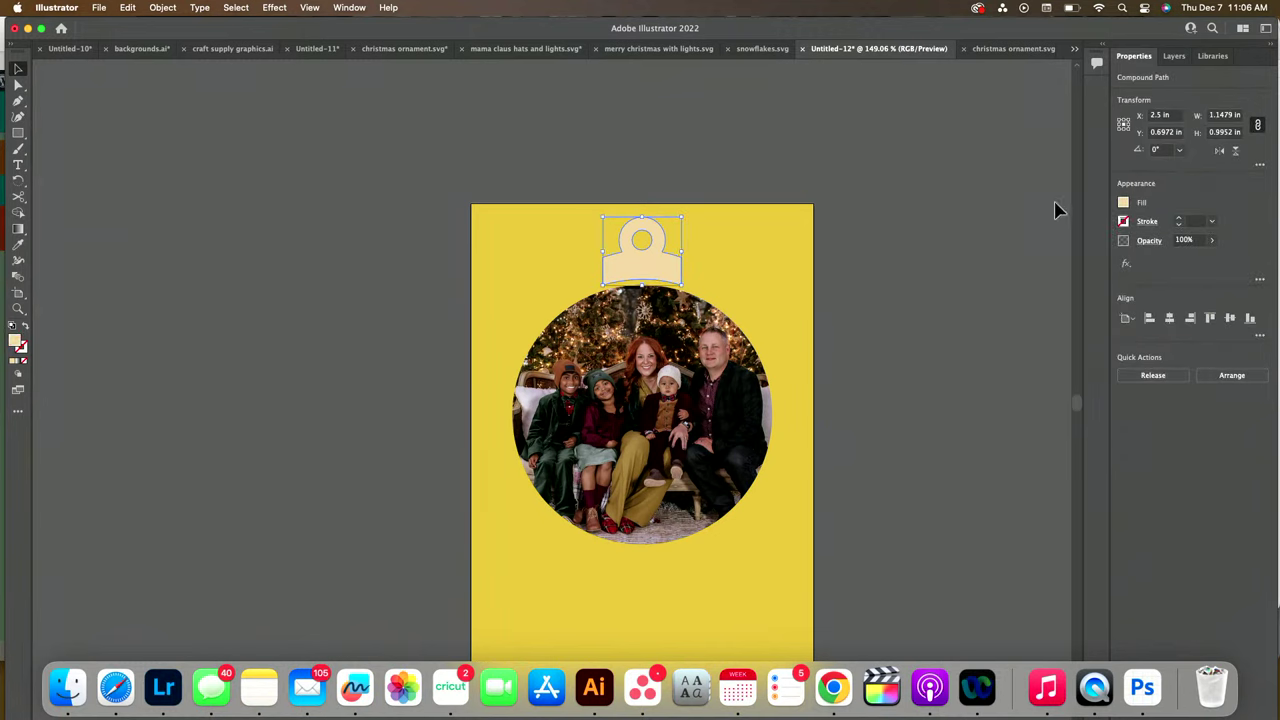
Step: Fill the hanger cap with a light grey swatch from the Metal swatch library
click(1124, 203)
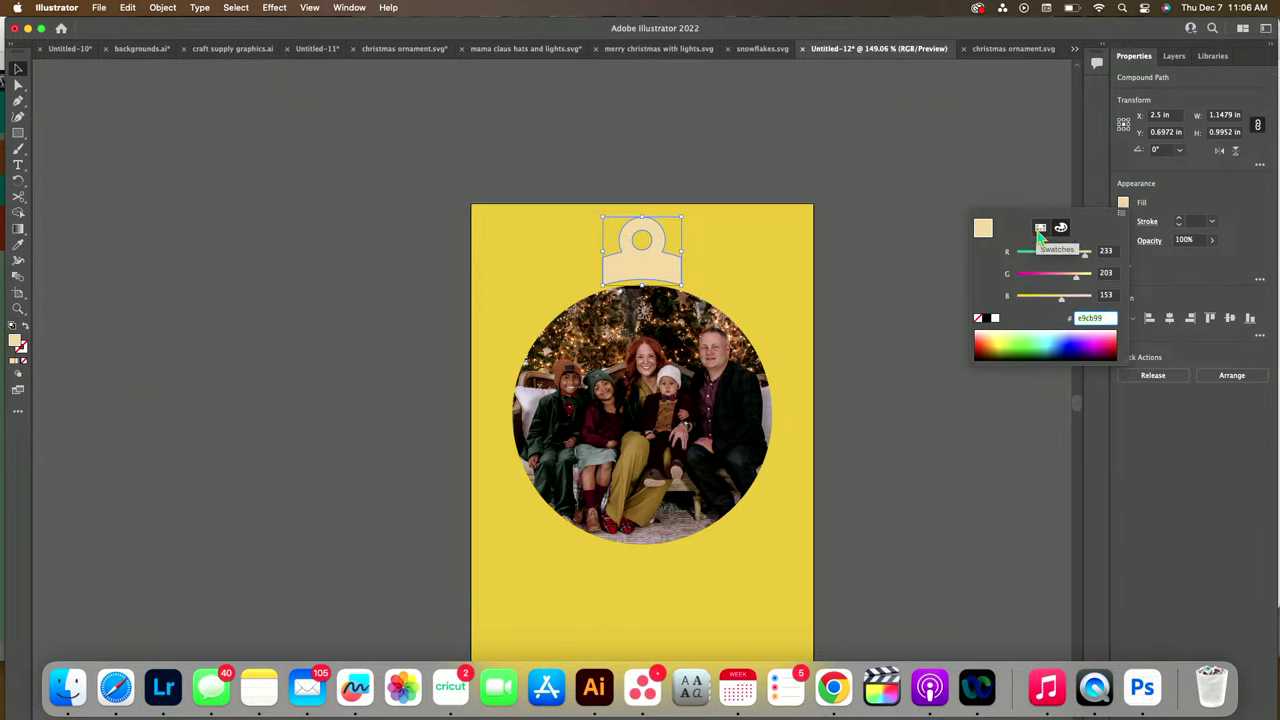
click(1040, 229)
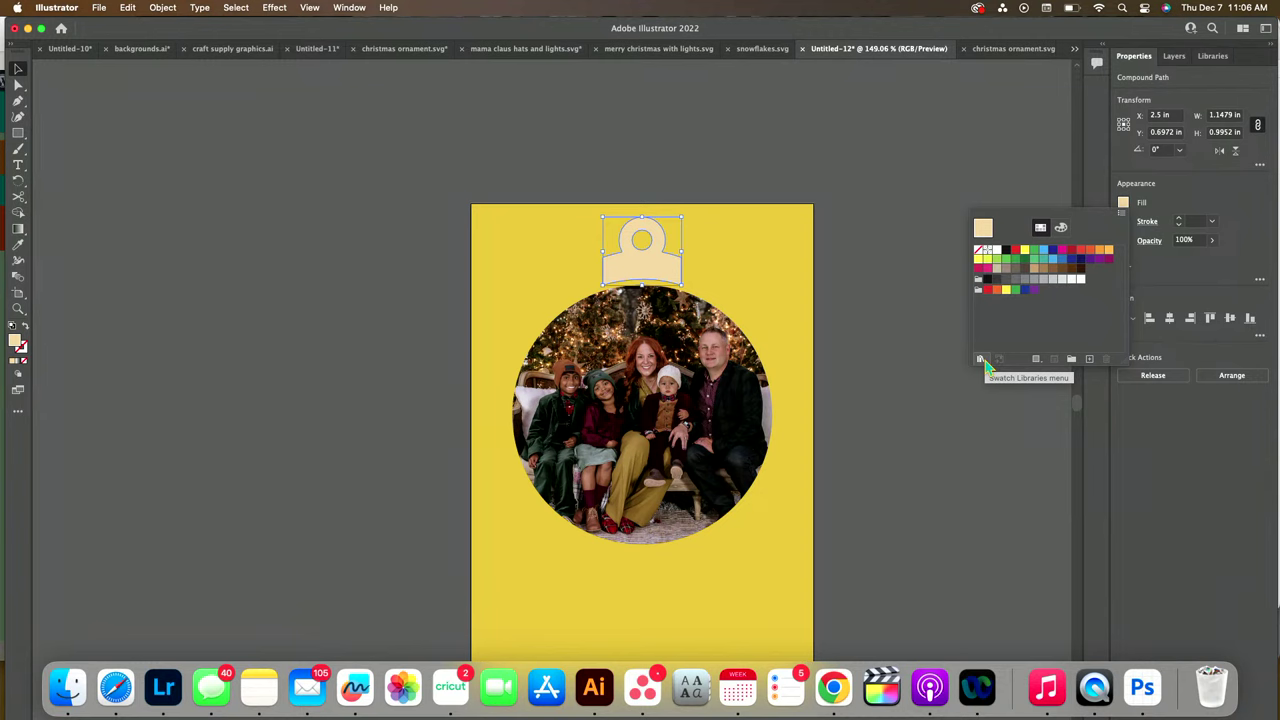
click(982, 359)
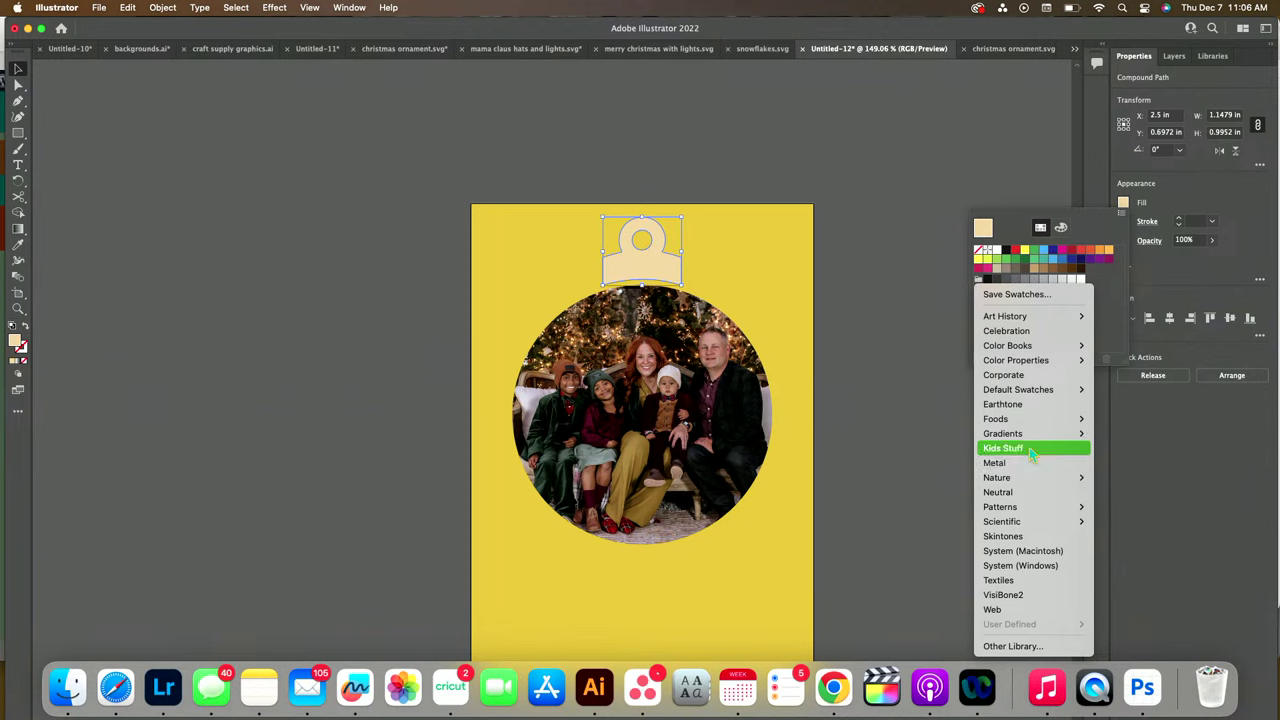
click(995, 463)
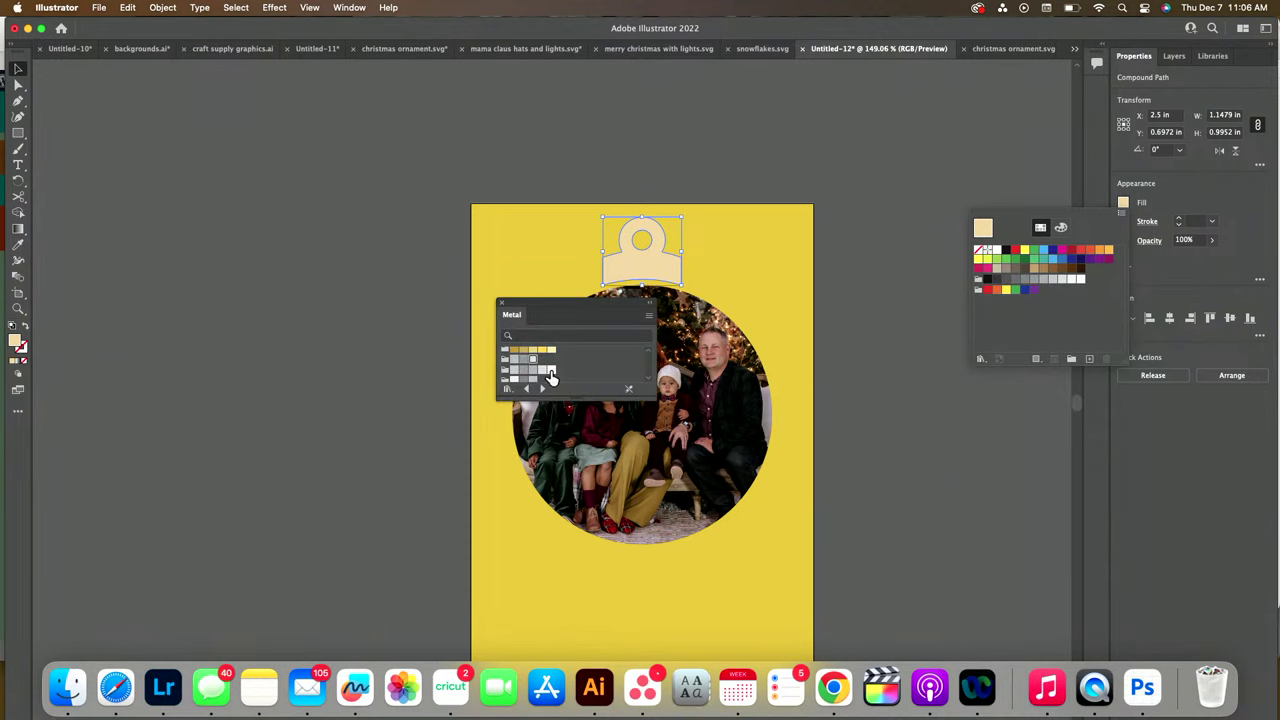
click(553, 372)
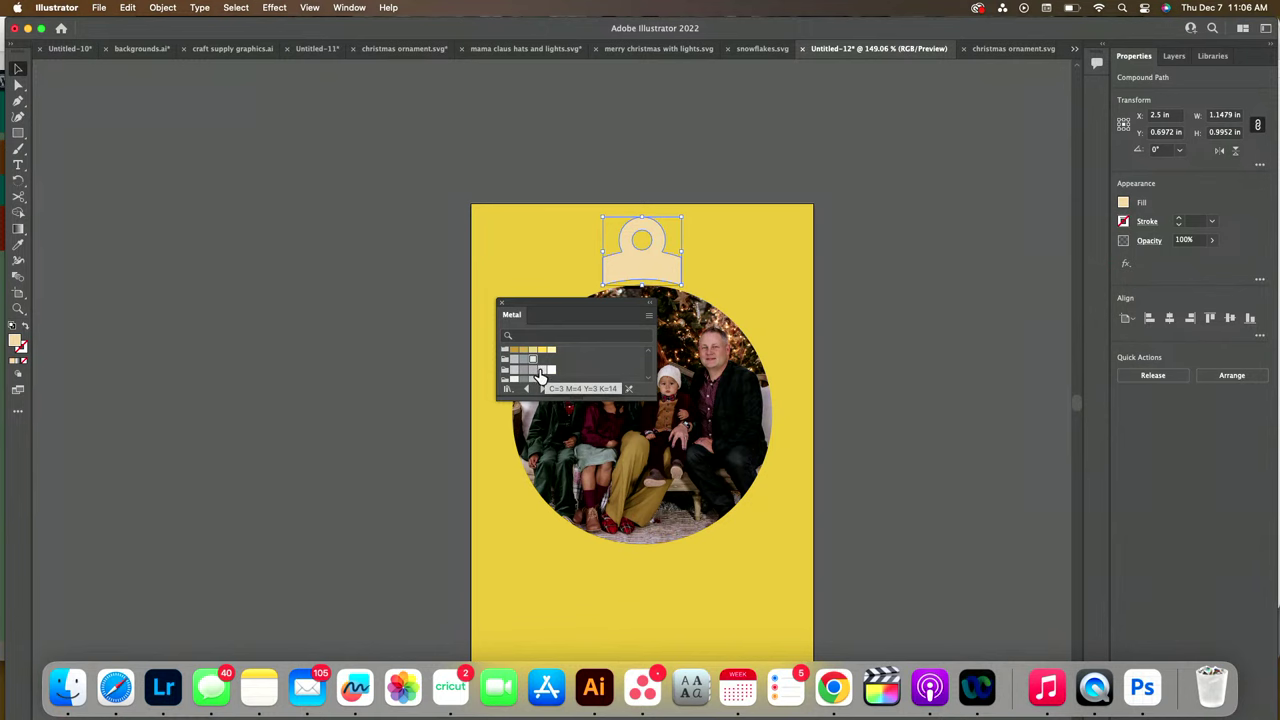
click(534, 360)
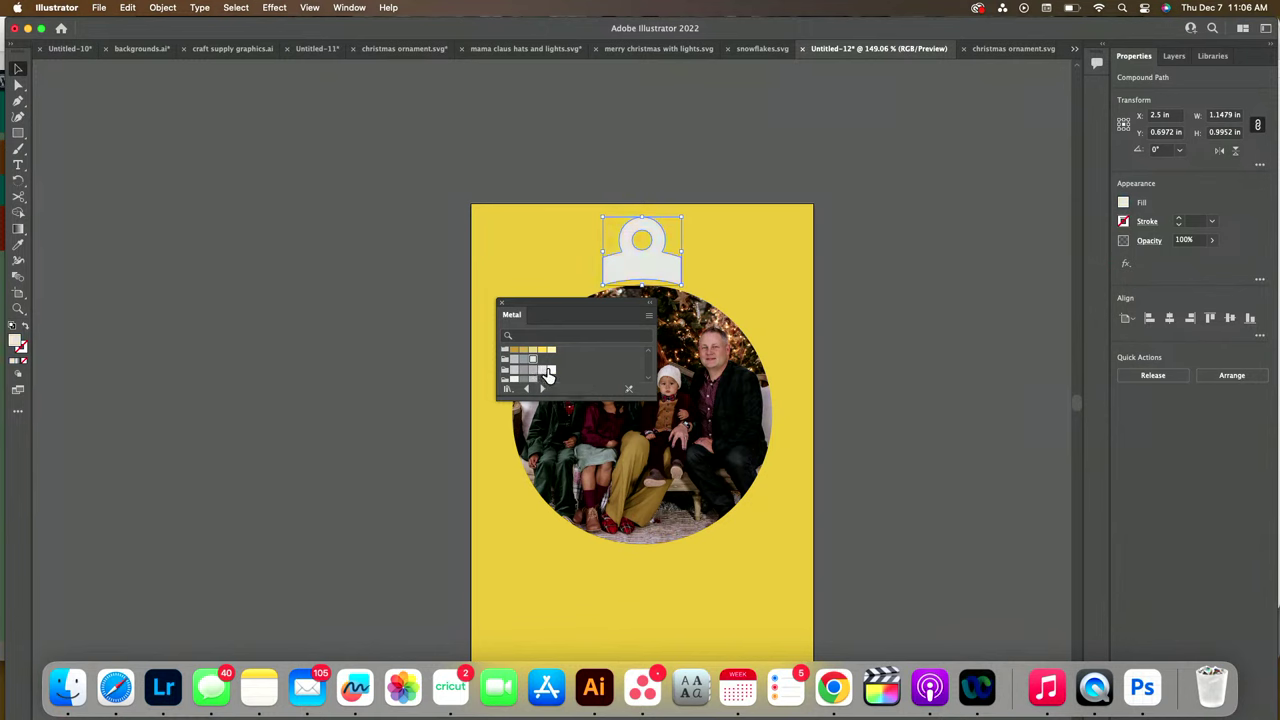
click(505, 310)
click(891, 386)
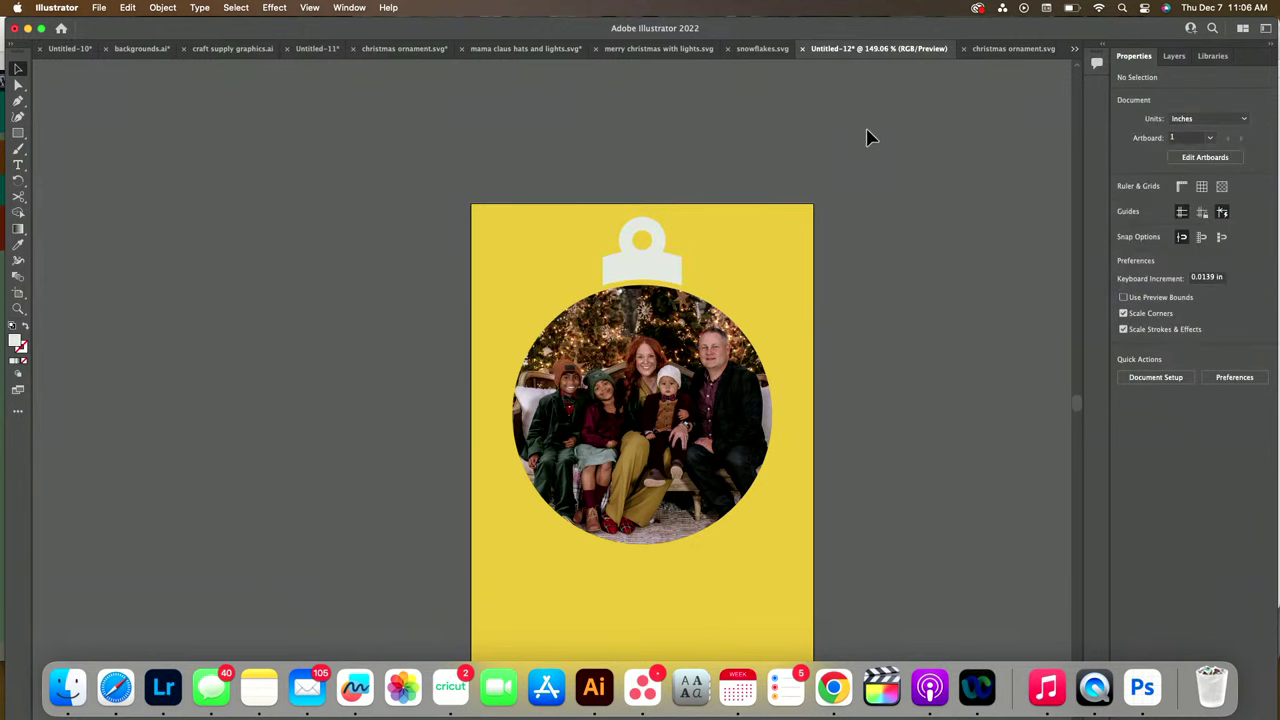
Step: In the mama claus hats and lights file, delete the hat's white fur shapes
click(529, 51)
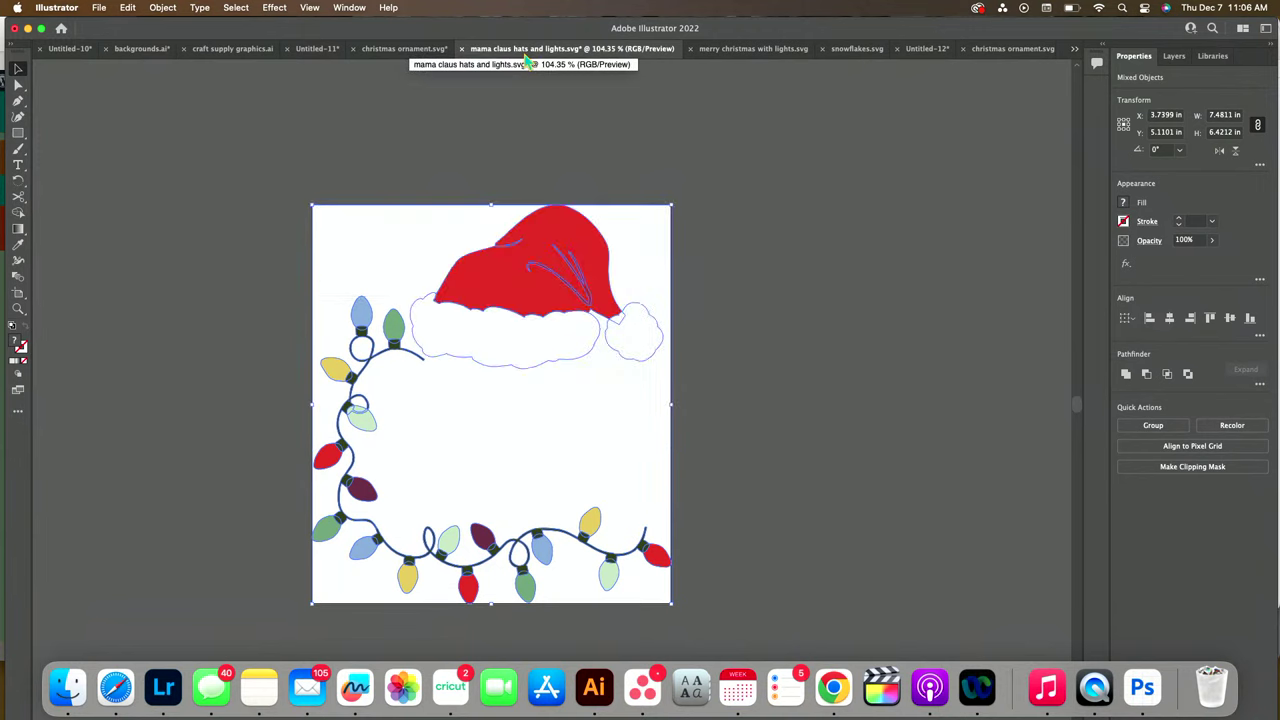
click(613, 140)
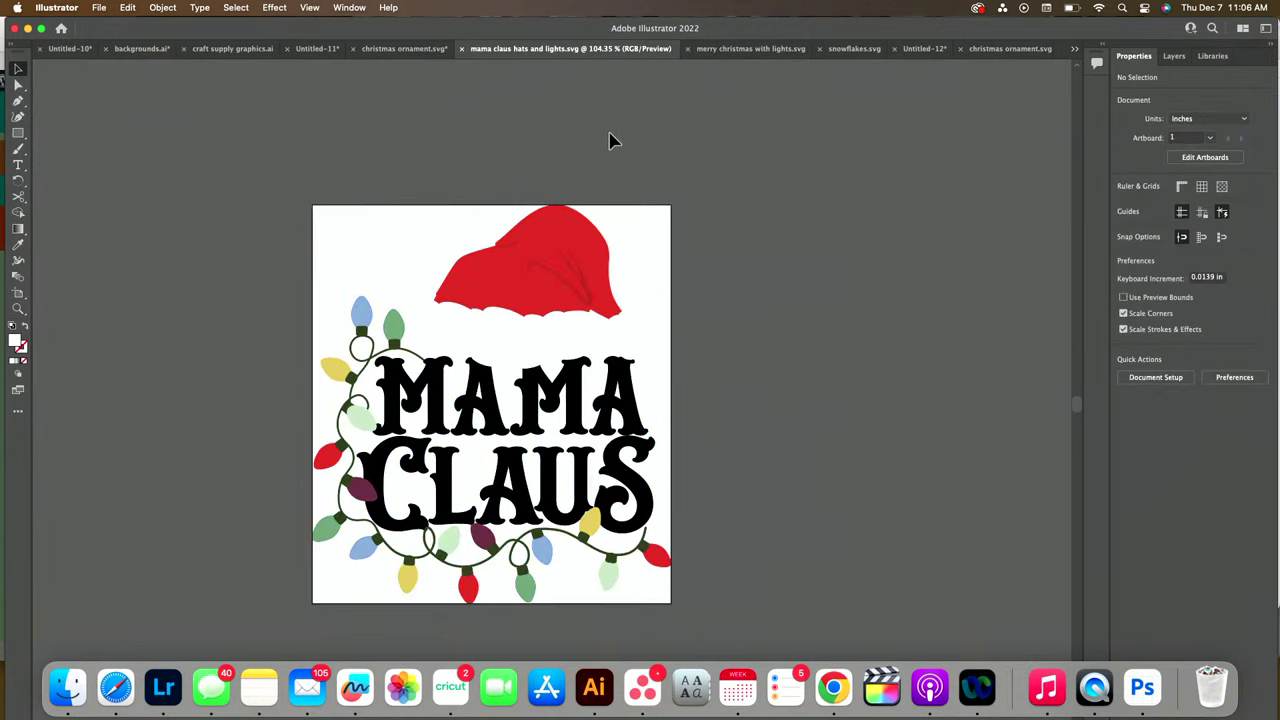
drag(290, 217, 701, 585)
click(757, 497)
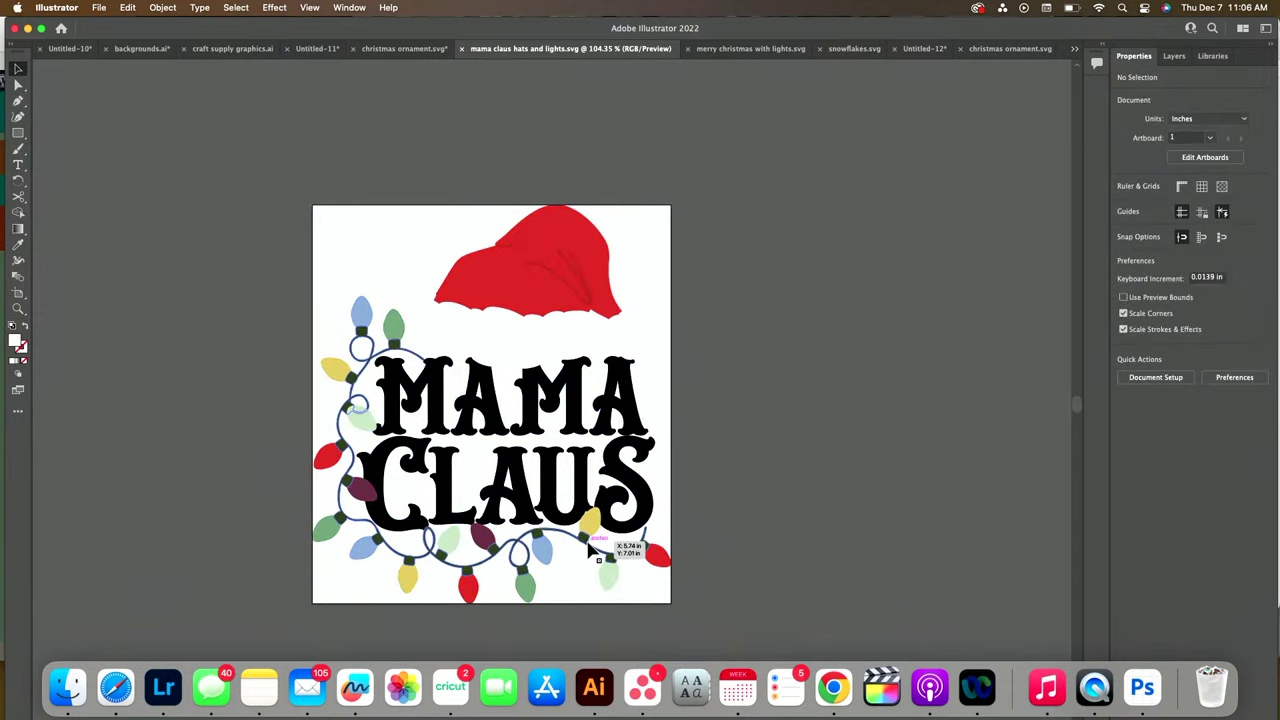
drag(416, 240, 690, 488)
key(Delete)
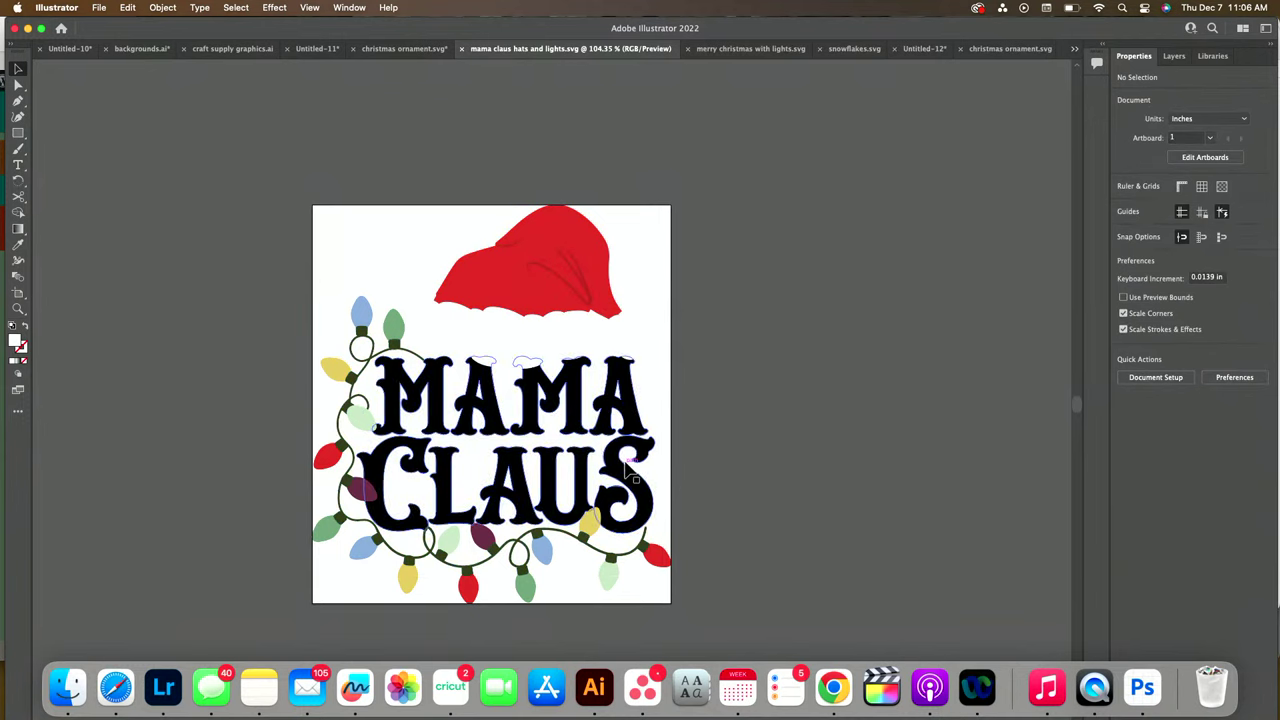
Step: Delete the MAMA CLAUS lettering and the red hat, then select the remaining lights
click(628, 472)
key(Delete)
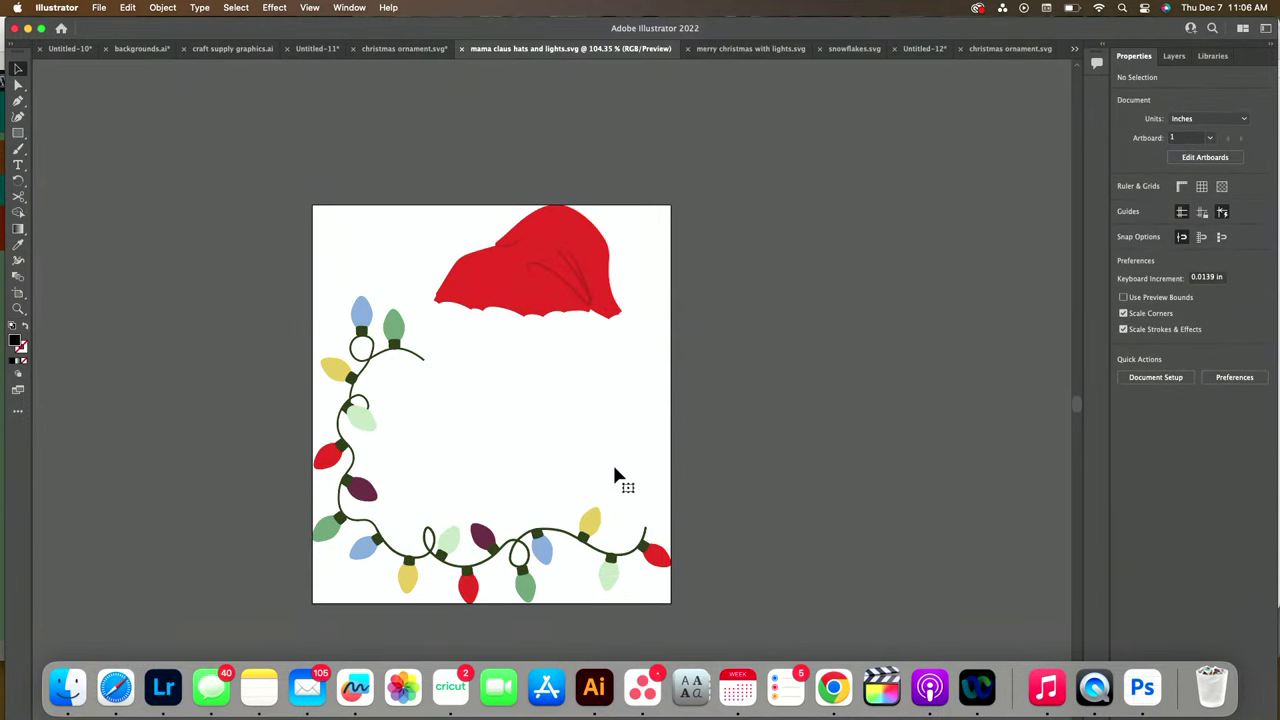
drag(474, 206, 634, 360)
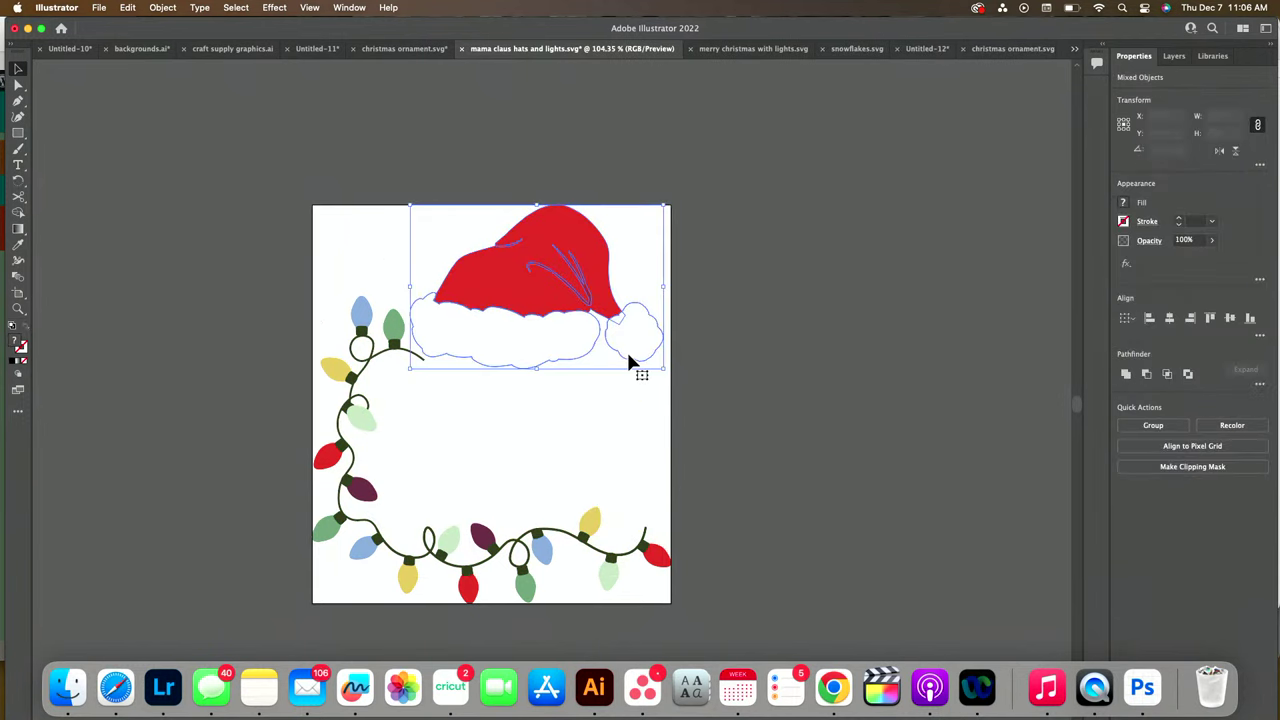
key(Delete)
drag(229, 303, 752, 604)
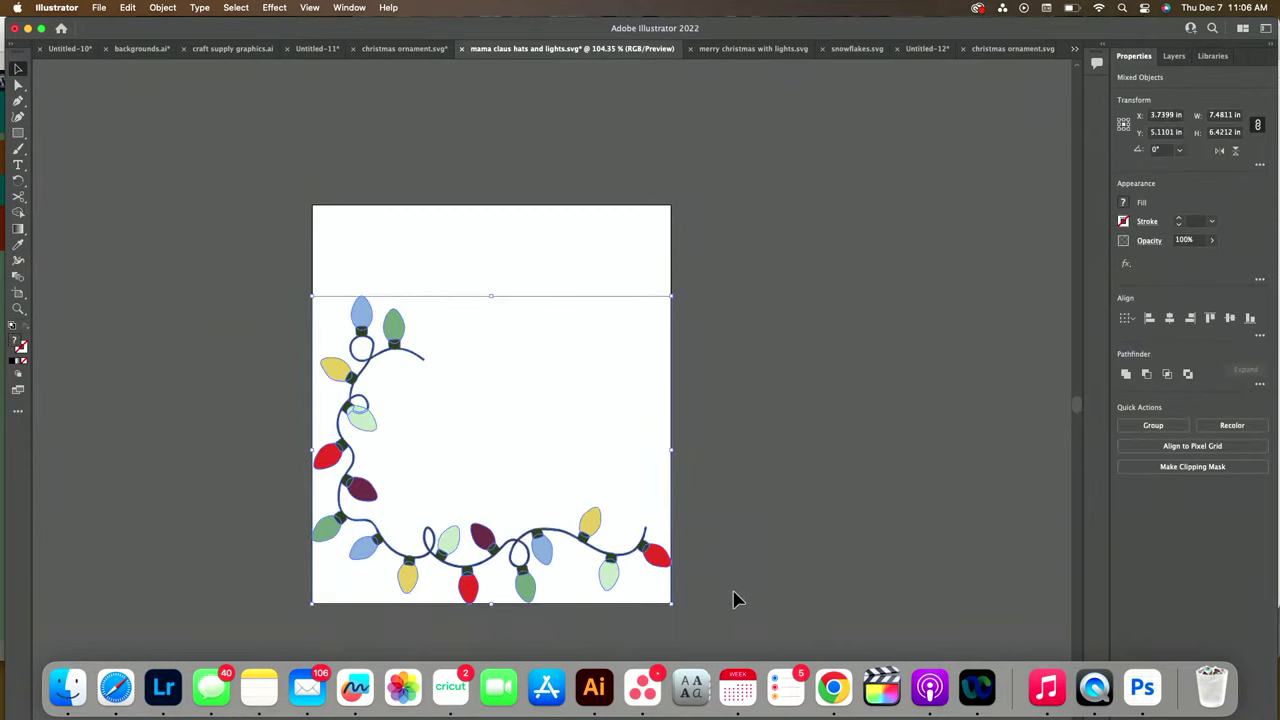
Step: Paste the light string into Untitled-12, shrink it, and move it over the photo ornament
click(918, 48)
key(super+v)
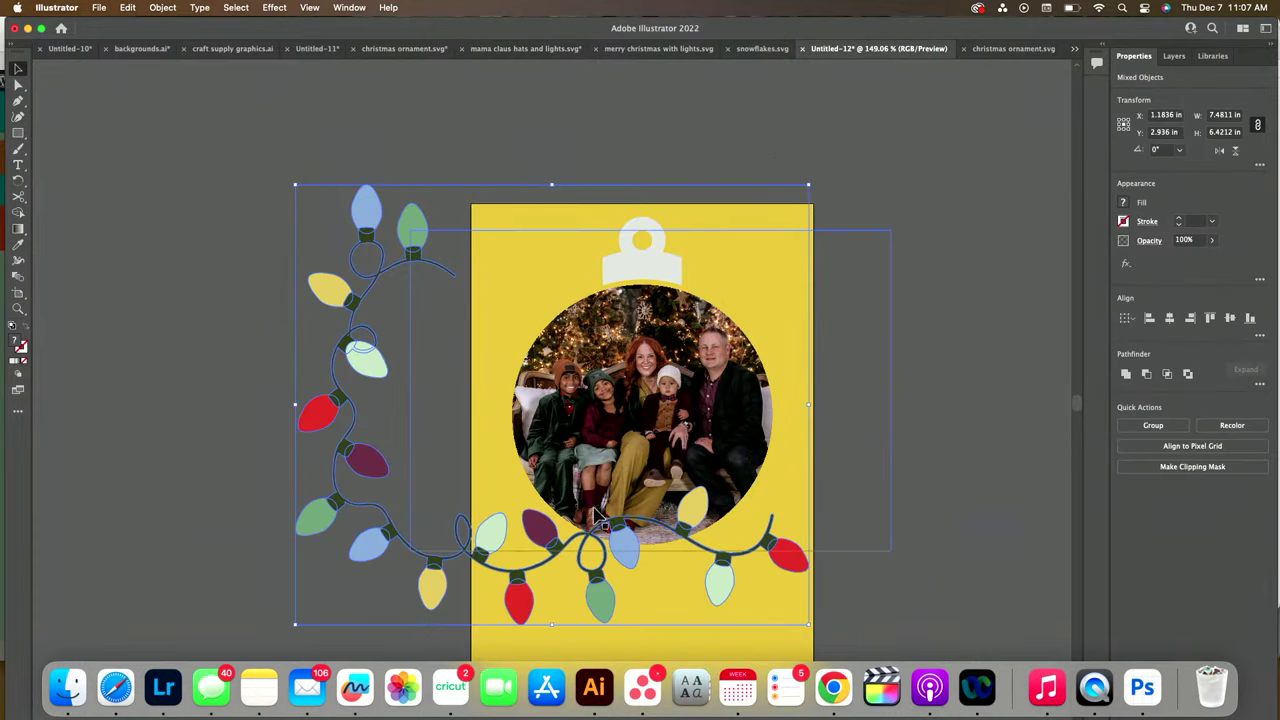
drag(592, 538, 743, 563)
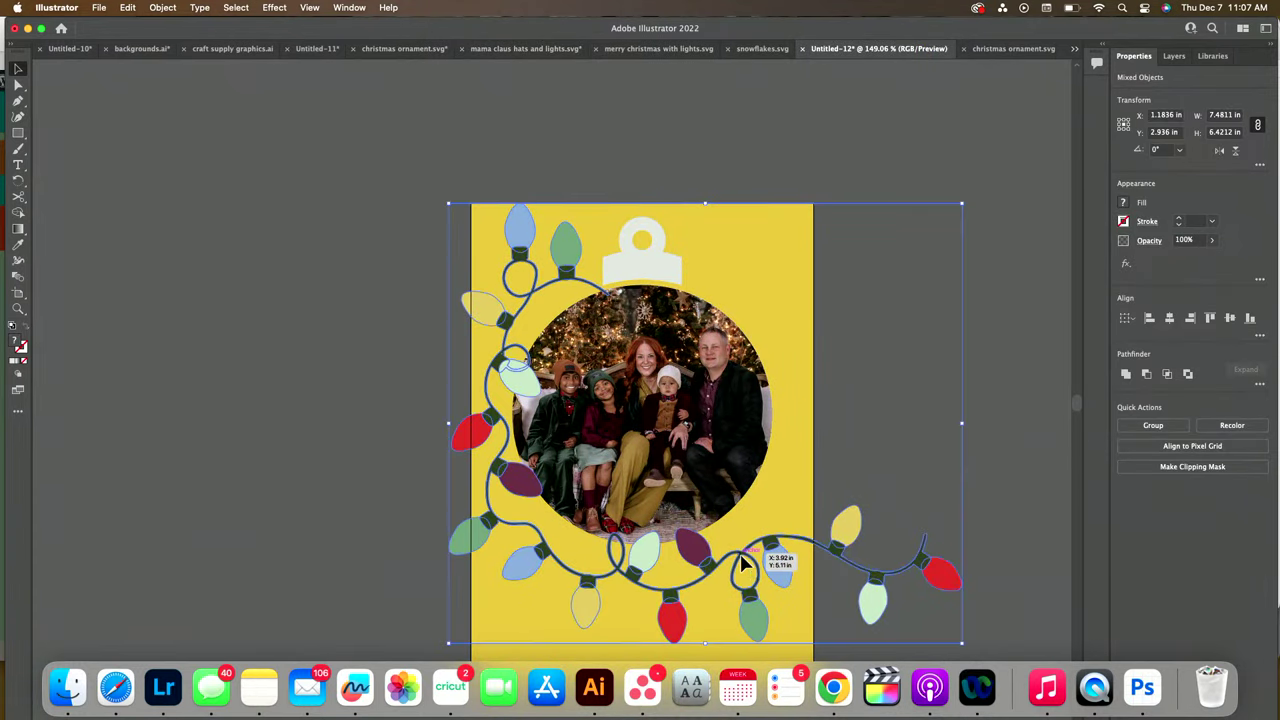
scroll(743, 563, down, 3)
scroll(743, 563, right, 2)
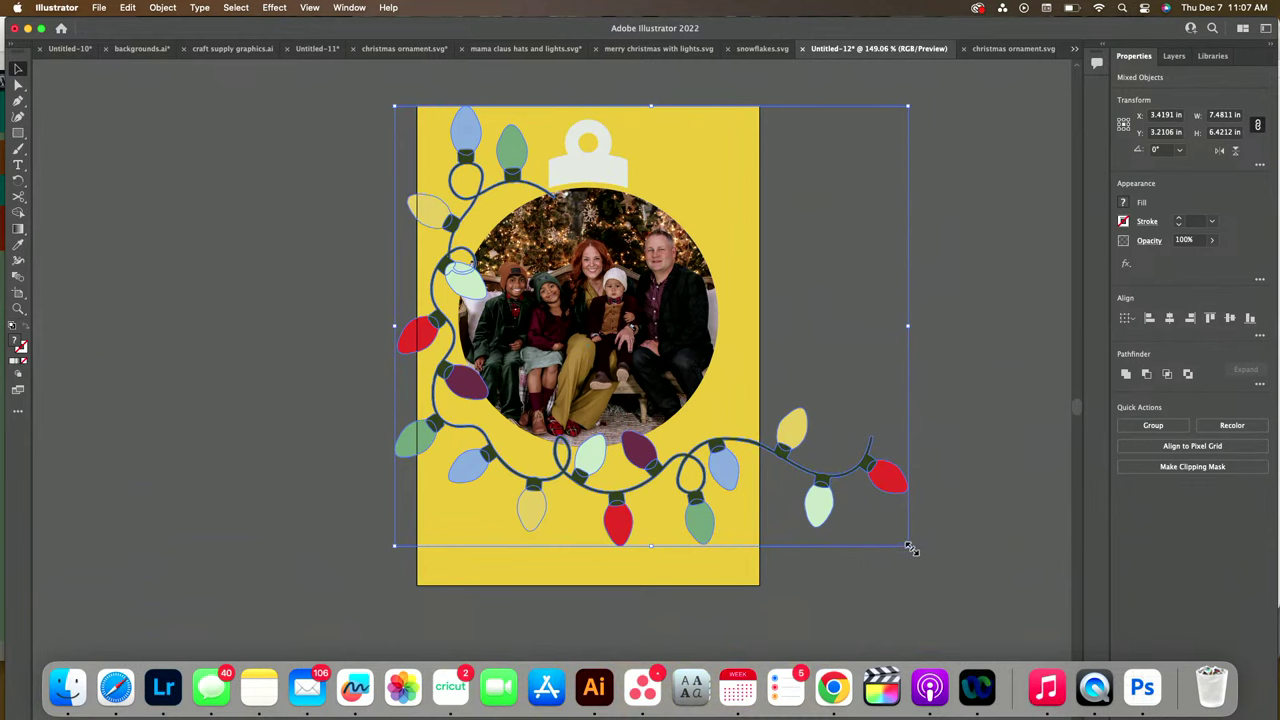
drag(908, 546, 776, 495)
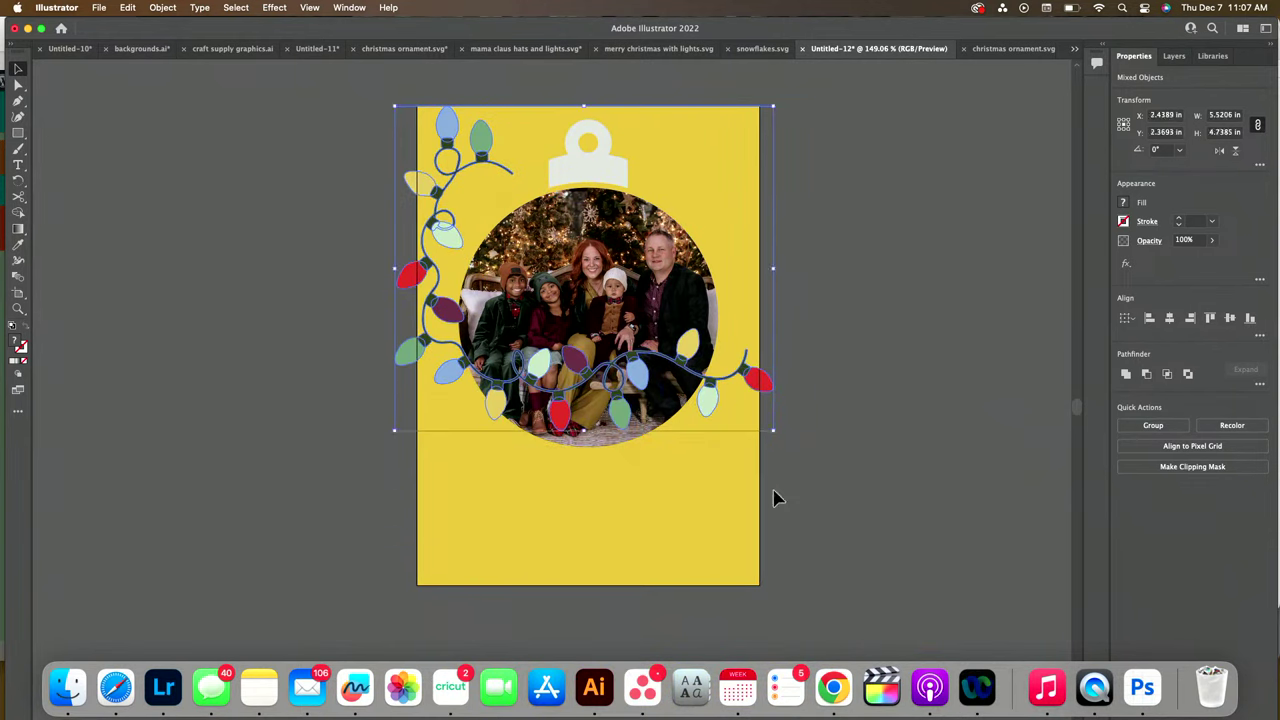
drag(632, 355, 663, 410)
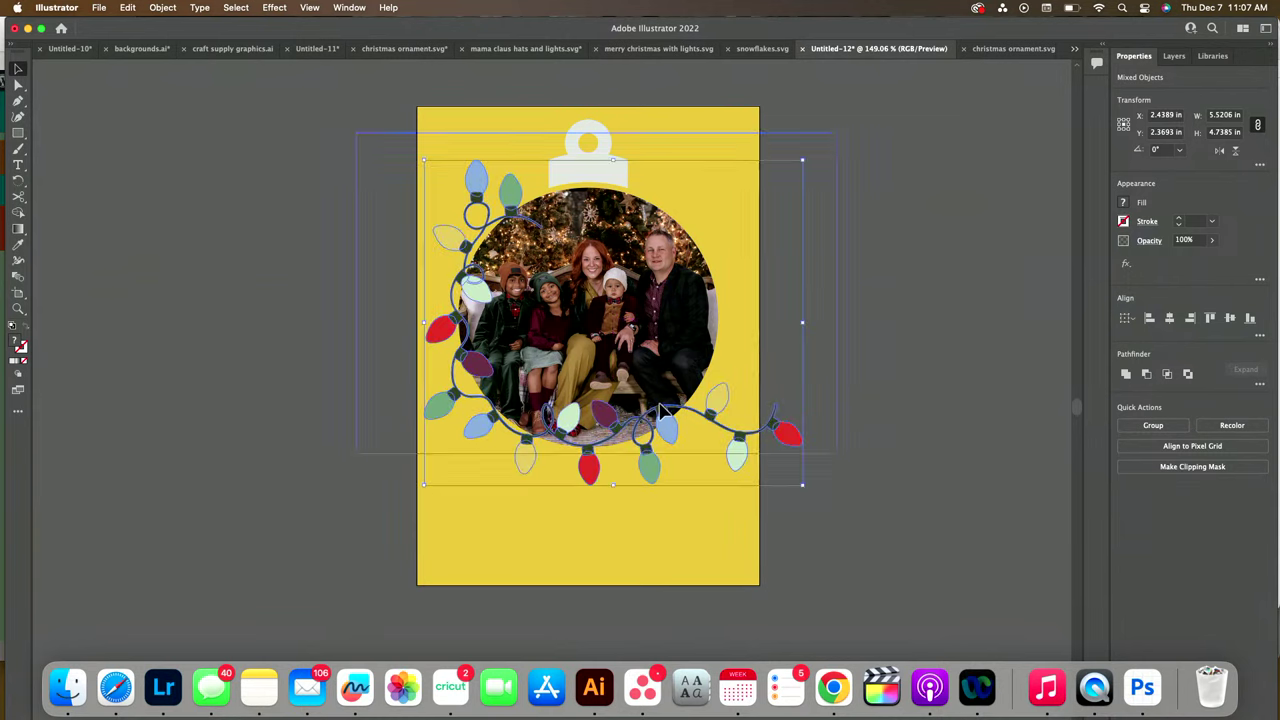
Step: Lower the background rectangle's RGB green value to turn the card a deeper mustard gold
click(902, 333)
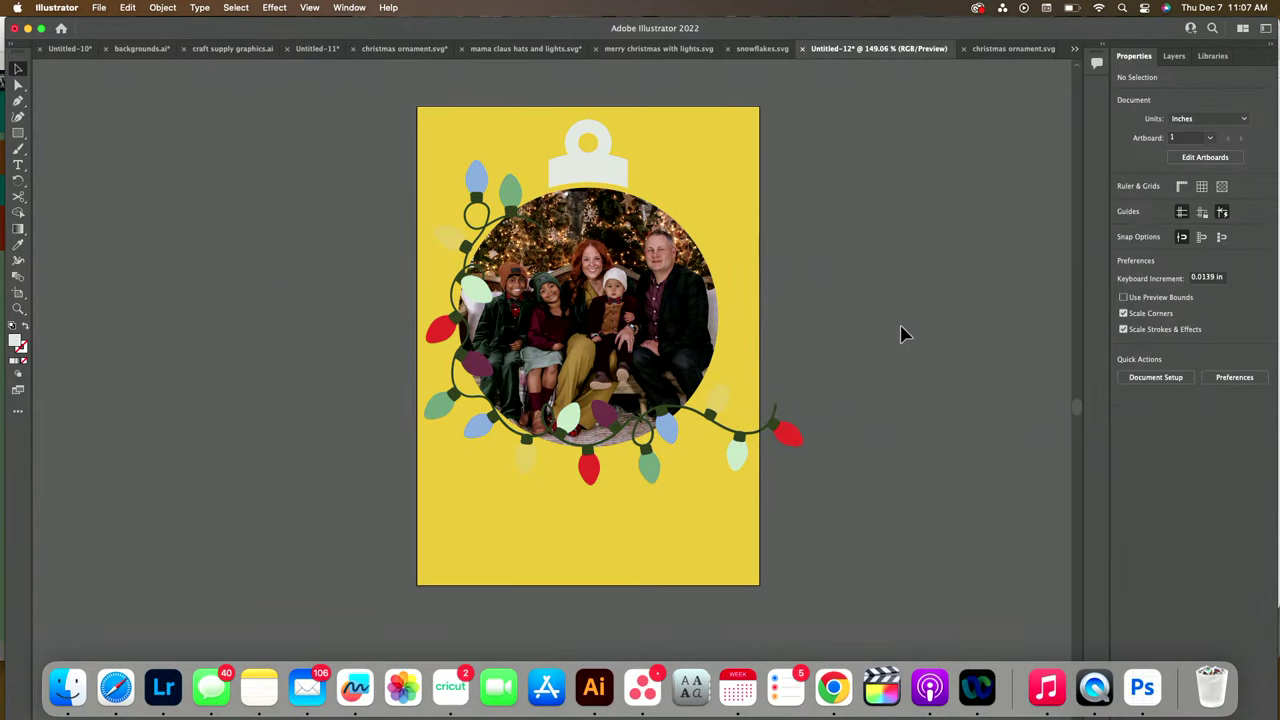
click(489, 127)
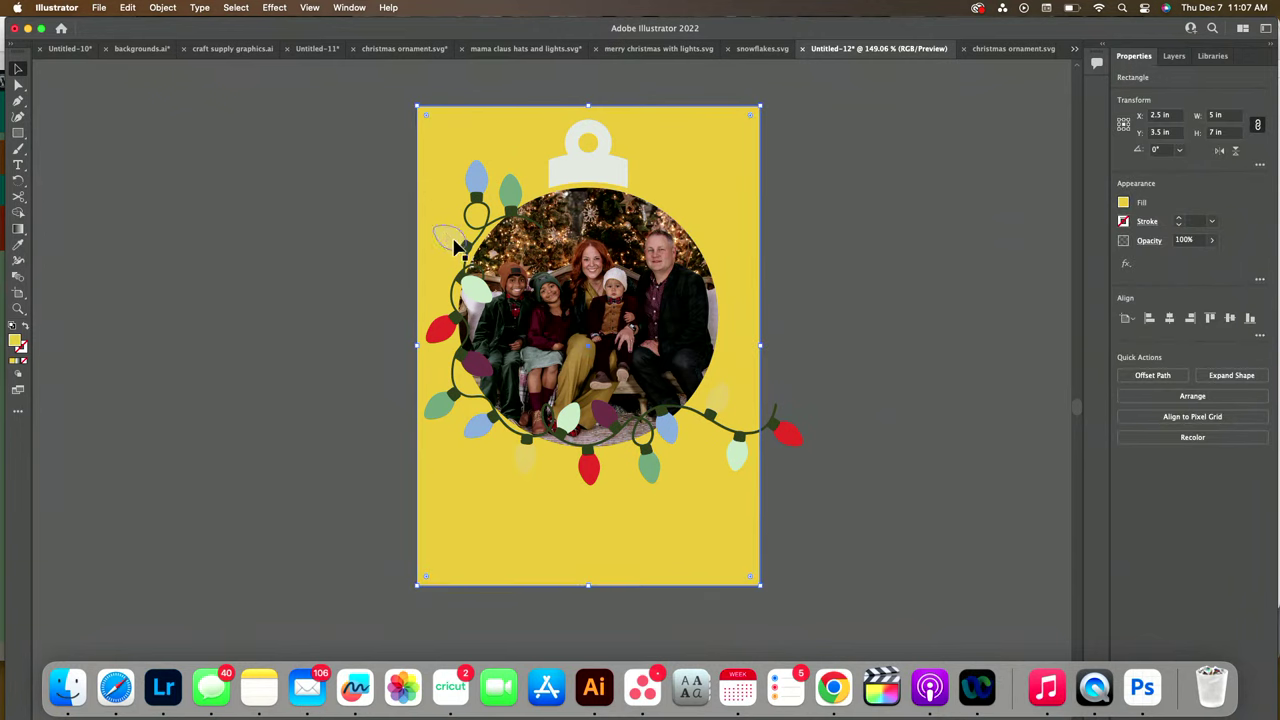
click(1124, 203)
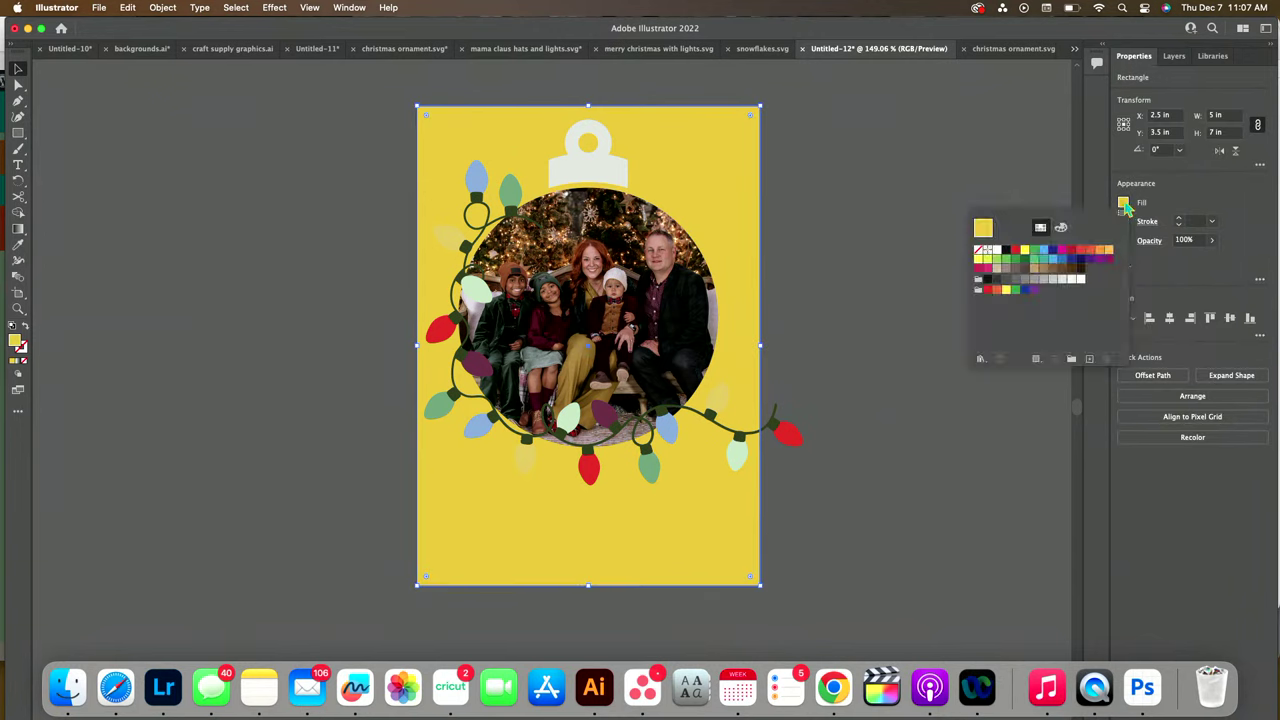
click(1060, 227)
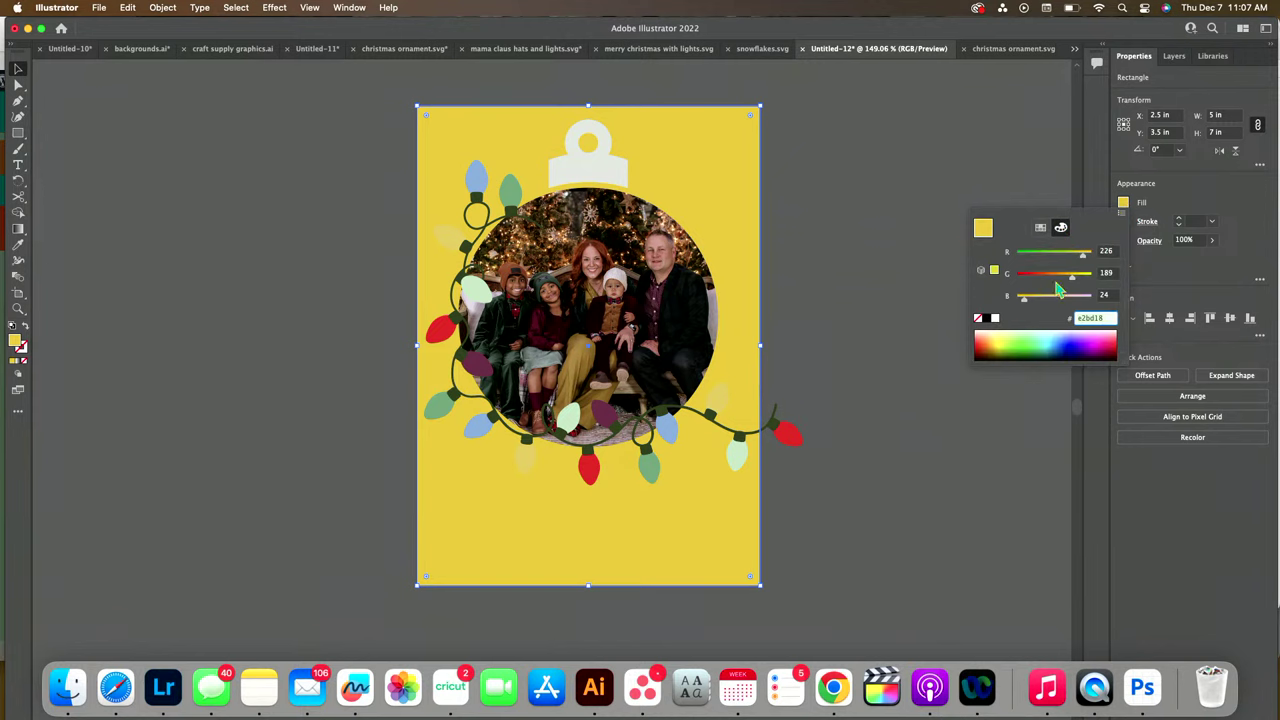
drag(1071, 275, 1056, 276)
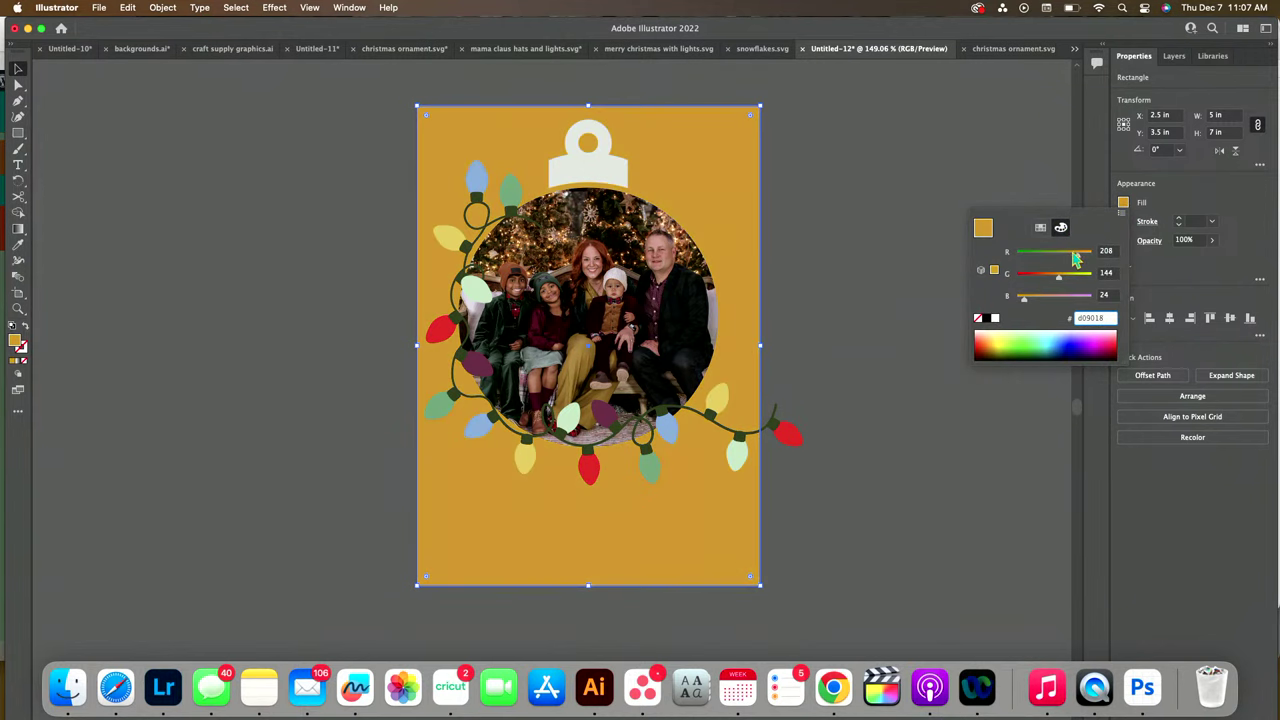
key(Escape)
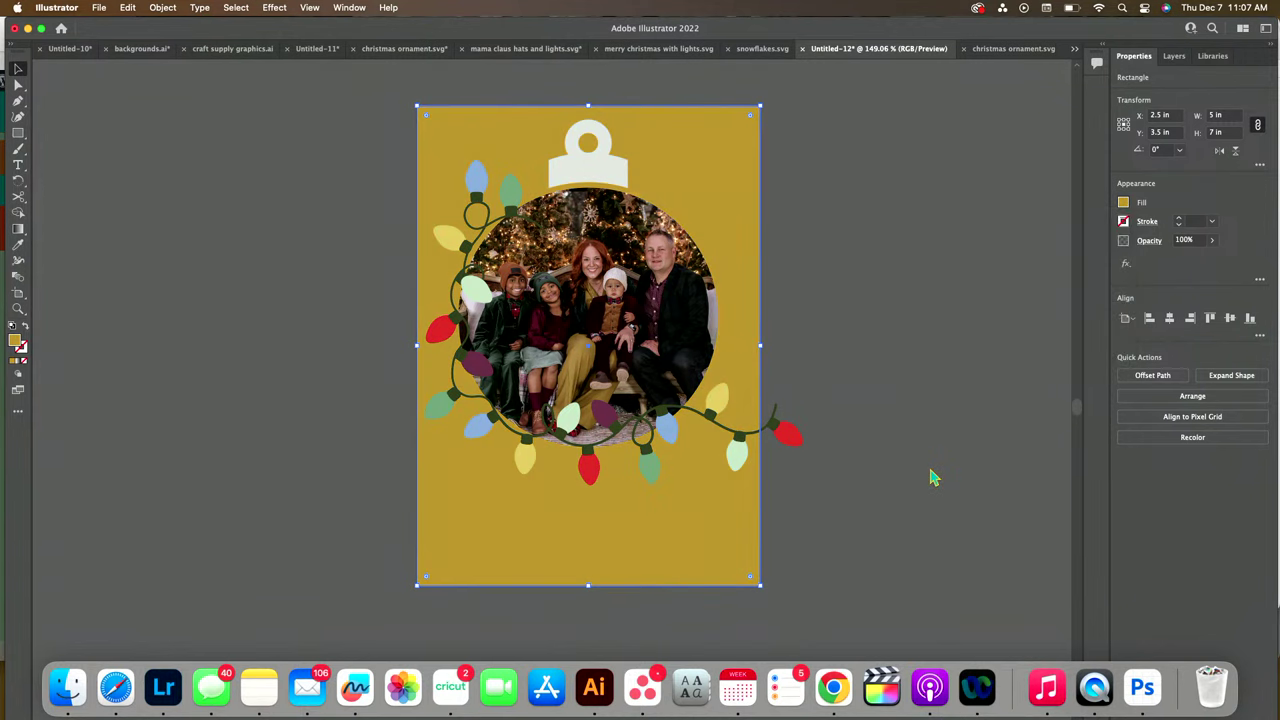
click(930, 477)
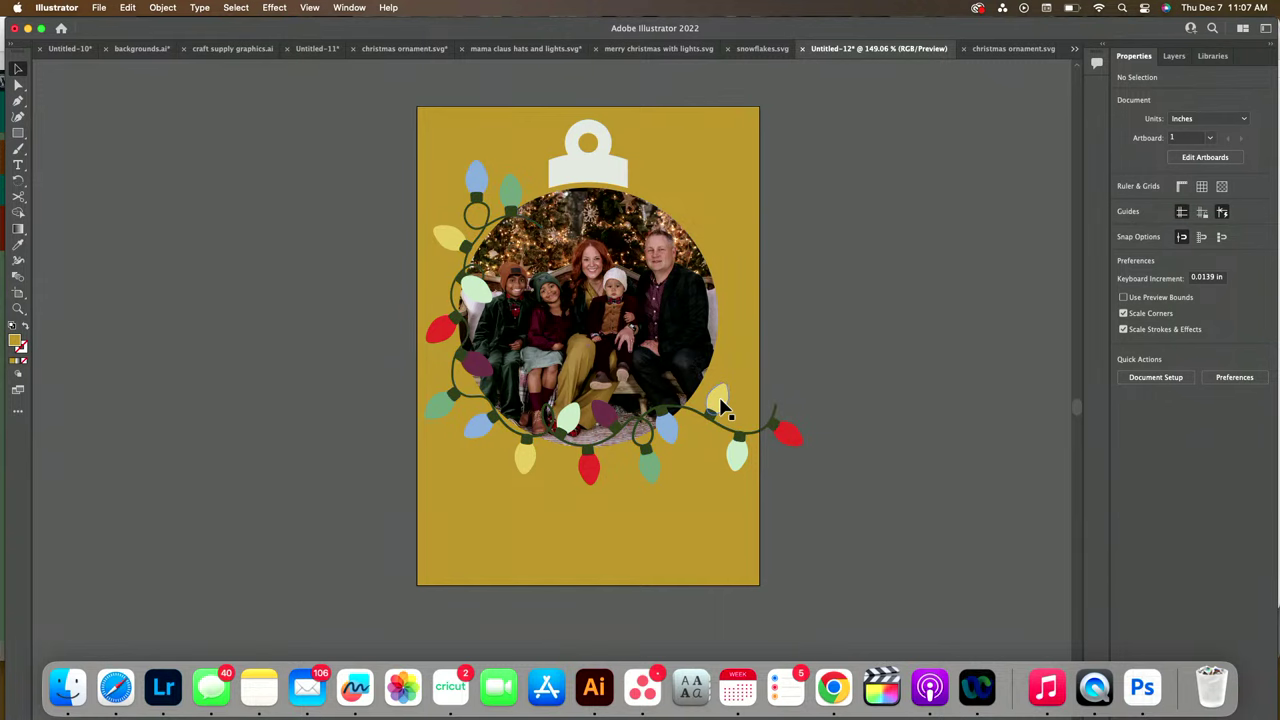
Step: Delete the extra bulbs at the light string's right end
click(724, 410)
key(super+shift+a)
click(737, 455)
key(Delete)
click(788, 432)
key(Delete)
click(797, 445)
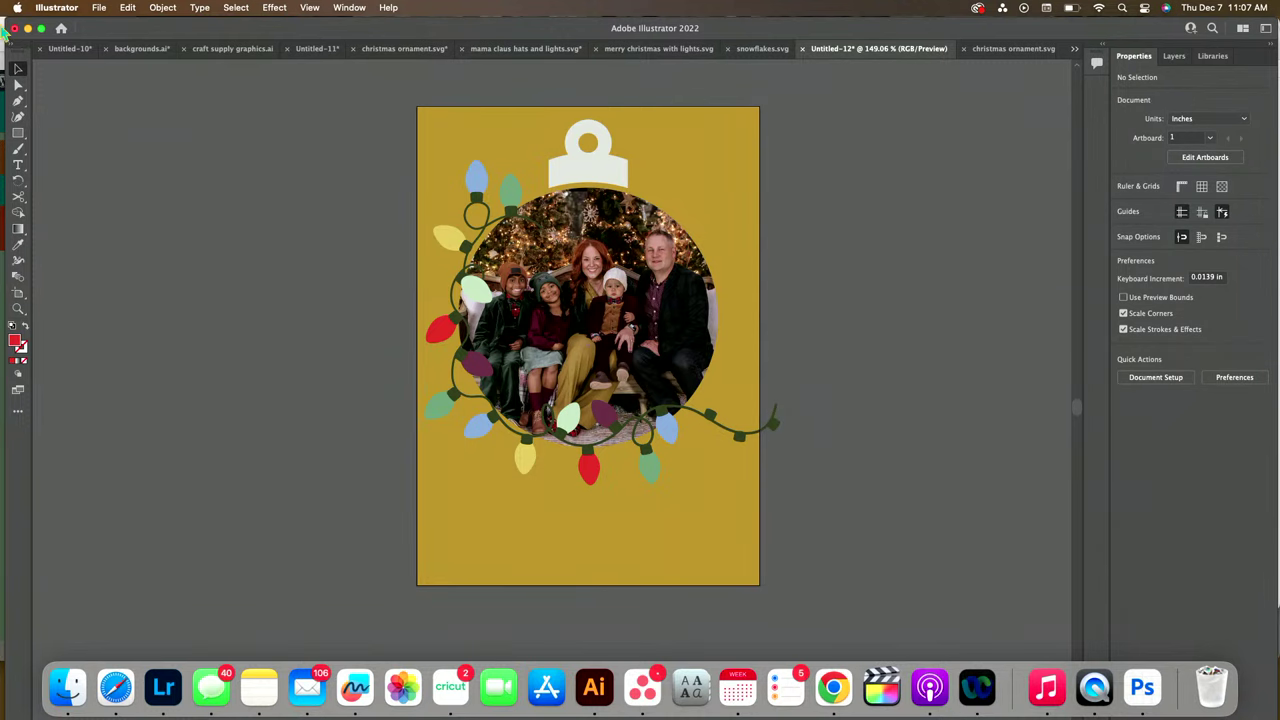
Step: Cover the string's trailing end with a rectangle and remove the excess with Shape Builder
click(18, 133)
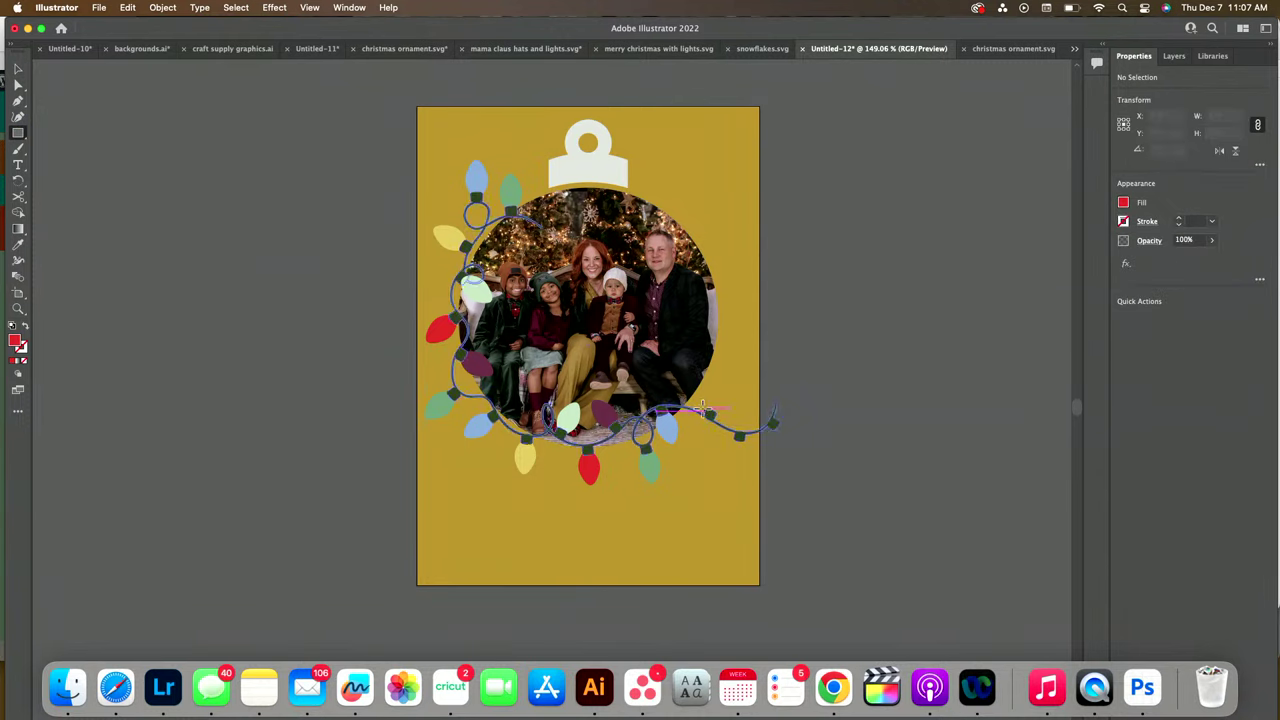
mouse_move(678, 393)
mouse_down()
mouse_move(777, 428)
mouse_move(833, 475)
mouse_up()
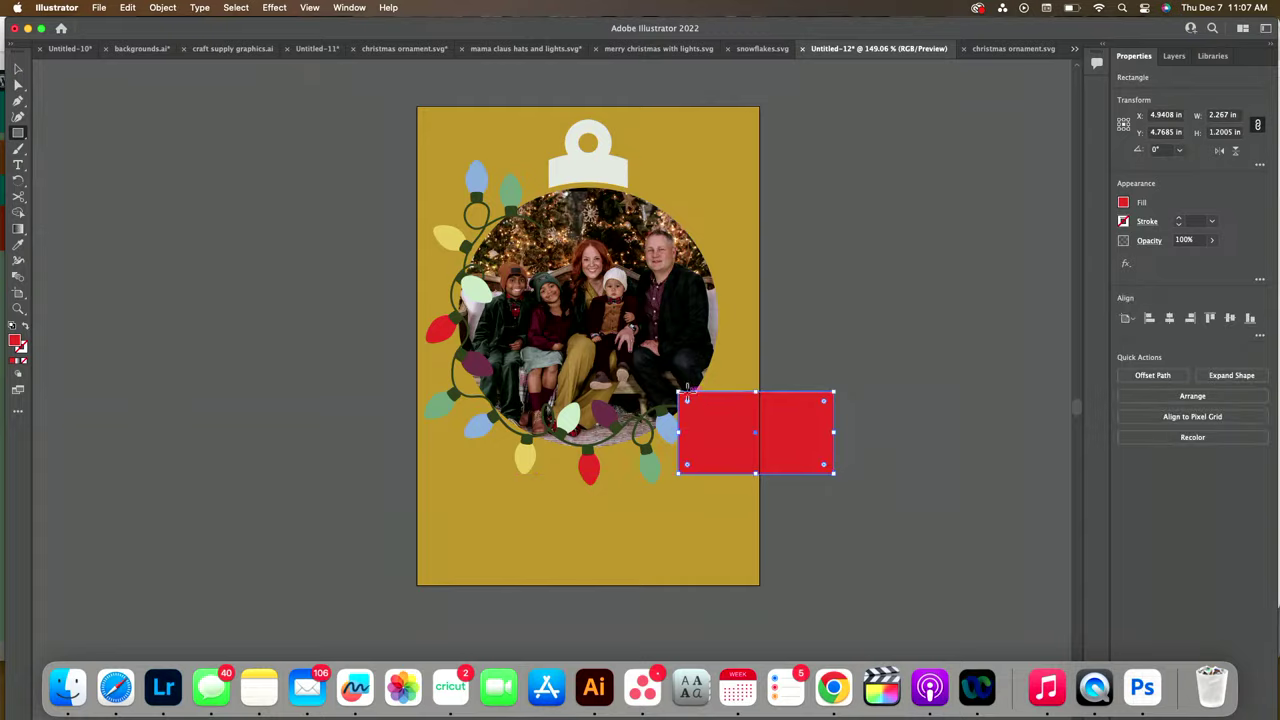
scroll(684, 395, up, 5)
key(v)
drag(713, 471, 720, 467)
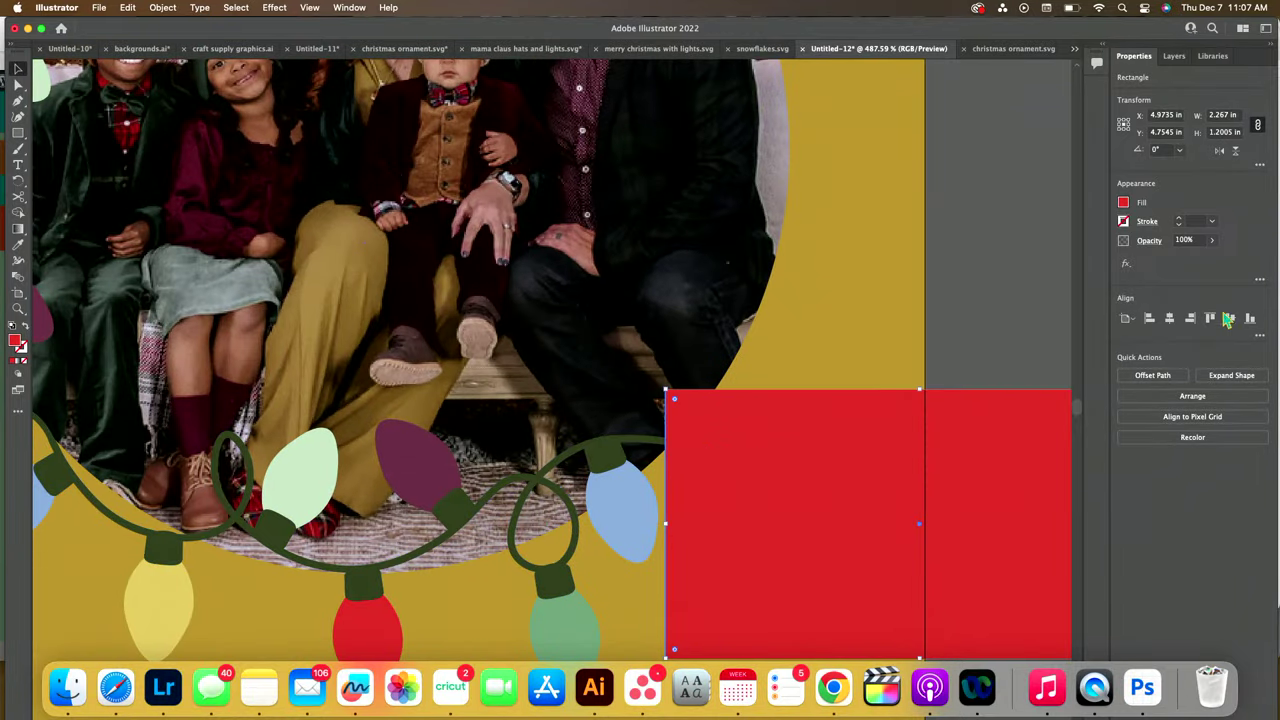
shift+click(620, 452)
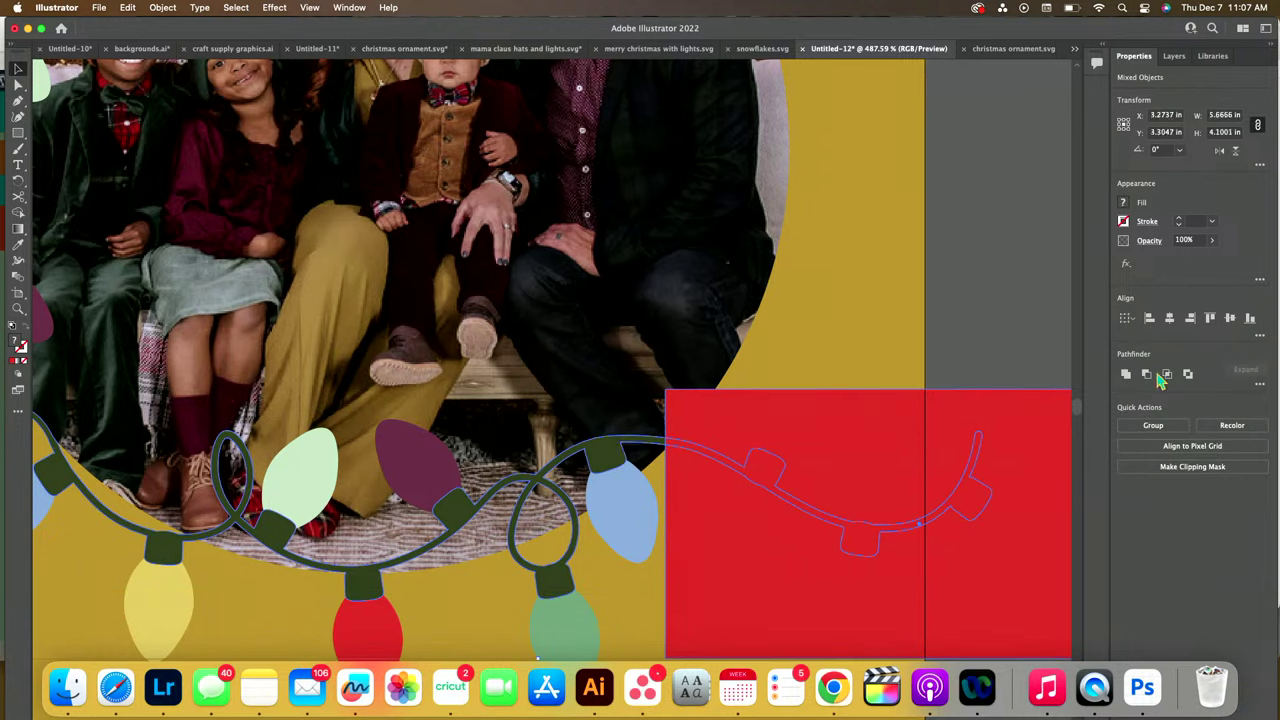
click(17, 214)
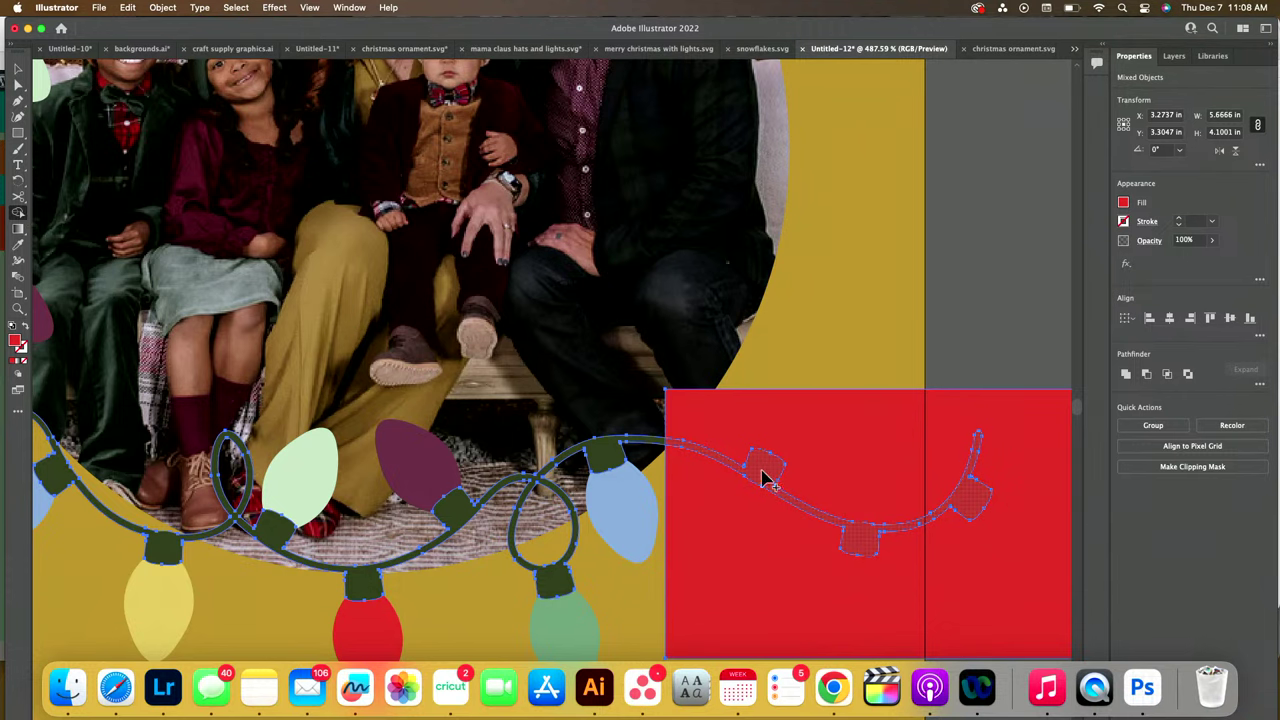
alt+click(763, 477)
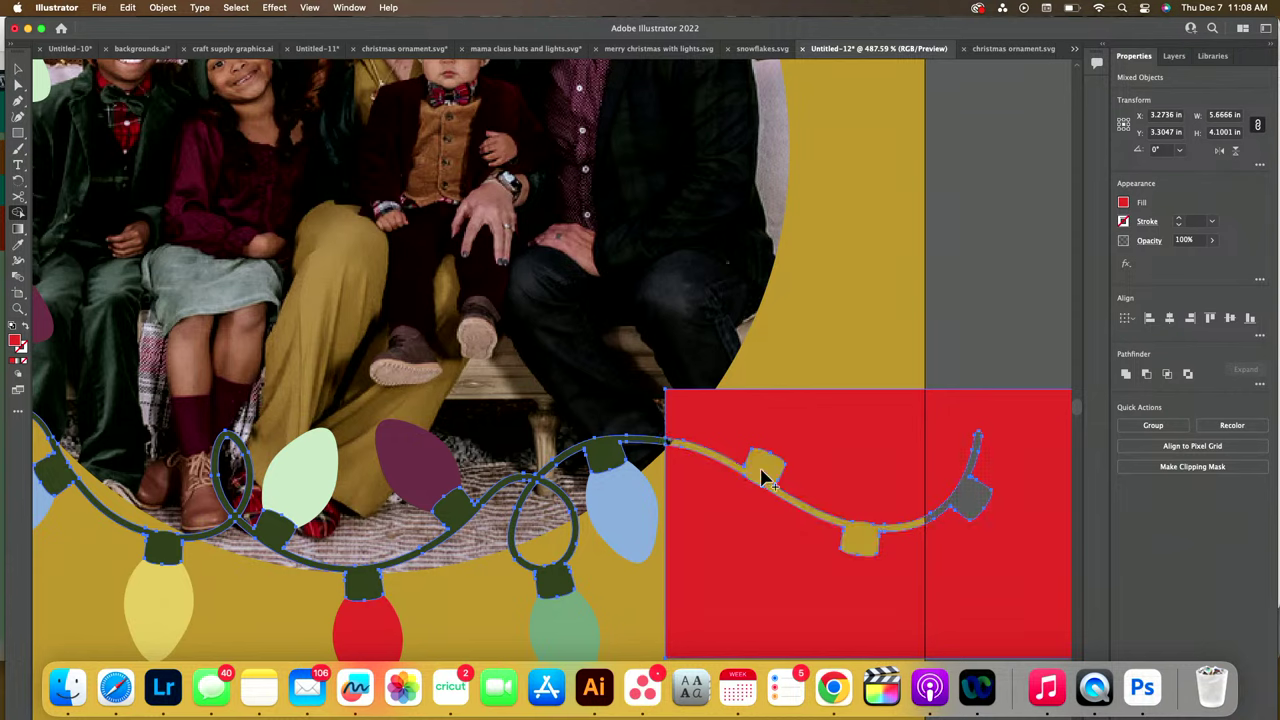
alt+click(784, 540)
key(v)
click(1020, 520)
Step: Round off the strand's cut end with the Curvature tool
click(658, 447)
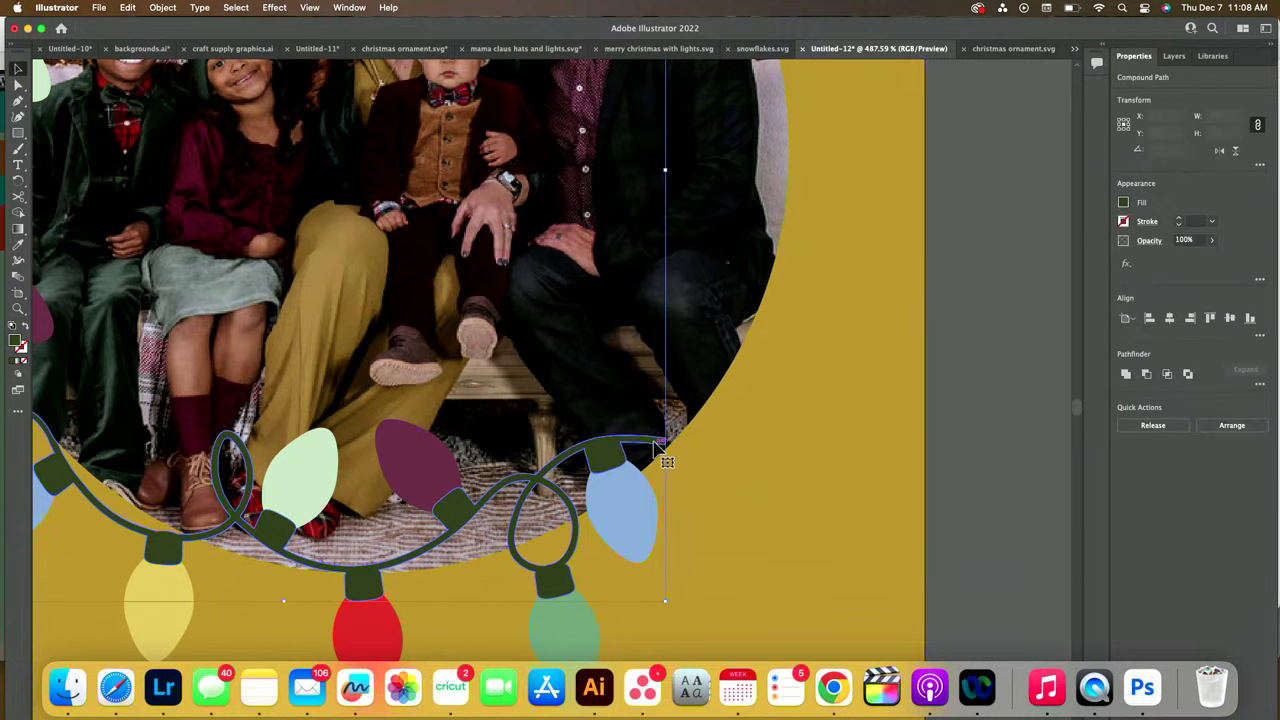
scroll(660, 448, up, 10)
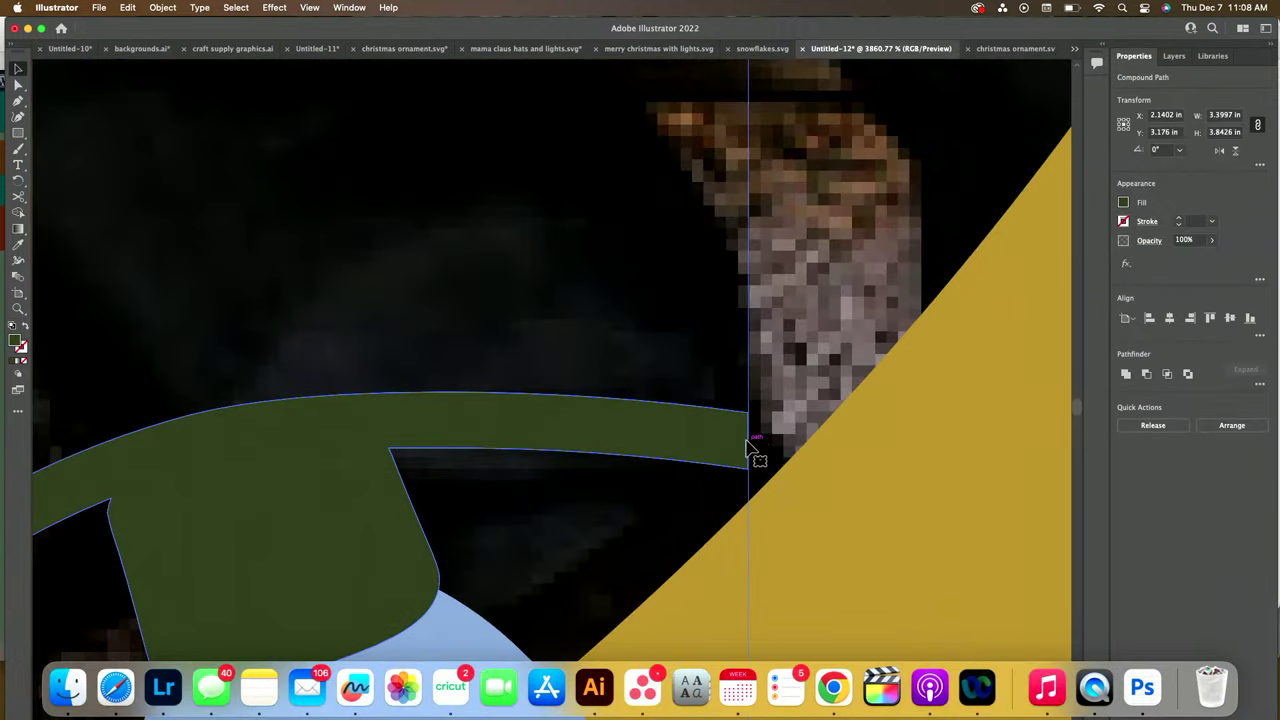
click(18, 117)
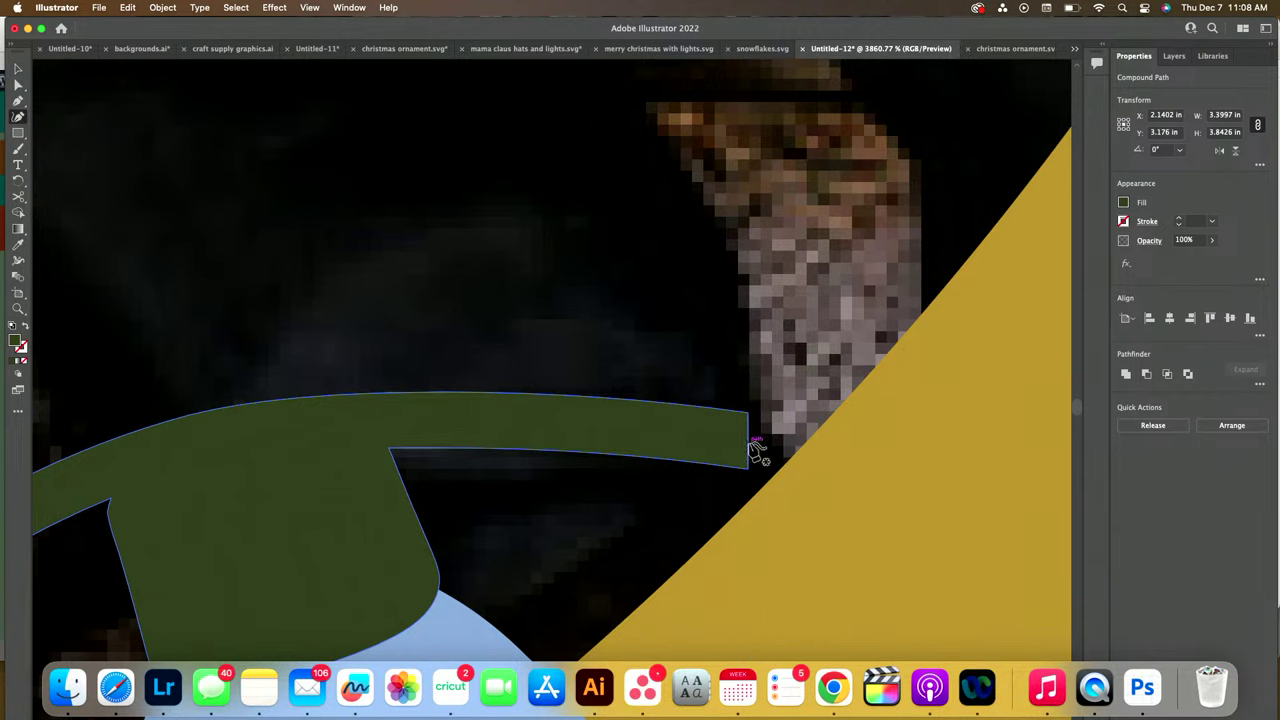
drag(749, 440, 768, 440)
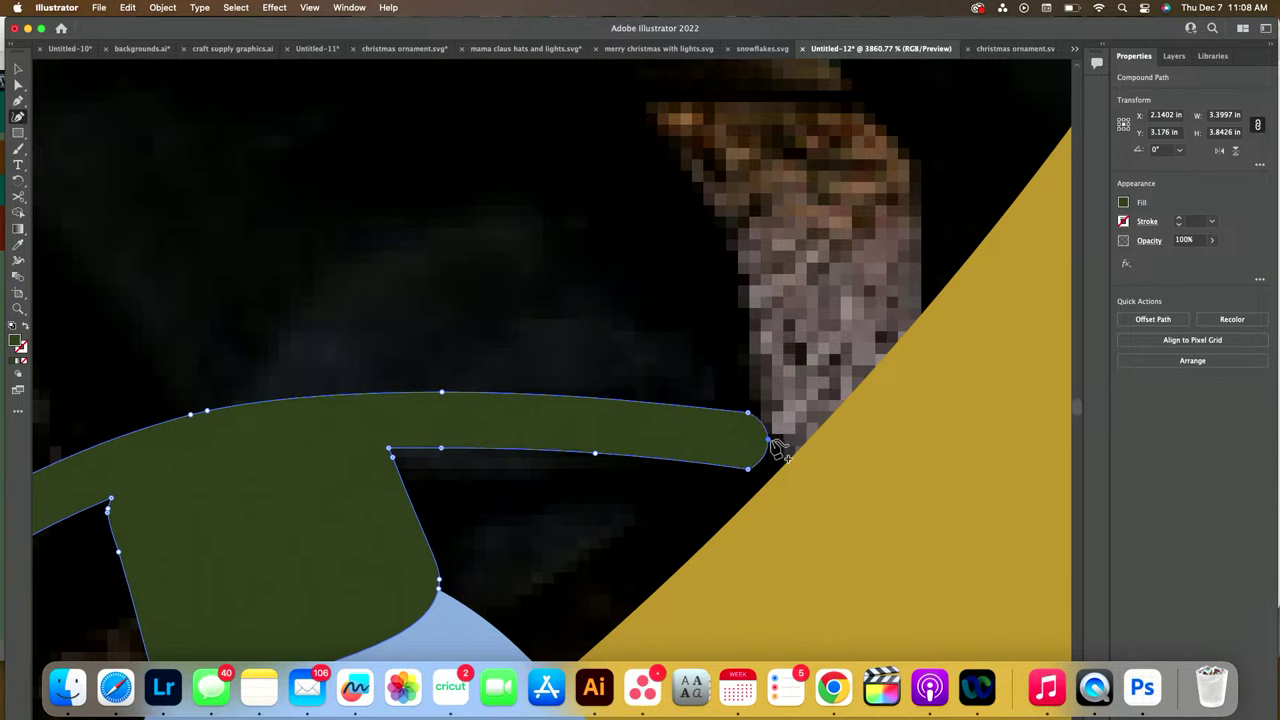
key(v)
click(837, 506)
scroll(837, 506, down, 5)
scroll(837, 506, down, 5)
scroll(837, 508, up, 2)
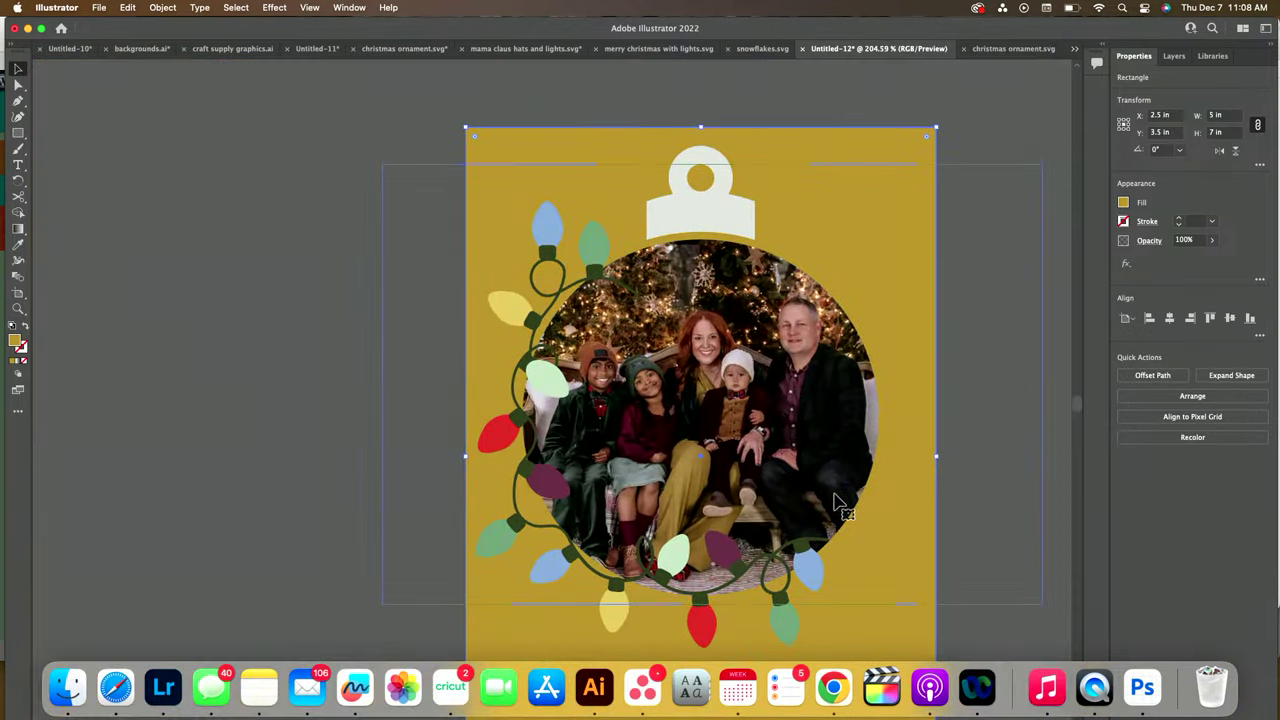
Step: Eyedrop the ornament cap's cream colour onto the light-string wire and bulb sockets
click(565, 290)
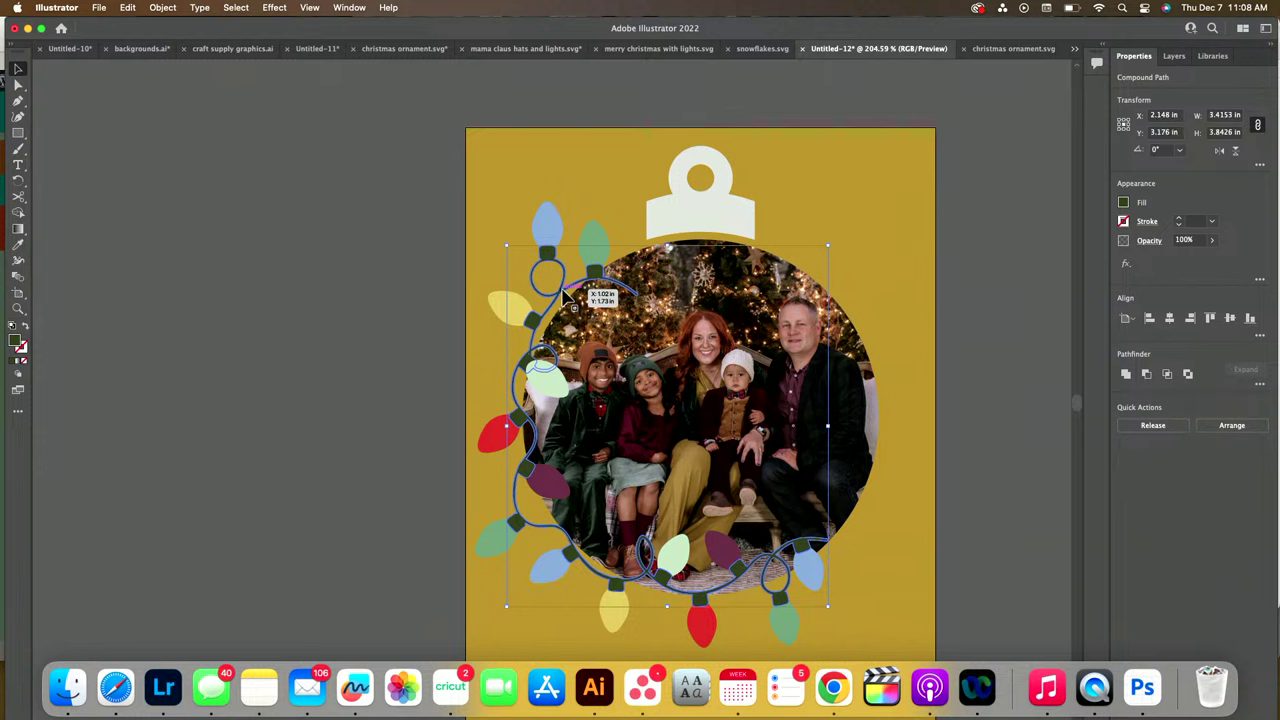
key(i)
click(693, 217)
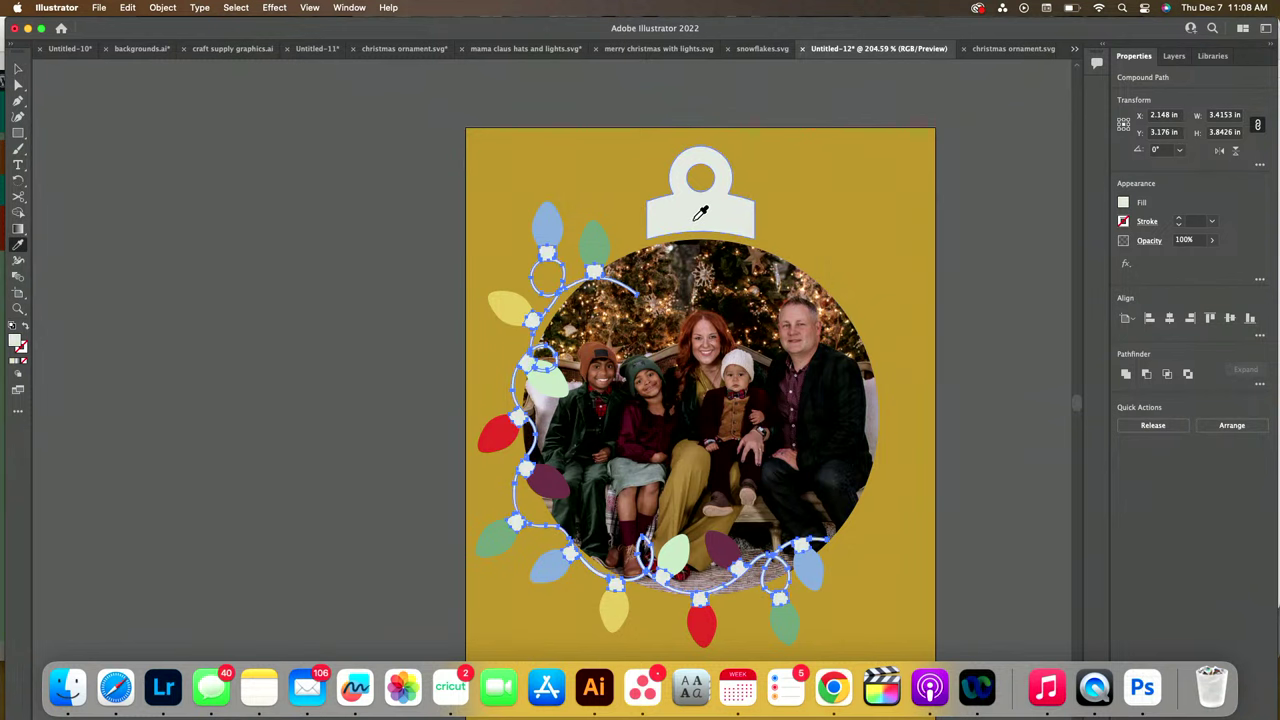
click(991, 310)
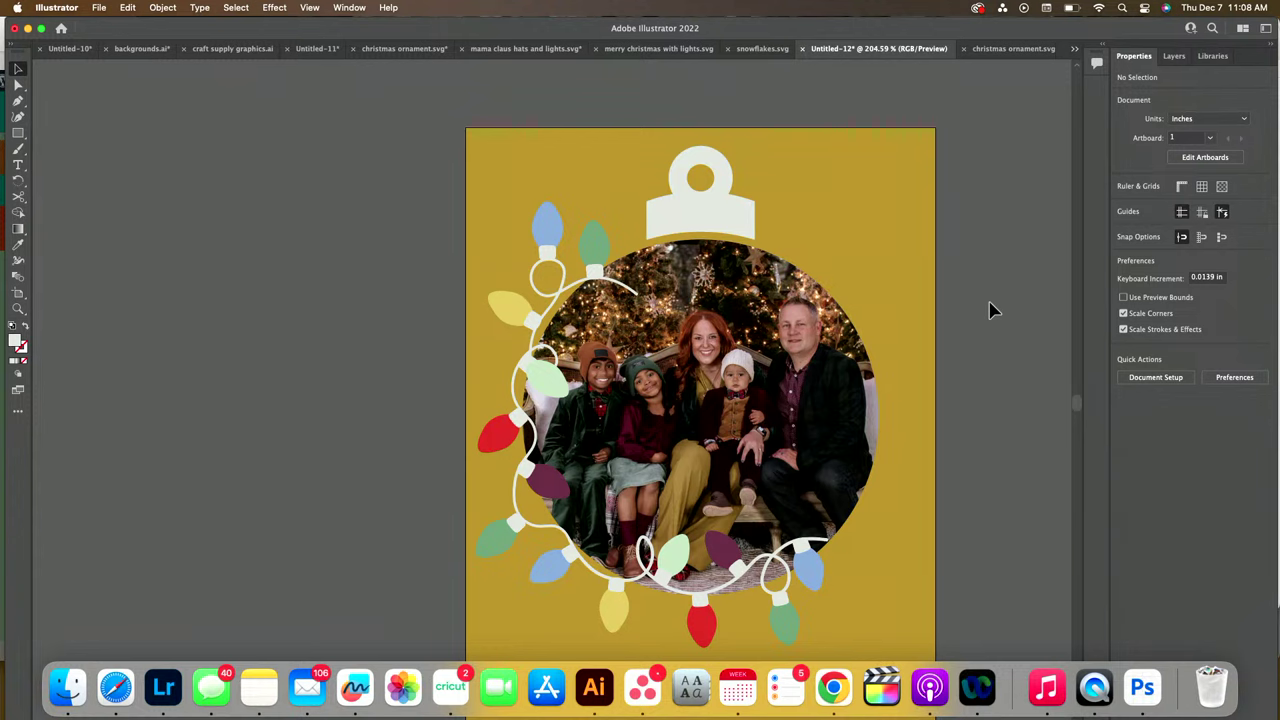
scroll(991, 310, down, 5)
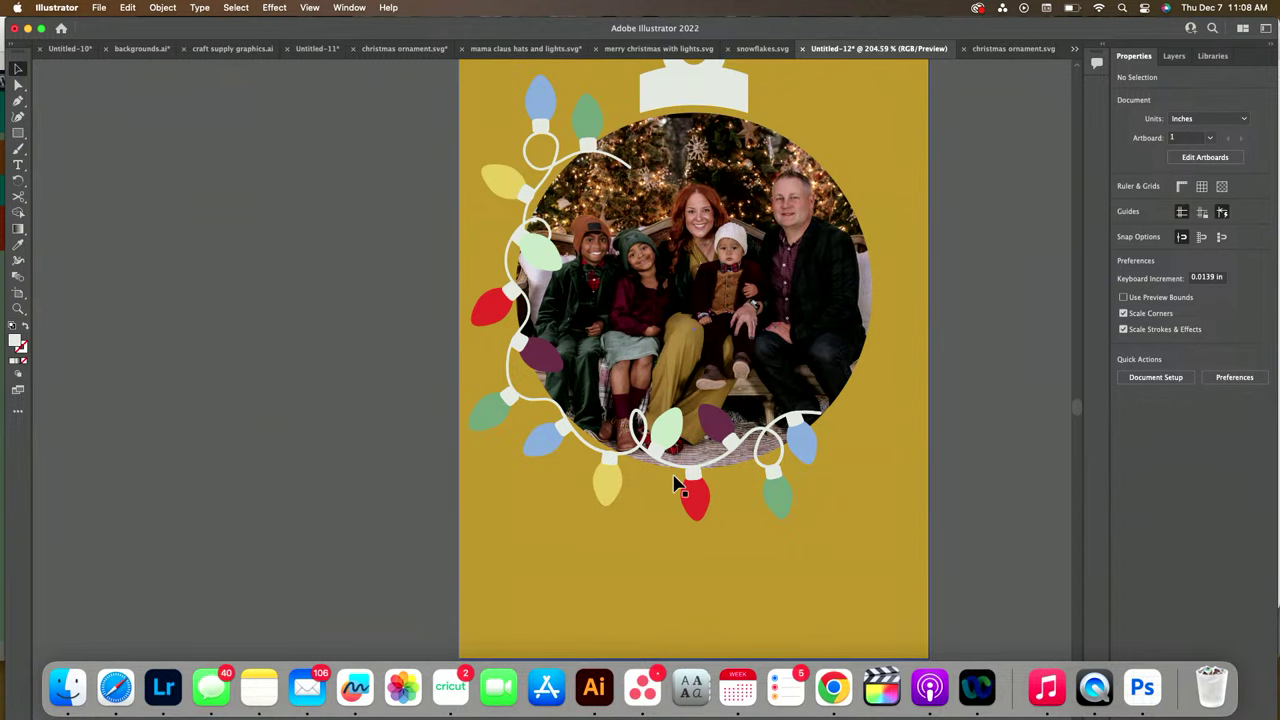
Step: Select the two pale green bulbs and inspect their fill colour settings
click(540, 255)
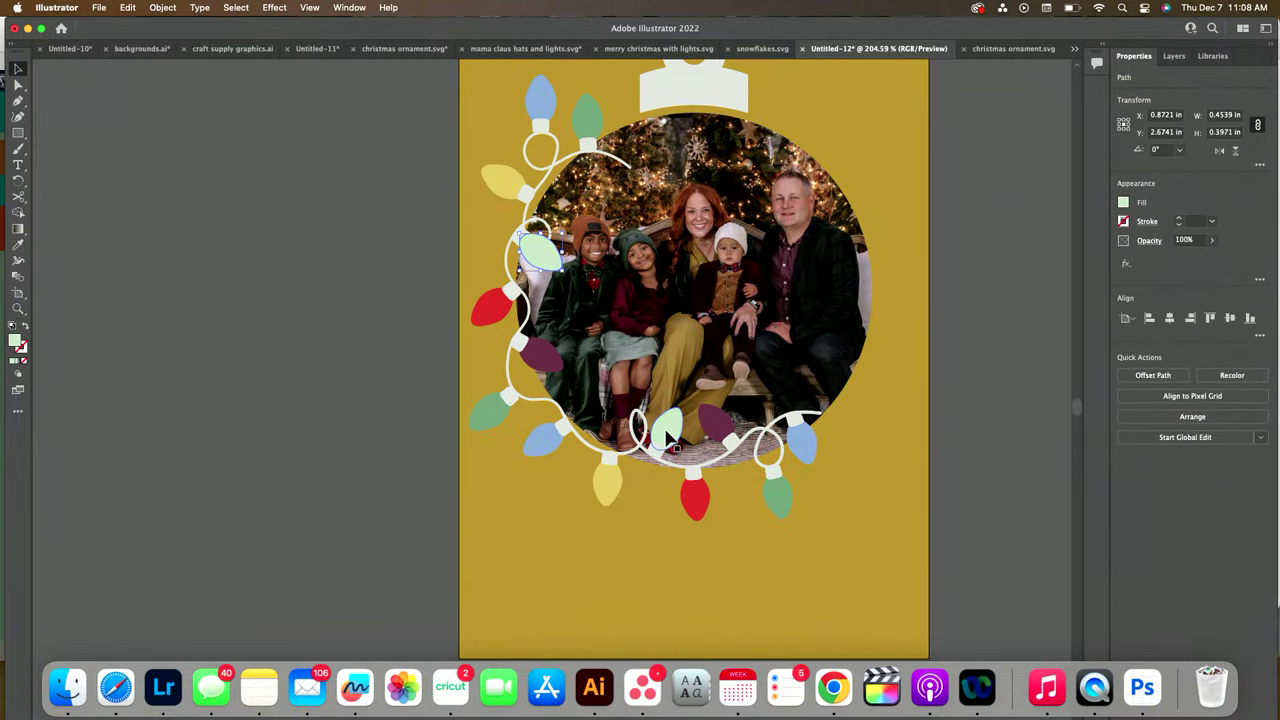
shift+click(668, 437)
click(1123, 203)
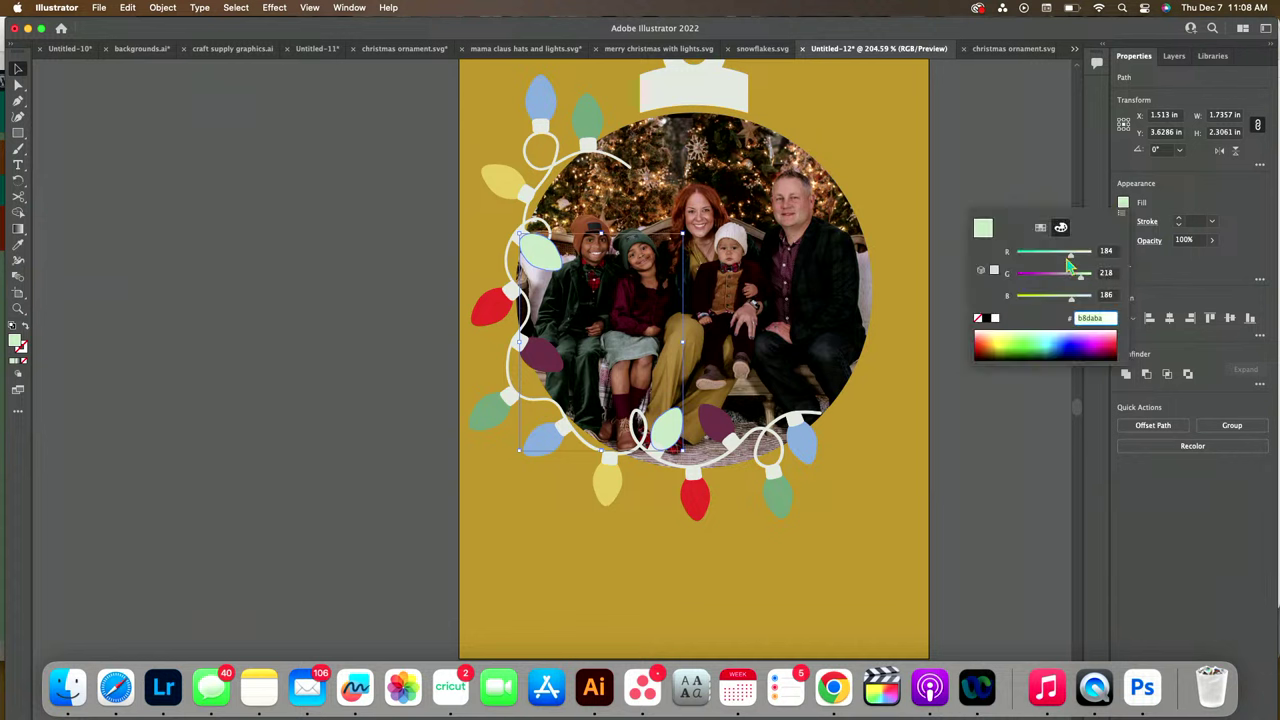
click(1026, 520)
click(1006, 523)
Step: Mix both bulbs' fill to lavender #e3bee6 (RGB 227, 190, 230)
click(670, 437)
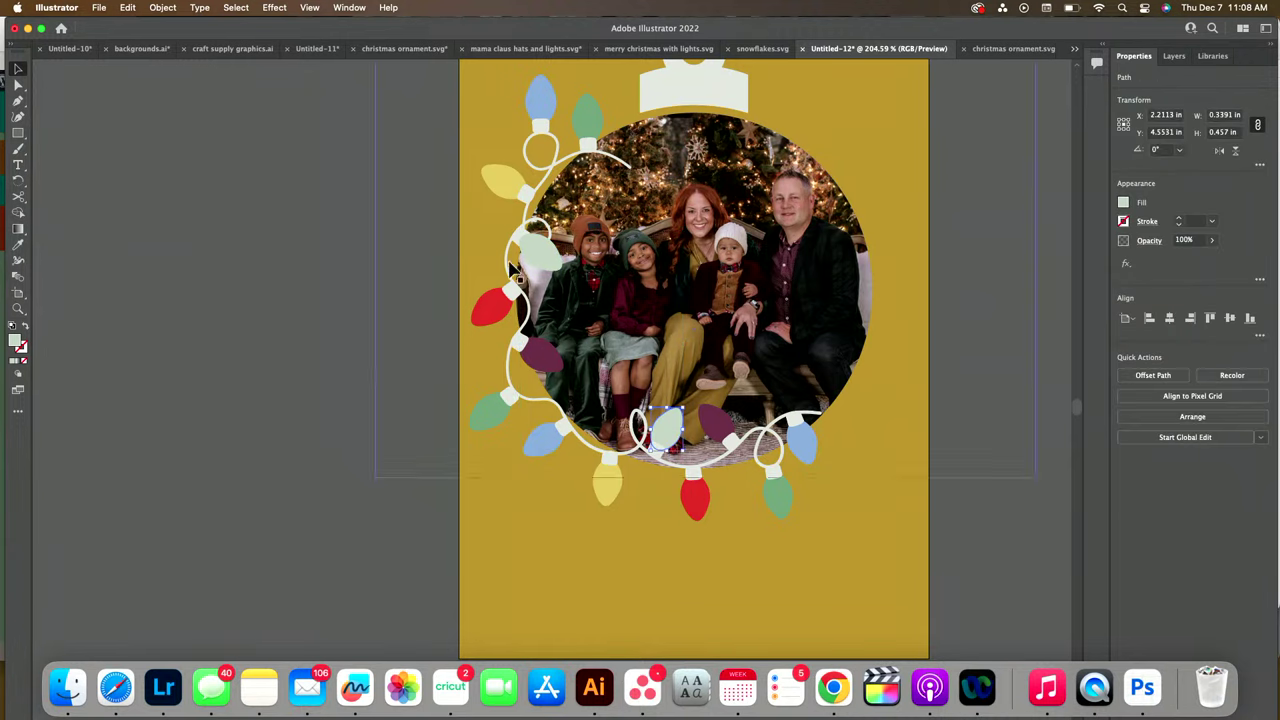
shift+click(530, 255)
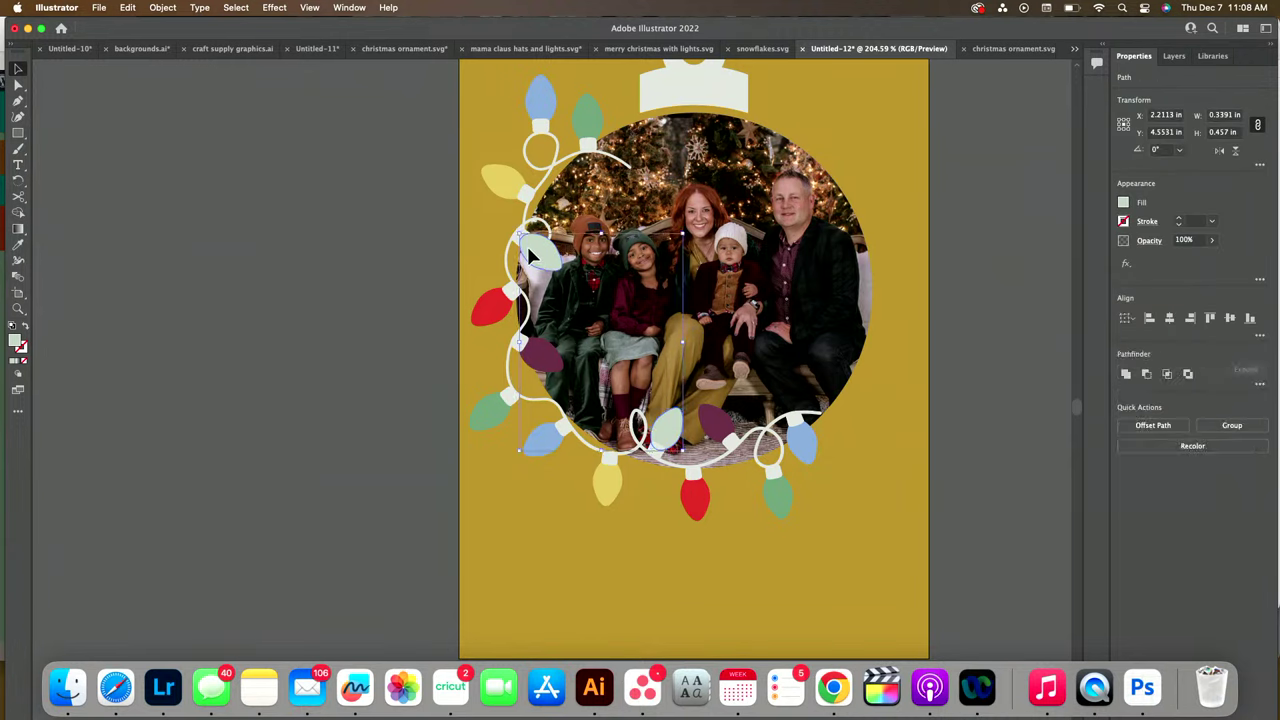
click(1123, 204)
click(1045, 284)
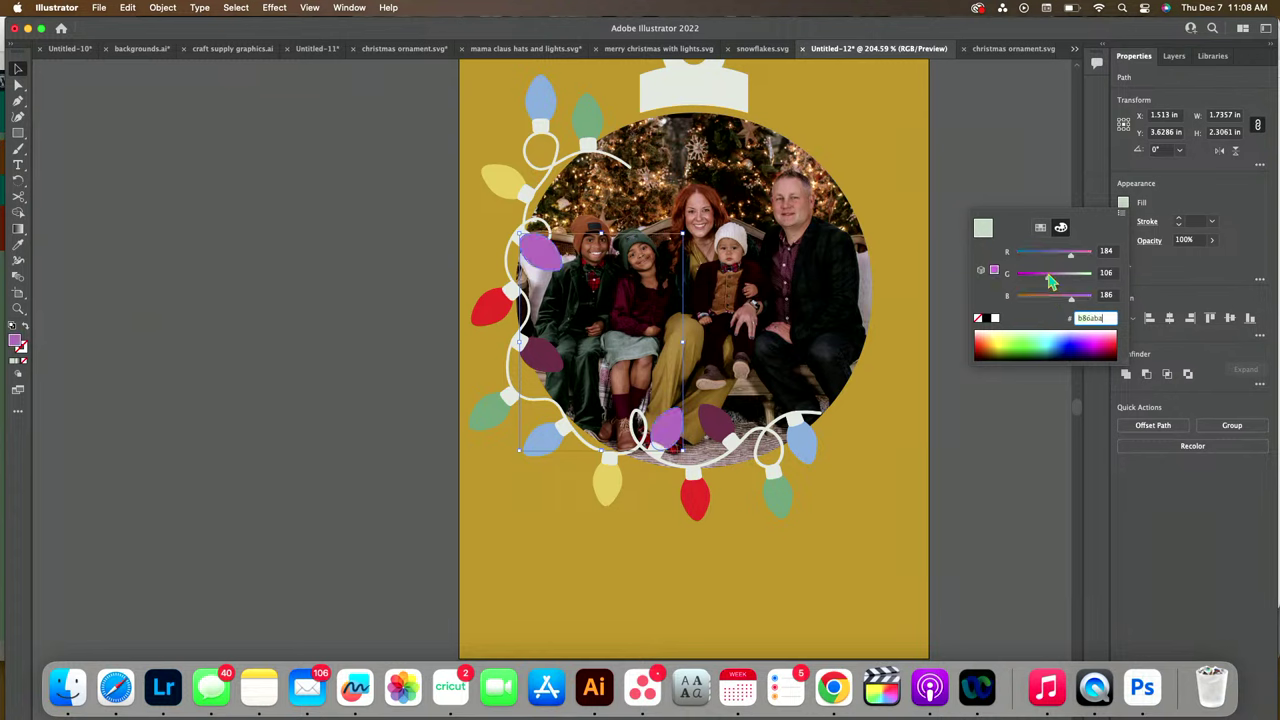
click(1104, 335)
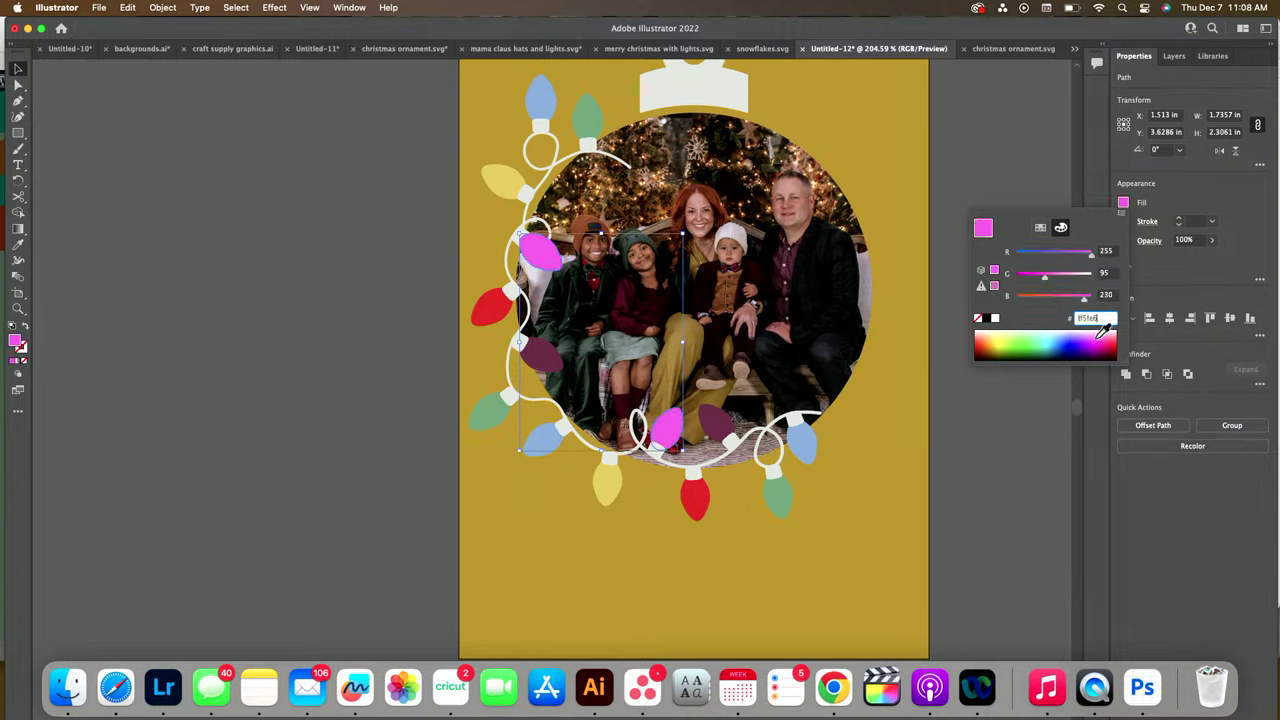
click(1067, 276)
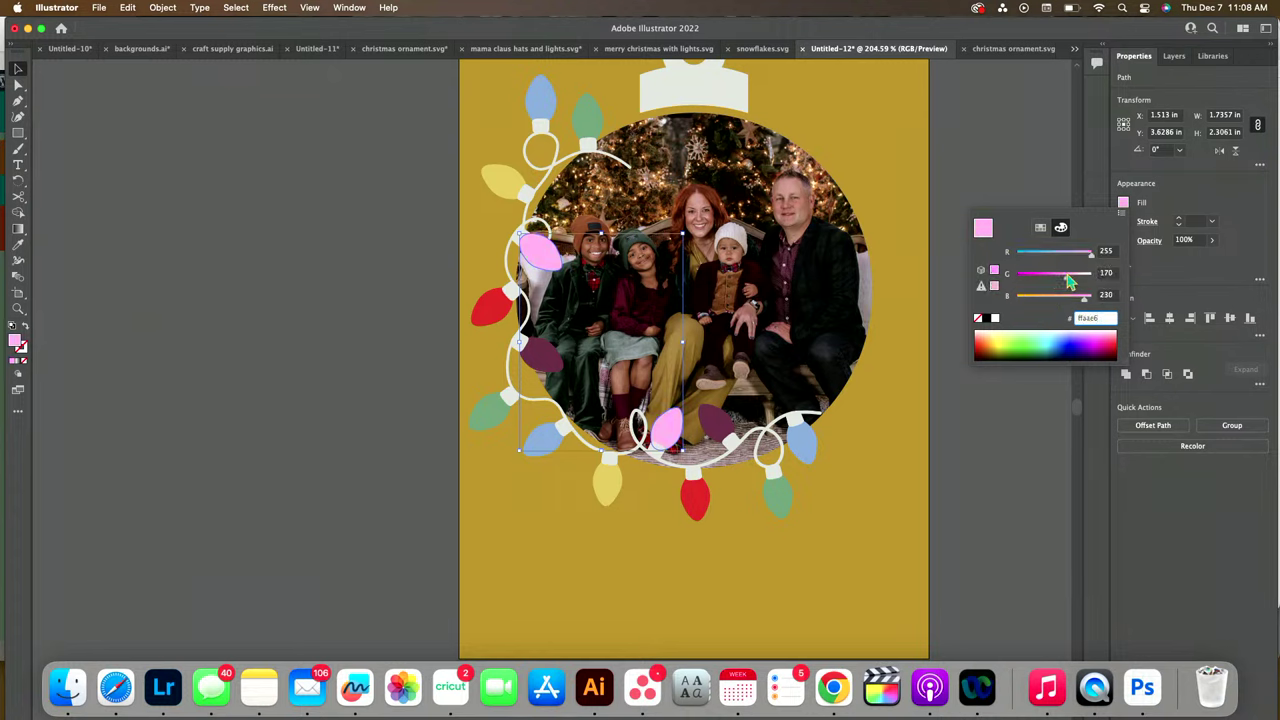
click(1074, 278)
click(1080, 254)
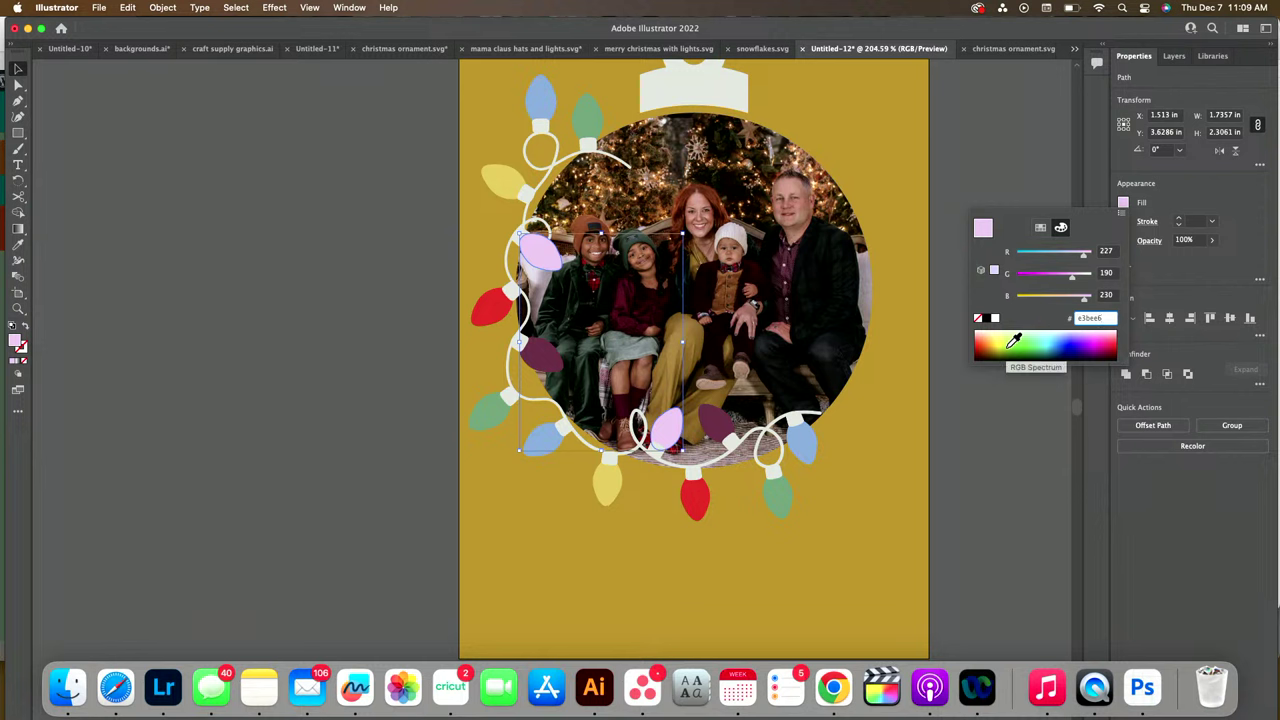
Step: Recolour the two lilac bulbs dark forest green to match the other deep-toned lights
key(i)
click(821, 577)
key(v)
click(1035, 515)
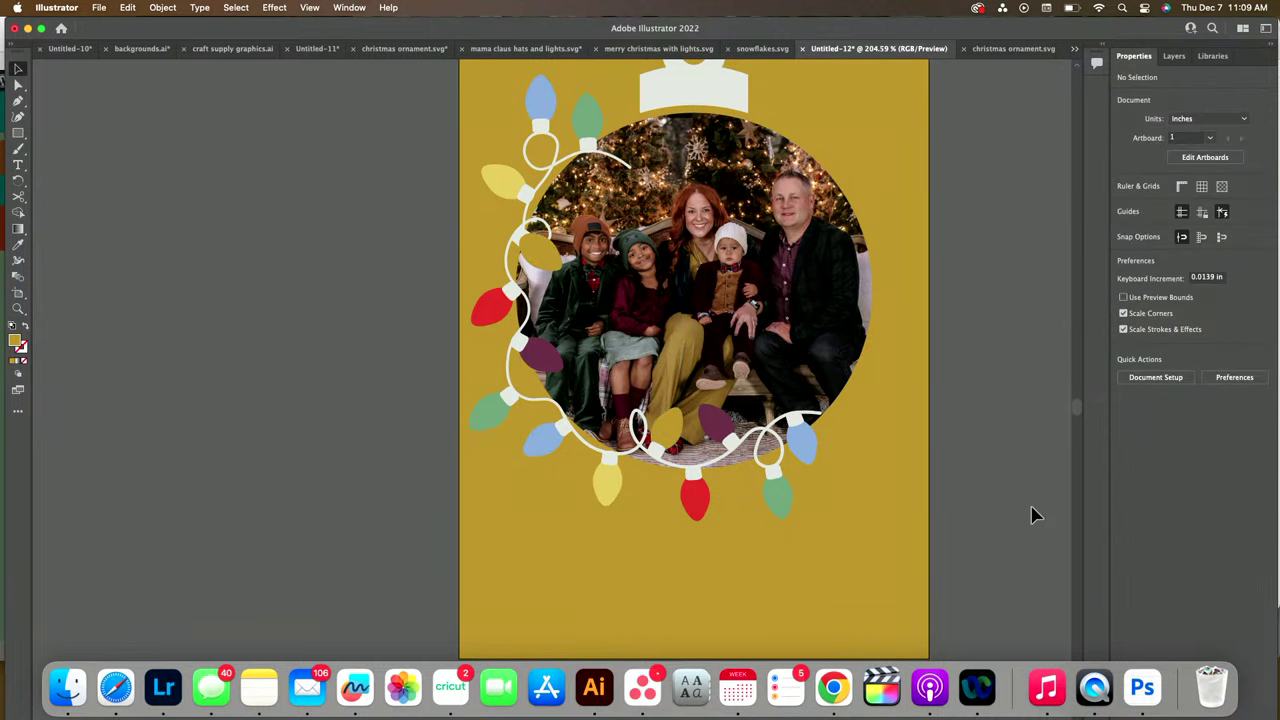
click(676, 445)
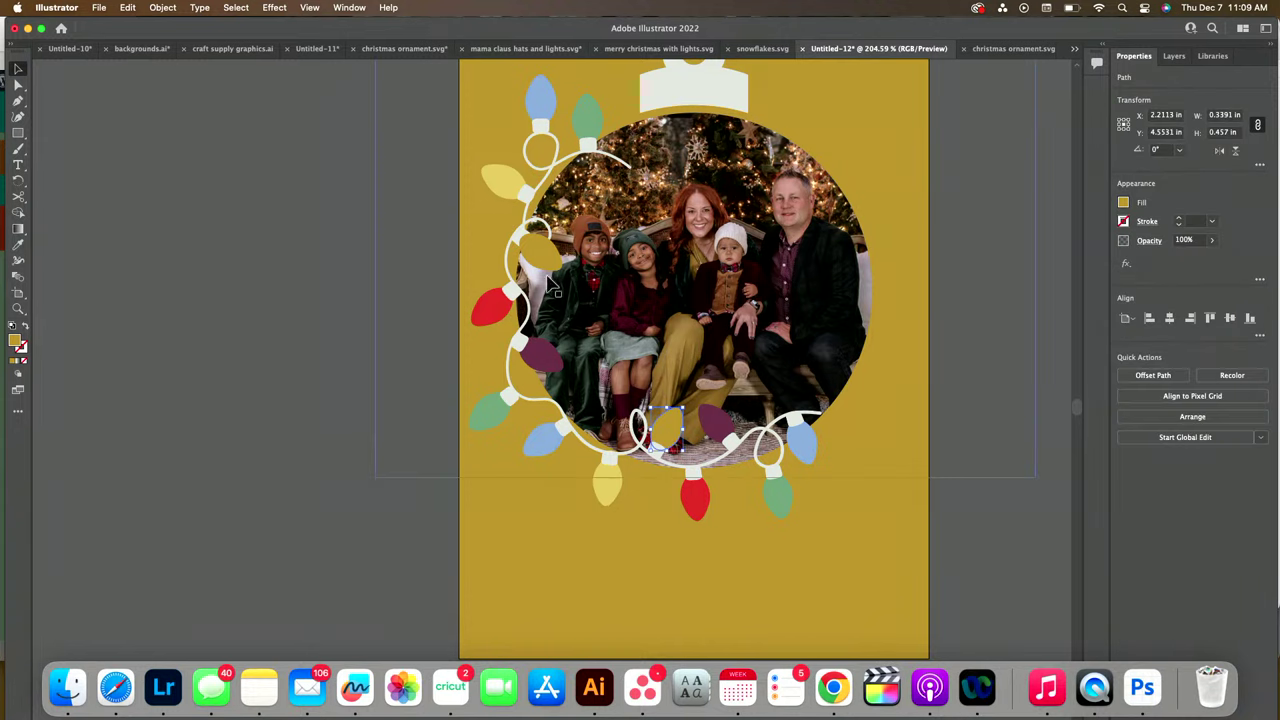
click(1125, 205)
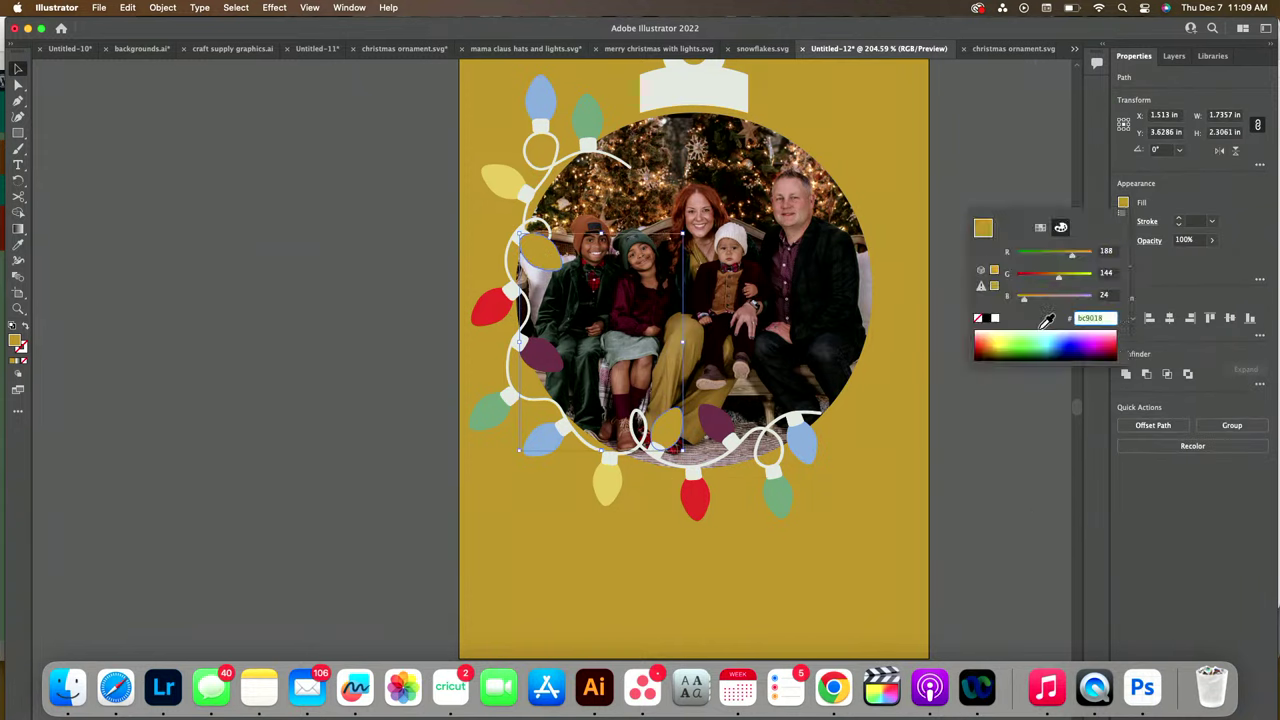
click(1026, 348)
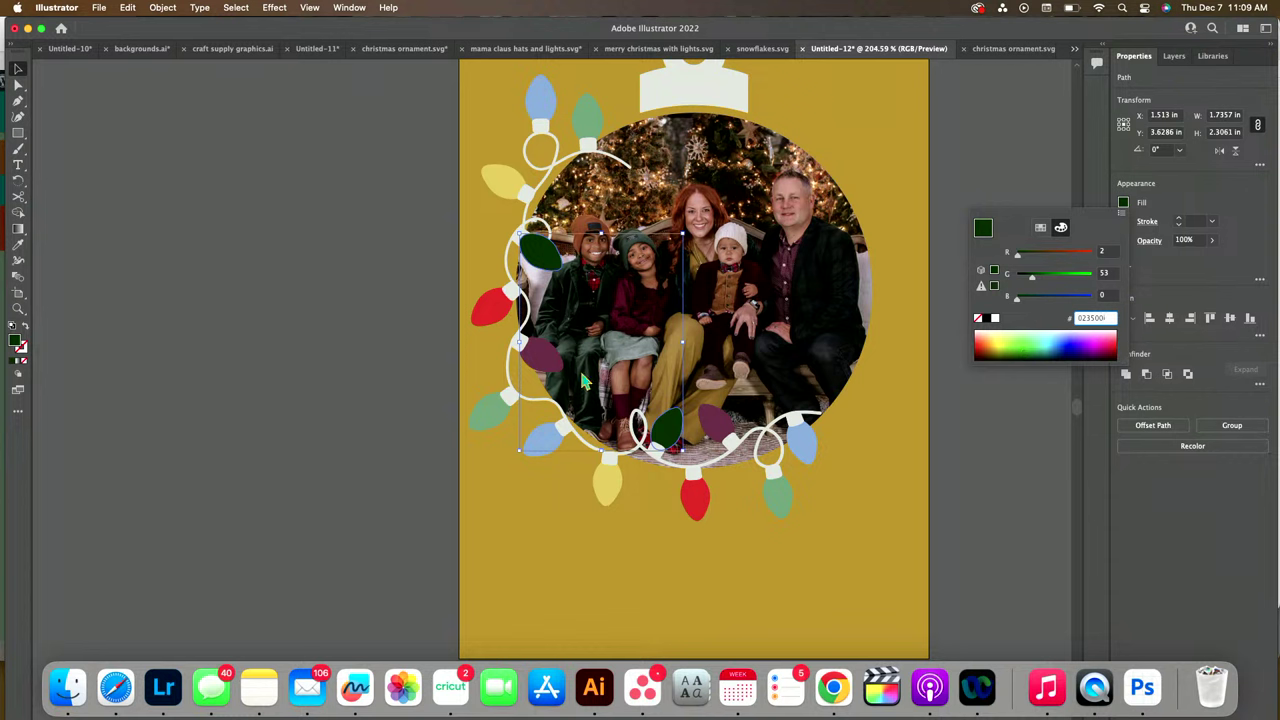
key(Escape)
key(i)
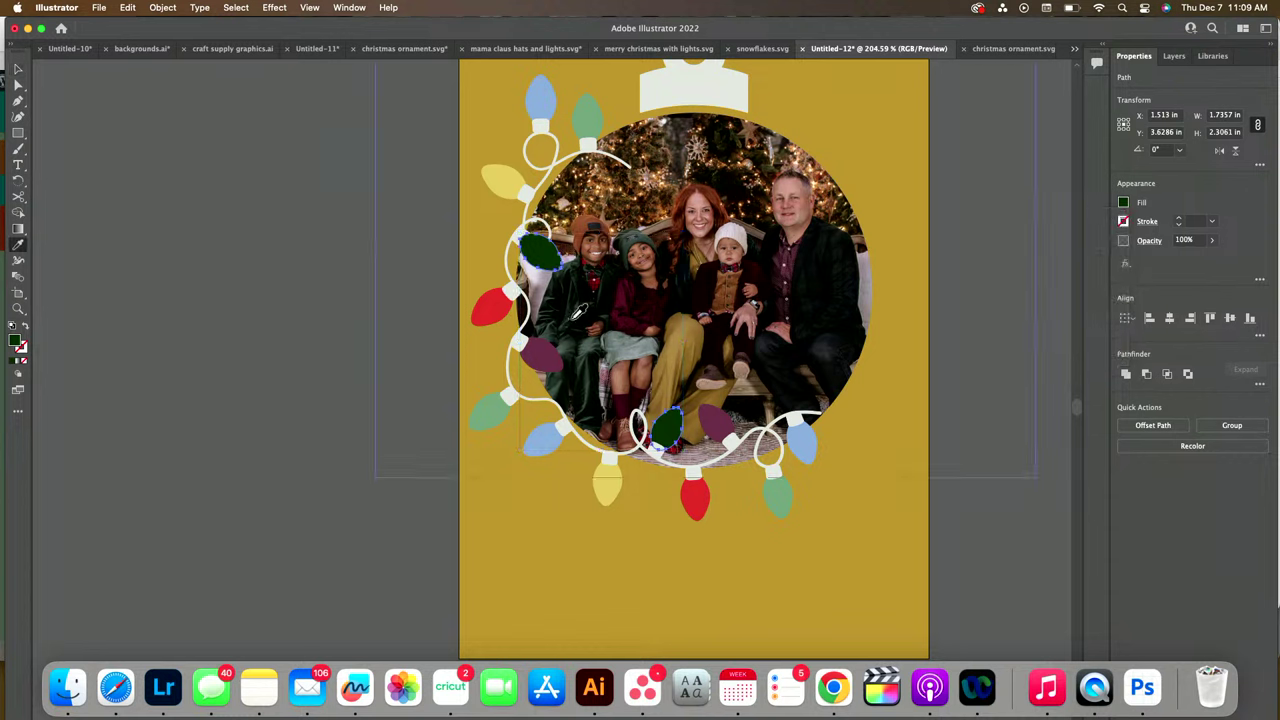
key(super+shift+a)
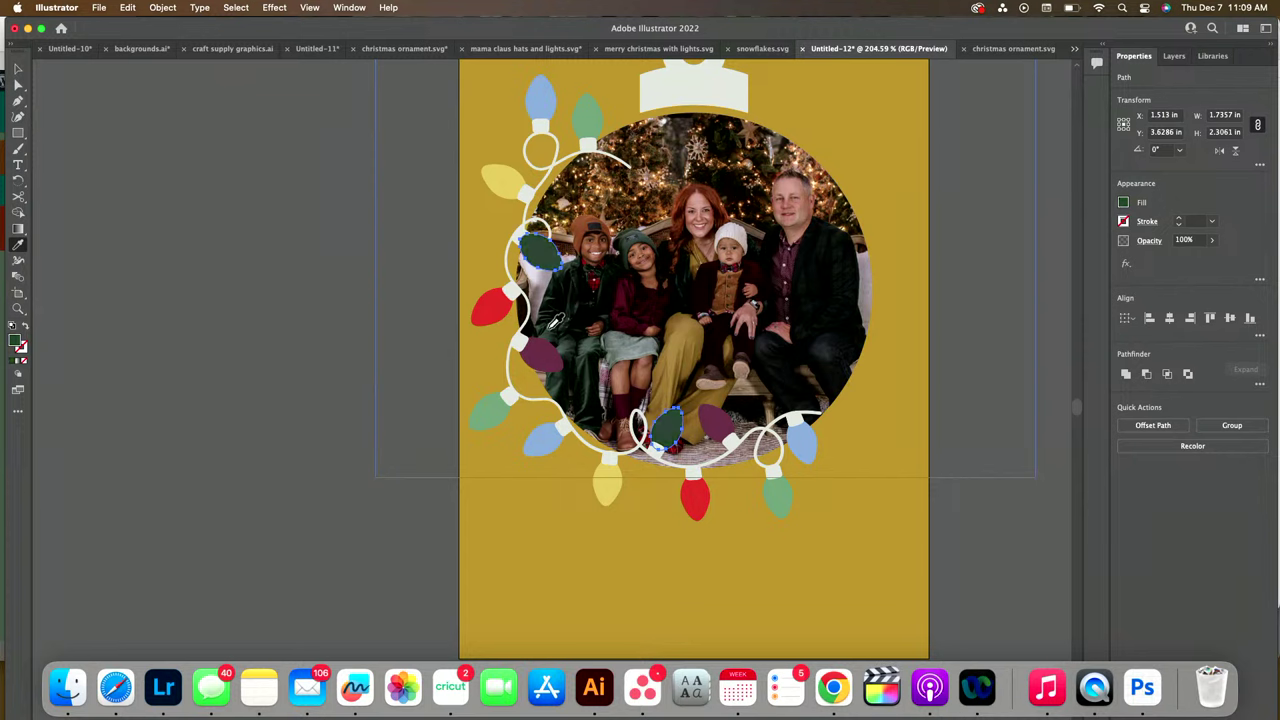
key(v)
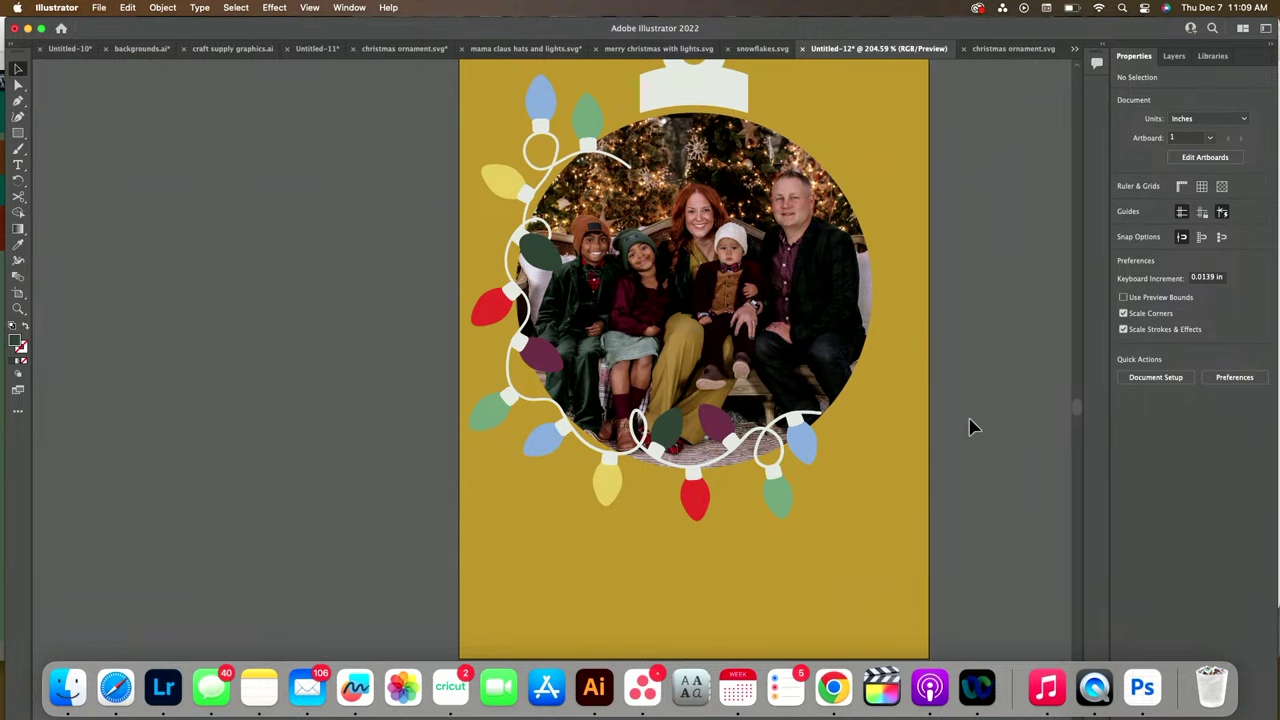
Step: In the merry christmas with lights document, marquee-select all the lettering
key(a)
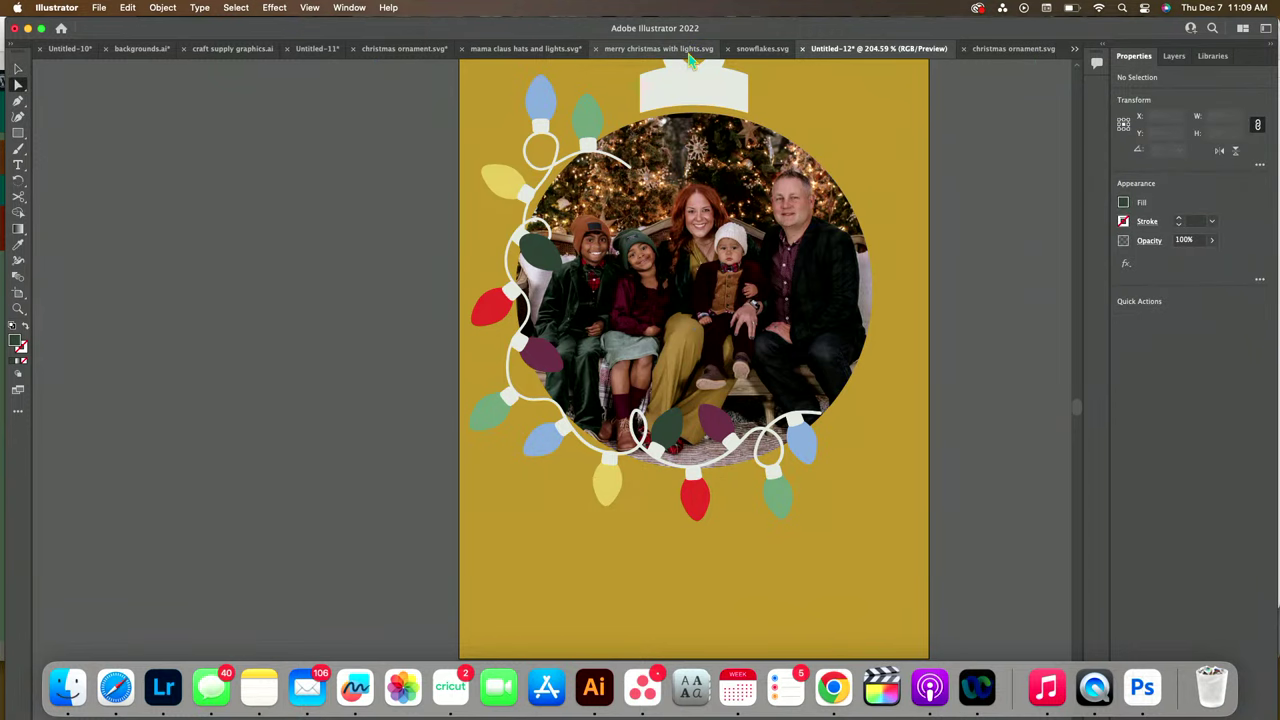
click(686, 50)
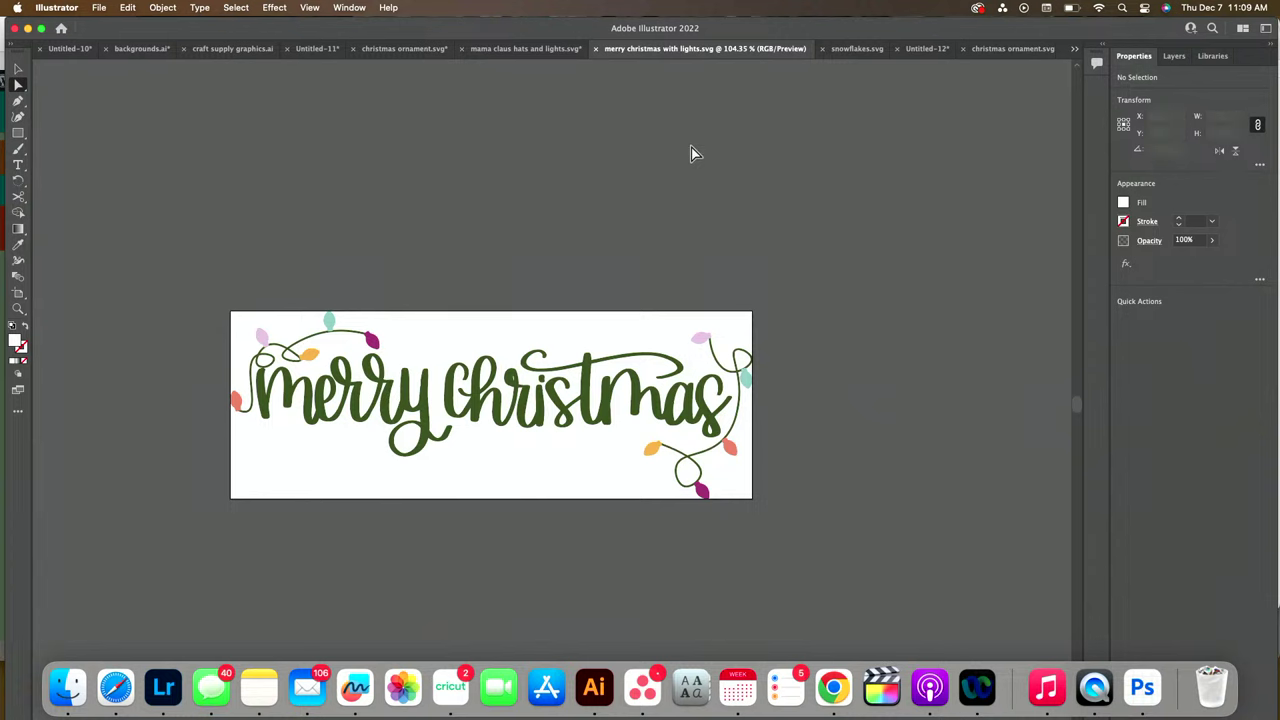
click(505, 400)
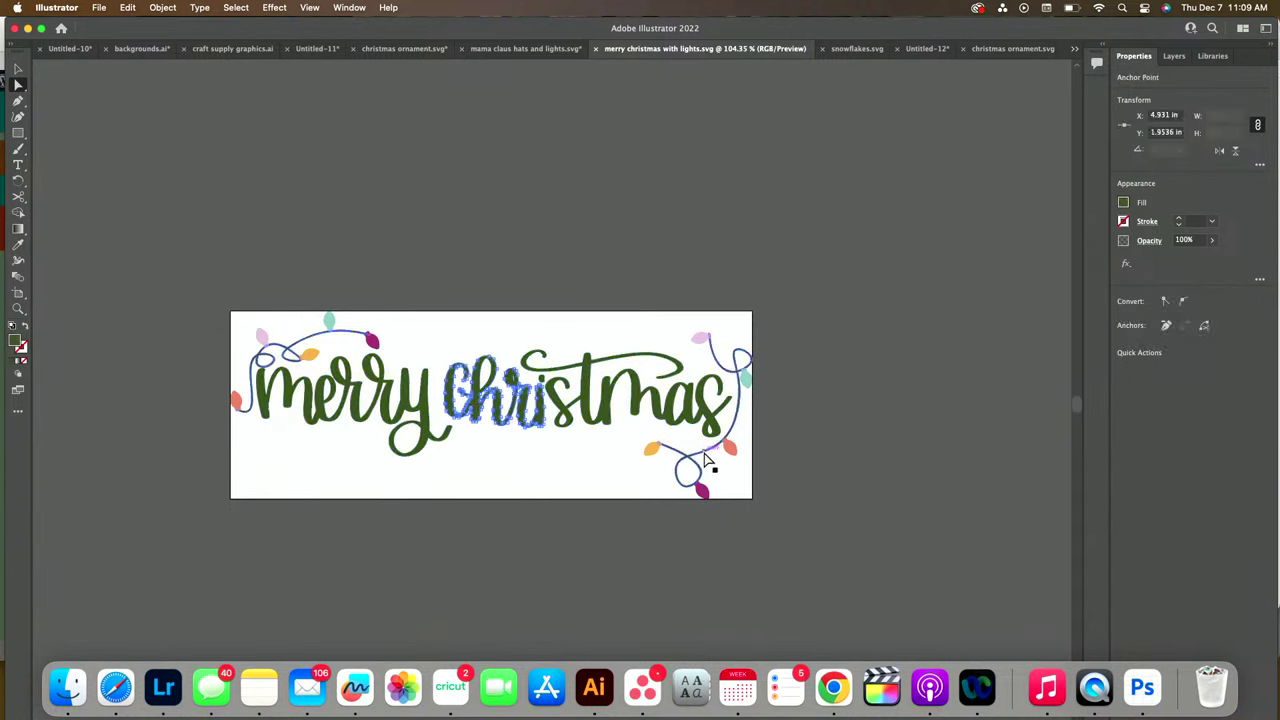
click(608, 486)
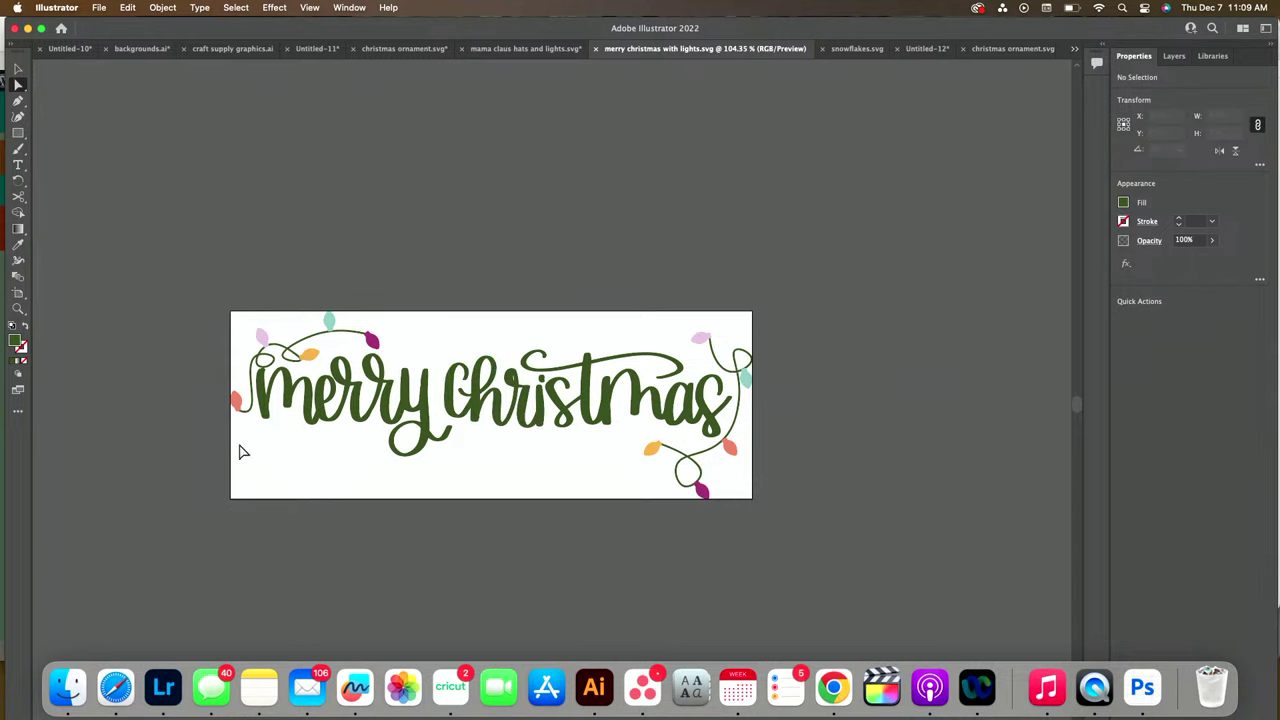
drag(295, 372, 710, 425)
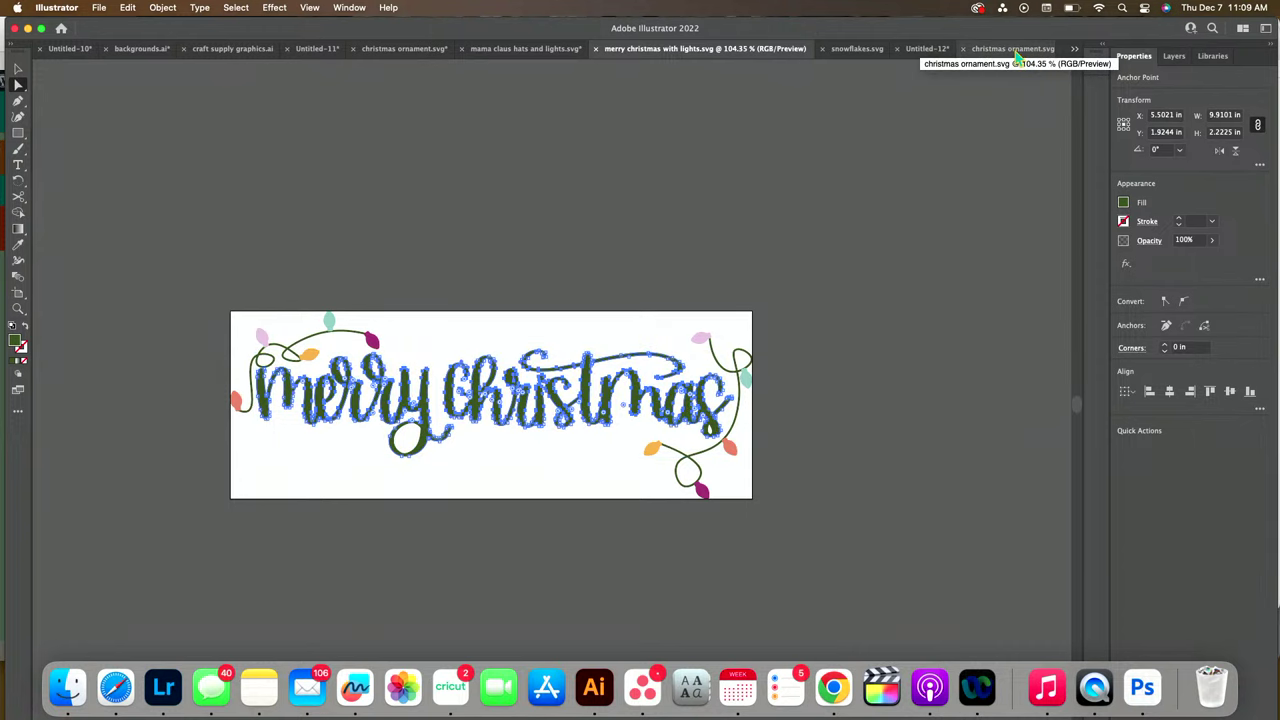
Step: Trial-paste the lettering into the card, delete it, and return to select the top-left strand
click(927, 48)
key(super+v)
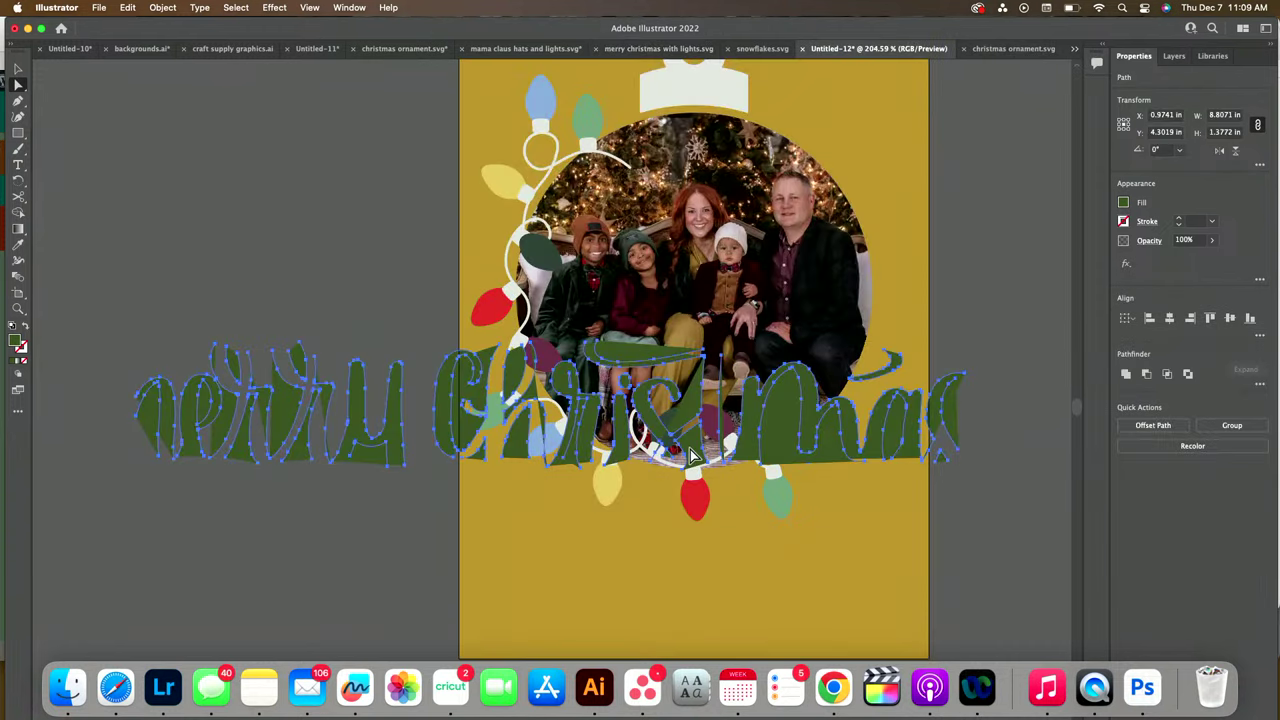
scroll(690, 455, down, 5)
key(Delete)
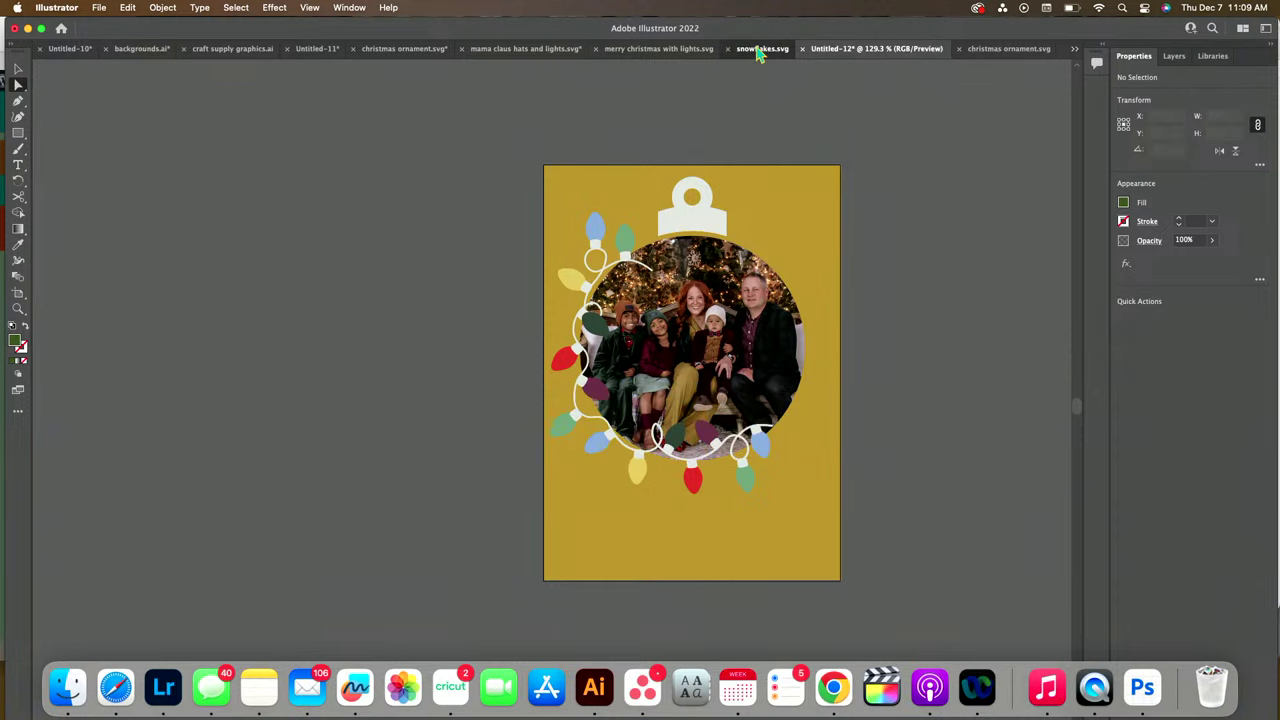
click(760, 49)
click(677, 49)
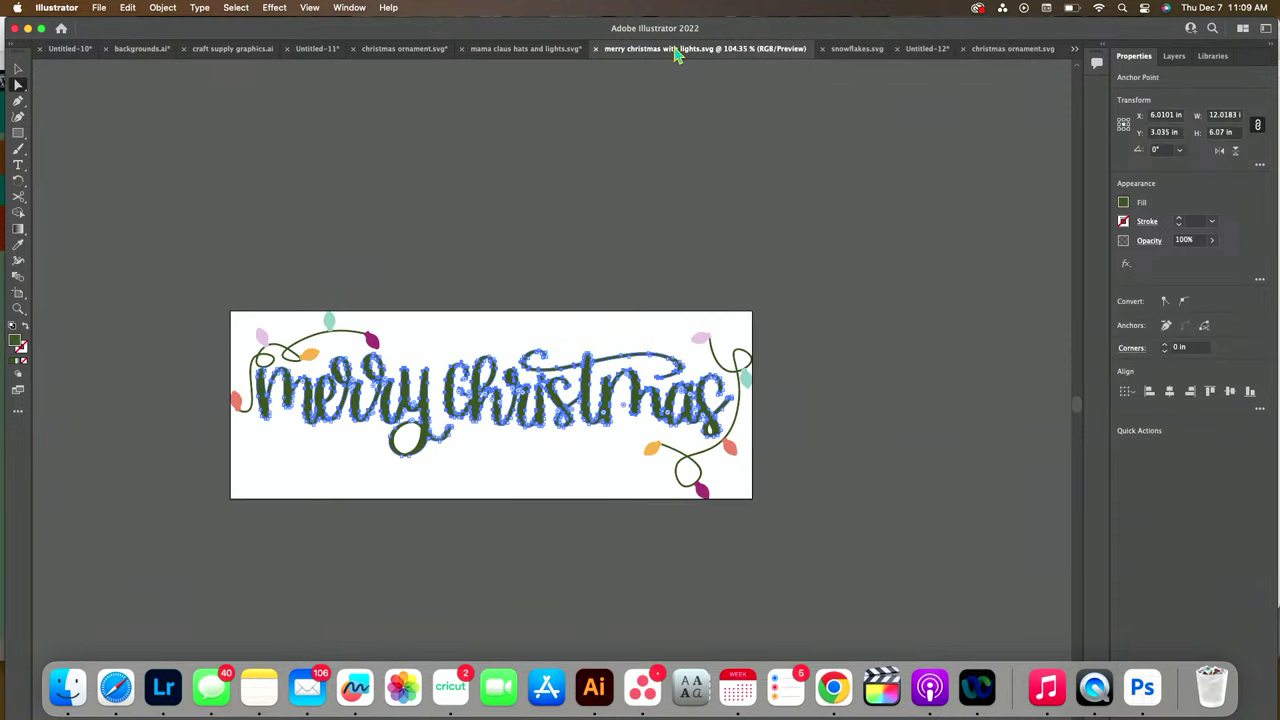
click(705, 291)
drag(197, 309, 429, 340)
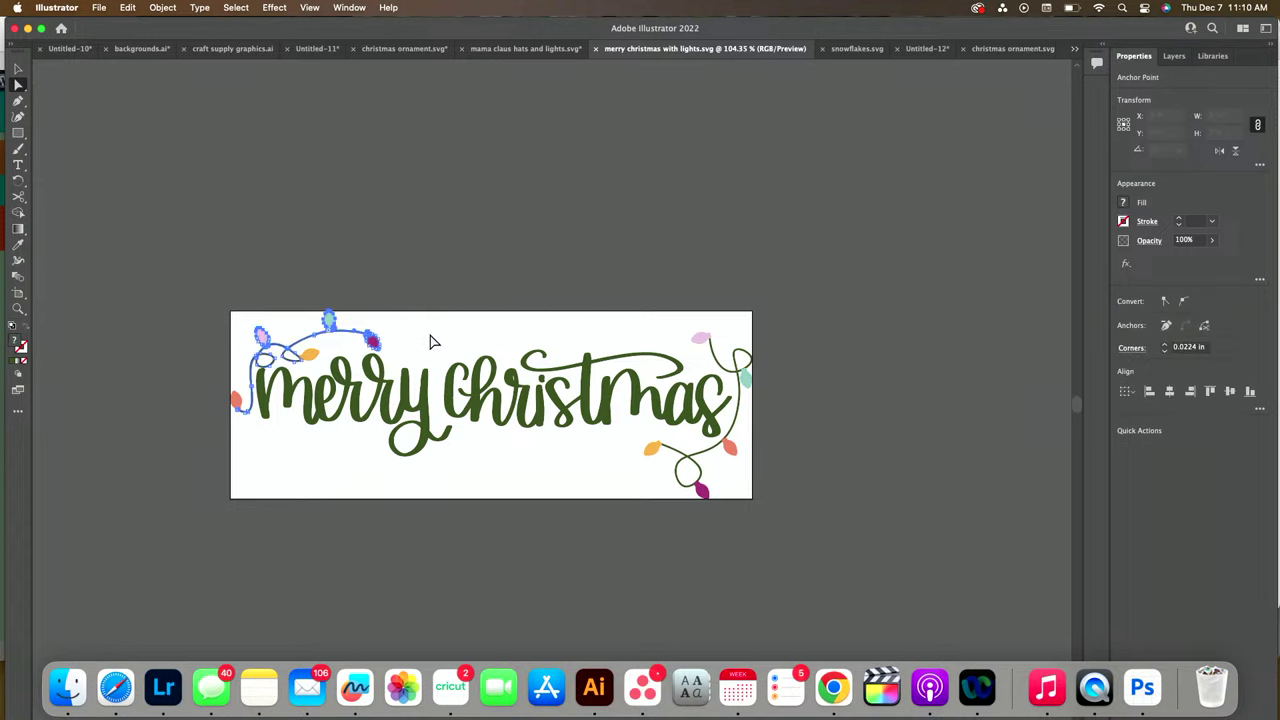
Step: Delete the top-left light strands, the orange light above the m, and the left-edge orange light
click(265, 362)
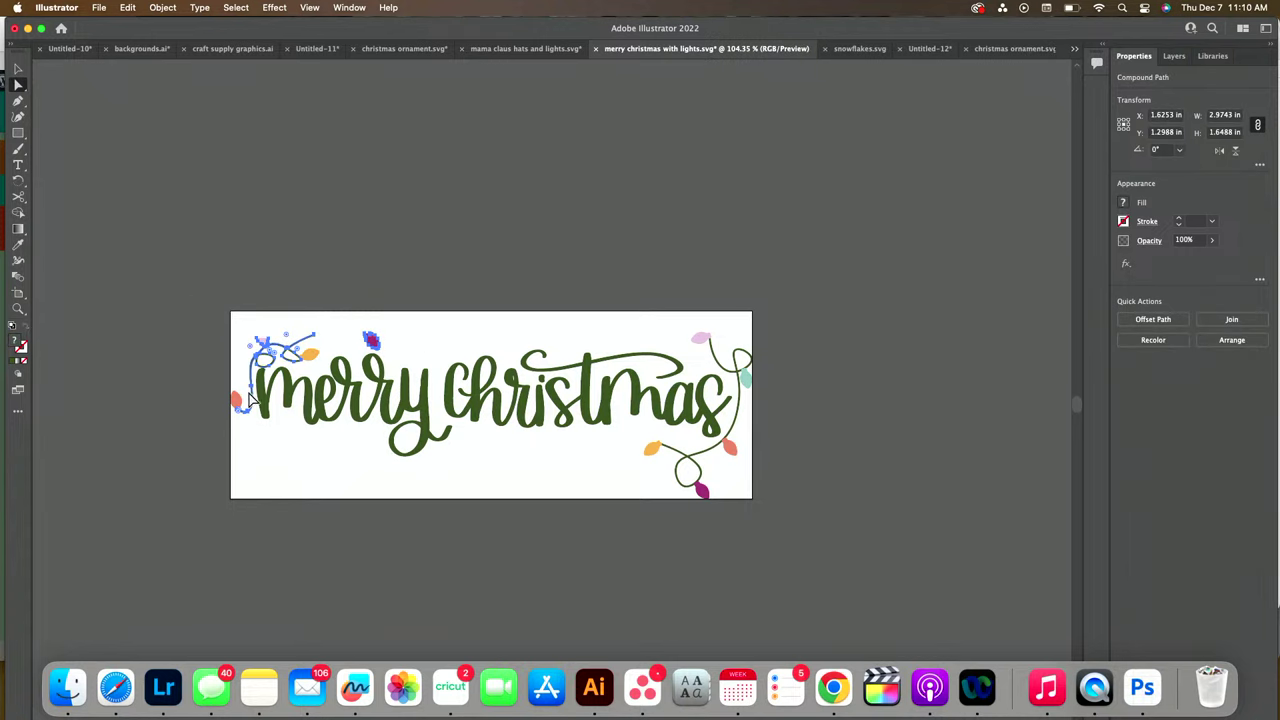
key(Delete)
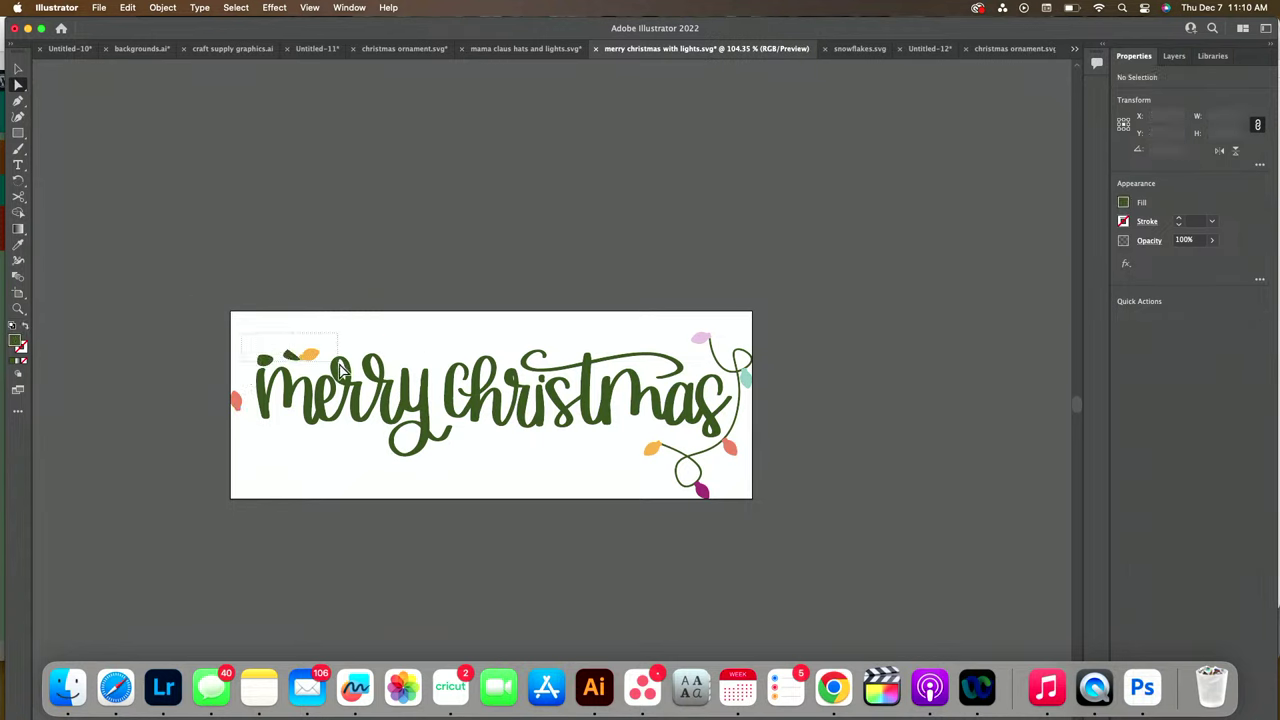
drag(336, 360, 338, 362)
scroll(255, 362, up, 3)
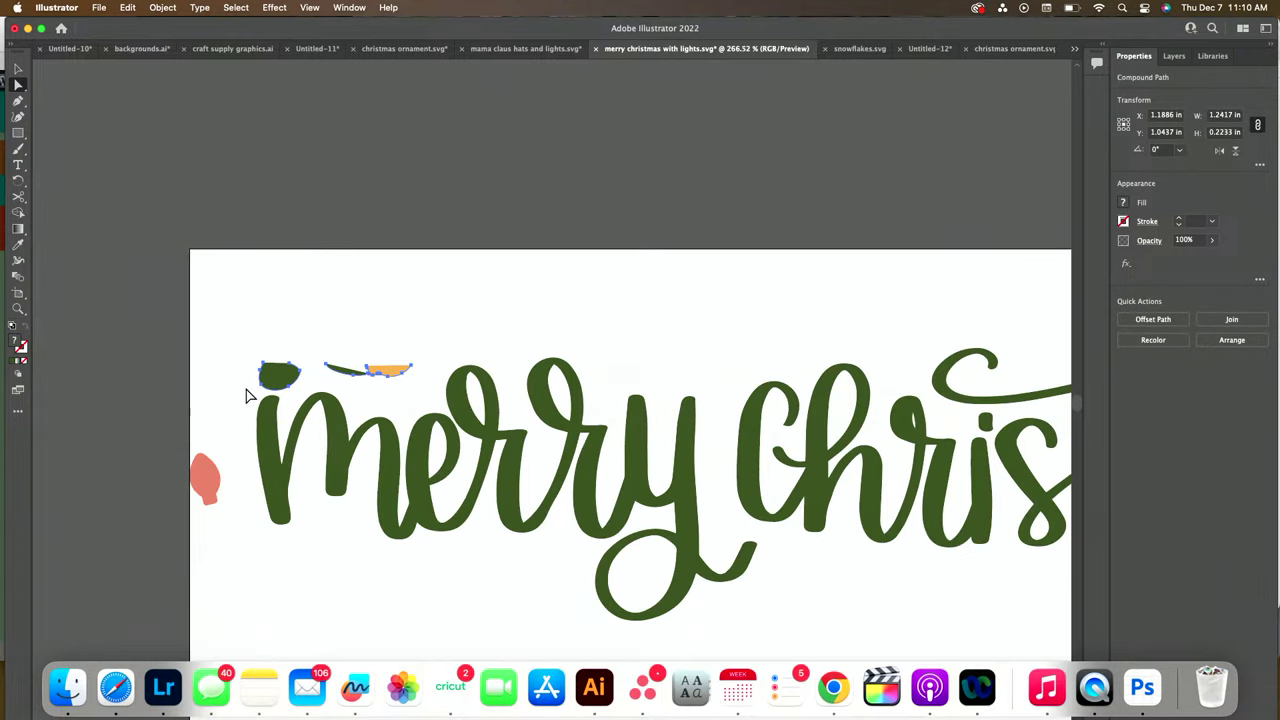
drag(246, 335, 398, 371)
key(Delete)
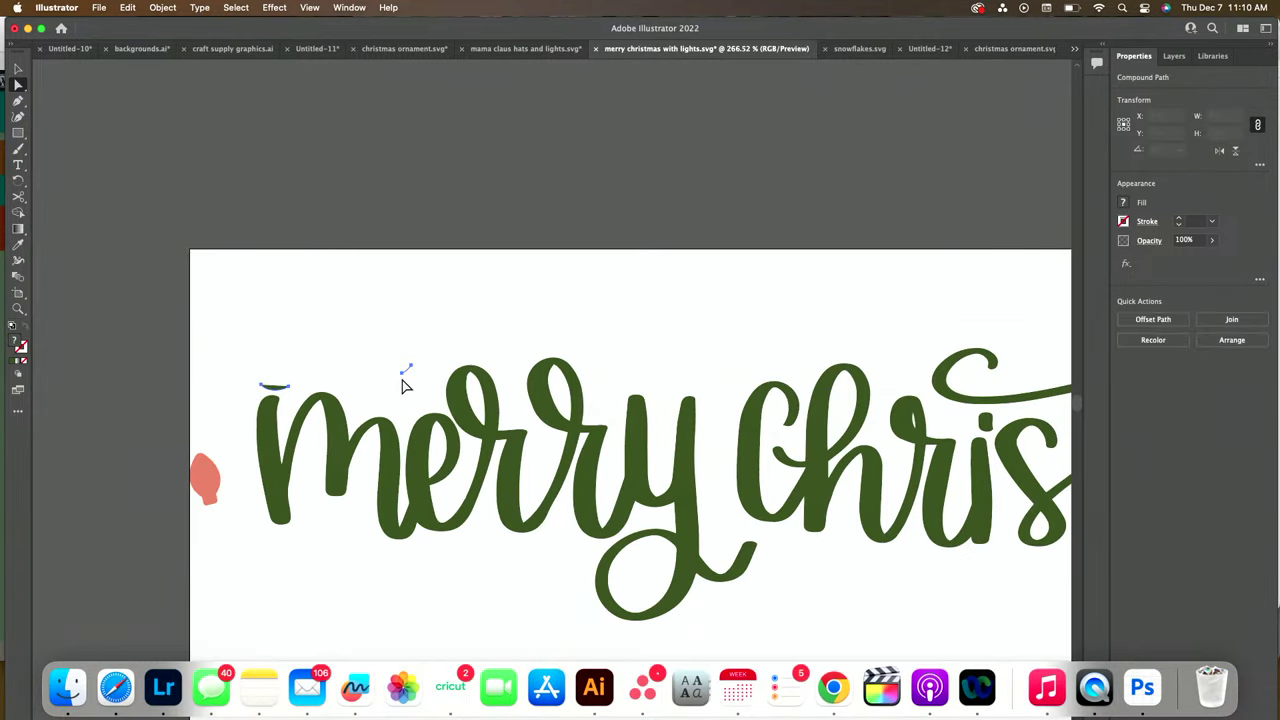
click(291, 391)
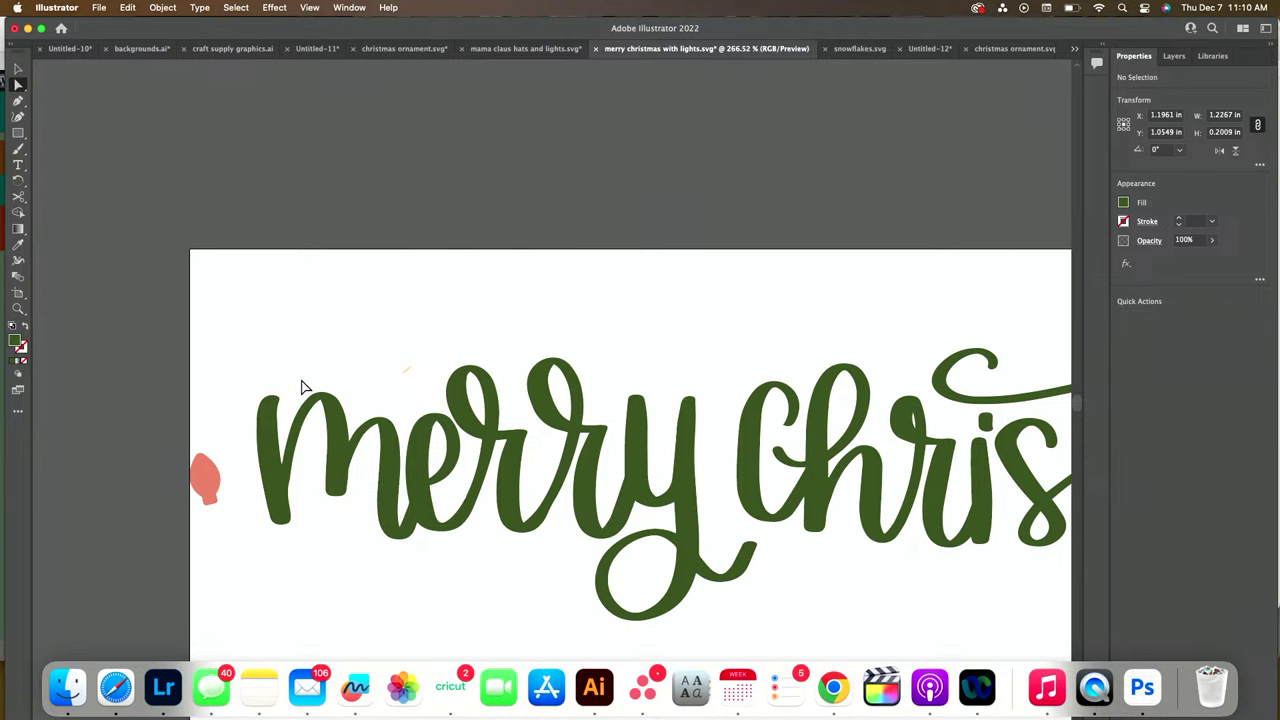
drag(393, 351, 408, 372)
key(Delete)
drag(264, 473, 163, 447)
key(Delete)
Step: Delete the pink light and the light-strand wires on the right
scroll(152, 443, right, 5)
scroll(152, 443, down, 3)
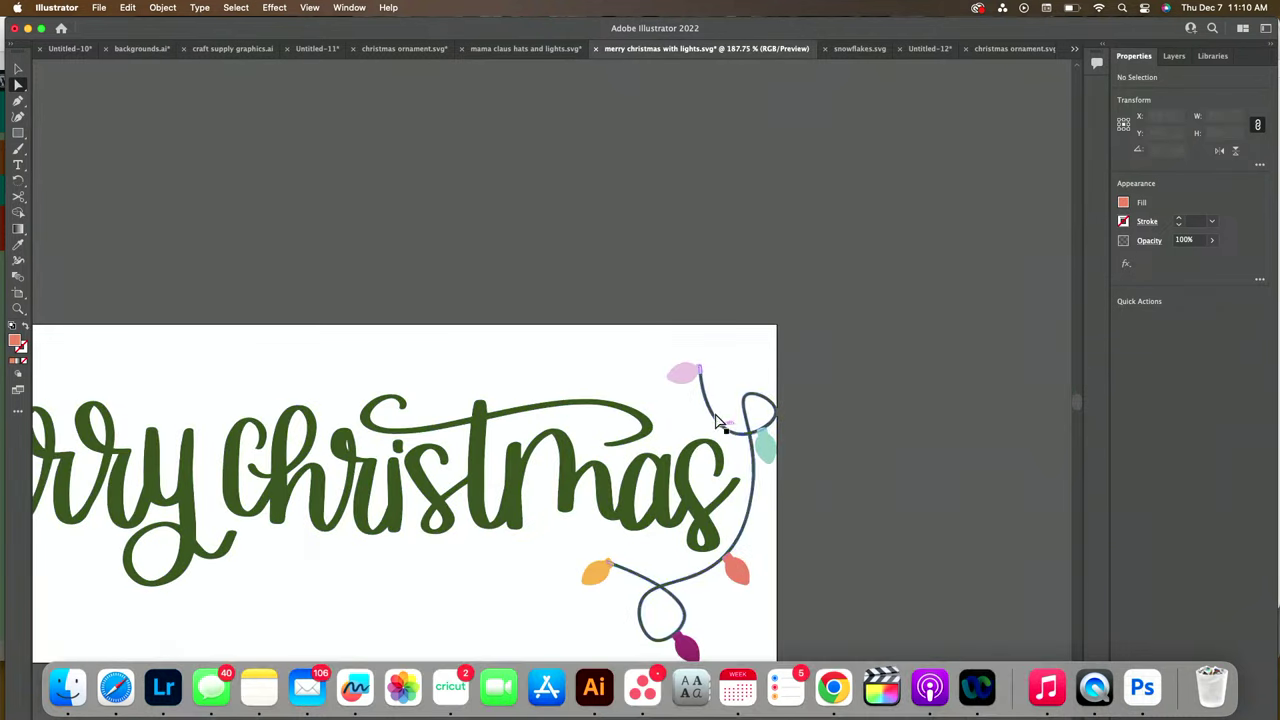
drag(680, 355, 799, 461)
key(Delete)
key(v)
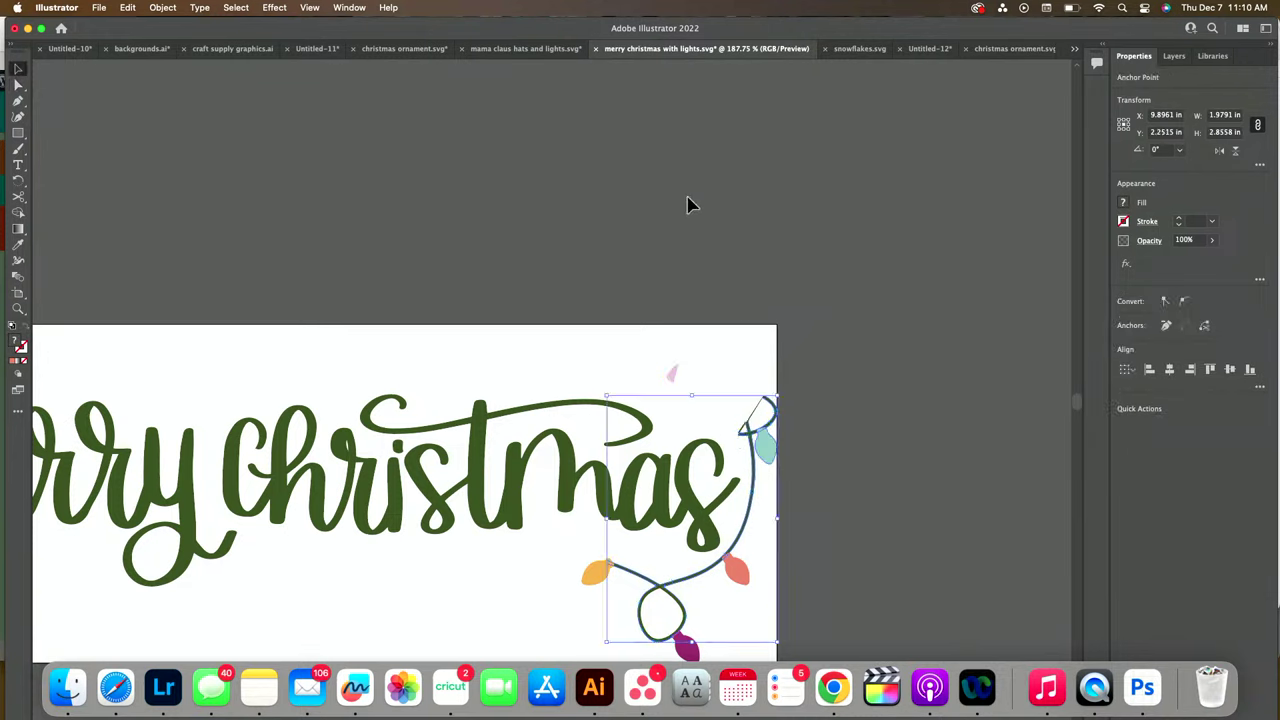
click(243, 109)
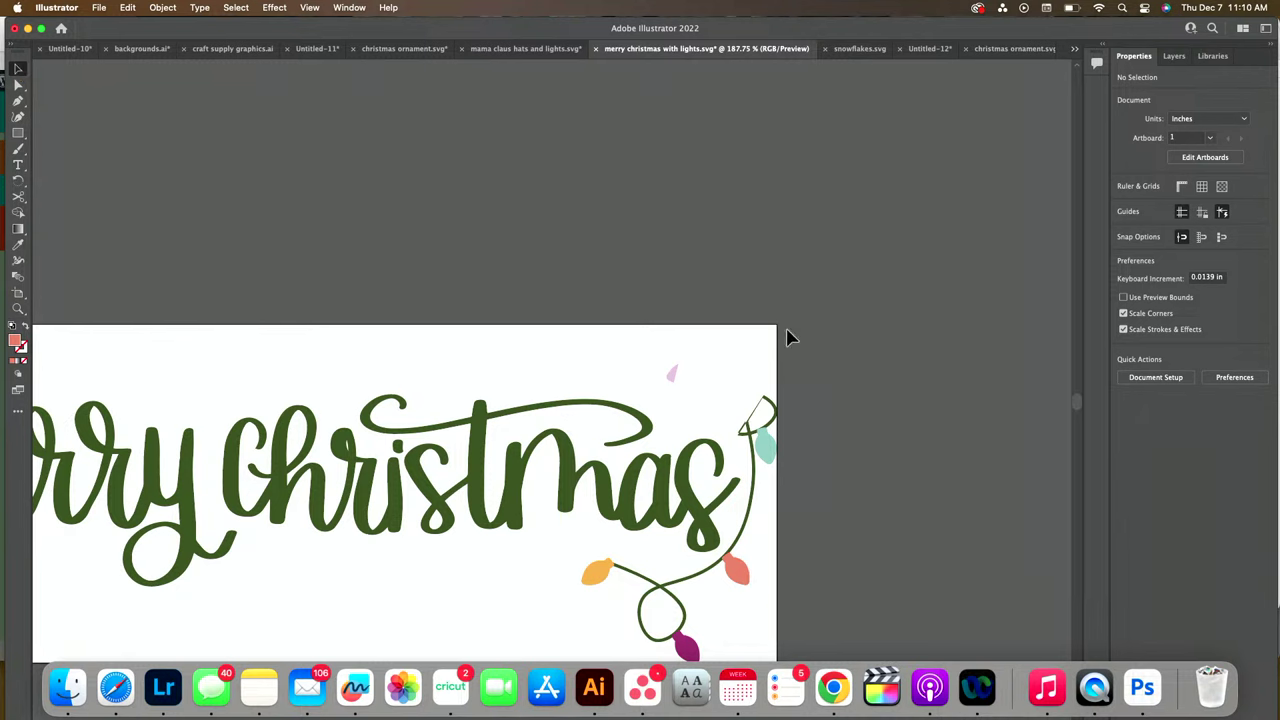
click(780, 413)
key(Delete)
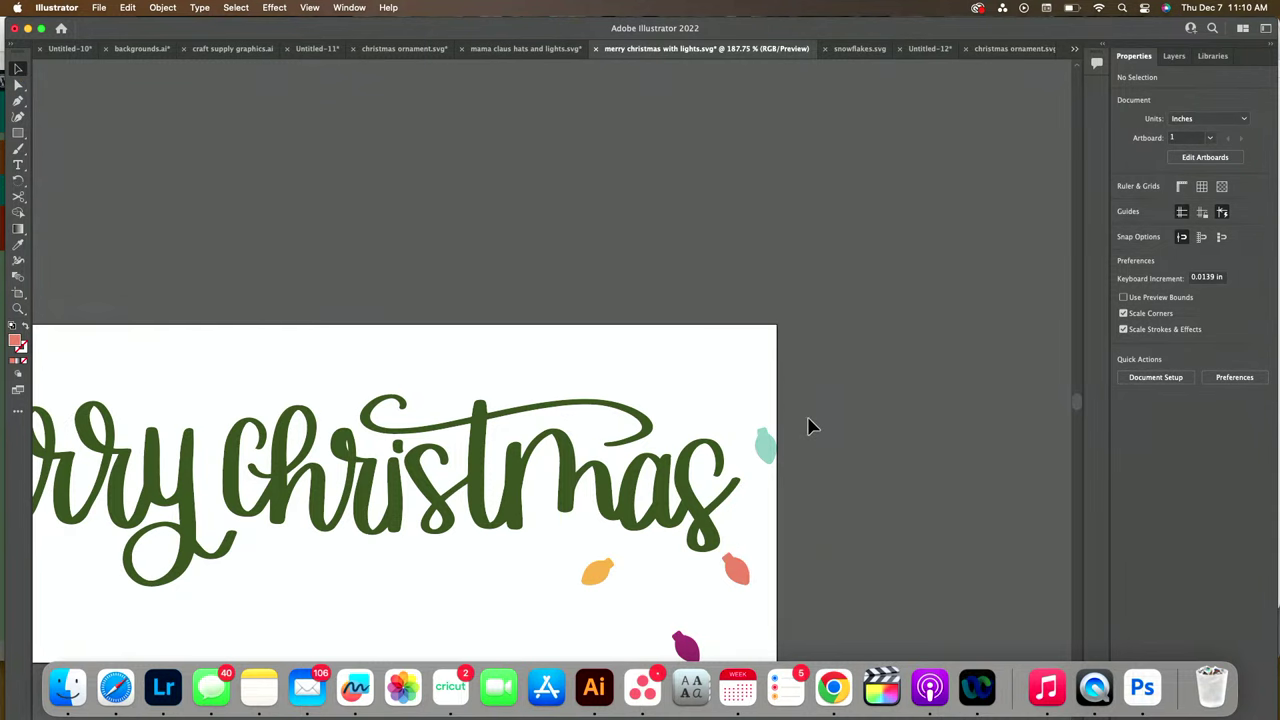
Step: Delete the green, red, purple and orange bulbs, then select the remaining lettering
click(766, 447)
shift+click(736, 569)
shift+click(686, 645)
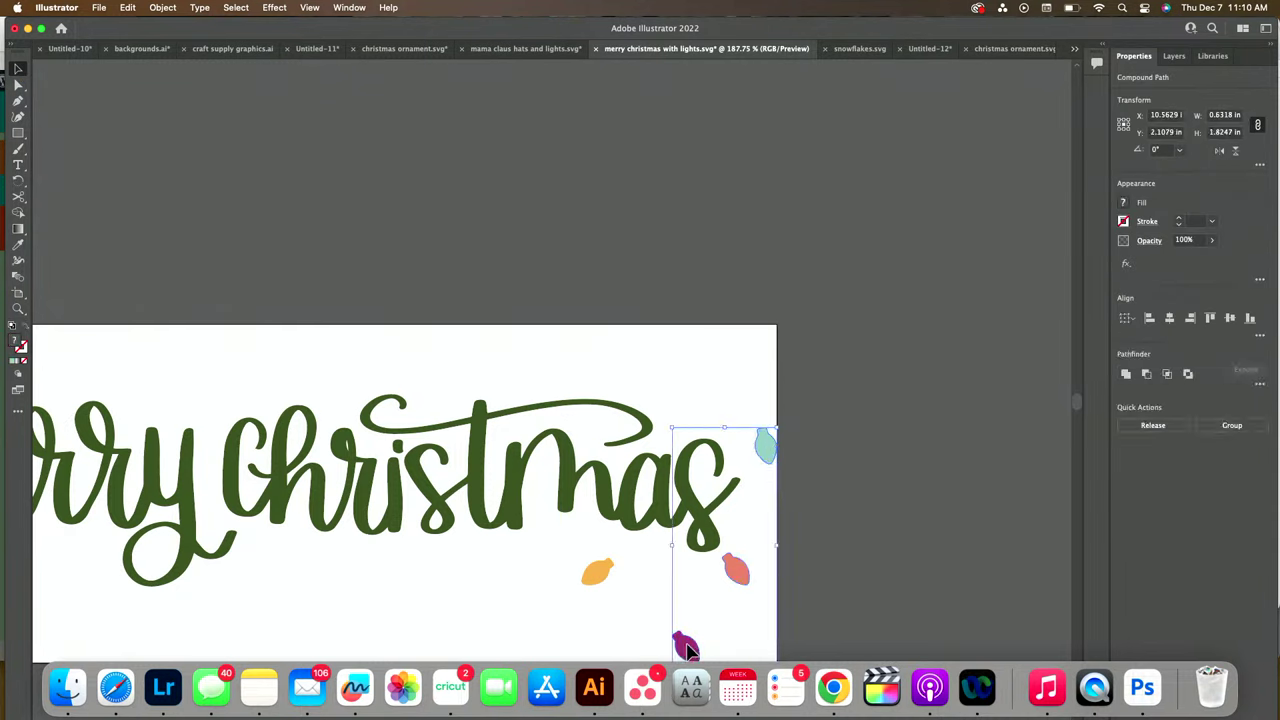
shift+click(597, 574)
key(Delete)
key(super+0)
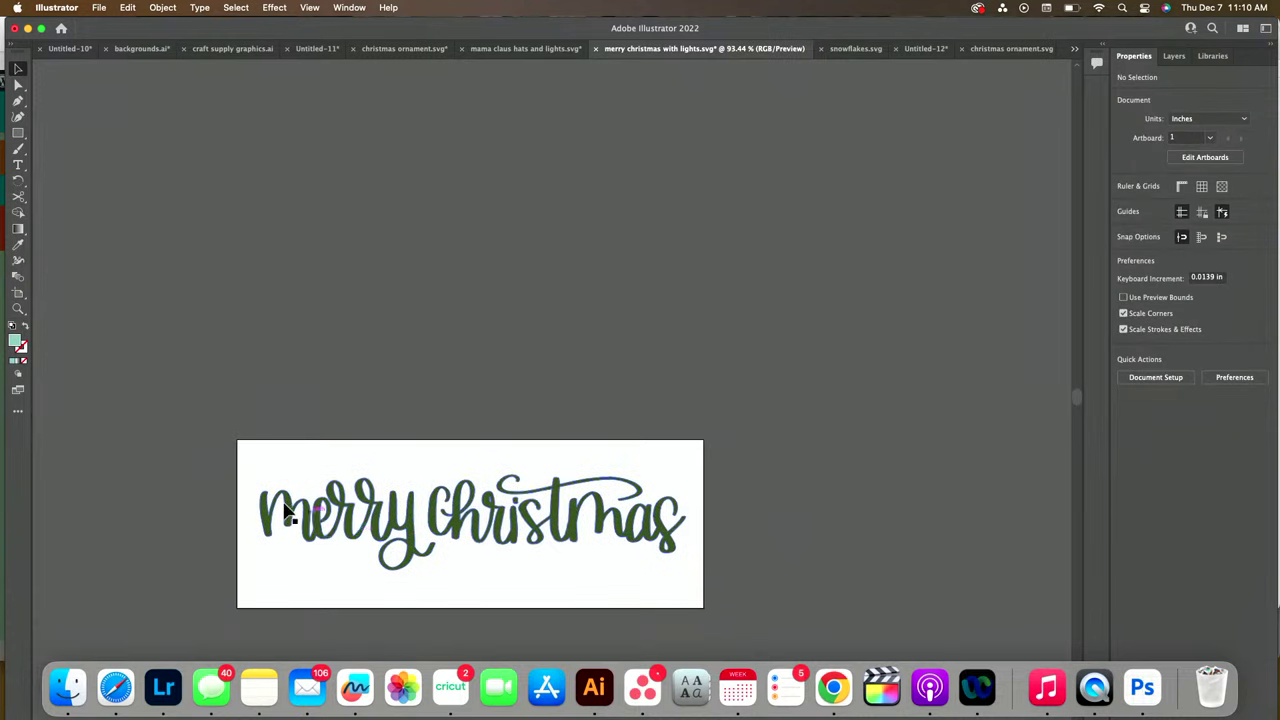
click(358, 513)
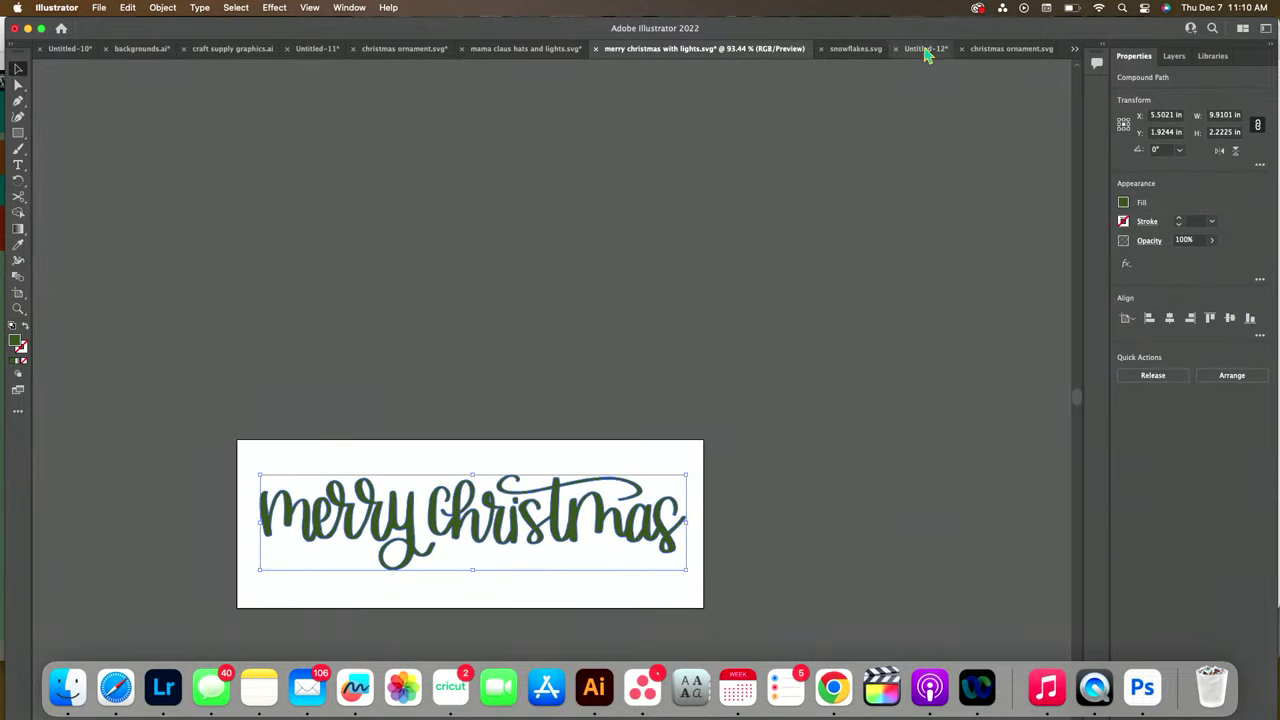
Step: Paste the merry christmas lettering below the ornament and scale it to about 4.72 in wide
click(926, 48)
key(super+v)
drag(641, 408, 733, 548)
drag(942, 488, 624, 597)
key(super+z)
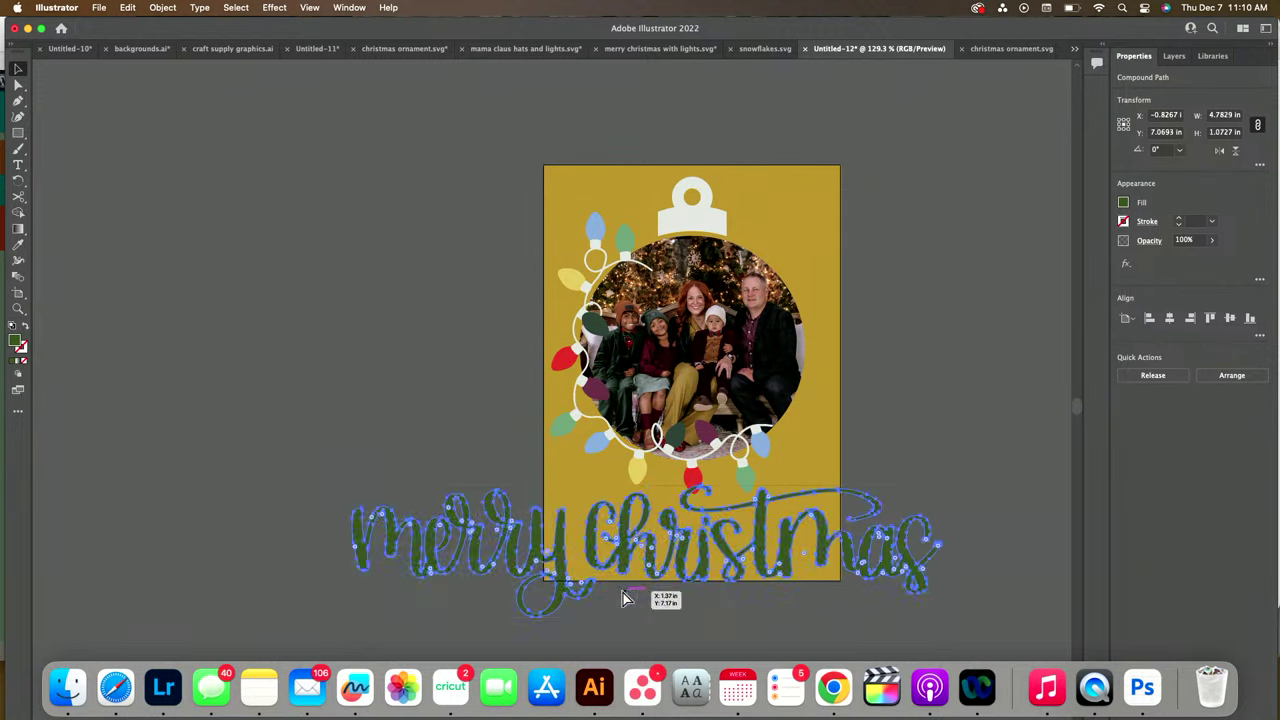
drag(942, 490, 888, 500)
key(super+z)
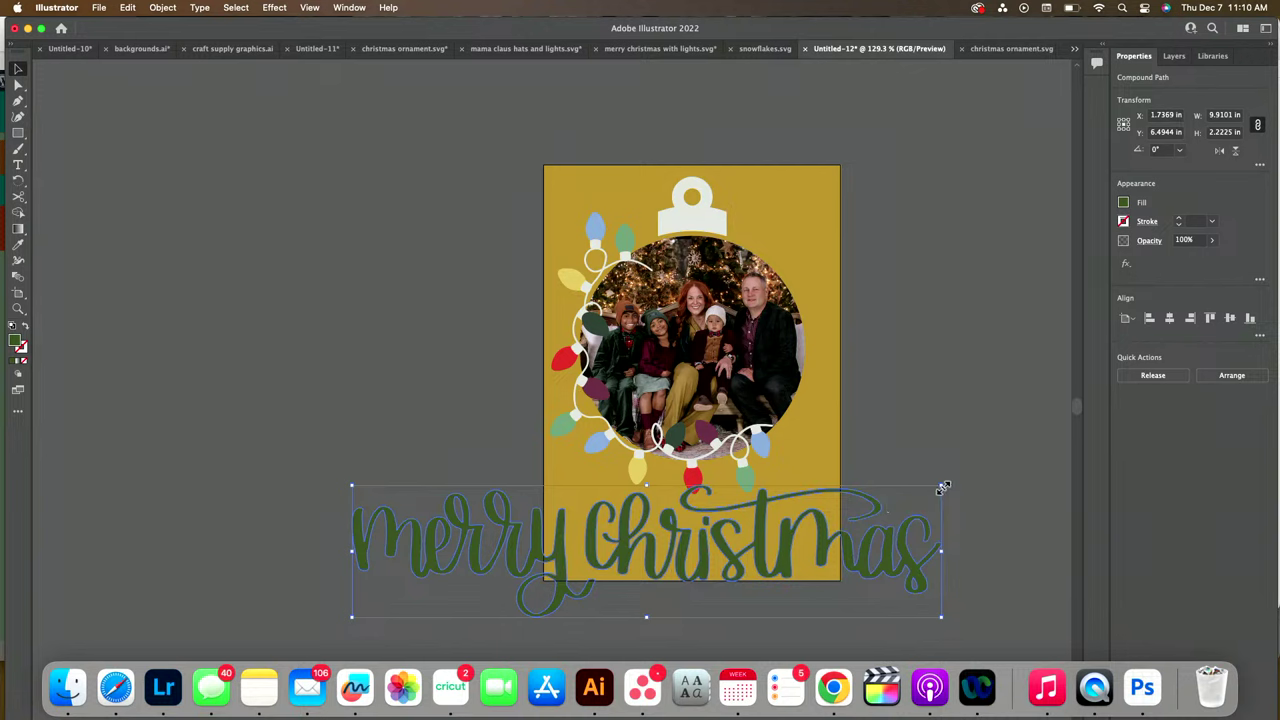
drag(942, 487, 823, 500)
drag(741, 520, 745, 519)
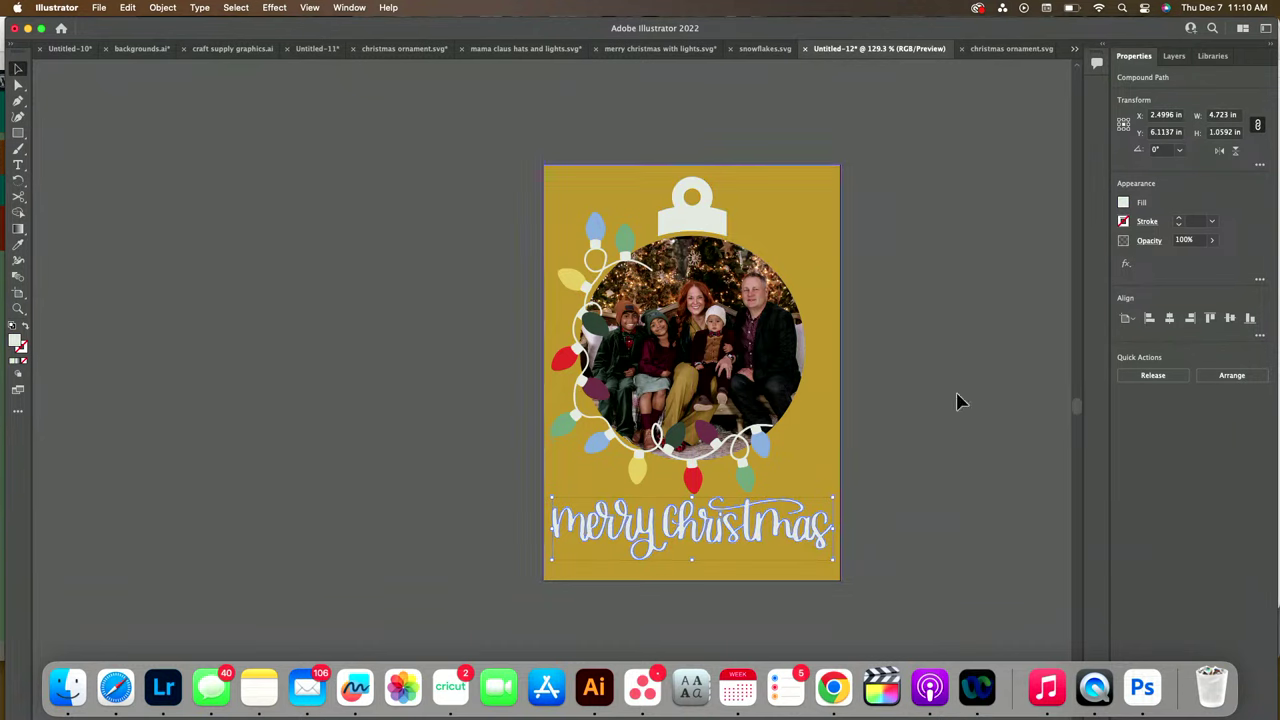
click(910, 360)
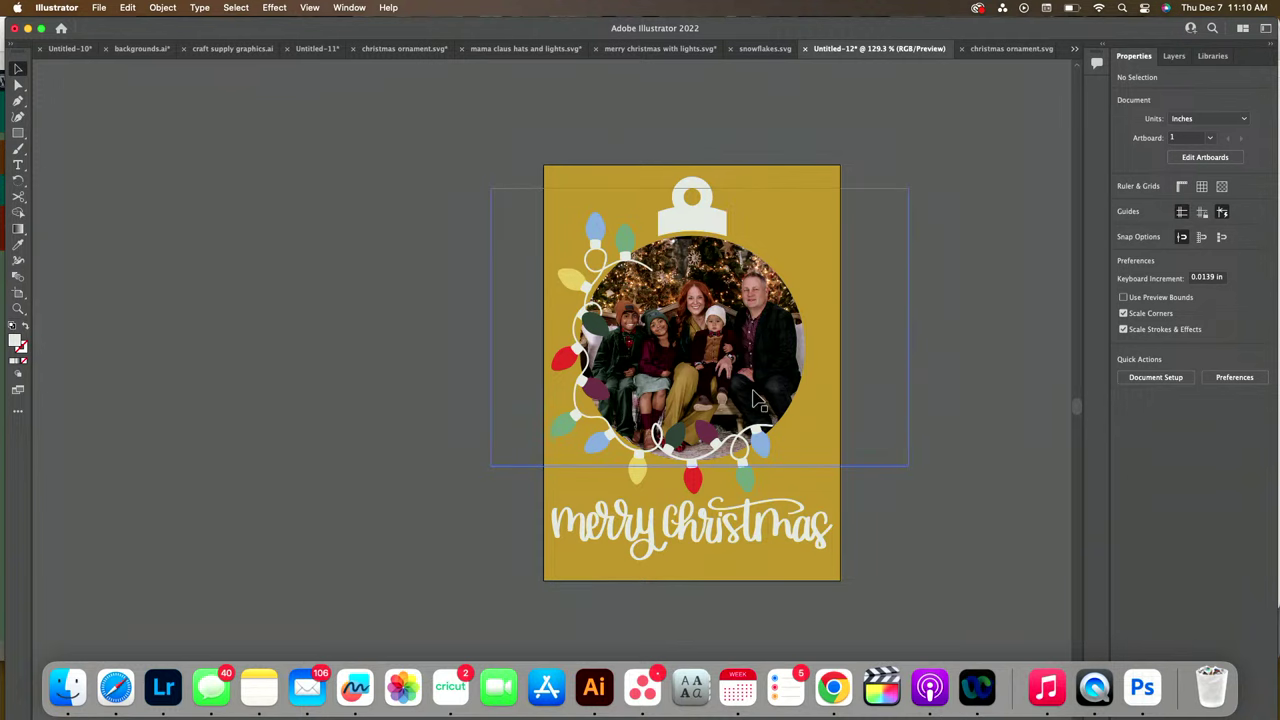
Step: Shrink the merry christmas lettering slightly and shift it about 0.17 in to the right
scroll(757, 537, up, 3)
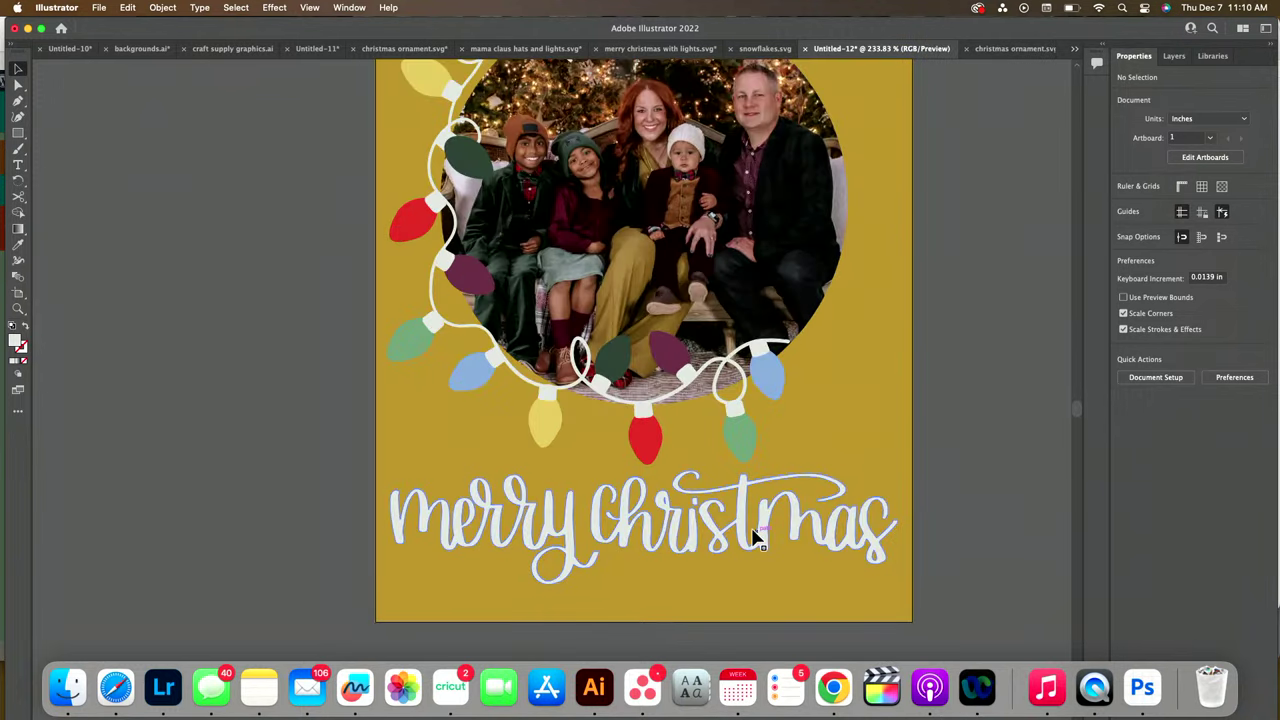
click(757, 537)
drag(898, 473, 877, 489)
drag(766, 521, 785, 520)
click(988, 500)
Step: Select the ornament, lights and photo together, rescale the group and reposition it
scroll(988, 500, down, 3)
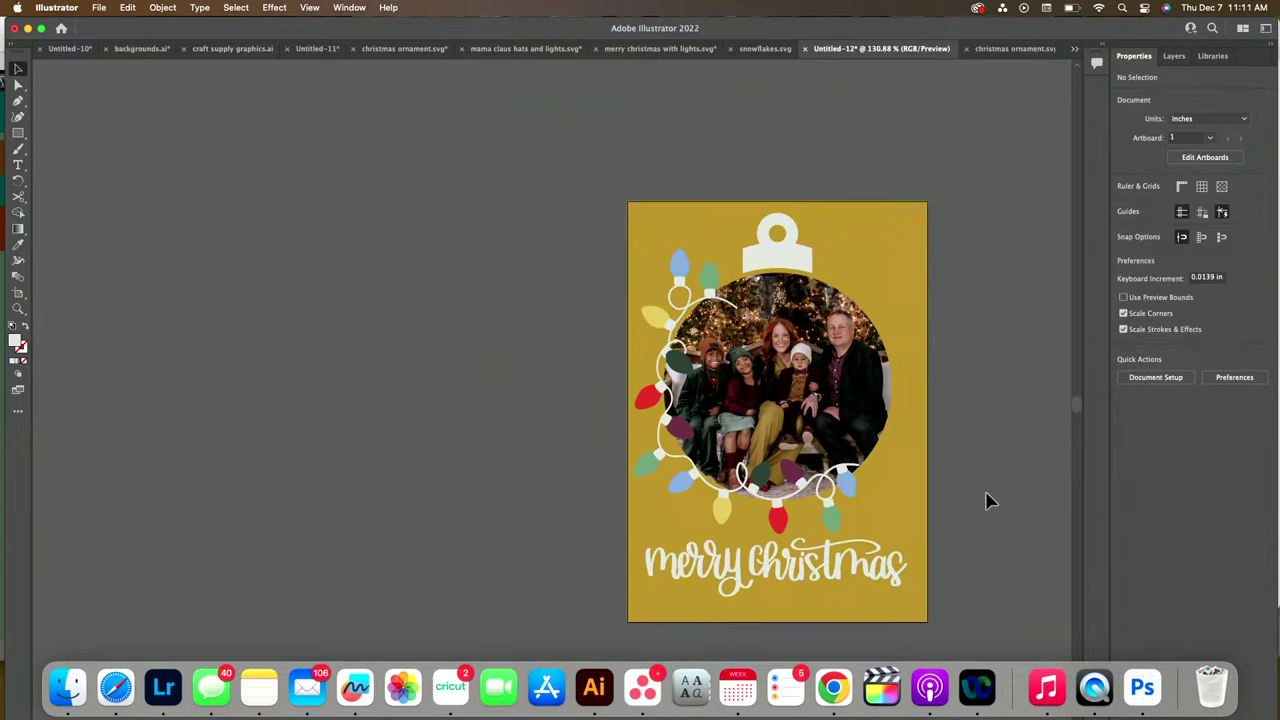
scroll(986, 500, up, 1)
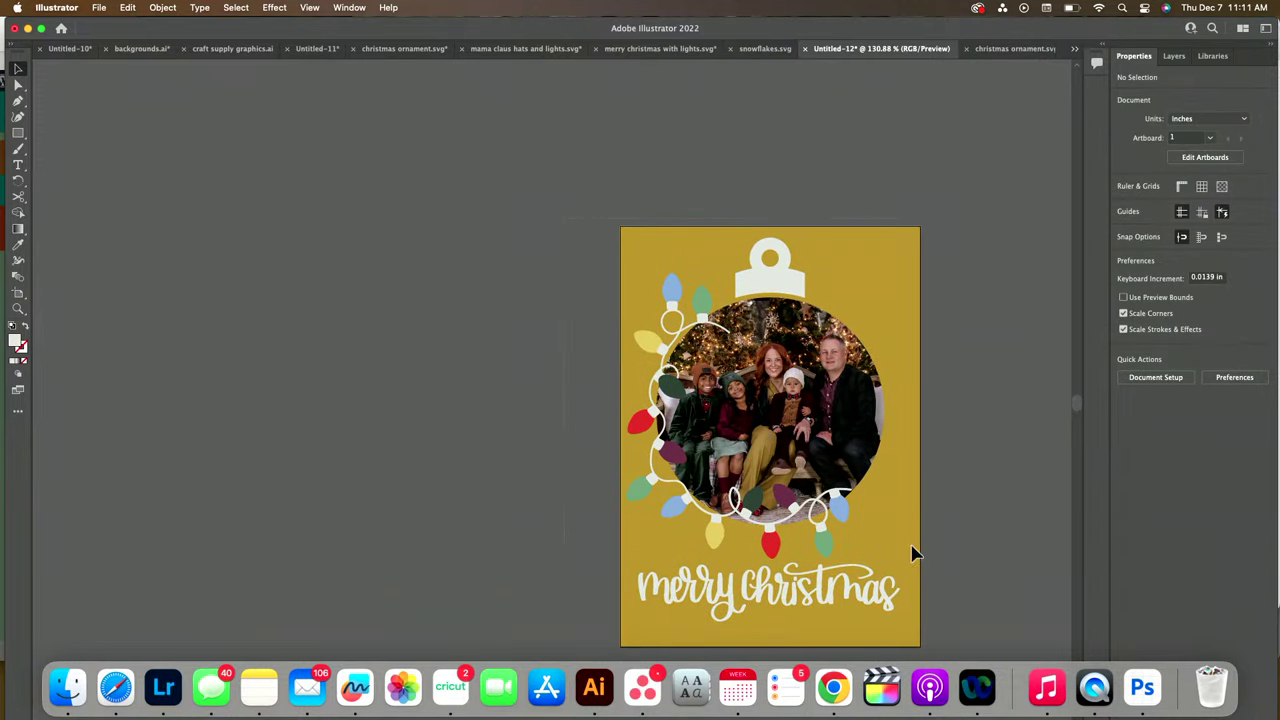
drag(920, 560, 875, 300)
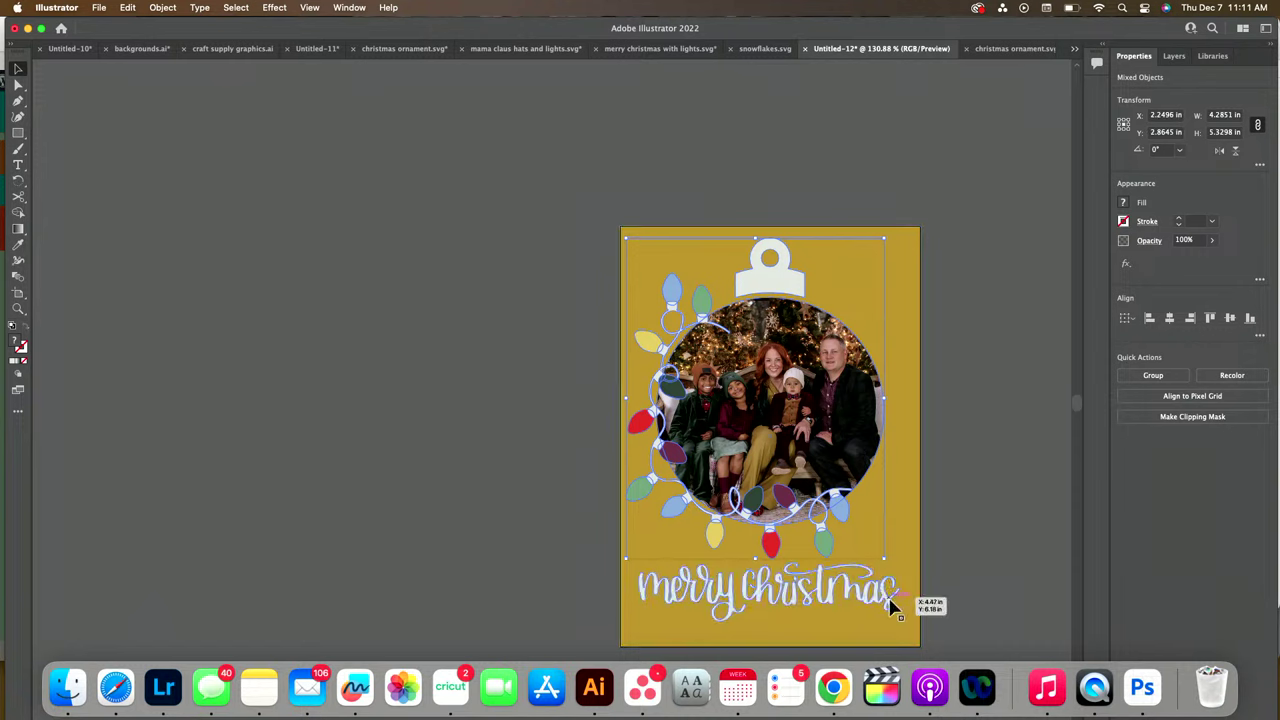
drag(886, 562, 871, 551)
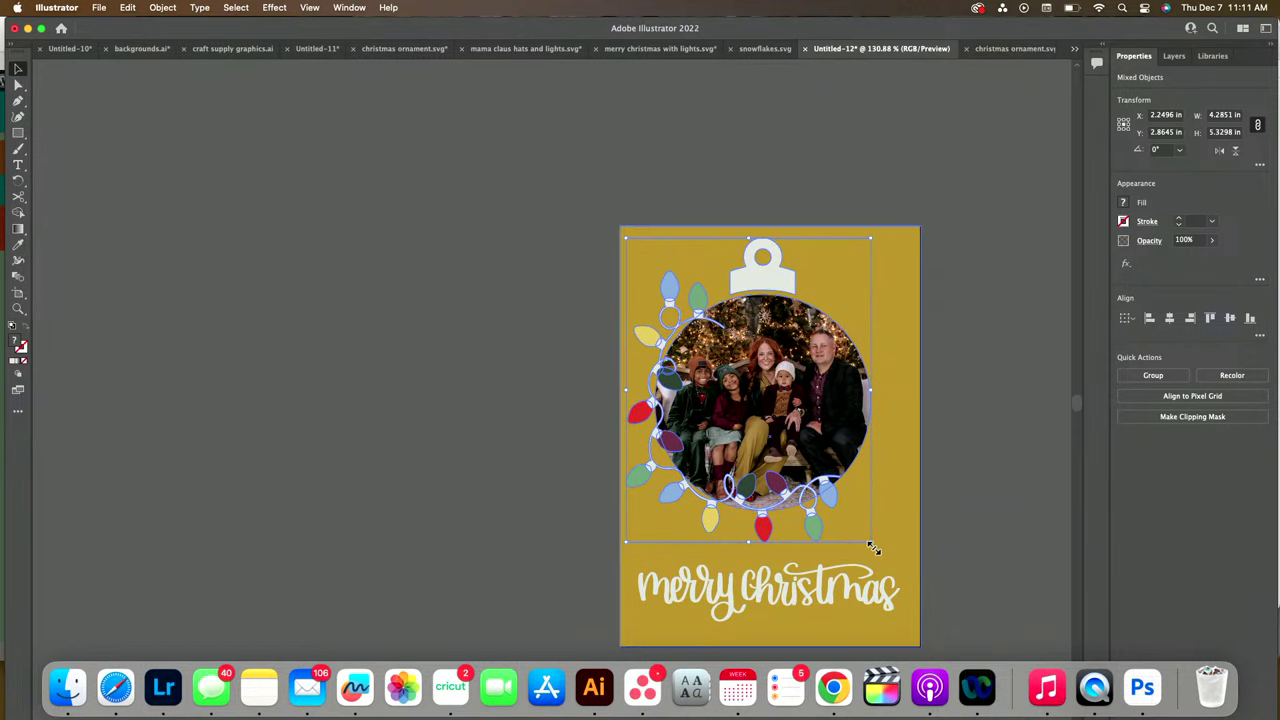
drag(783, 436, 795, 428)
Step: Move the merry christmas lettering up just beneath the ornament and reselect it
drag(800, 597, 799, 564)
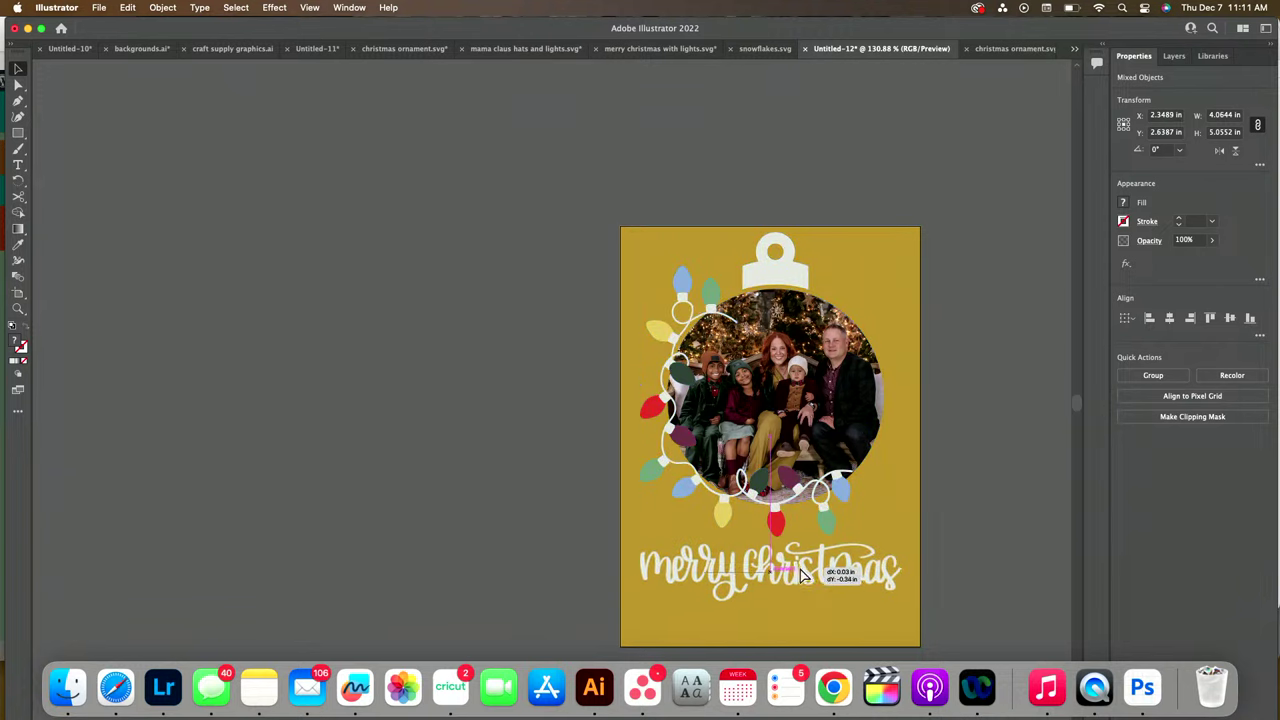
click(990, 550)
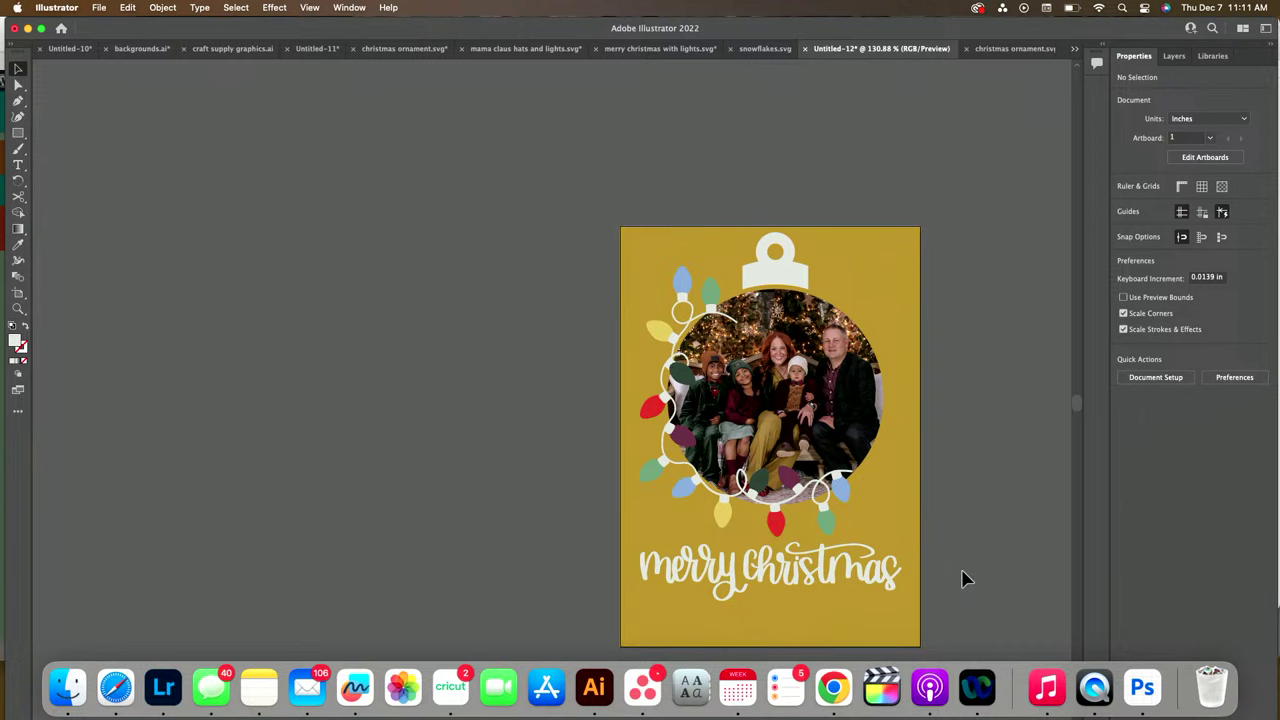
click(827, 578)
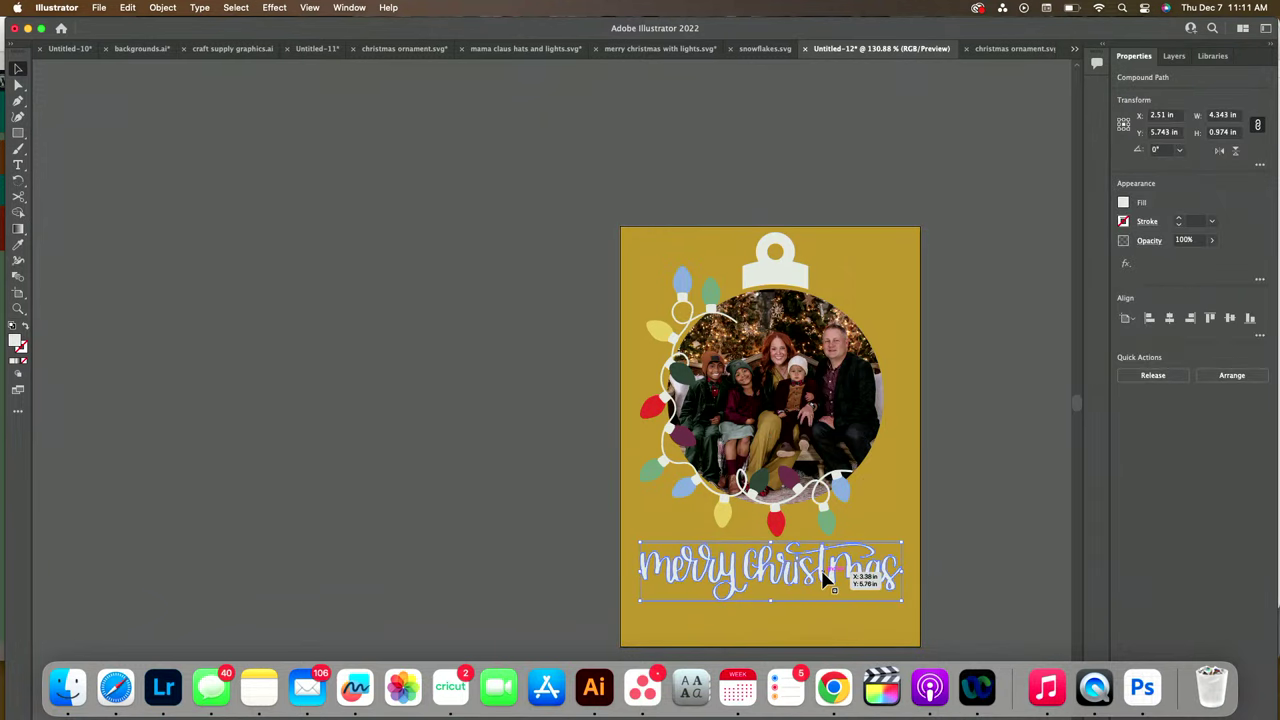
click(162, 7)
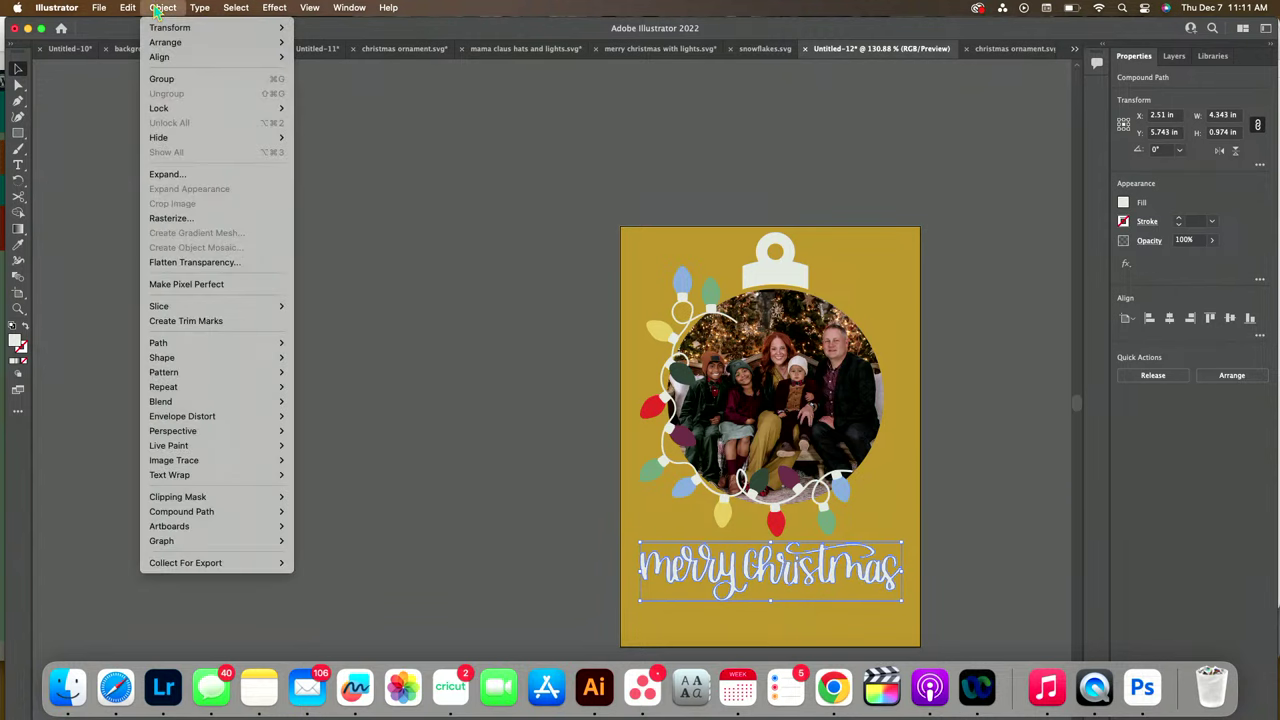
Step: Offset the merry christmas lettering by 0.1 in with Round joins, after previewing 0.5 in
mouse_move(184, 346)
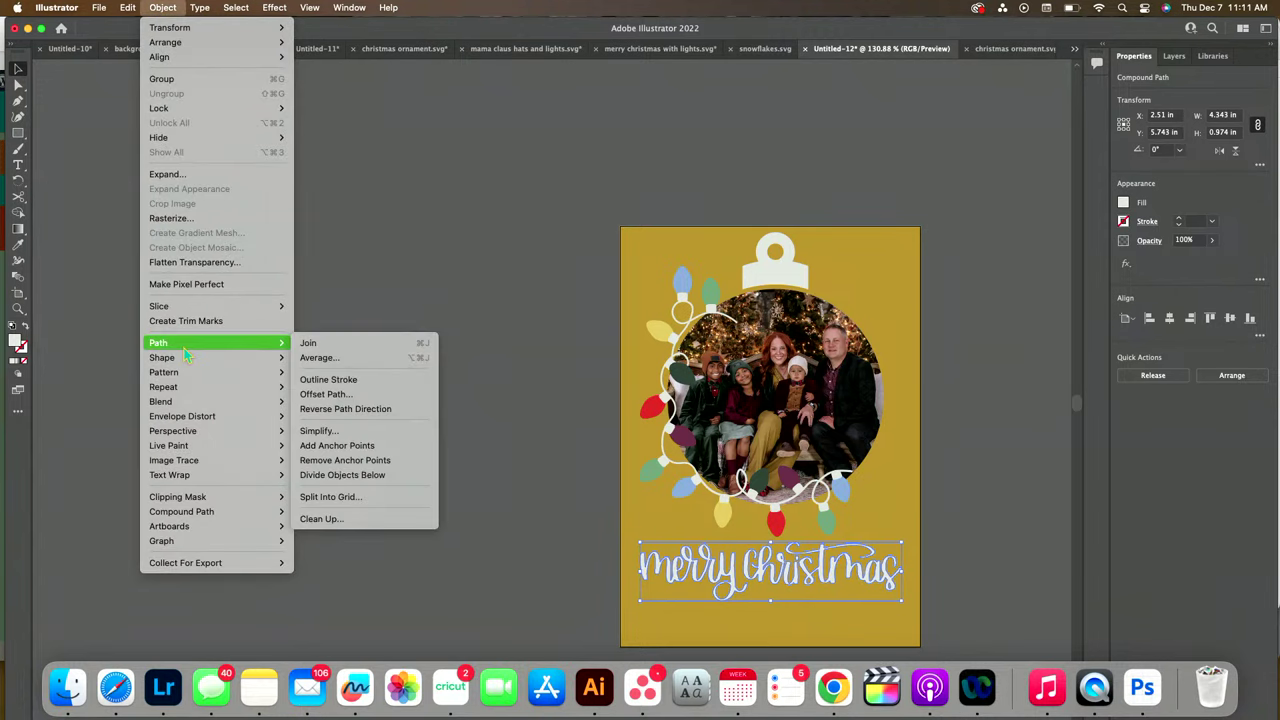
click(341, 396)
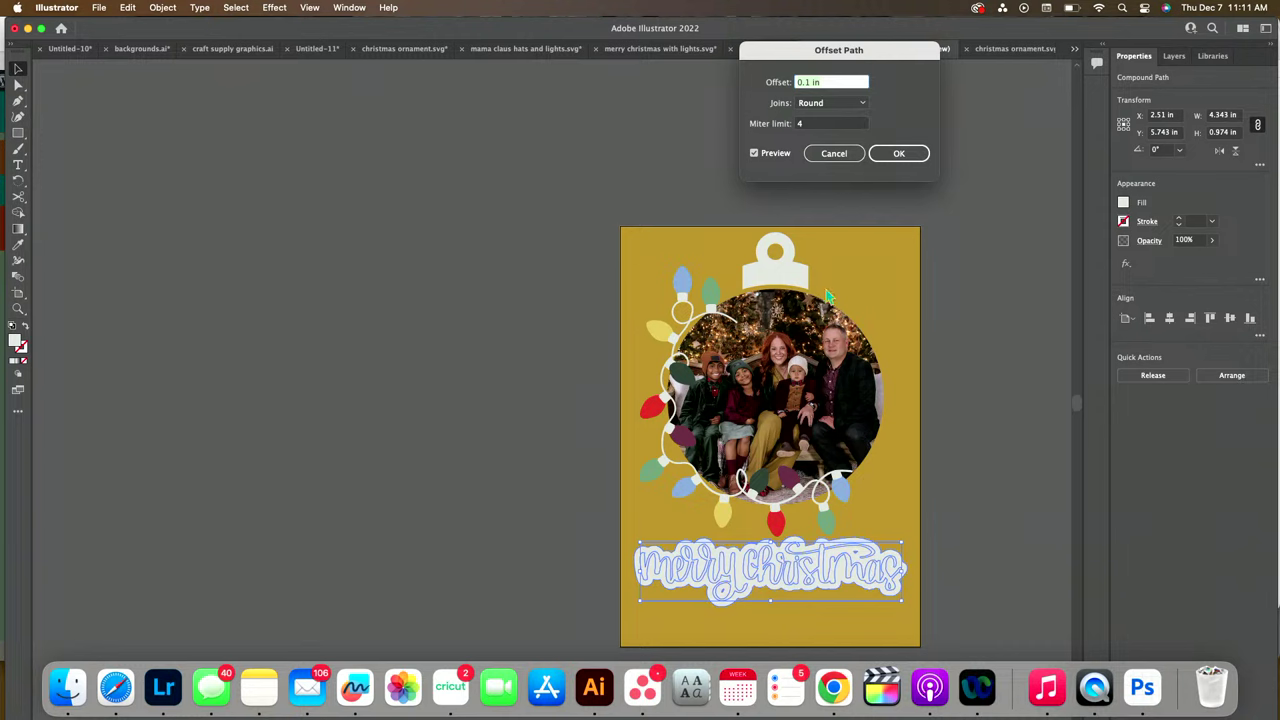
text(.5)
key(Tab)
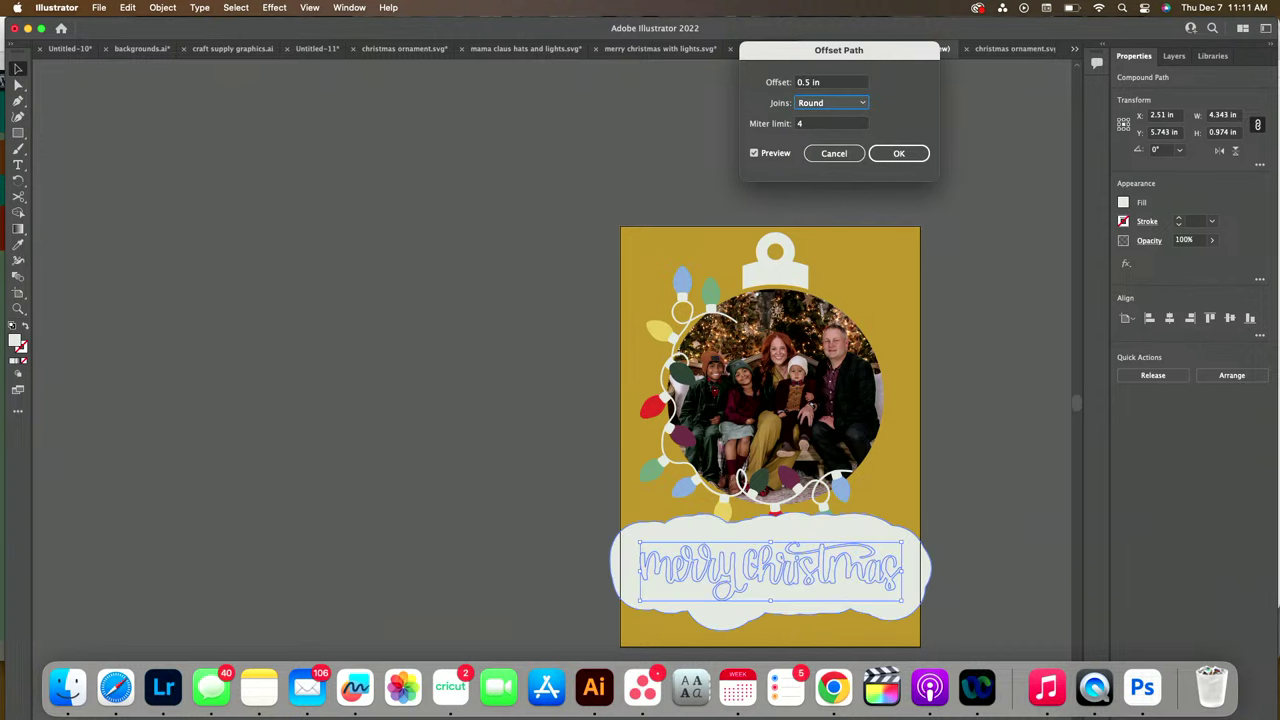
key(shift+Tab)
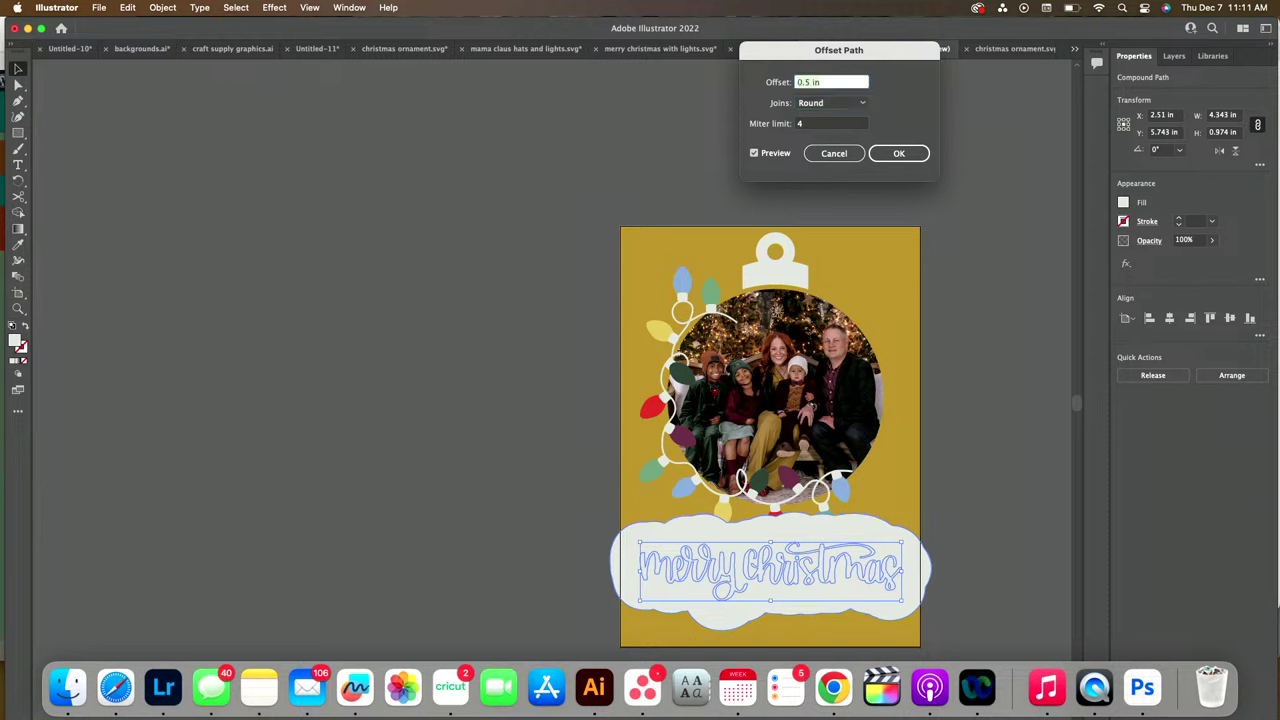
key(Tab)
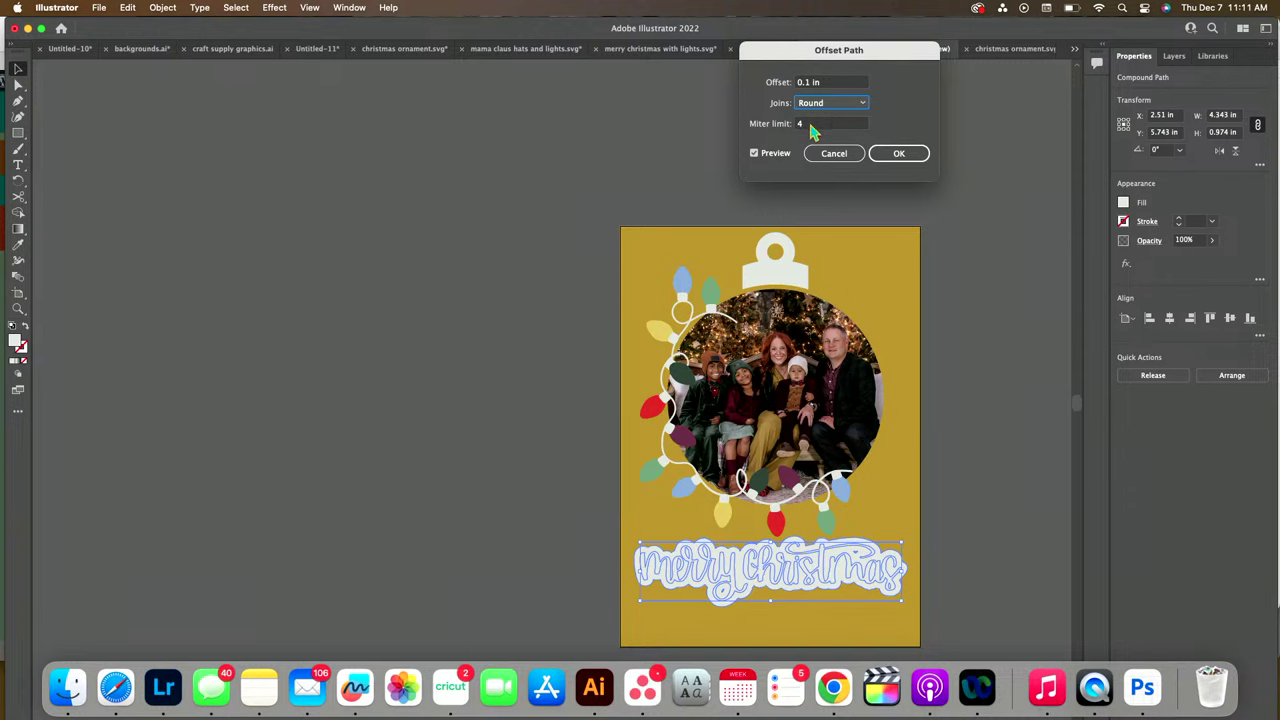
click(838, 110)
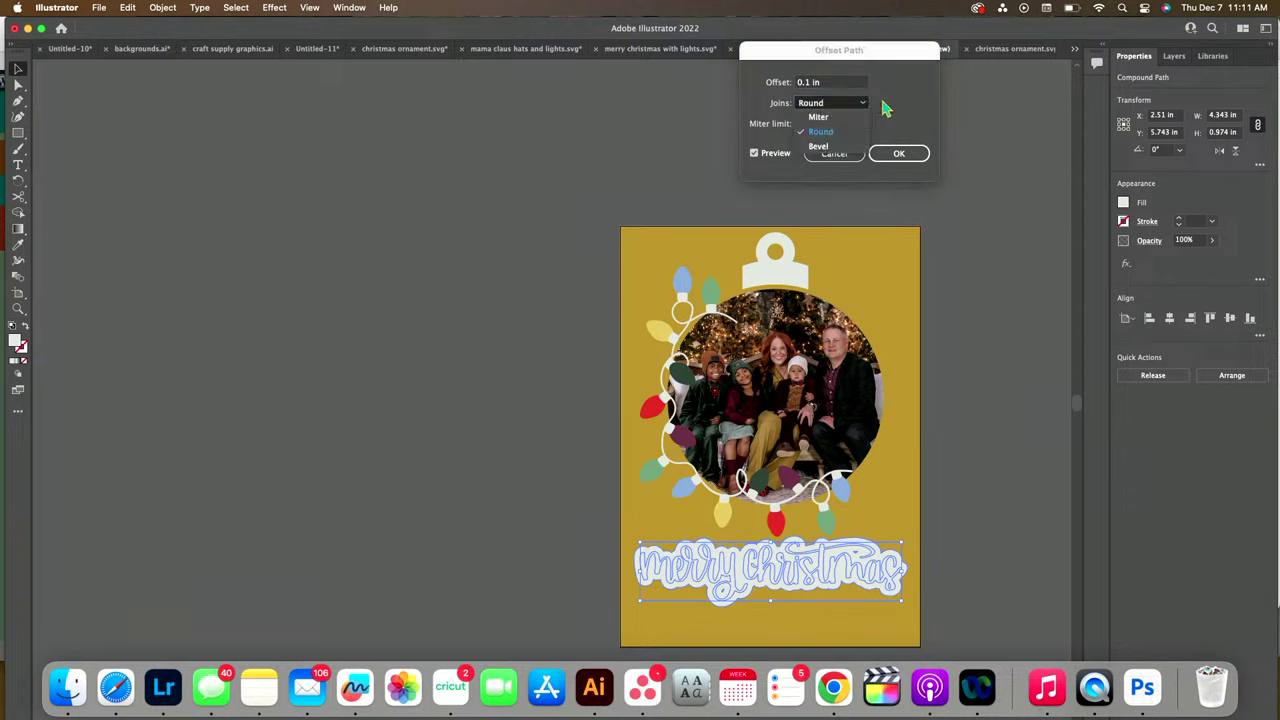
click(884, 108)
click(901, 155)
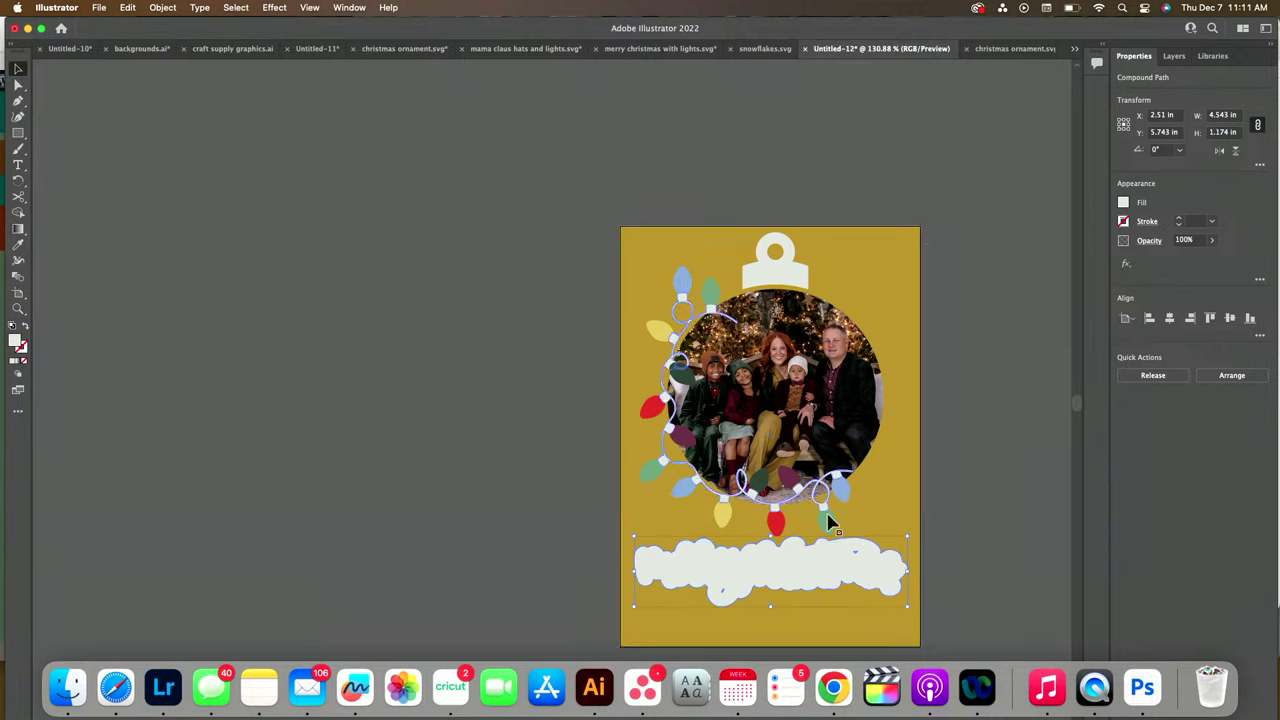
Step: Eyedropper a green light bulb's colour onto the offset backing shape
scroll(815, 518, up, 5)
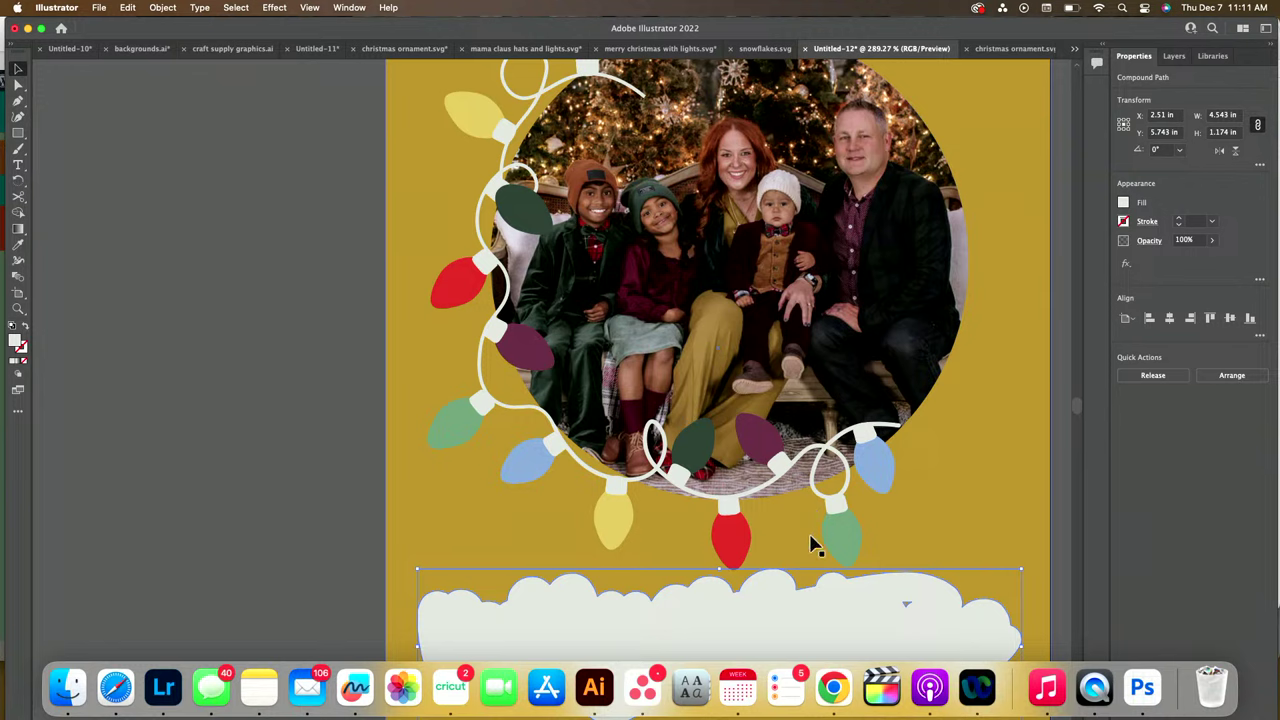
scroll(828, 580, down, 3)
scroll(828, 580, right, 2)
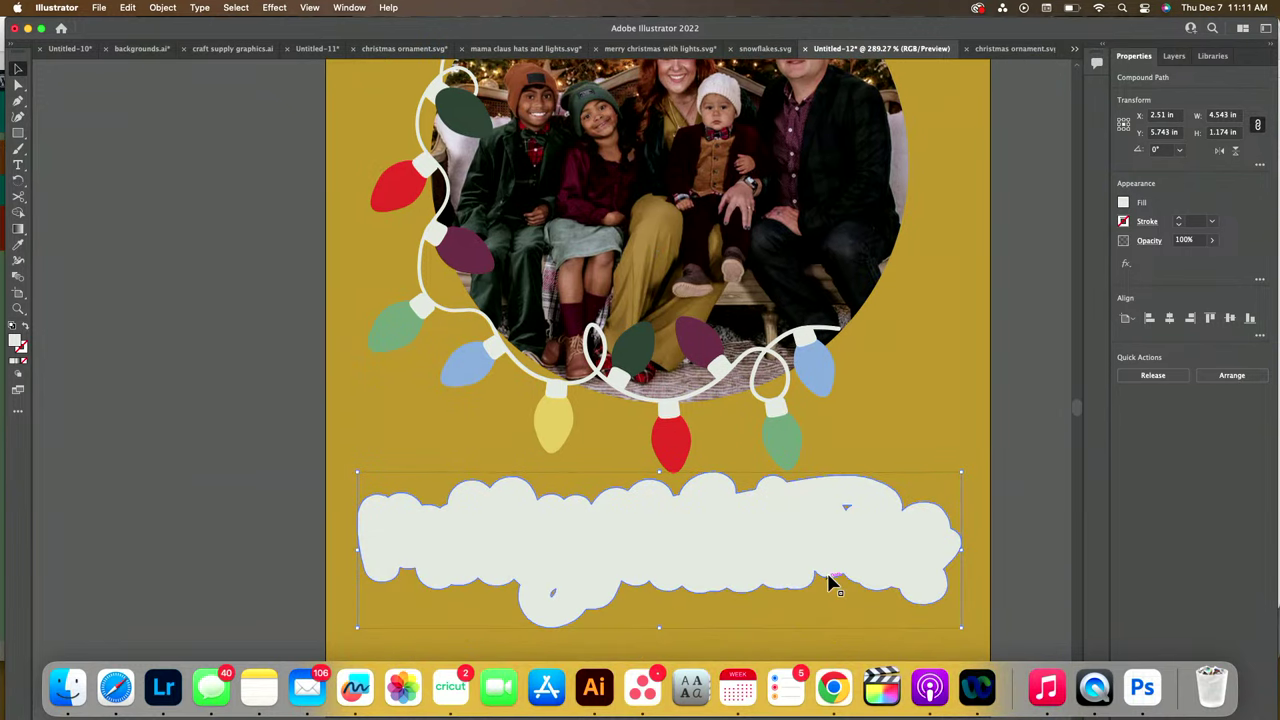
click(18, 244)
click(577, 520)
click(791, 431)
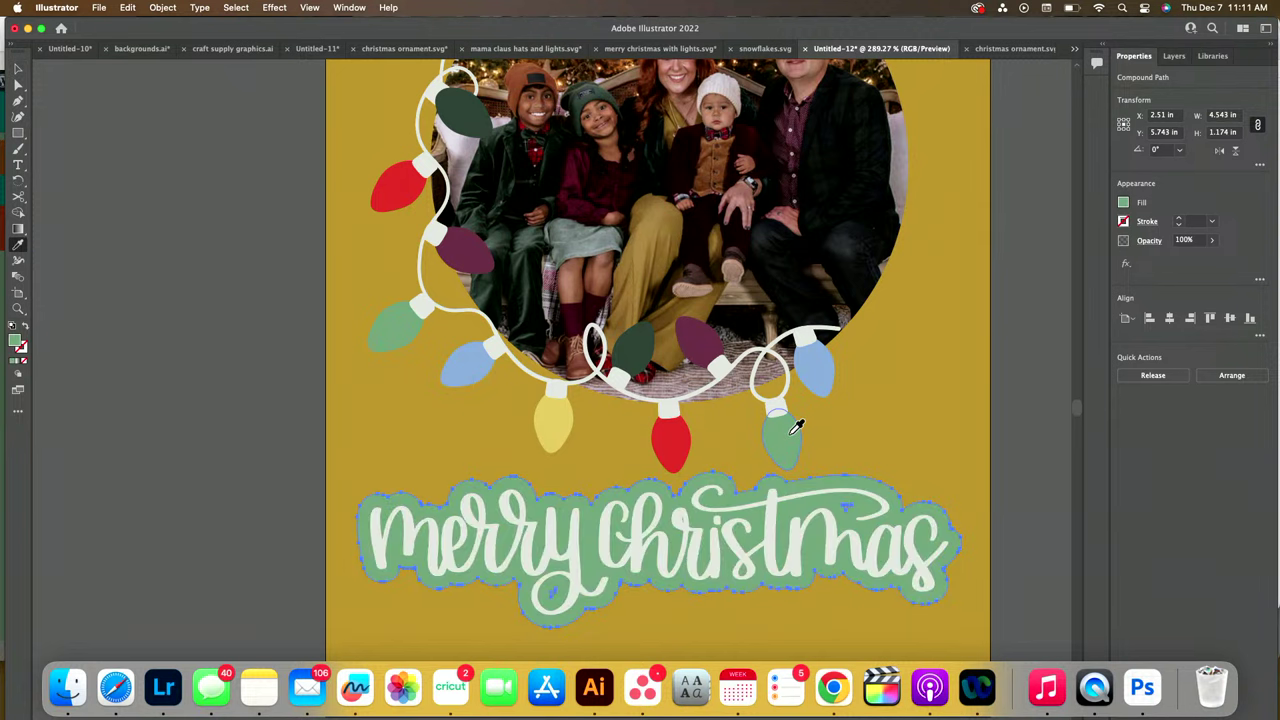
key(v)
click(907, 405)
Step: Reselect the green backing behind the lettering with the Selection tool
scroll(843, 505, up, 4)
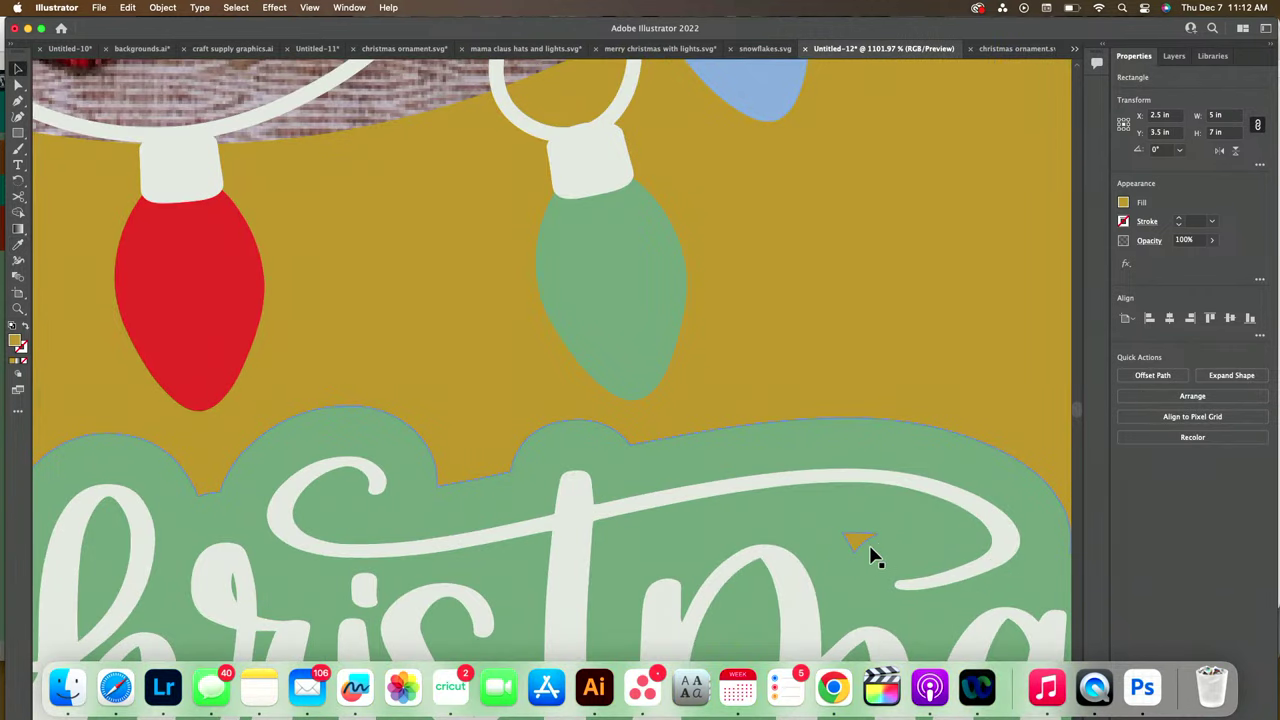
scroll(851, 557, down, 4)
scroll(600, 535, down, 2)
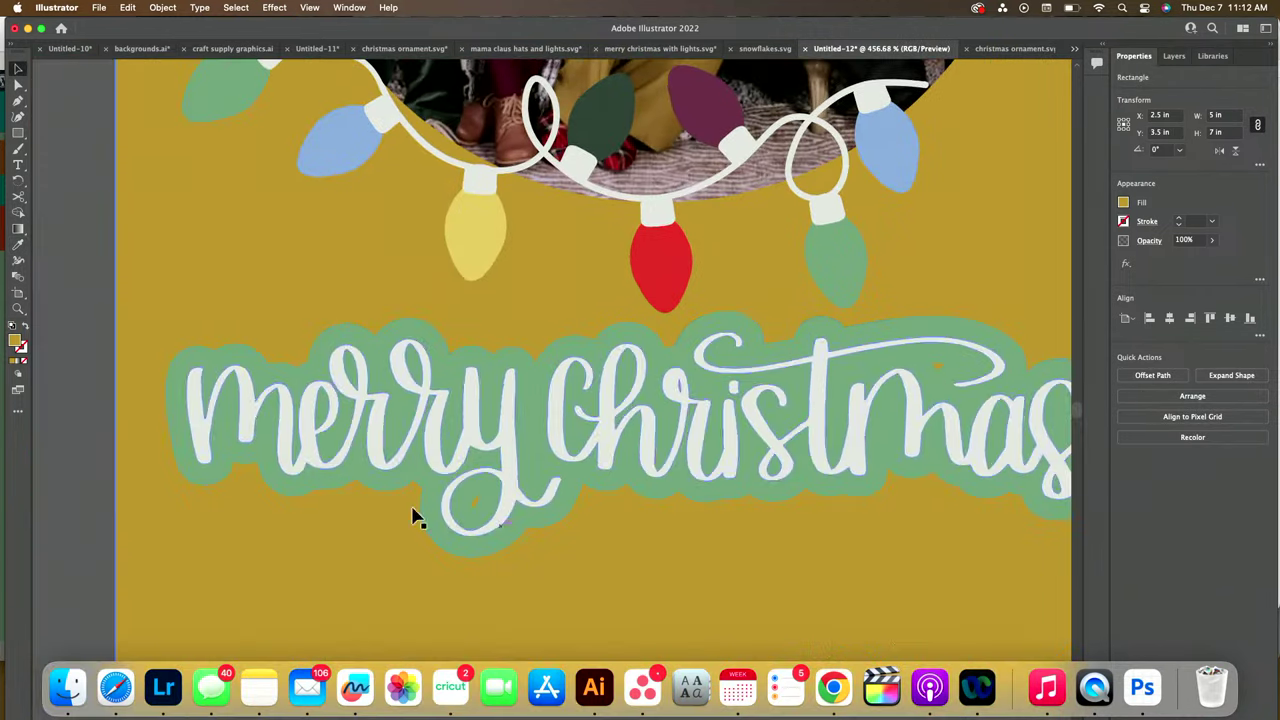
click(477, 513)
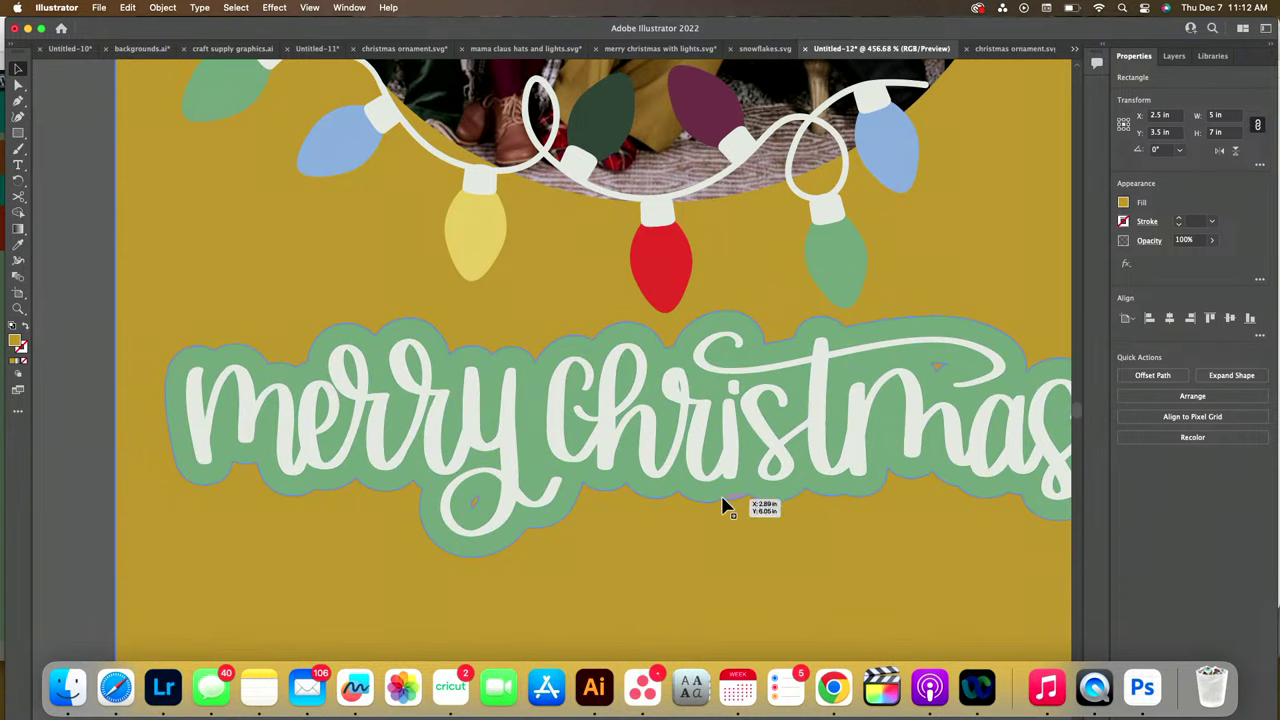
scroll(722, 498, right, 5)
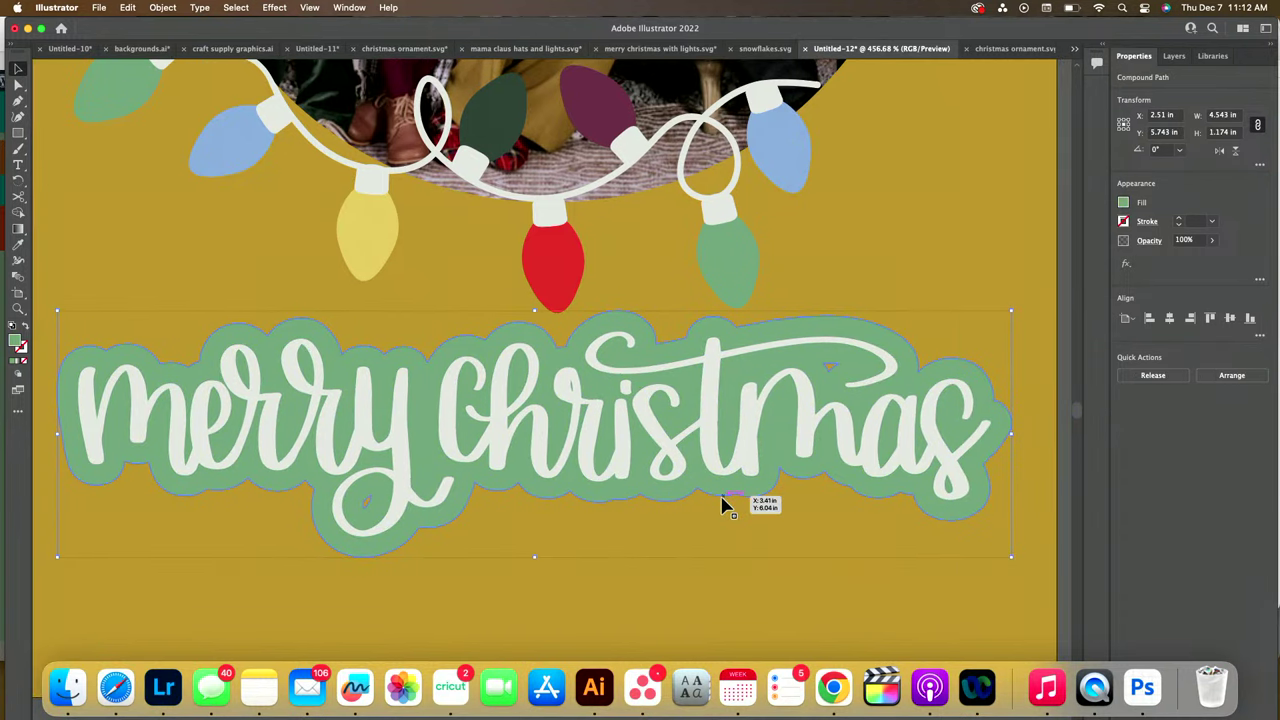
click(17, 213)
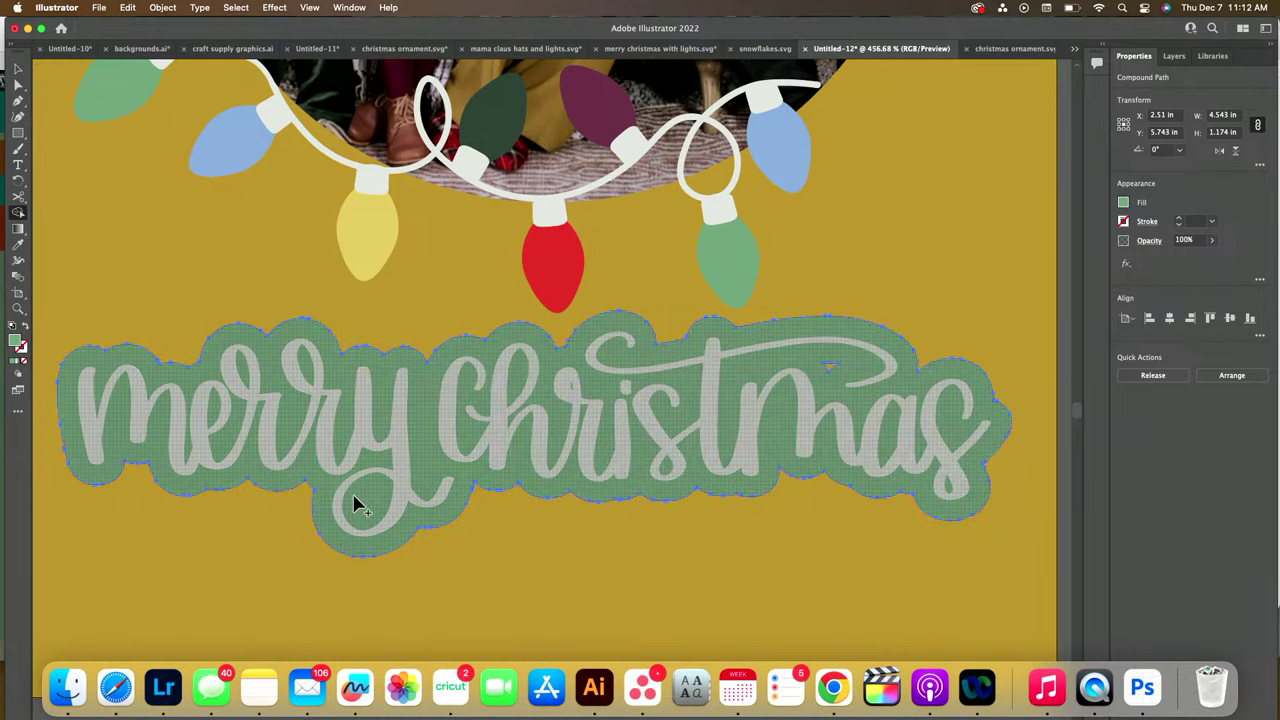
key(v)
click(678, 607)
click(752, 497)
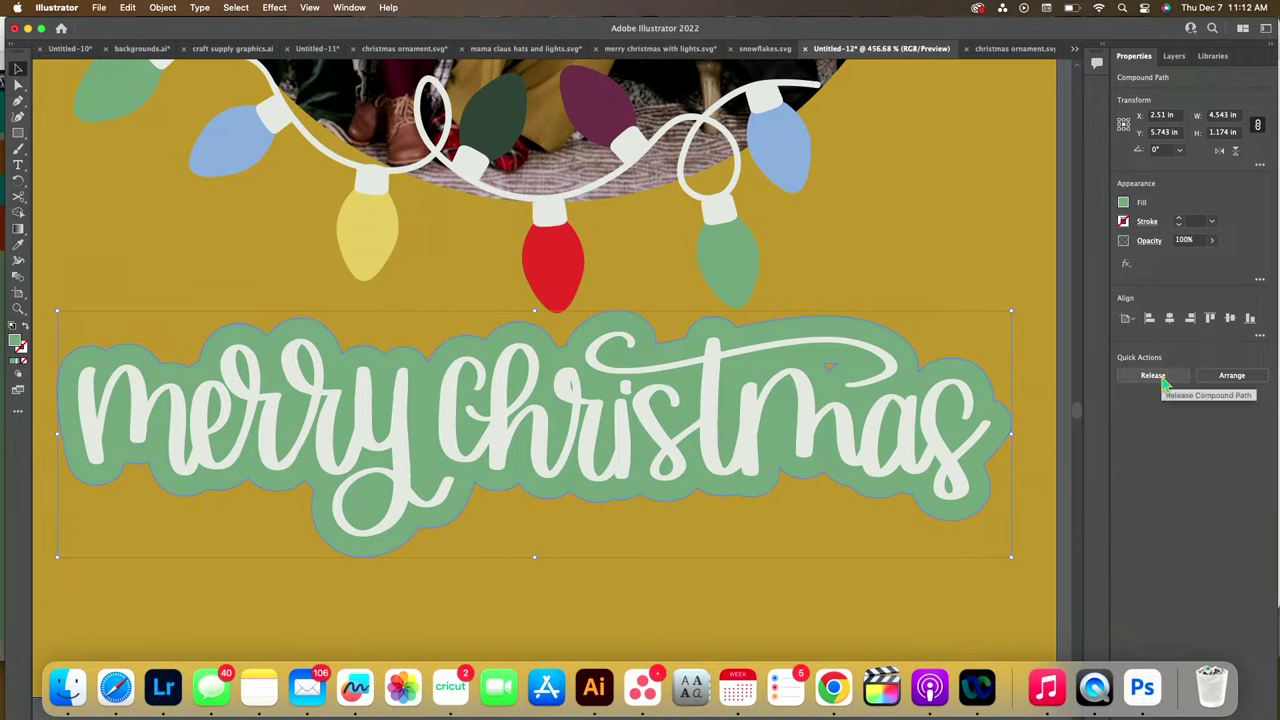
Step: Release the green backing's compound path, unite it into one solid shape, and deselect
click(1153, 376)
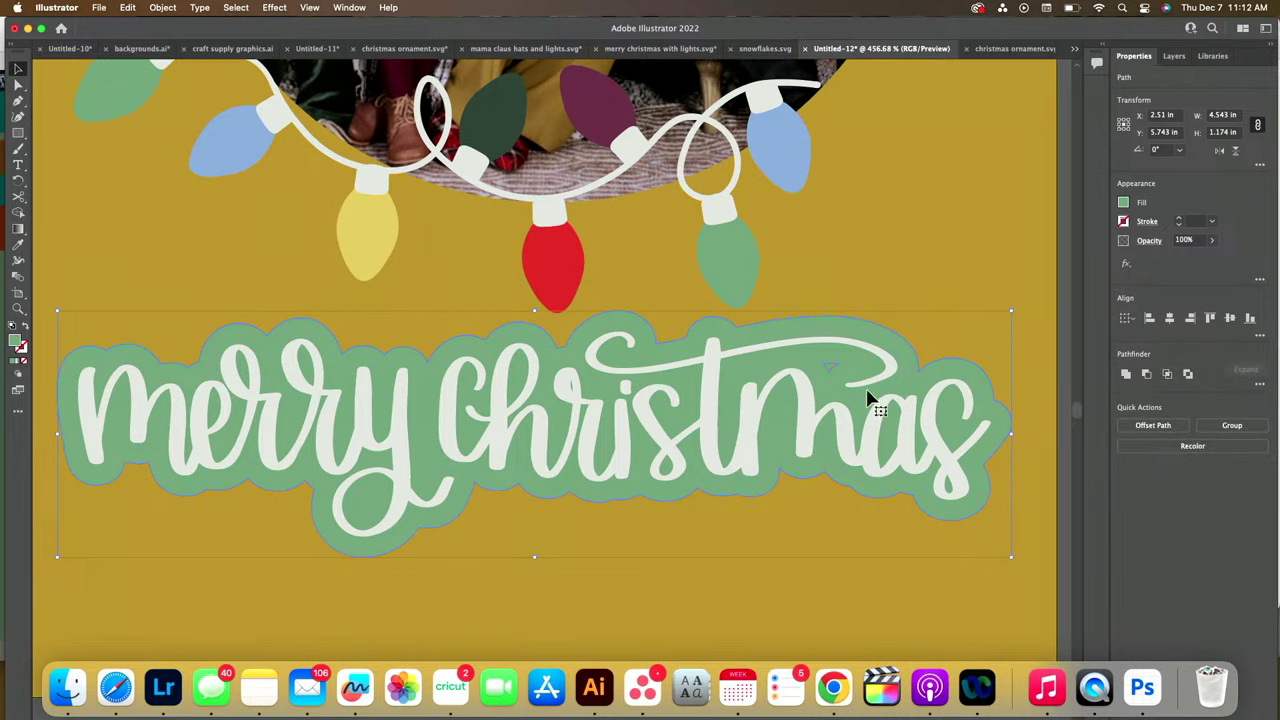
scroll(820, 346, up, 5)
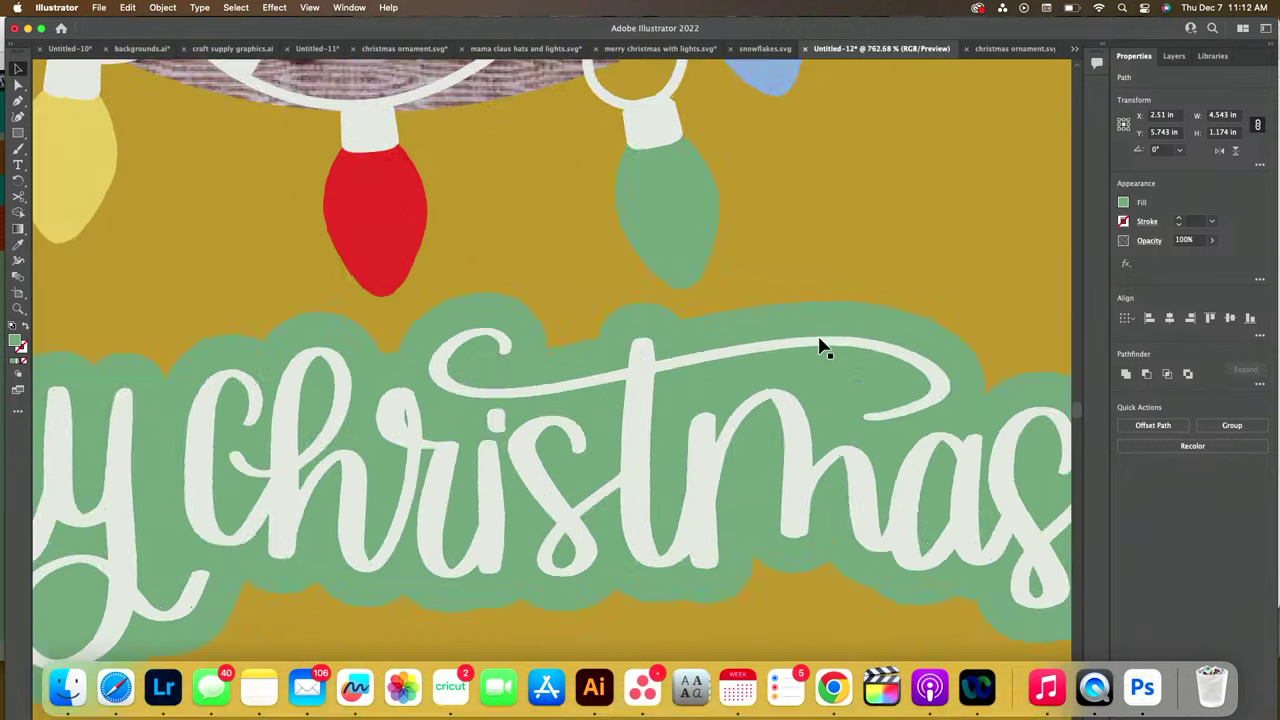
scroll(820, 346, down, 3)
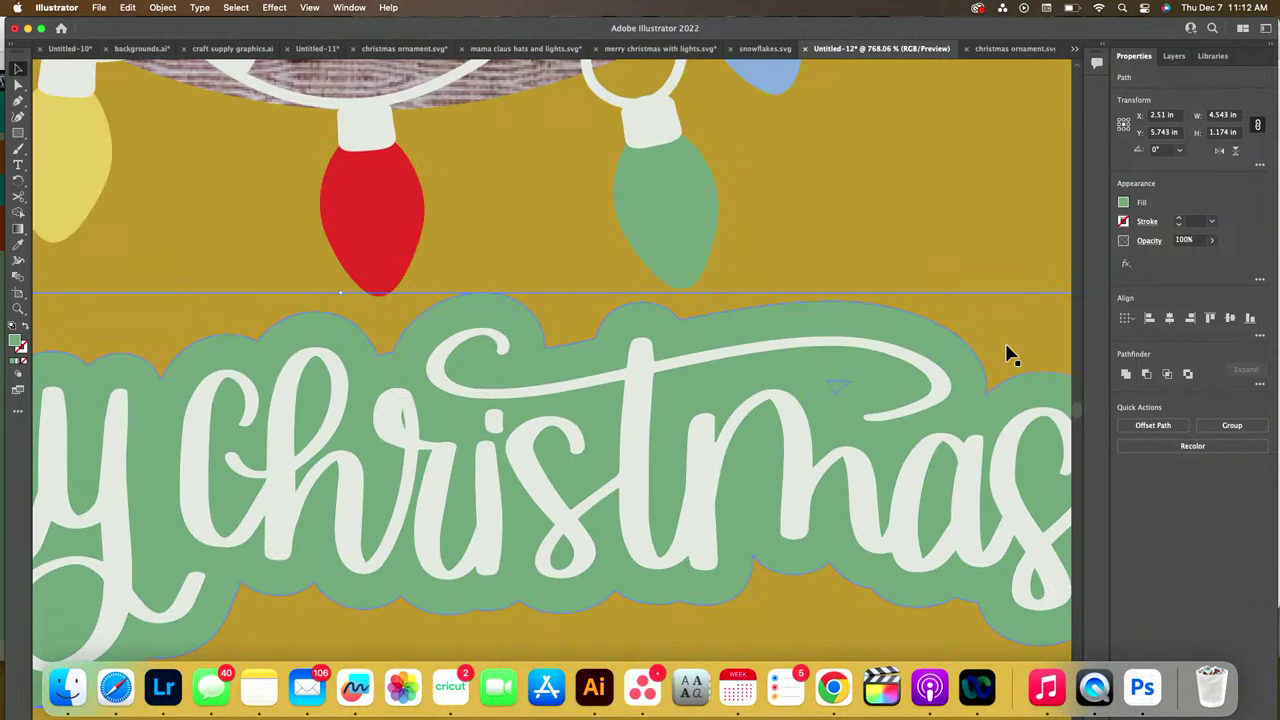
click(1126, 375)
click(931, 163)
scroll(800, 420, down, 1)
scroll(800, 420, down, 5)
click(987, 434)
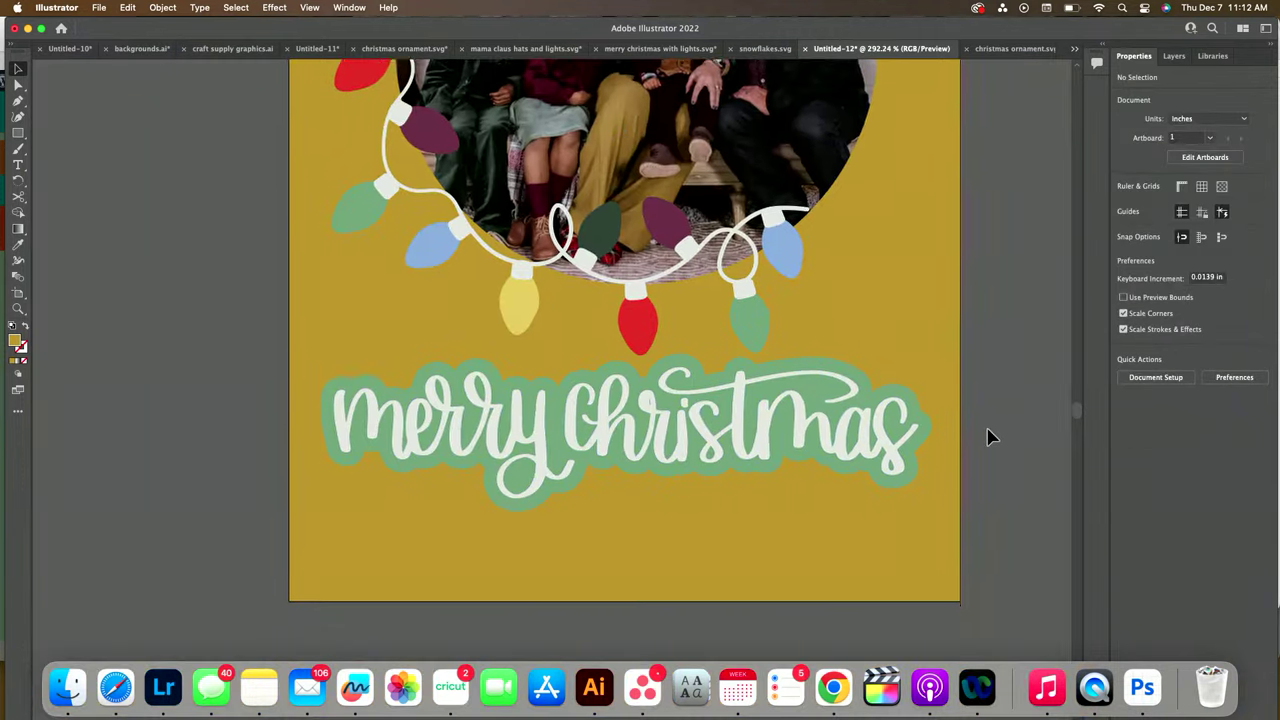
Step: Place copies of the merry christmas lettering and the family photo on the pasteboard left of the card
scroll(987, 436, down, 2)
alt+scroll(987, 438, down, 3)
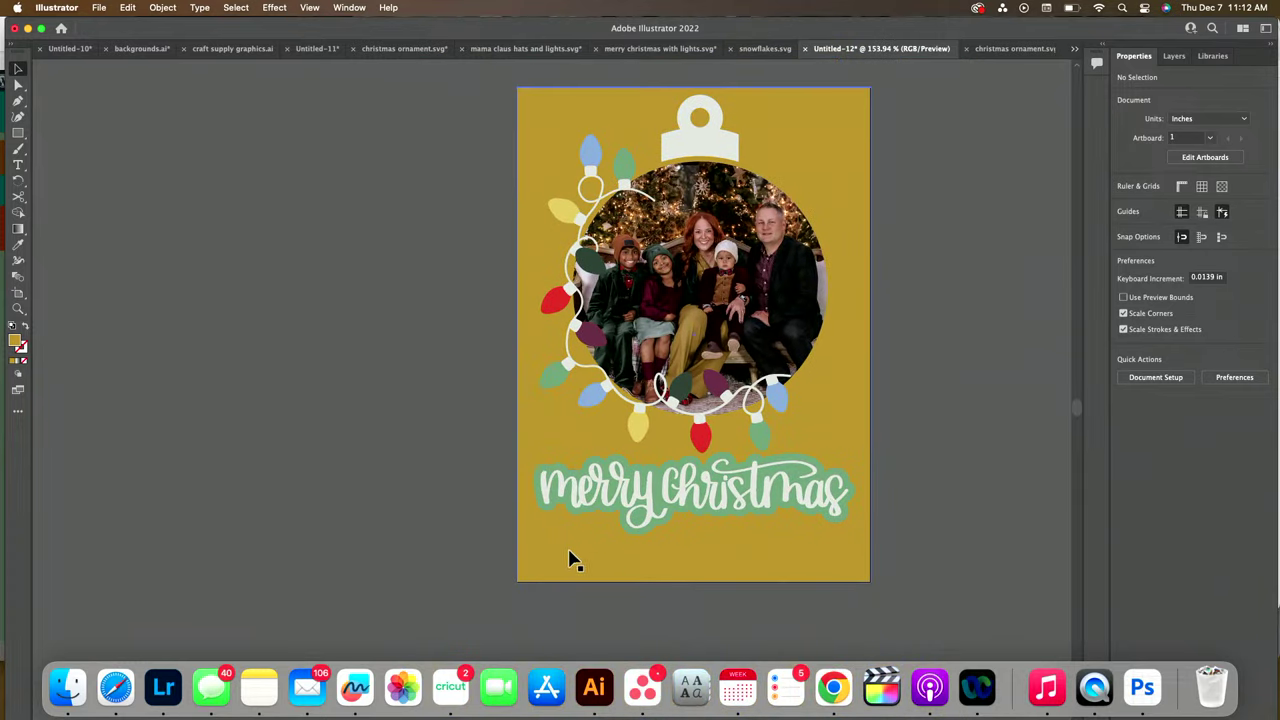
click(17, 165)
scroll(359, 348, down, 3)
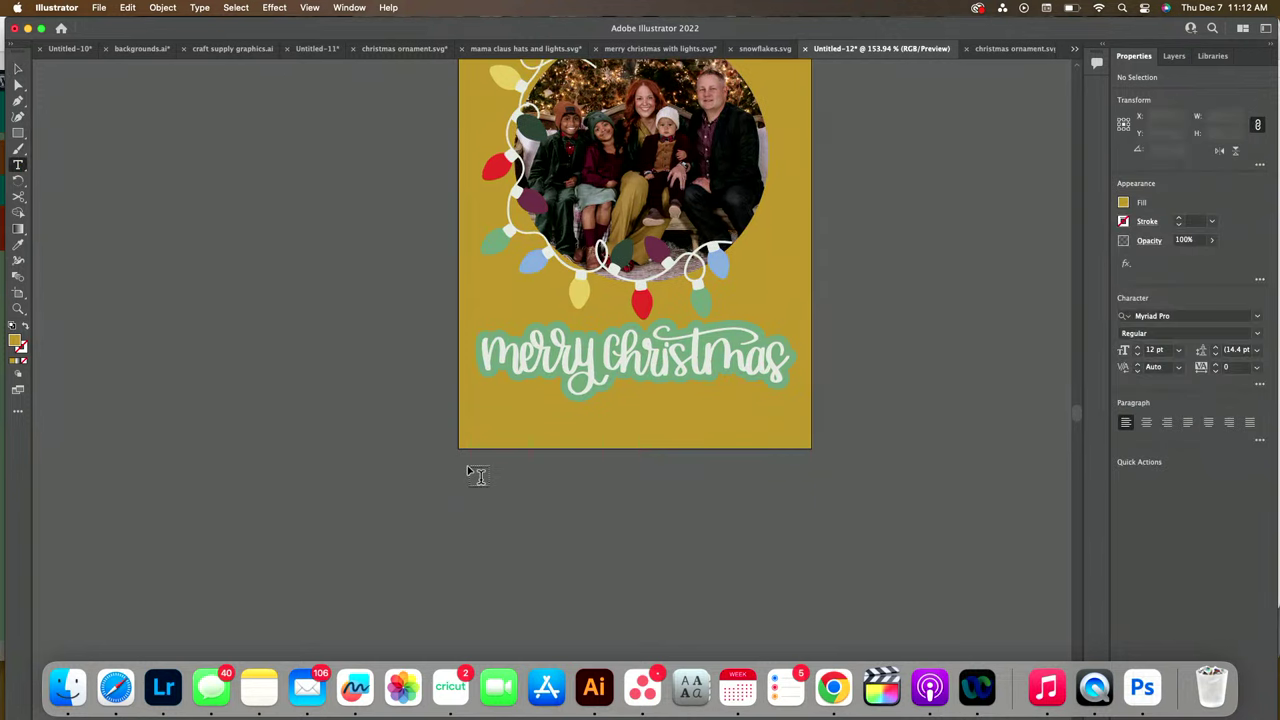
key(v)
click(668, 372)
drag(668, 372, 262, 405)
scroll(262, 405, left, 5)
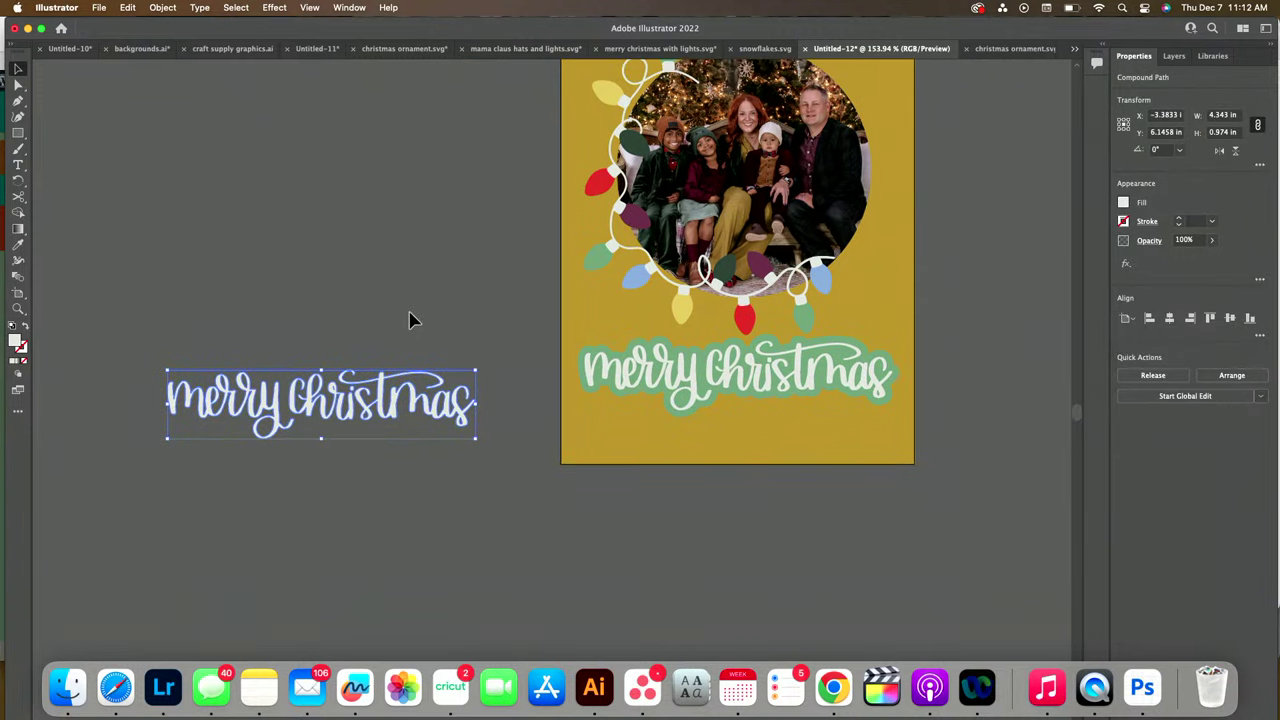
click(800, 195)
drag(800, 195, 308, 210)
Step: Preview a 5 in offset path on the photo copy, cancel it, and remove the spare photo
click(158, 8)
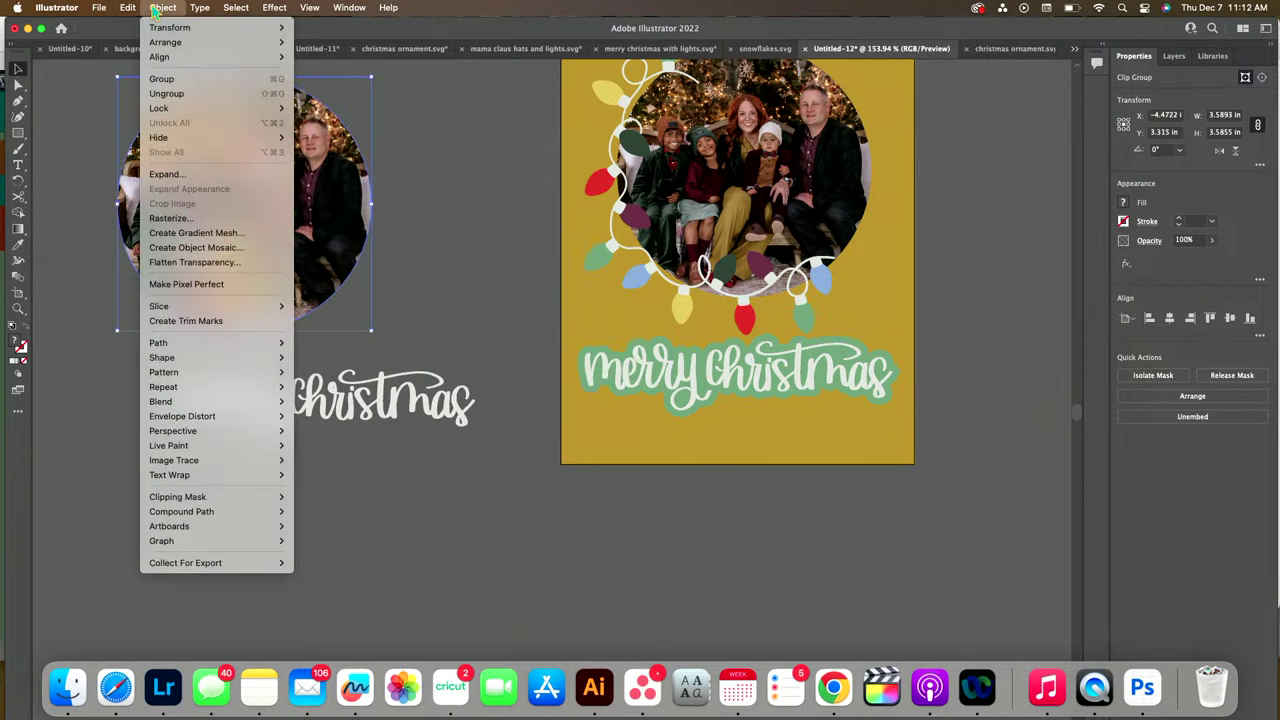
mouse_move(190, 343)
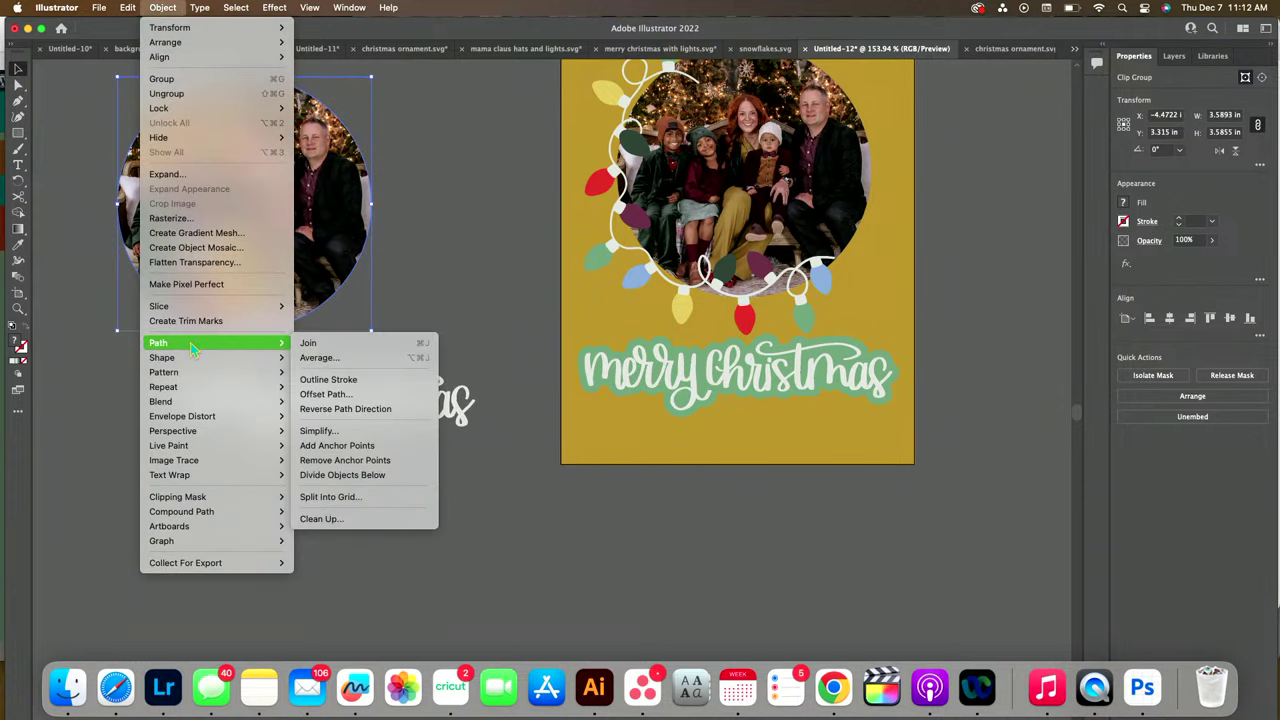
click(347, 396)
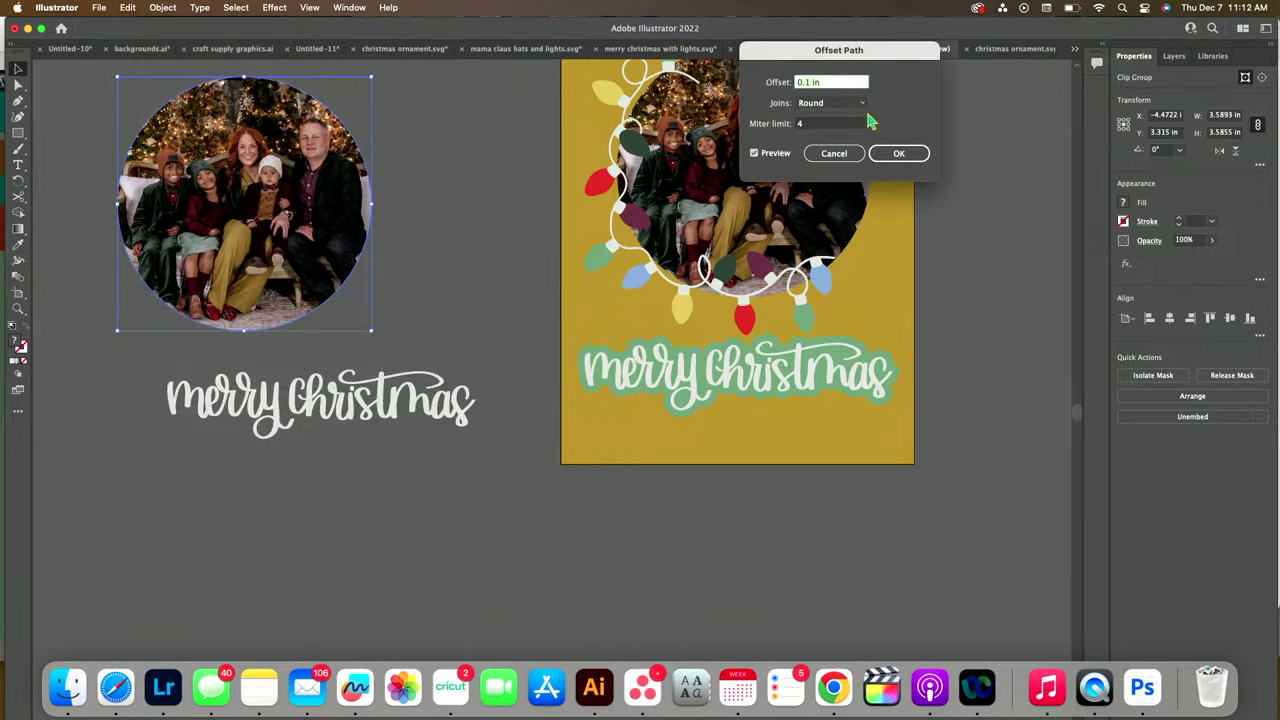
text(5)
key(Tab)
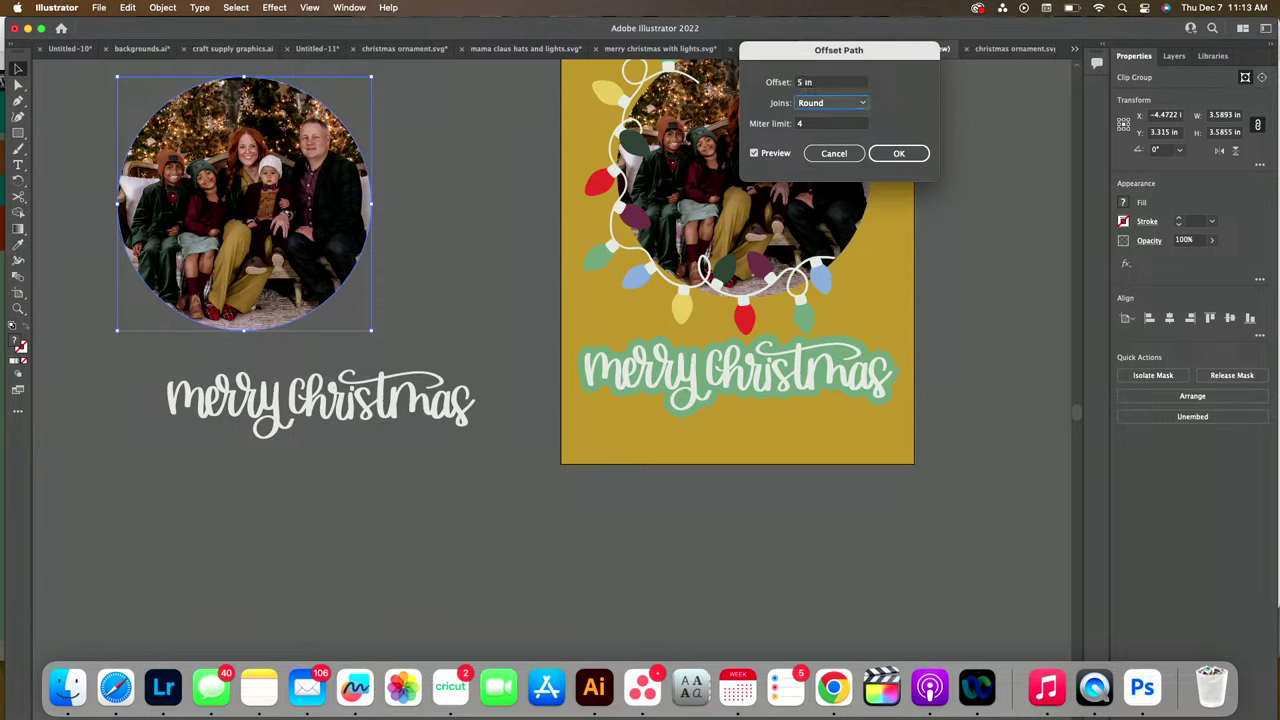
click(834, 153)
click(394, 251)
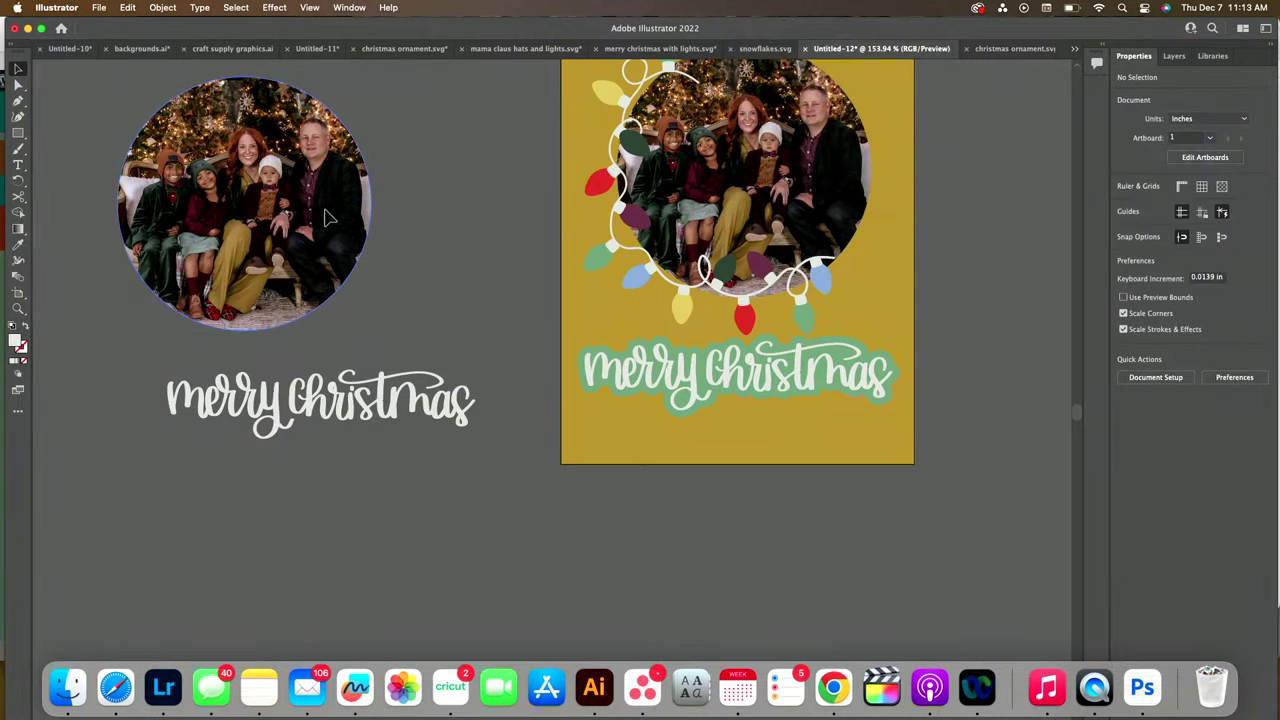
key(ctrl+z)
Step: Preview a 0.05 in offset on the spare lettering with Miter then Bevel joins, and cancel
click(340, 420)
click(163, 7)
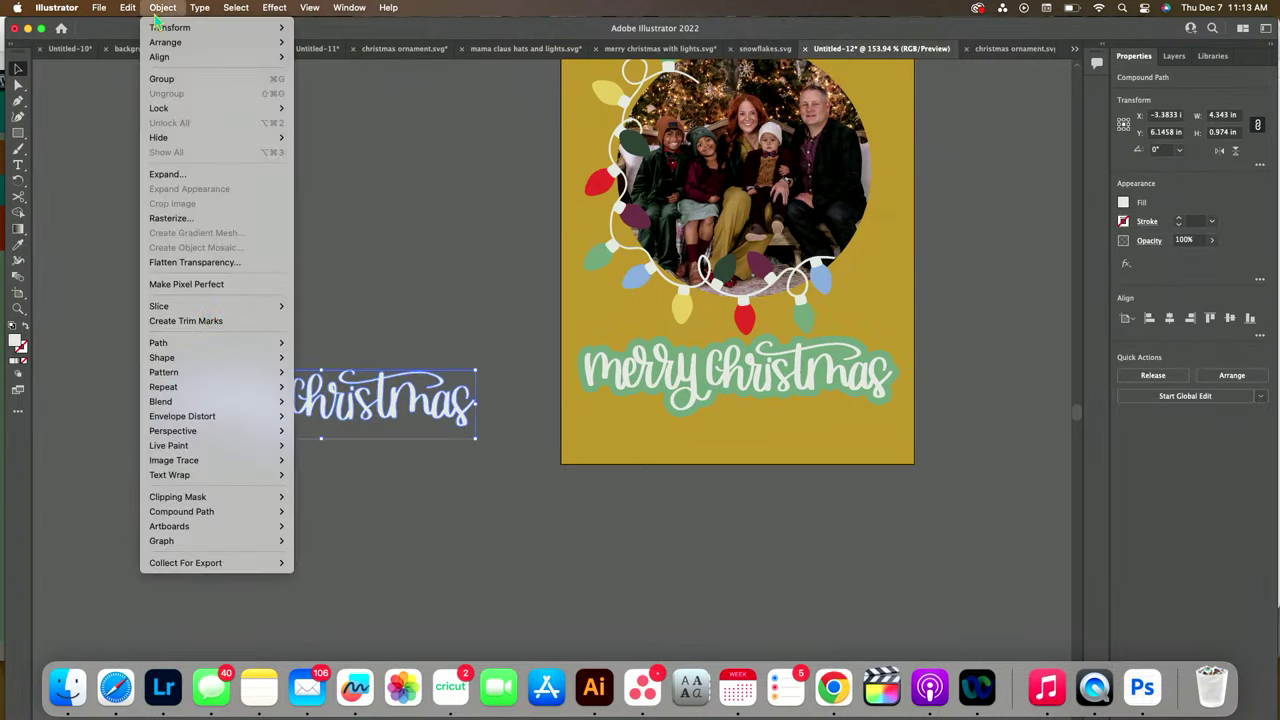
mouse_move(212, 342)
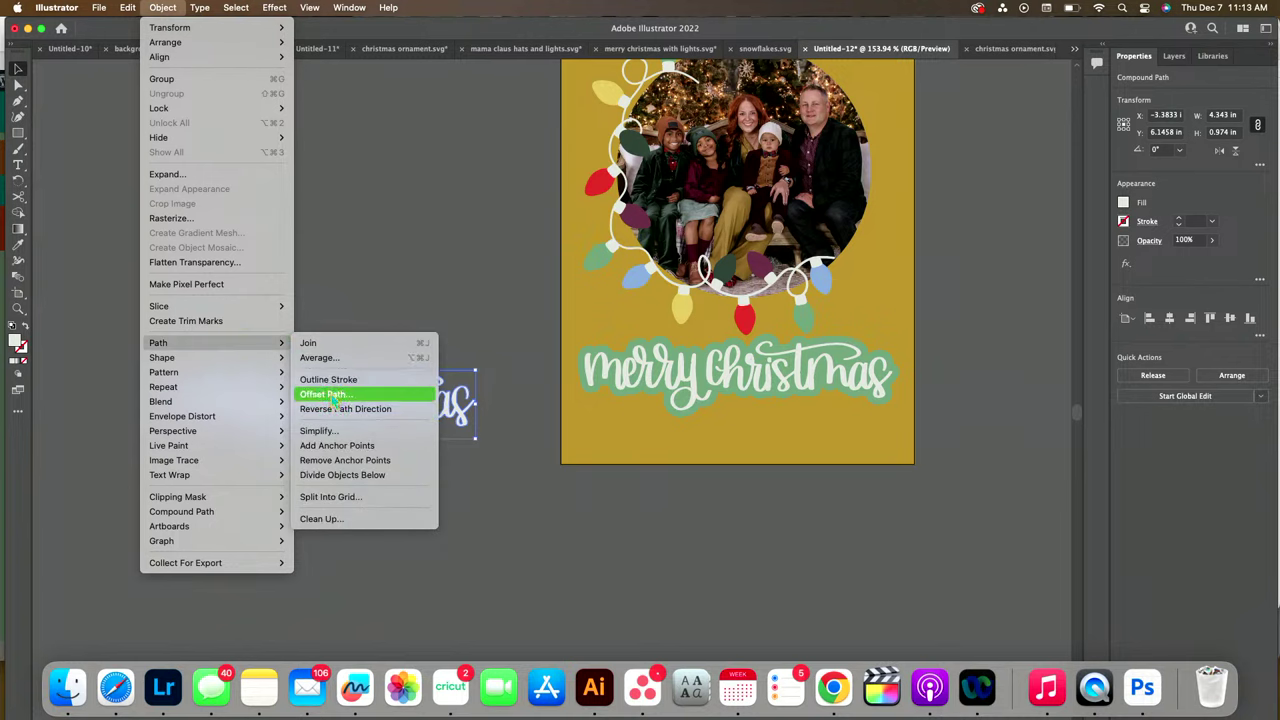
click(333, 395)
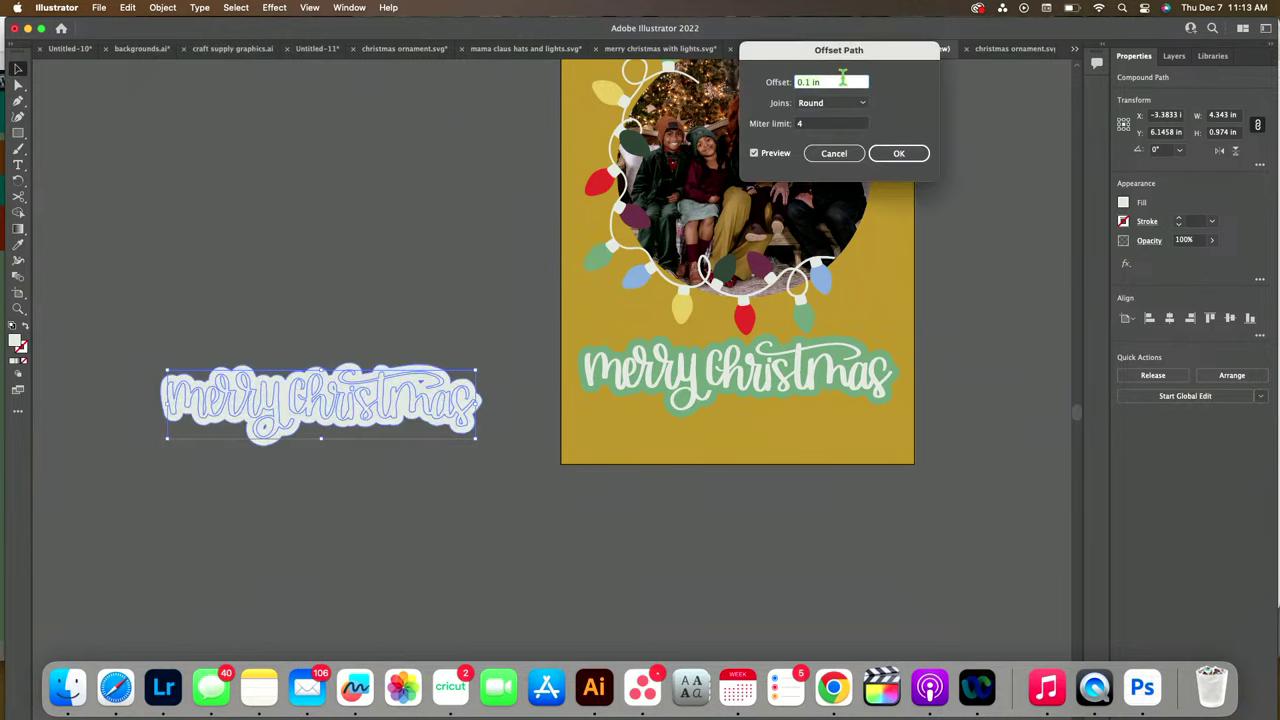
text(.05)
key(Tab)
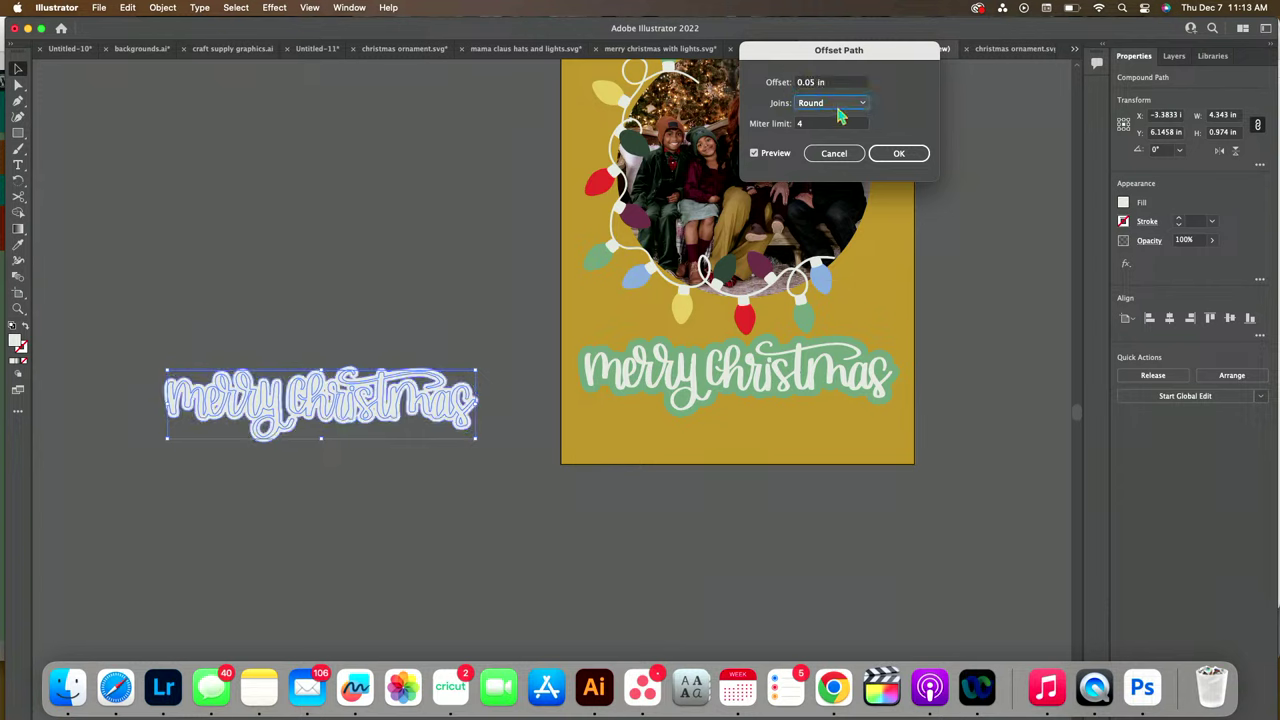
click(839, 100)
click(840, 114)
click(840, 104)
click(833, 138)
click(833, 154)
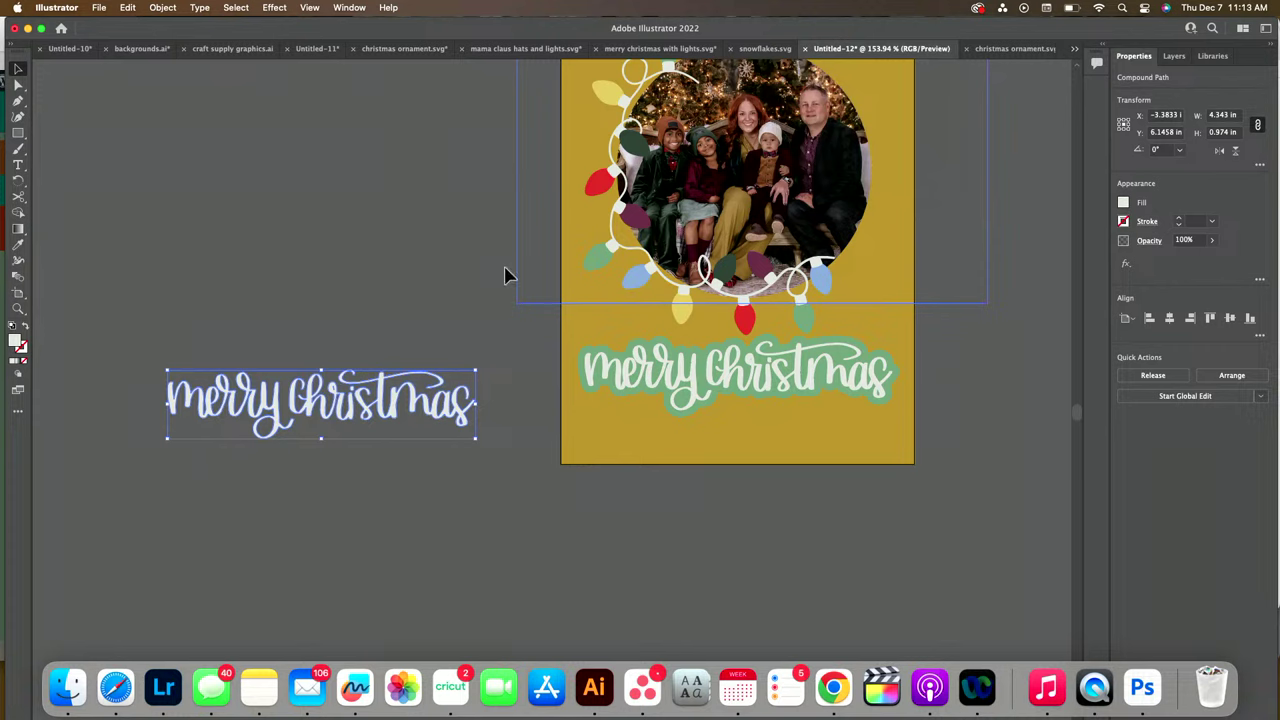
click(340, 336)
Step: Delete the spare merry christmas lettering copy from the pasteboard
drag(140, 373, 508, 514)
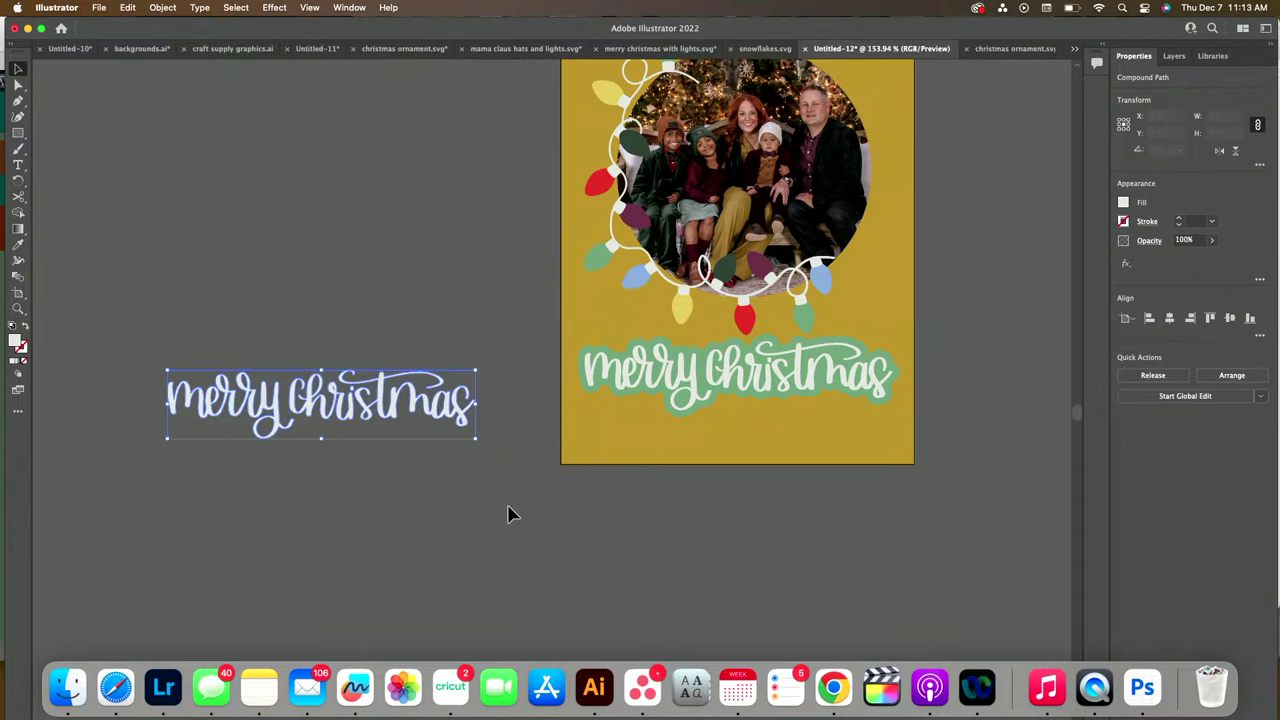
key(Delete)
scroll(843, 514, right, 2)
scroll(843, 514, up, 1)
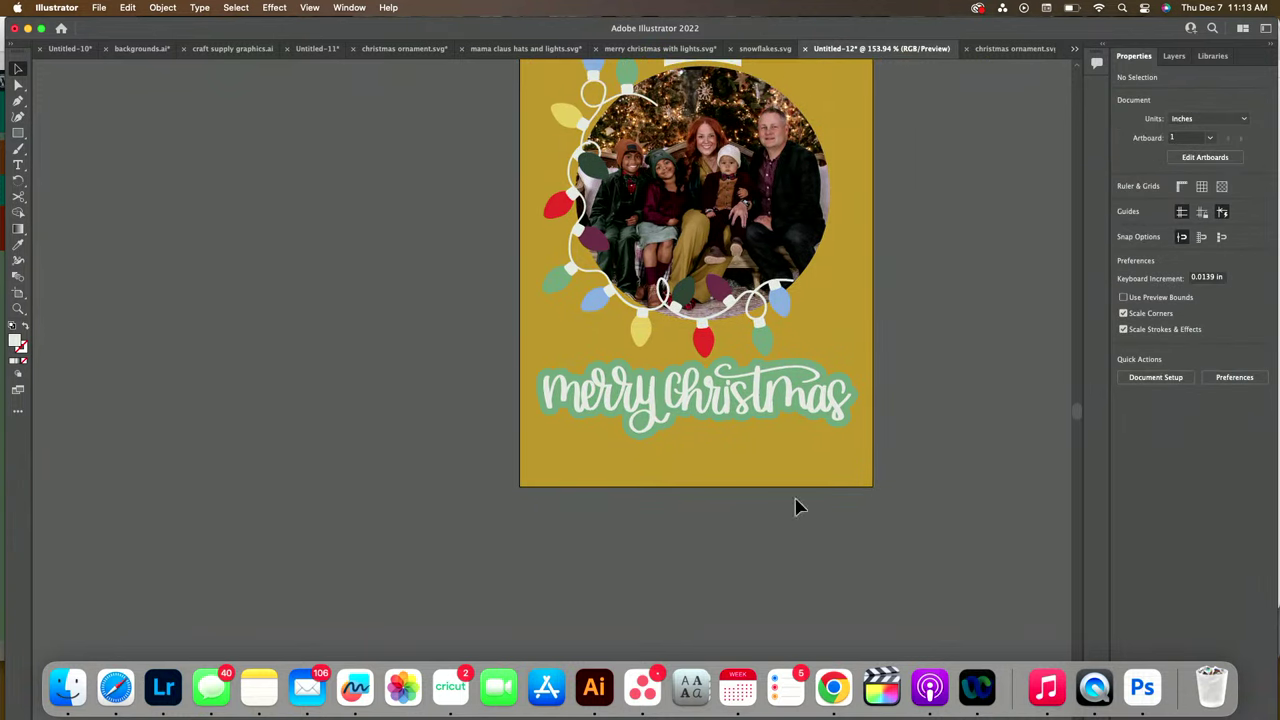
Step: Add an area text box under the lettering with the family surname above the first names, then select both lines
click(18, 166)
drag(545, 446, 861, 482)
scroll(600, 449, up, 5)
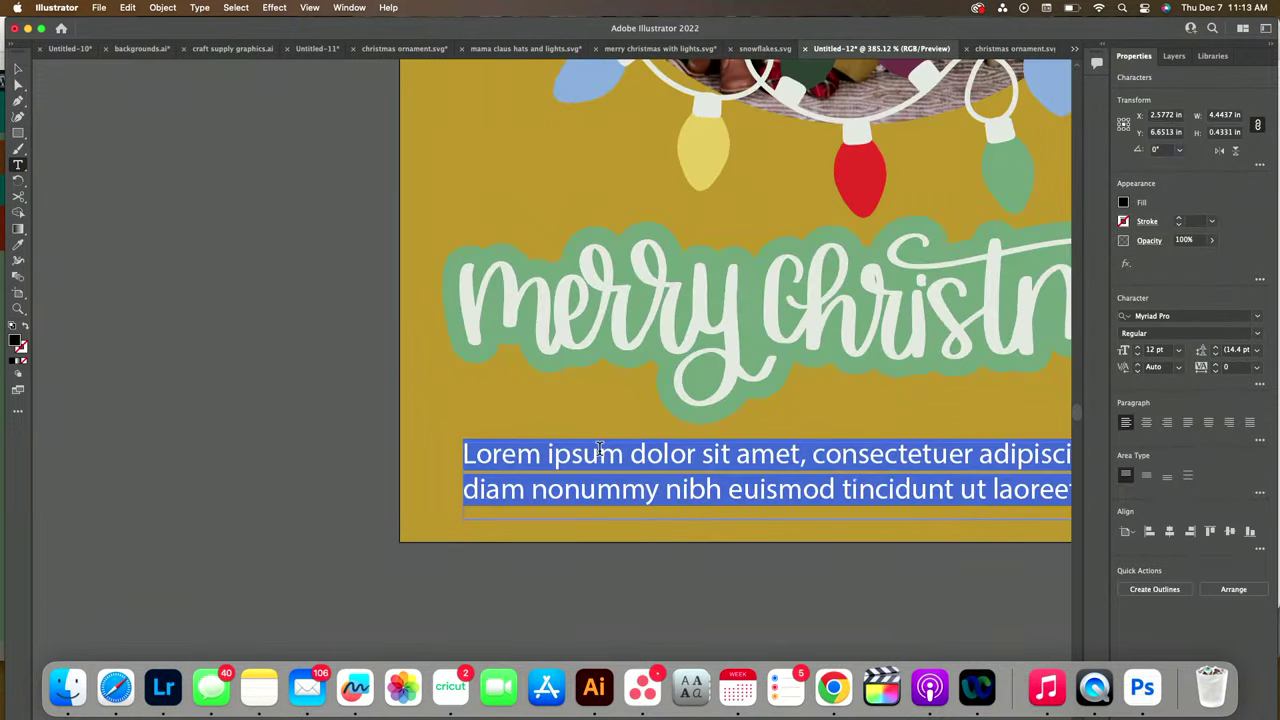
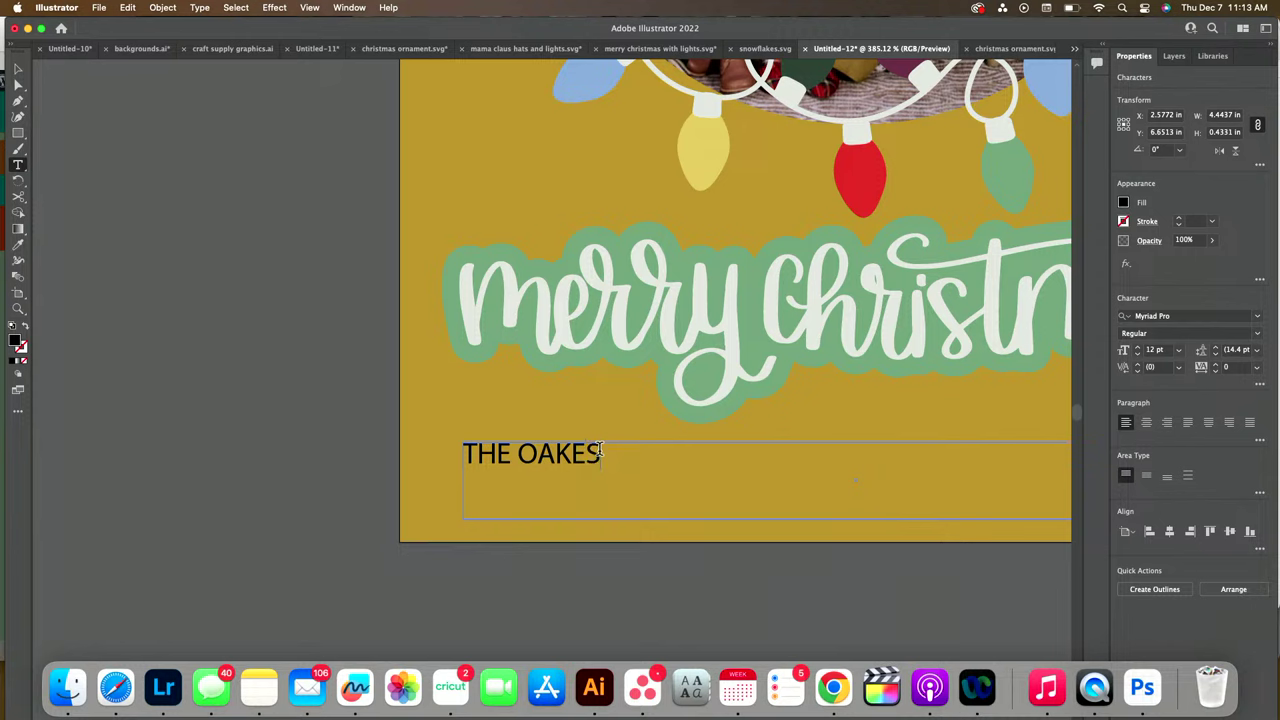
key(Return)
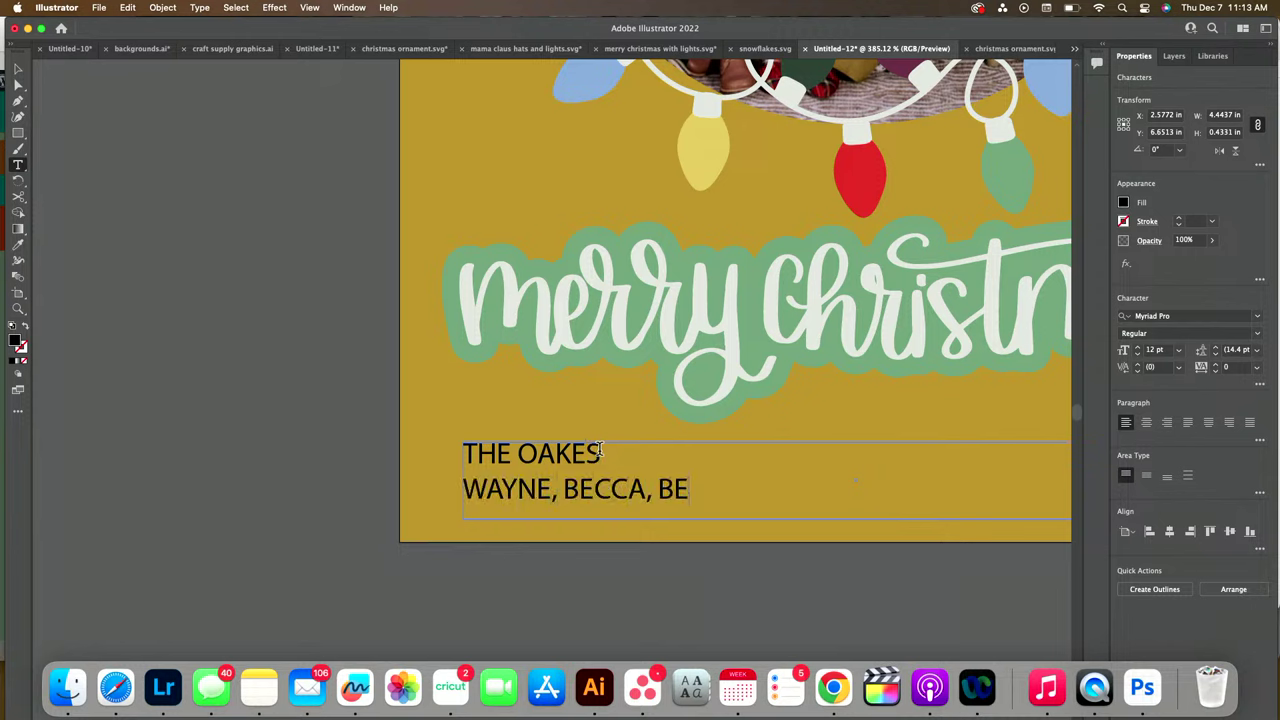
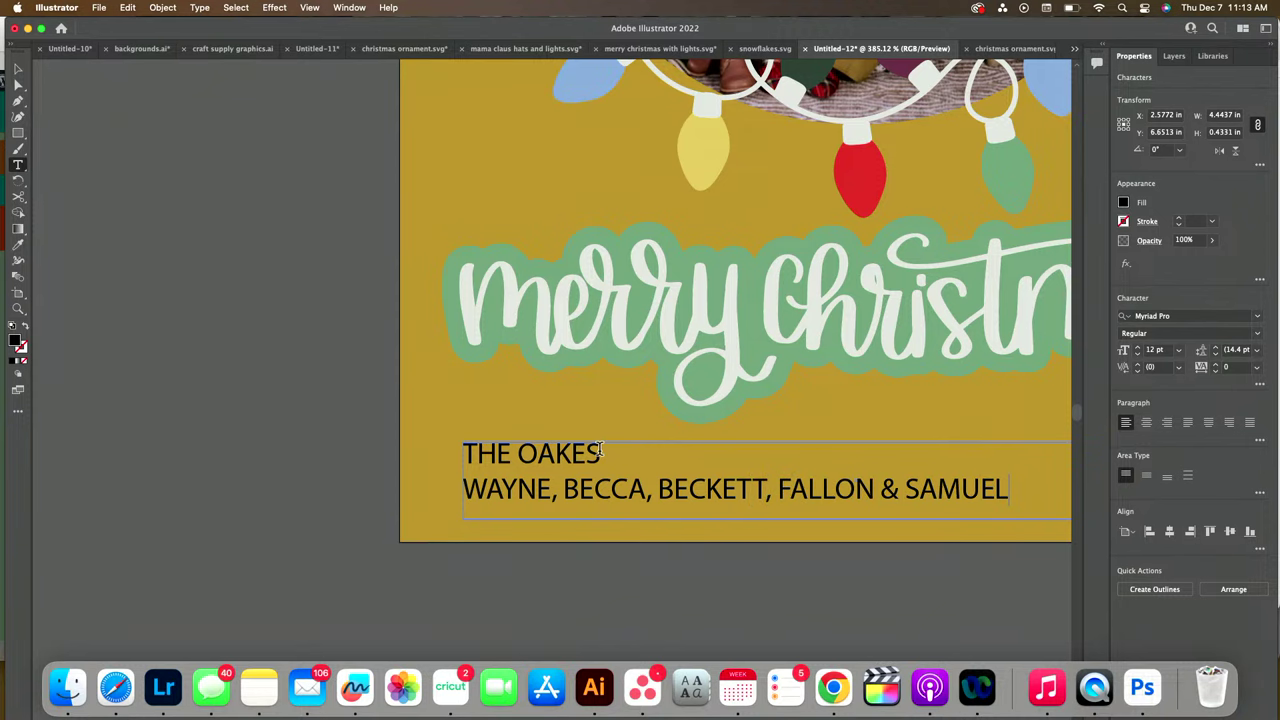
scroll(600, 450, down, 5)
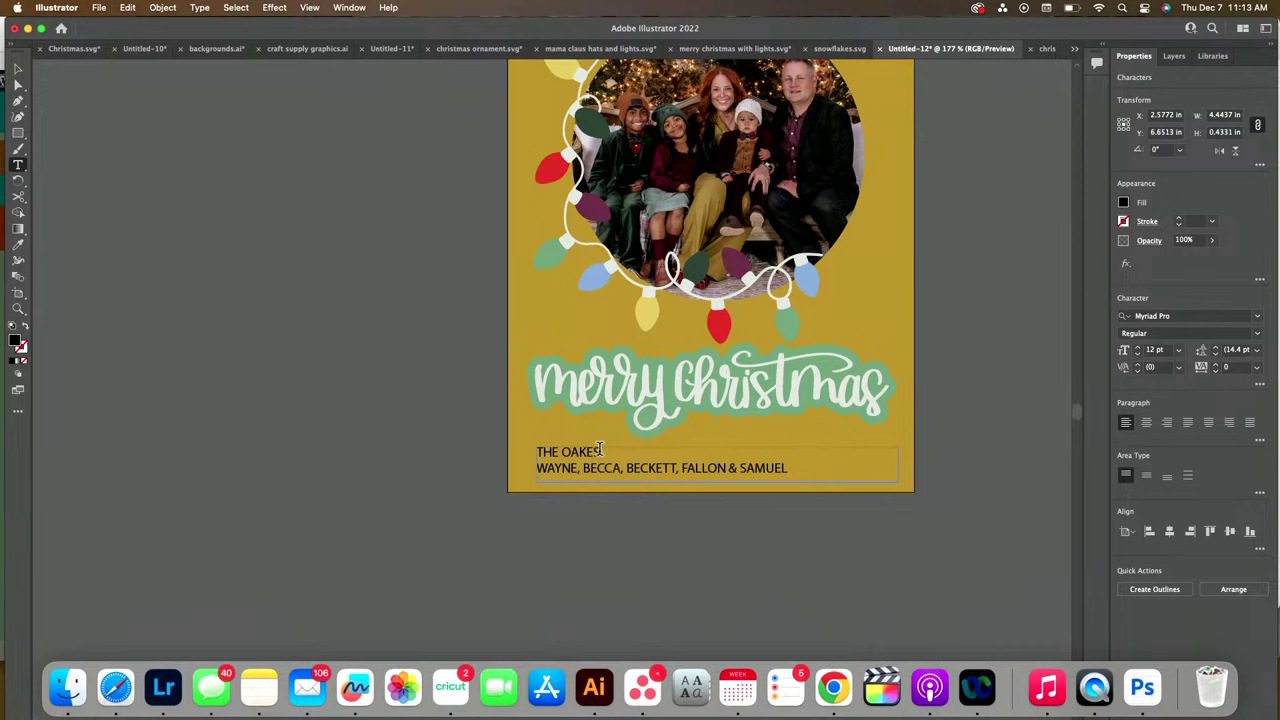
drag(786, 483, 490, 430)
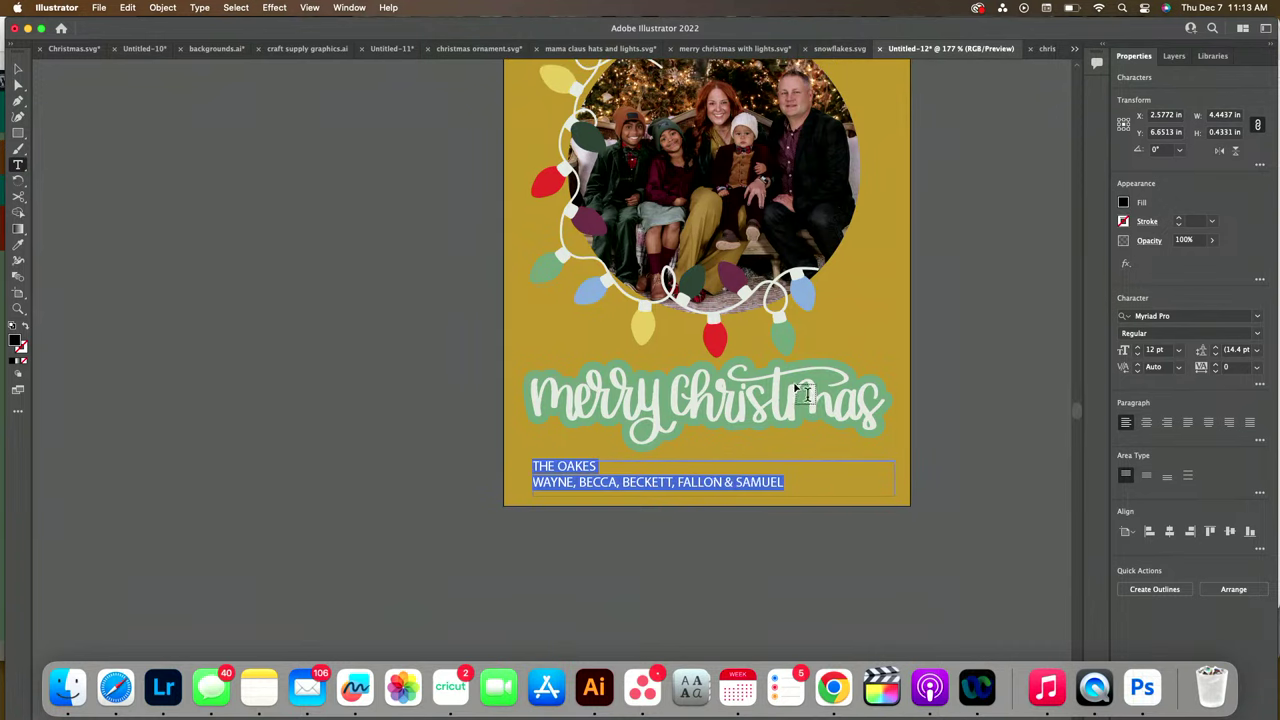
Step: Set the name text's font to Josefin Sans Bold
click(1204, 316)
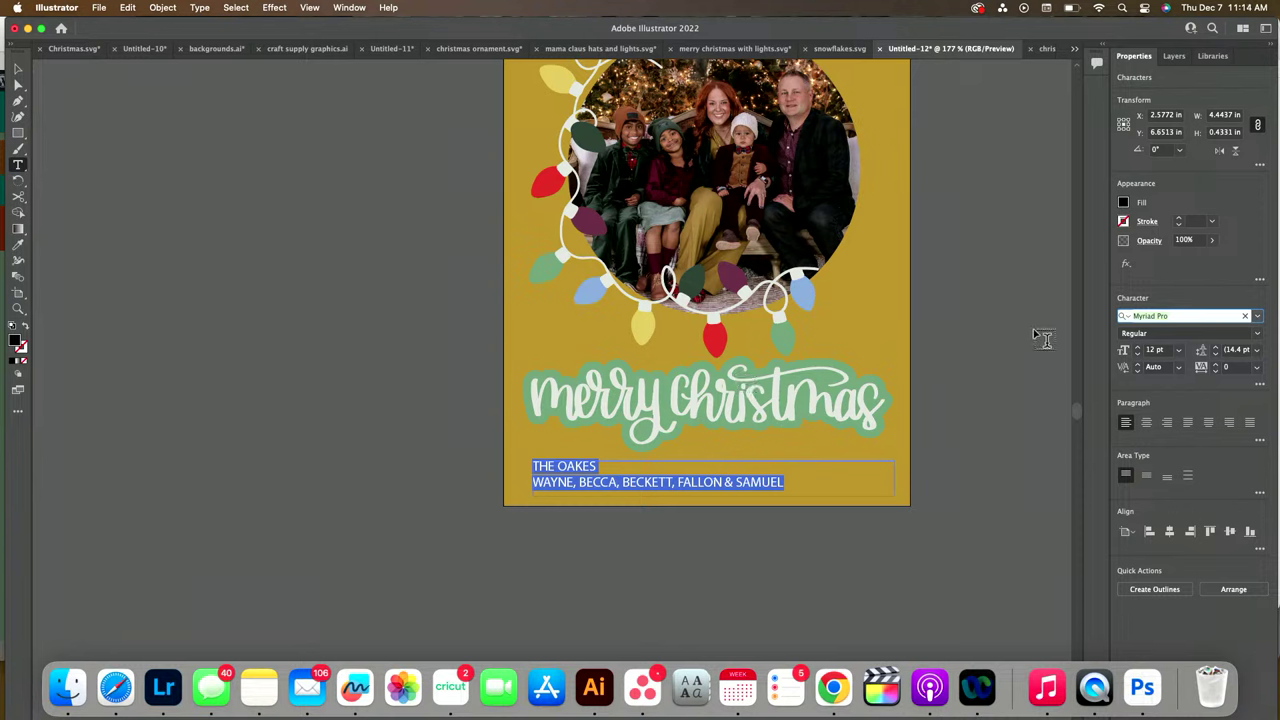
text(JOSB)
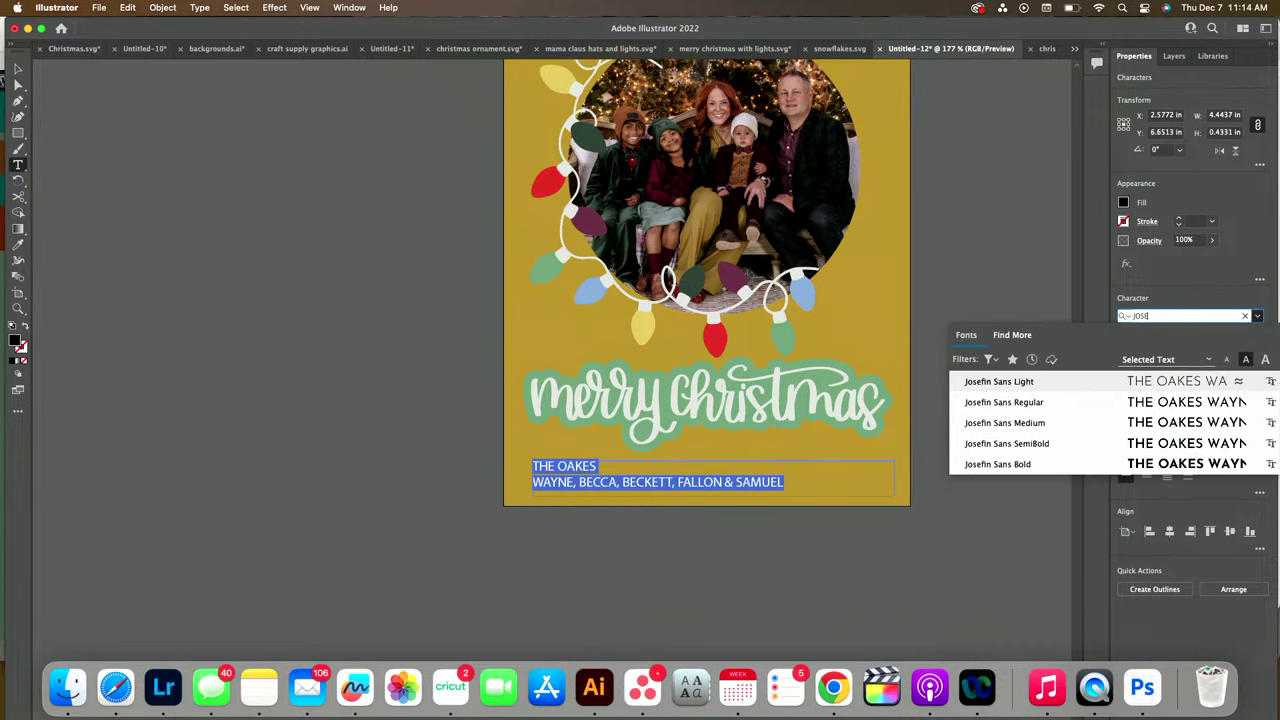
click(1230, 474)
Step: Center both name lines, undo the stray 'V' keystroke, and select the whole text box
scroll(730, 546, up, 5)
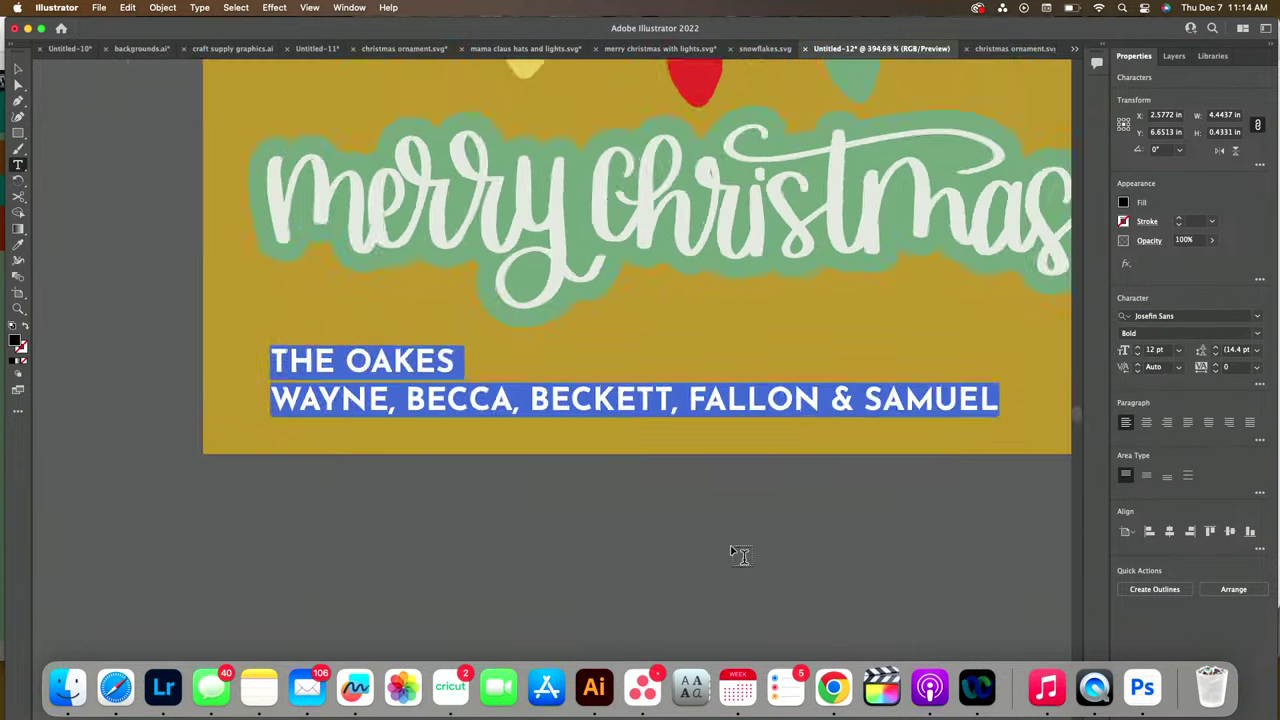
scroll(730, 545, down, 4)
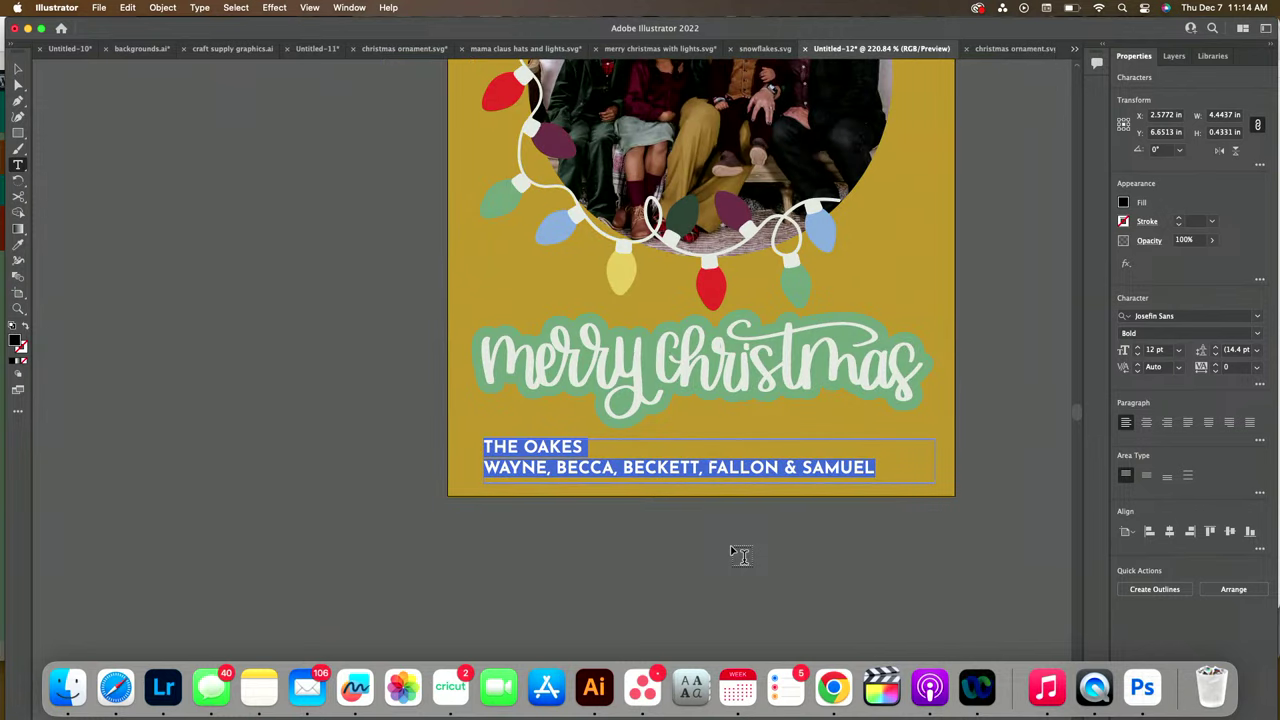
click(1146, 423)
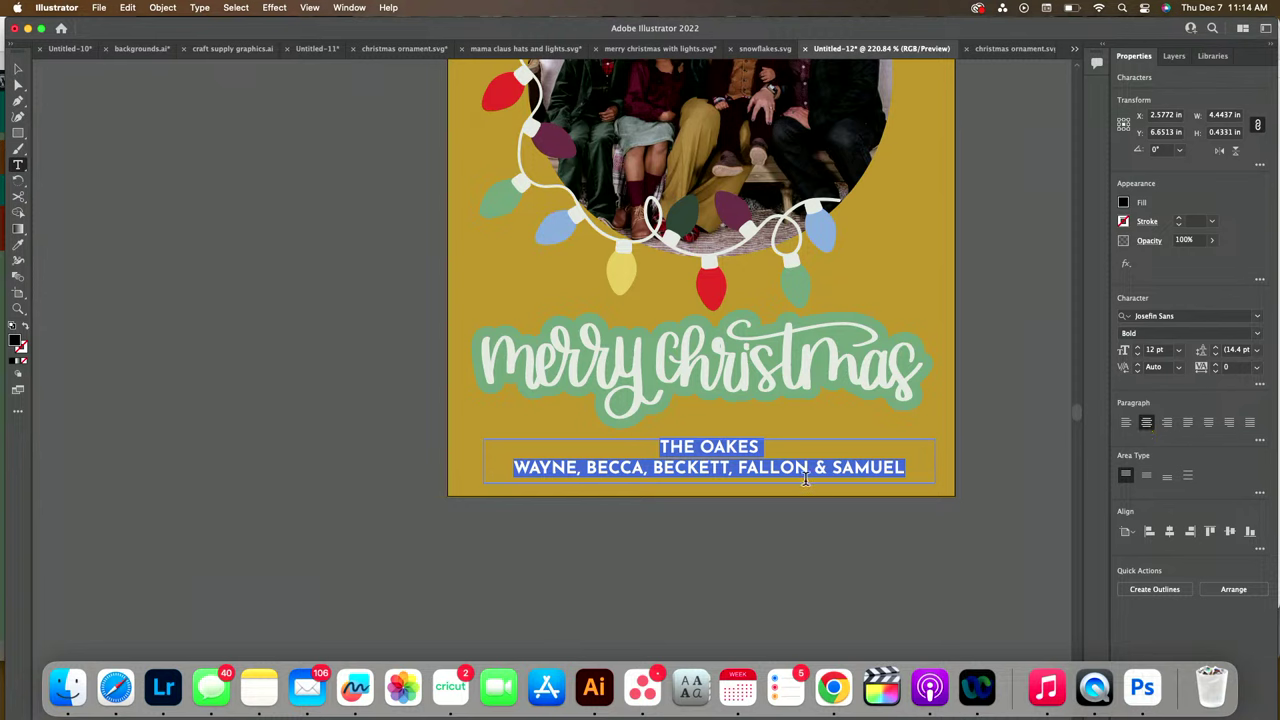
text(V)
key(super+z)
click(18, 69)
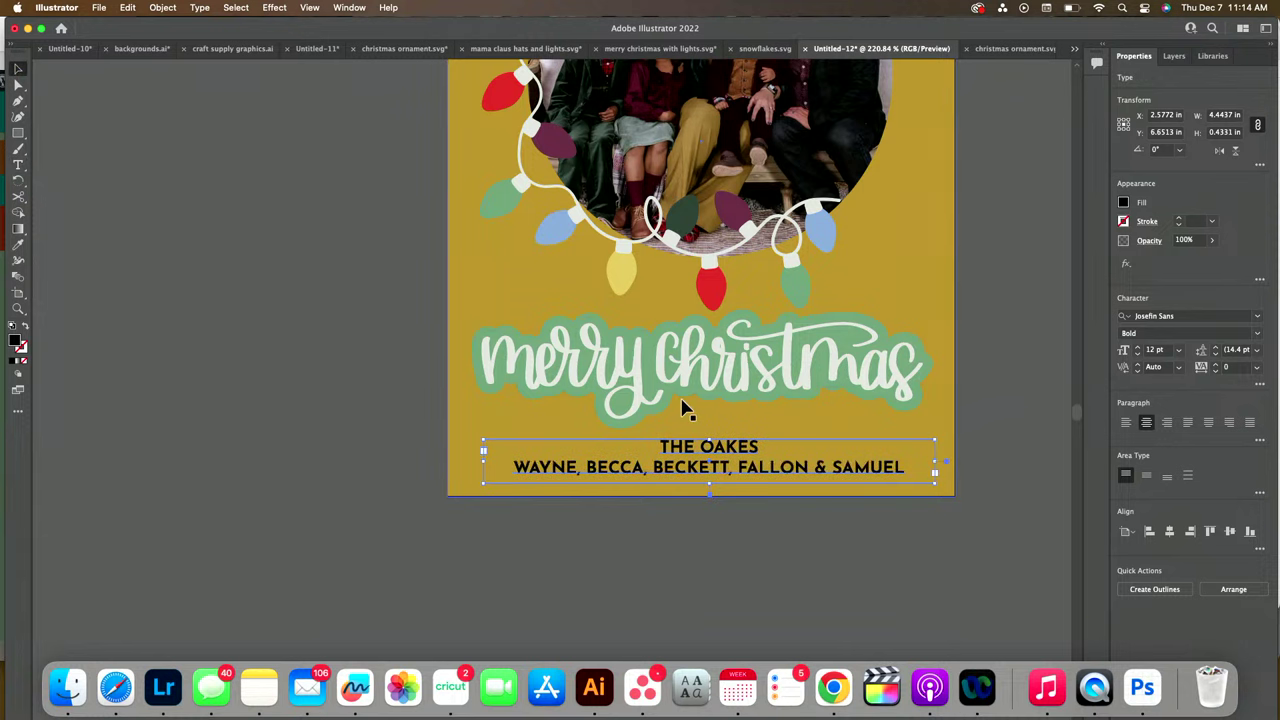
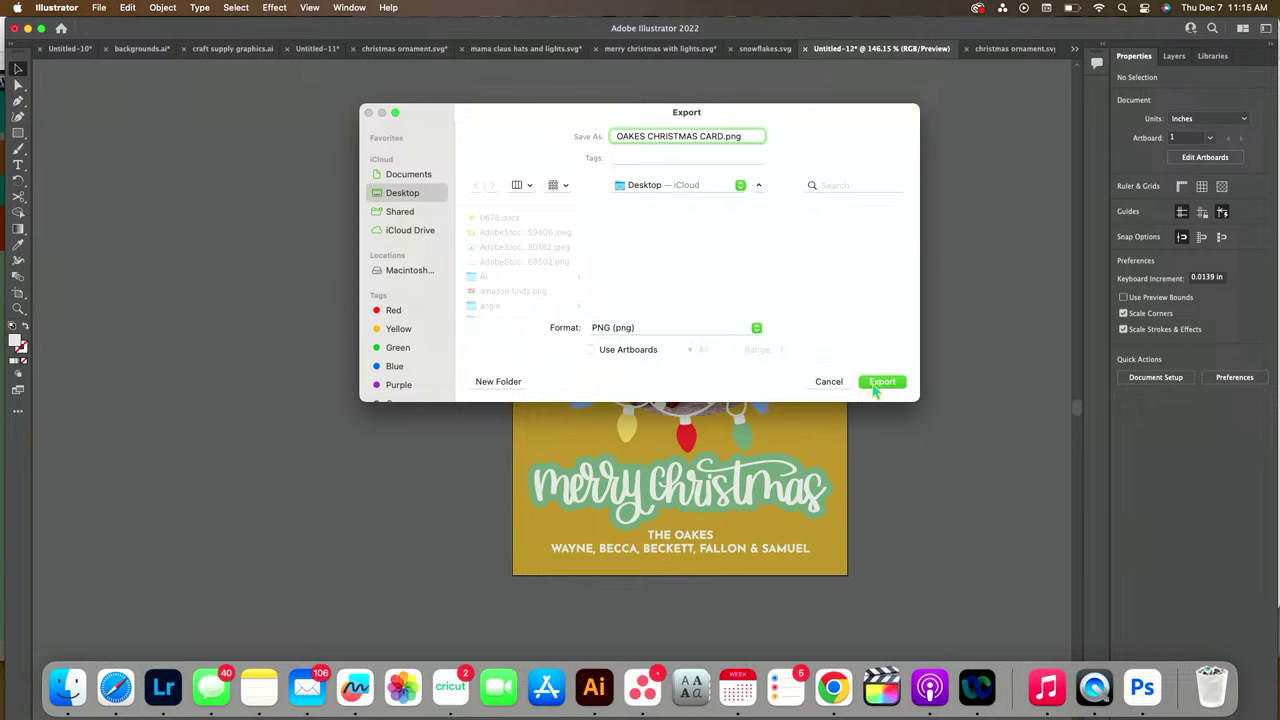
Step: Export the card from Illustrator as a High (300 ppi) PNG, then bring Cricut Design Space forward
click(884, 383)
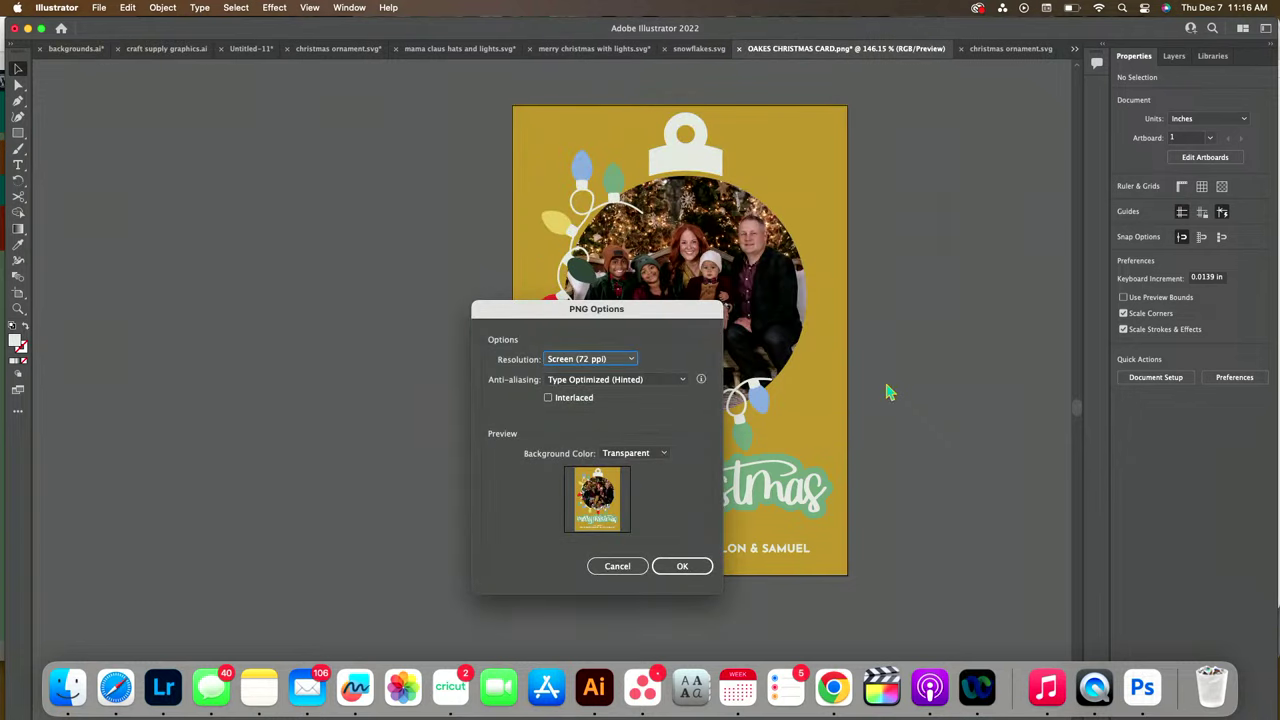
click(582, 362)
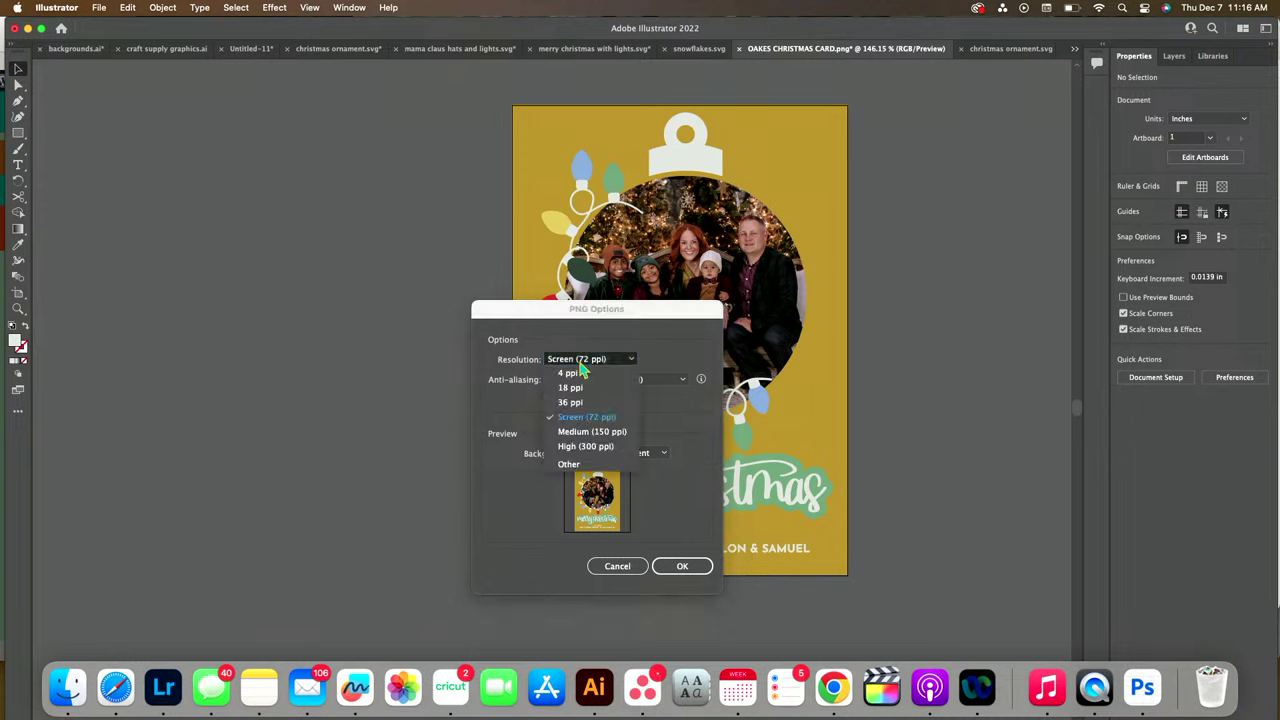
click(588, 449)
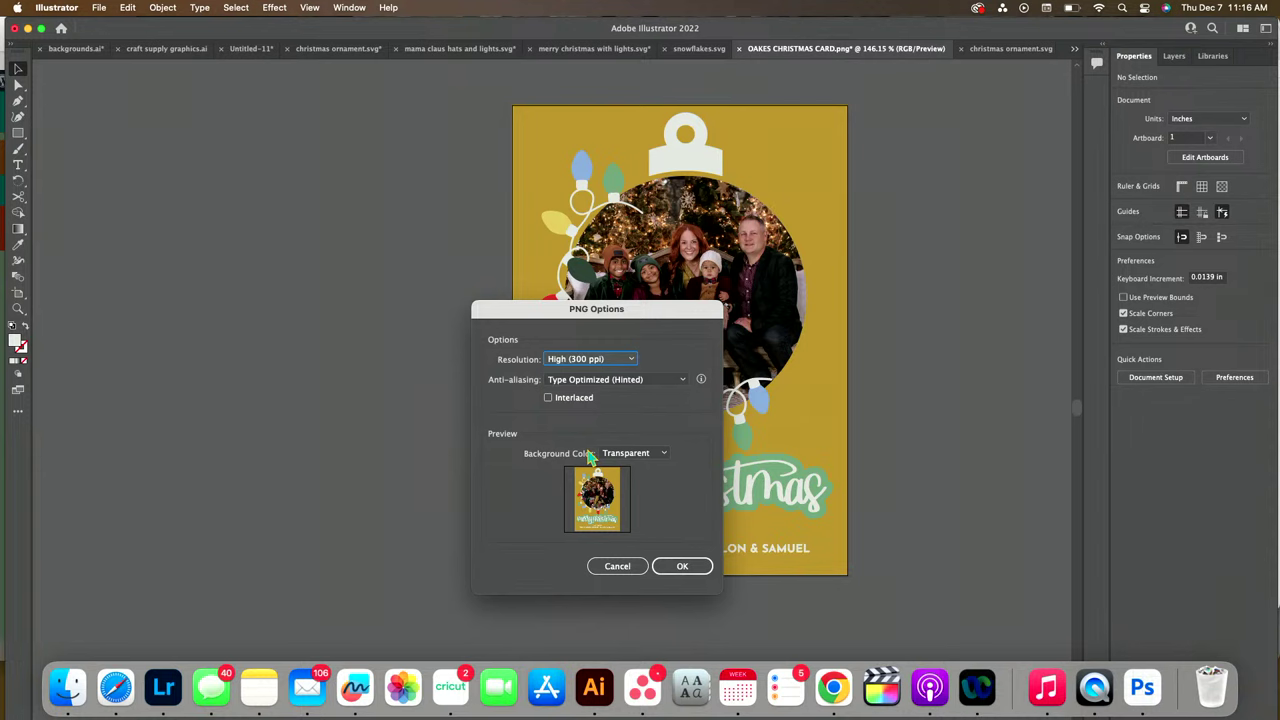
click(684, 568)
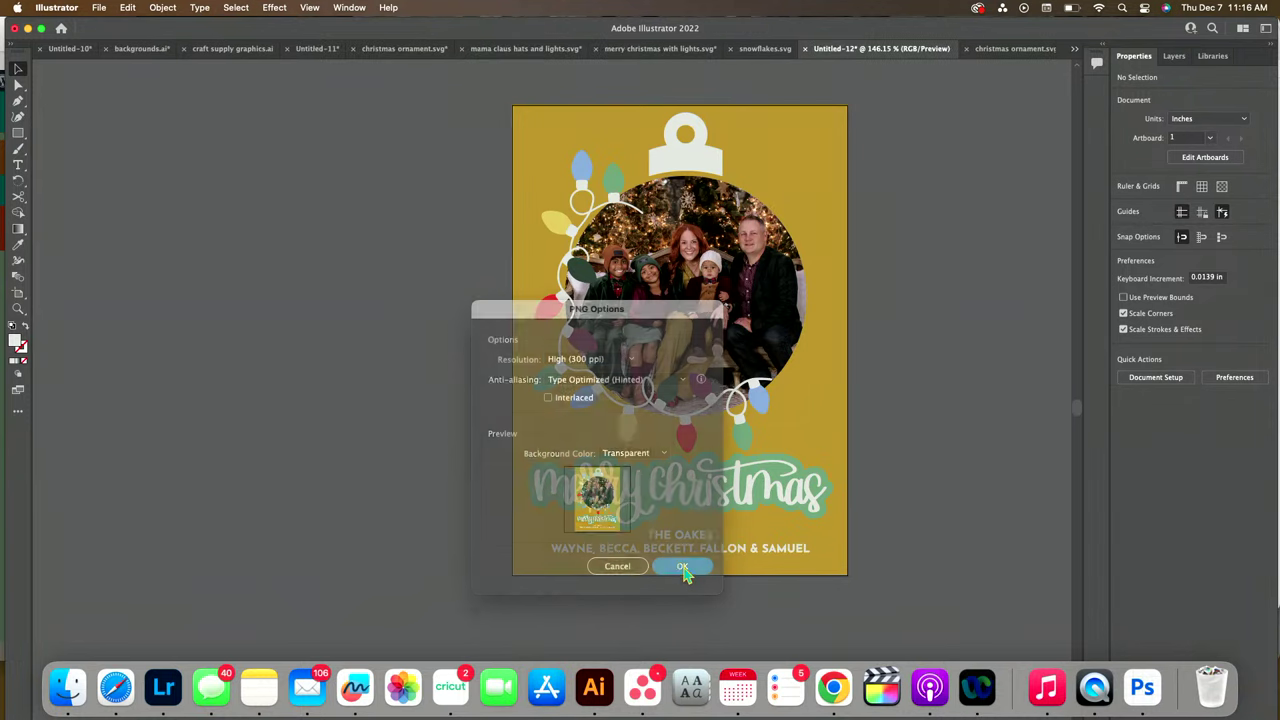
click(448, 700)
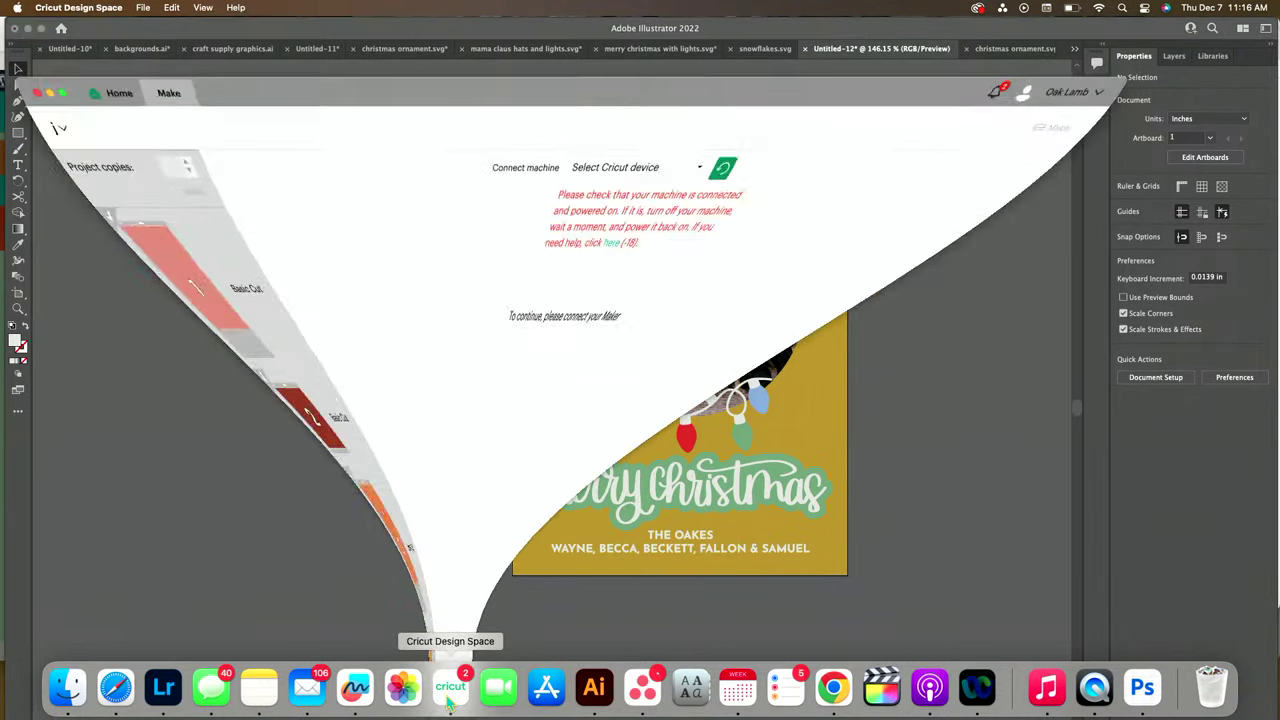
Step: Return to the canvas and delete all the alphabet letters
click(1100, 641)
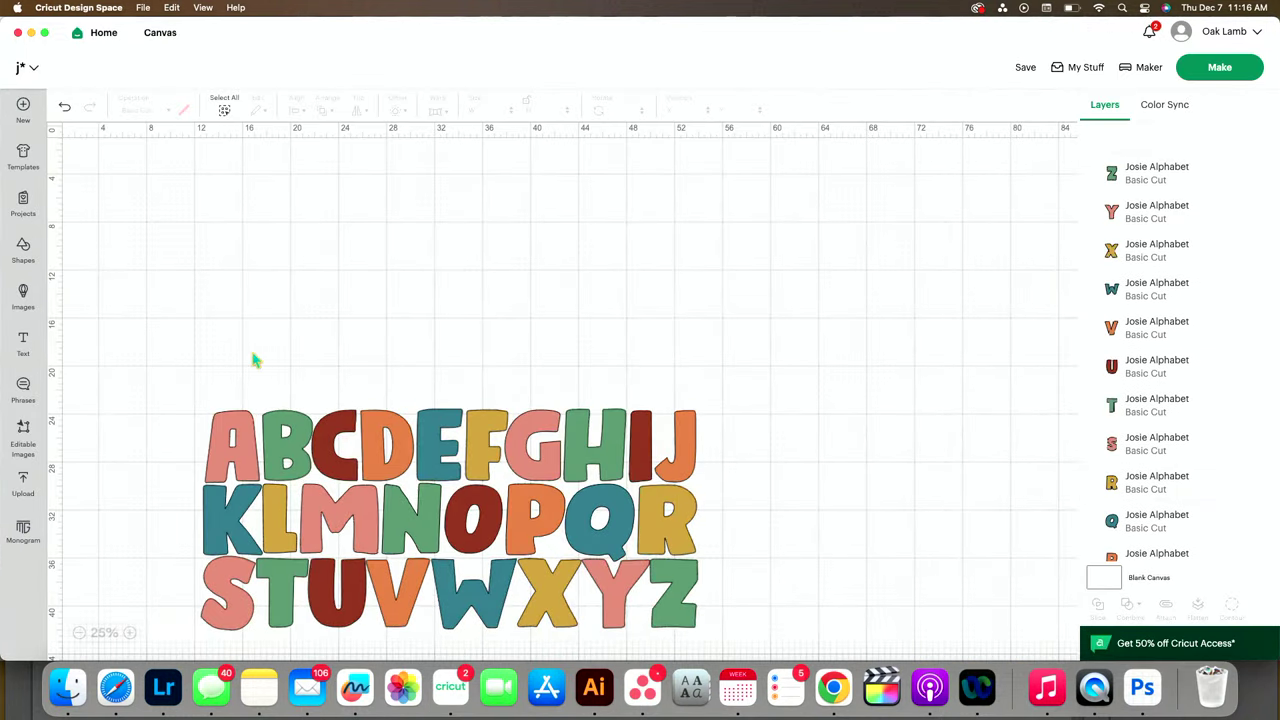
scroll(254, 360, down, 3)
key(super+a)
key(Delete)
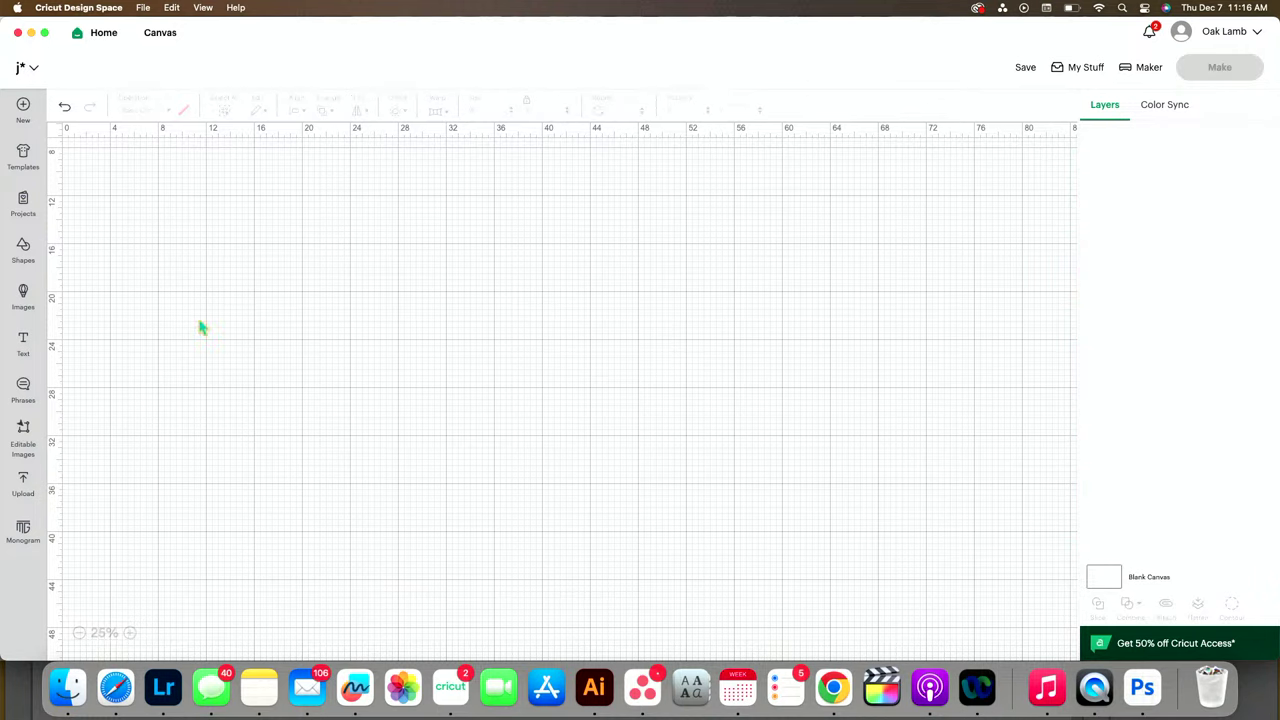
Step: Upload the card PNG as a Complex, Print Then Cut image and add it to the canvas
click(22, 484)
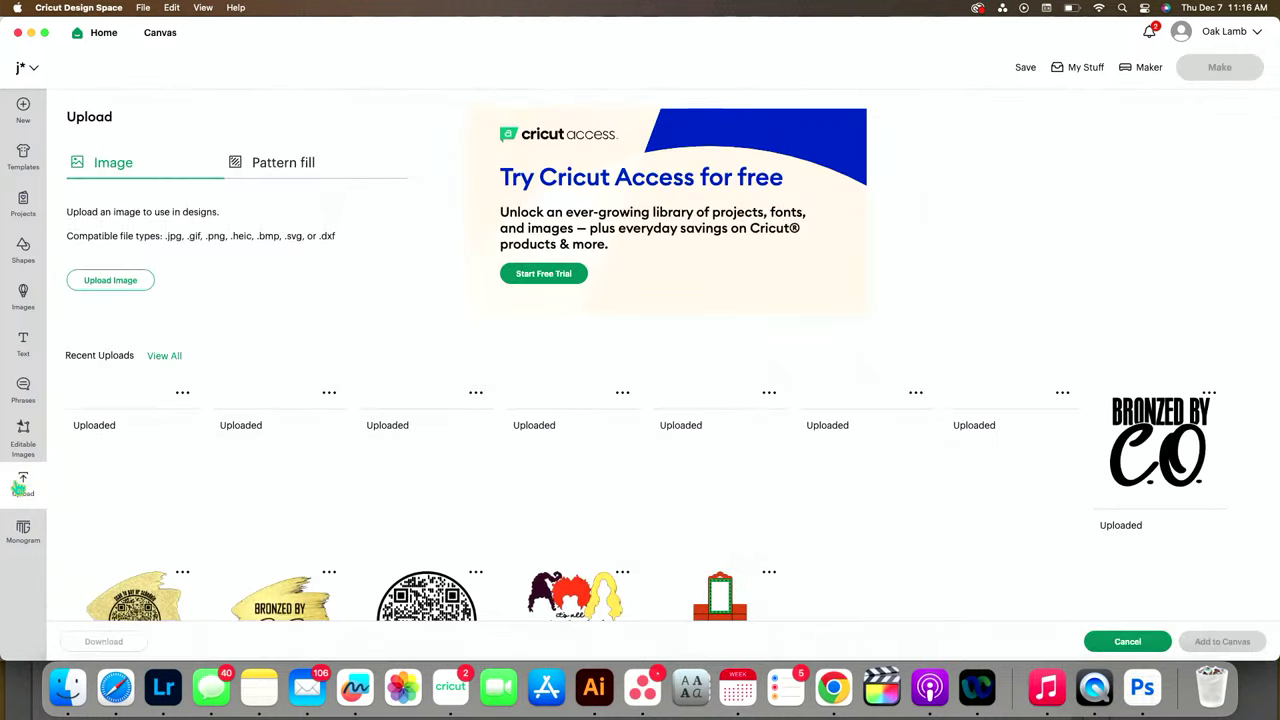
click(110, 280)
click(643, 322)
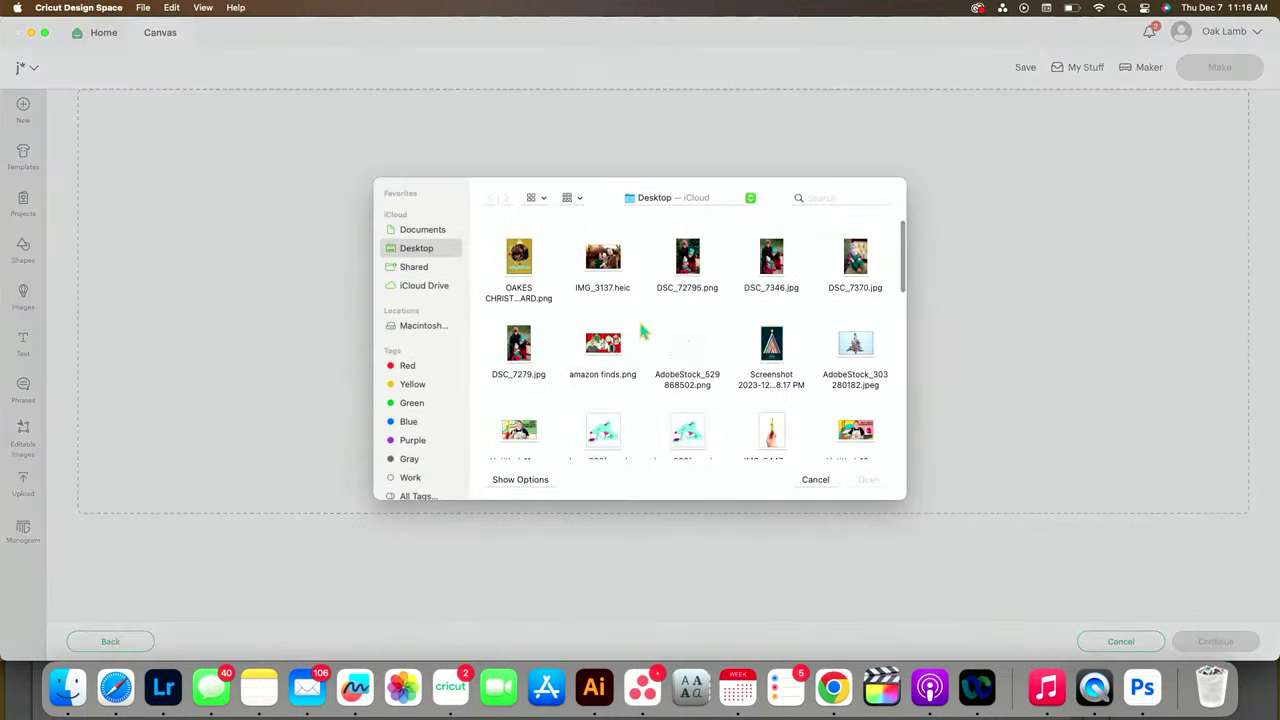
click(517, 269)
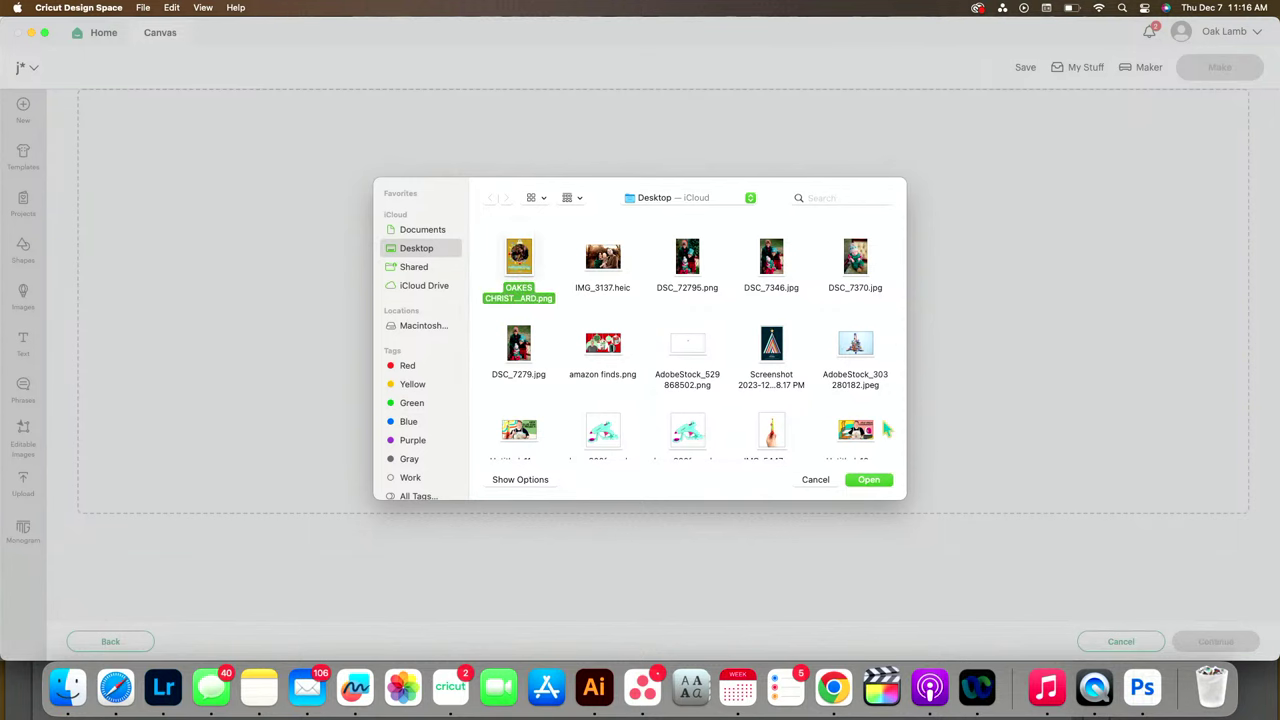
click(890, 480)
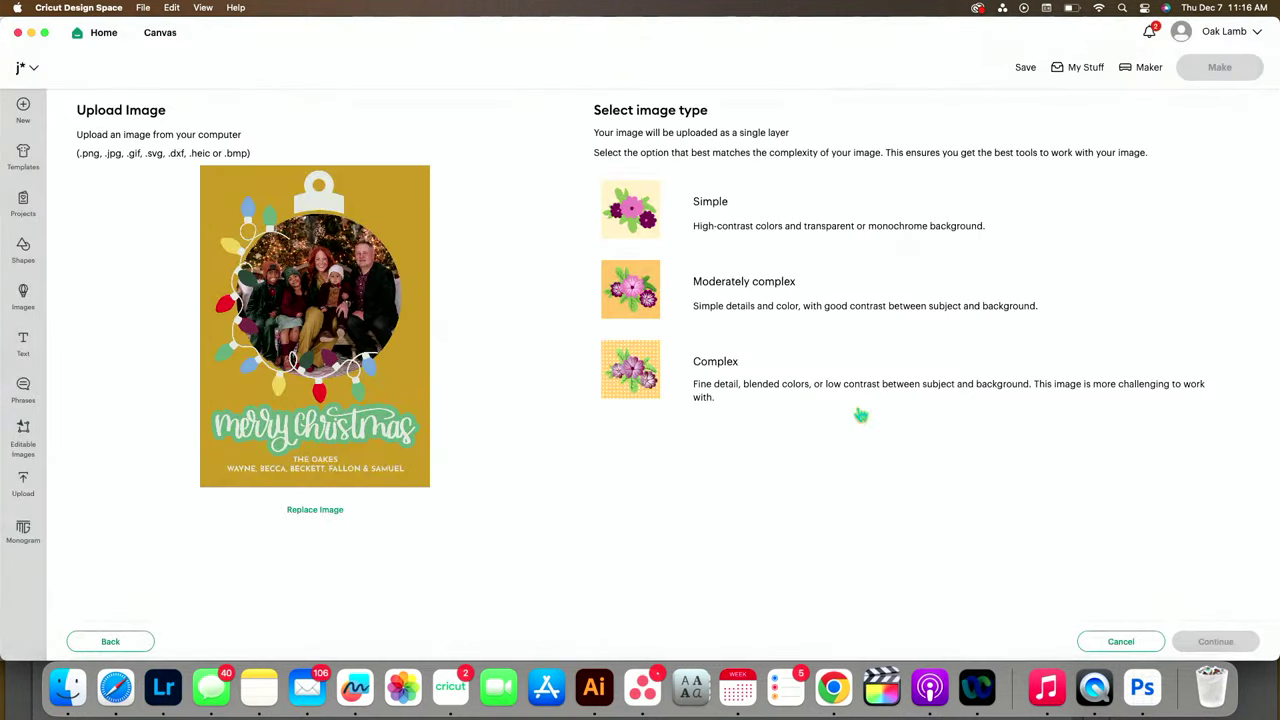
click(840, 398)
click(1241, 650)
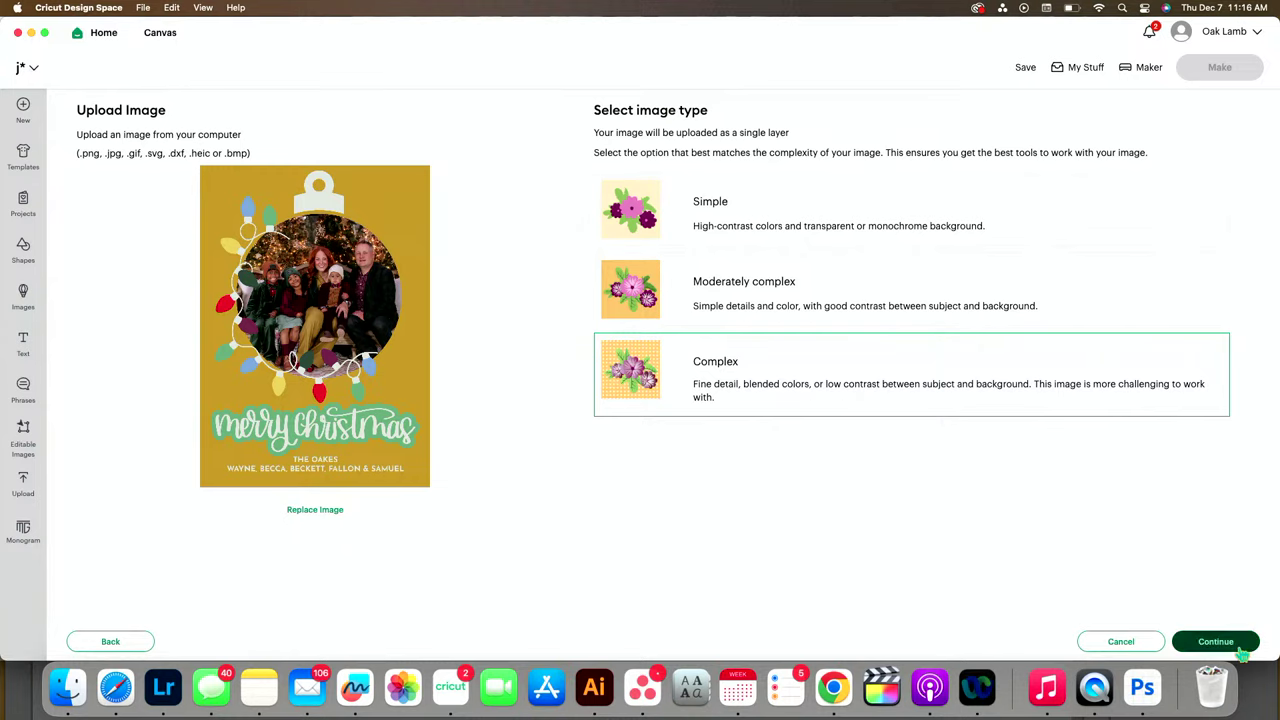
click(1212, 643)
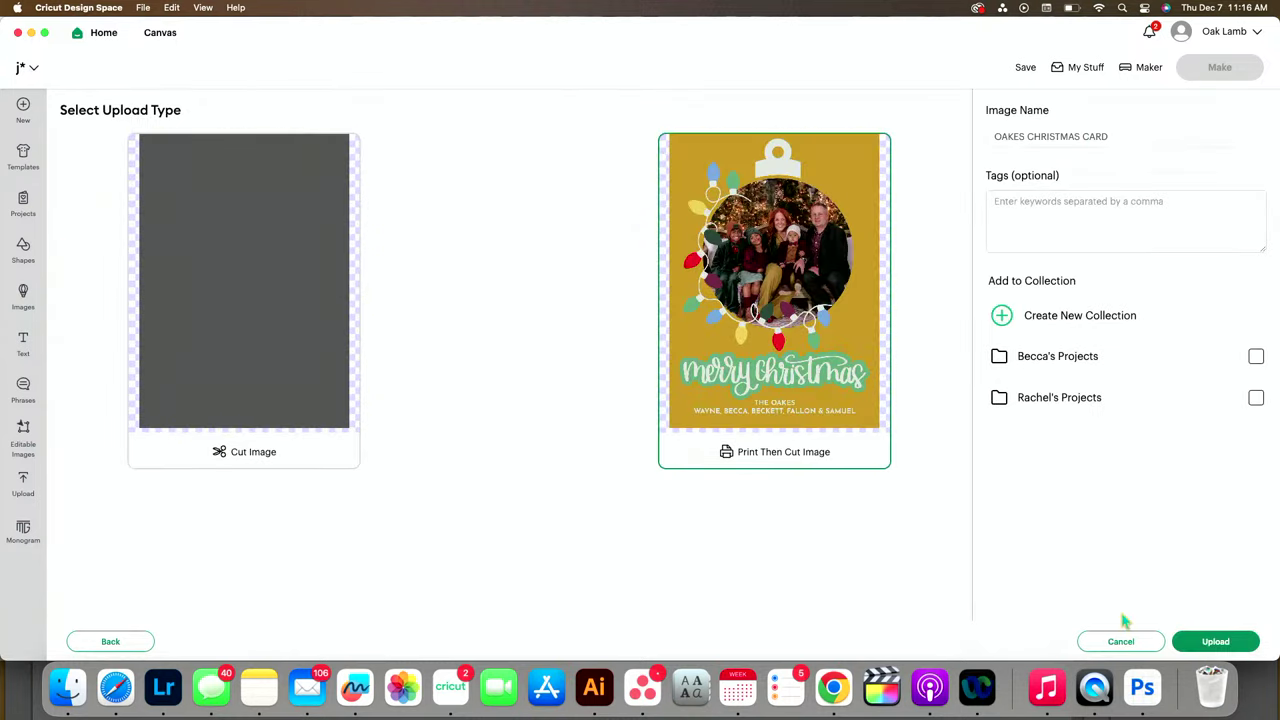
click(1230, 648)
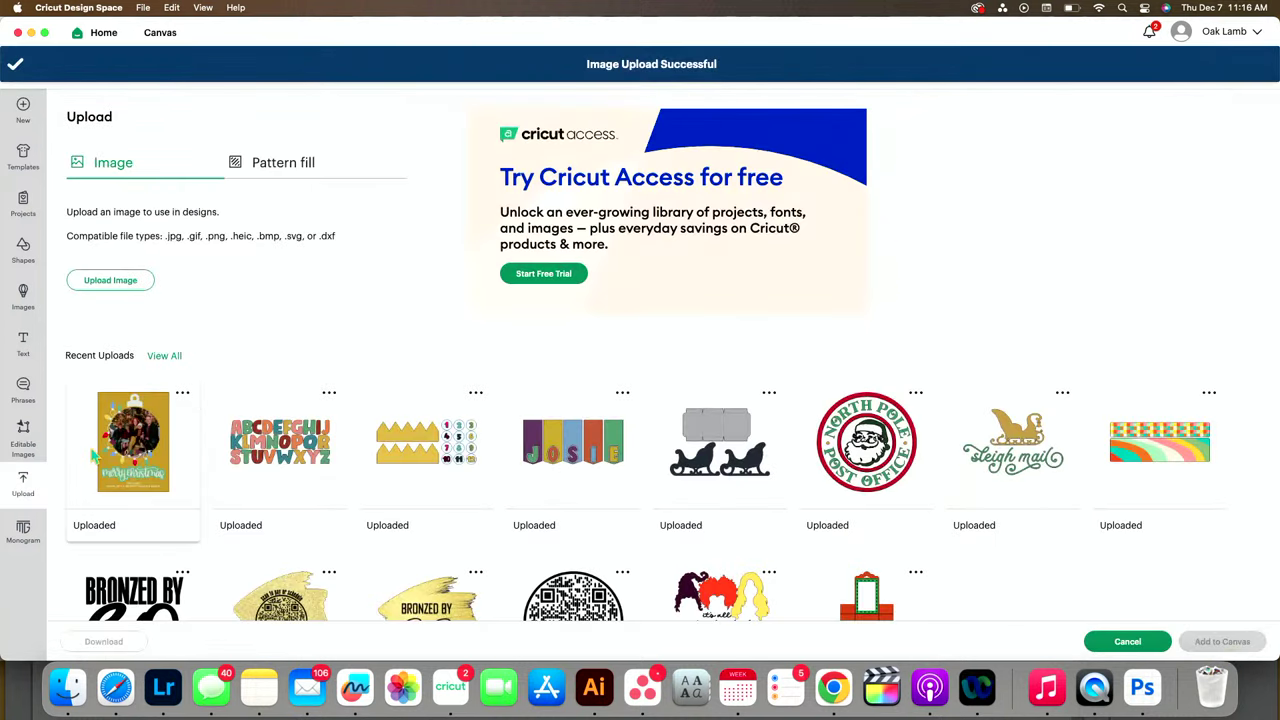
click(1225, 641)
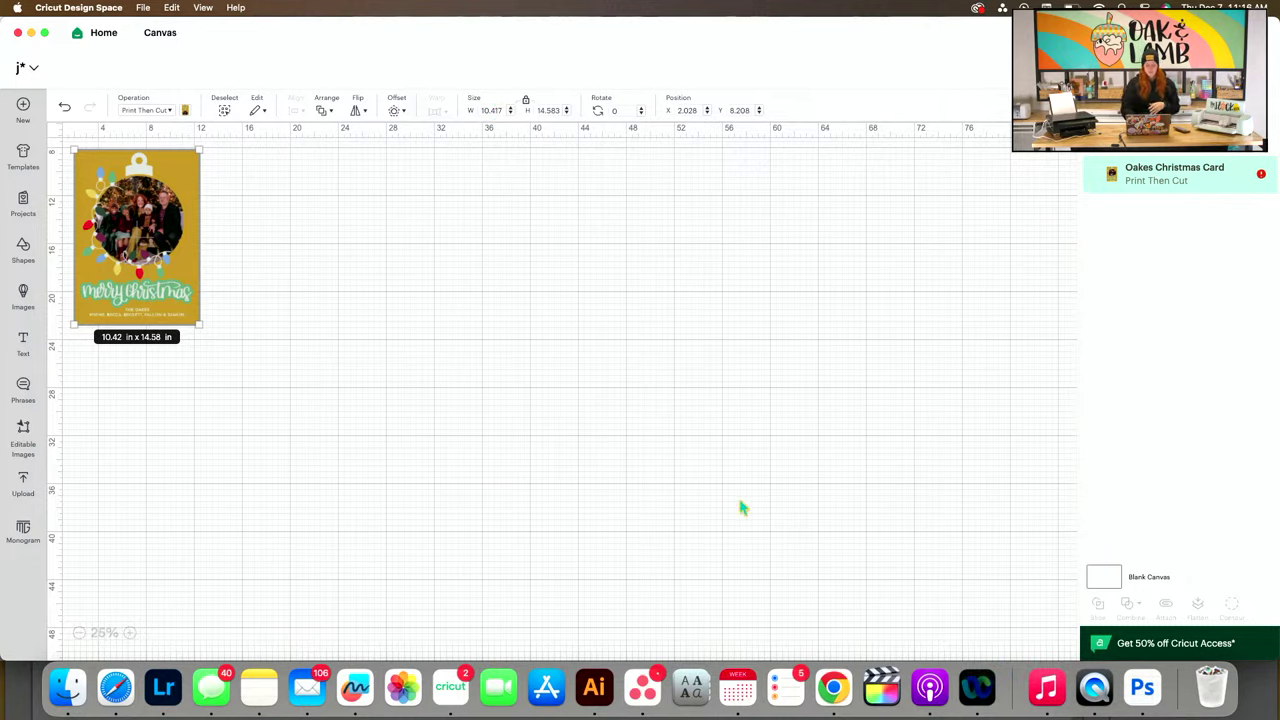
click(594, 687)
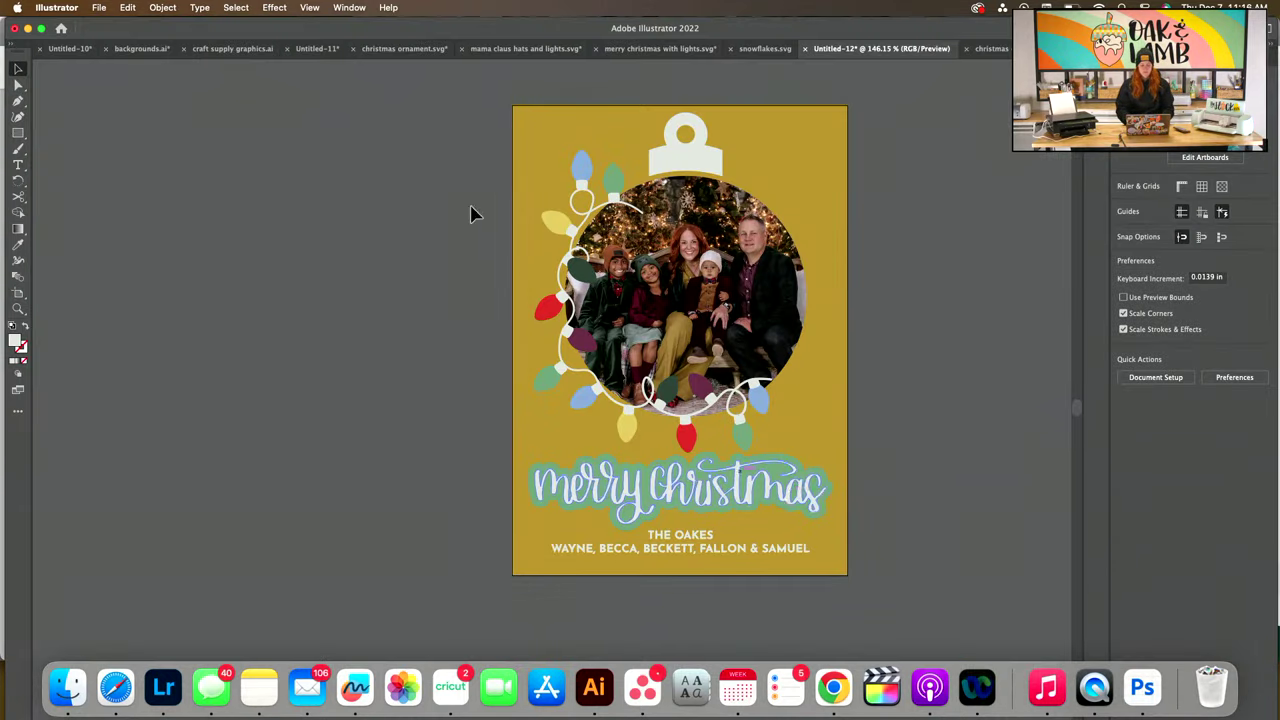
Step: Open and cancel Illustrator's export window, then undo the family photo in the ornament
click(100, 8)
mouse_move(156, 277)
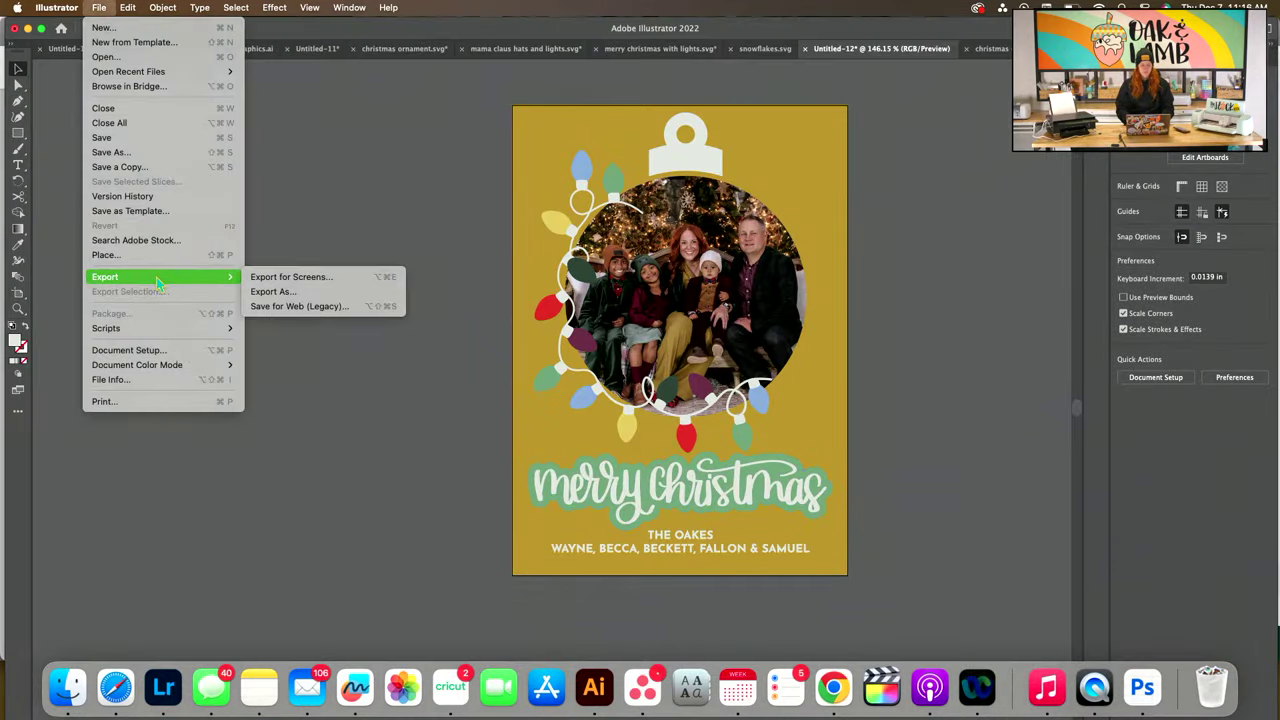
click(300, 292)
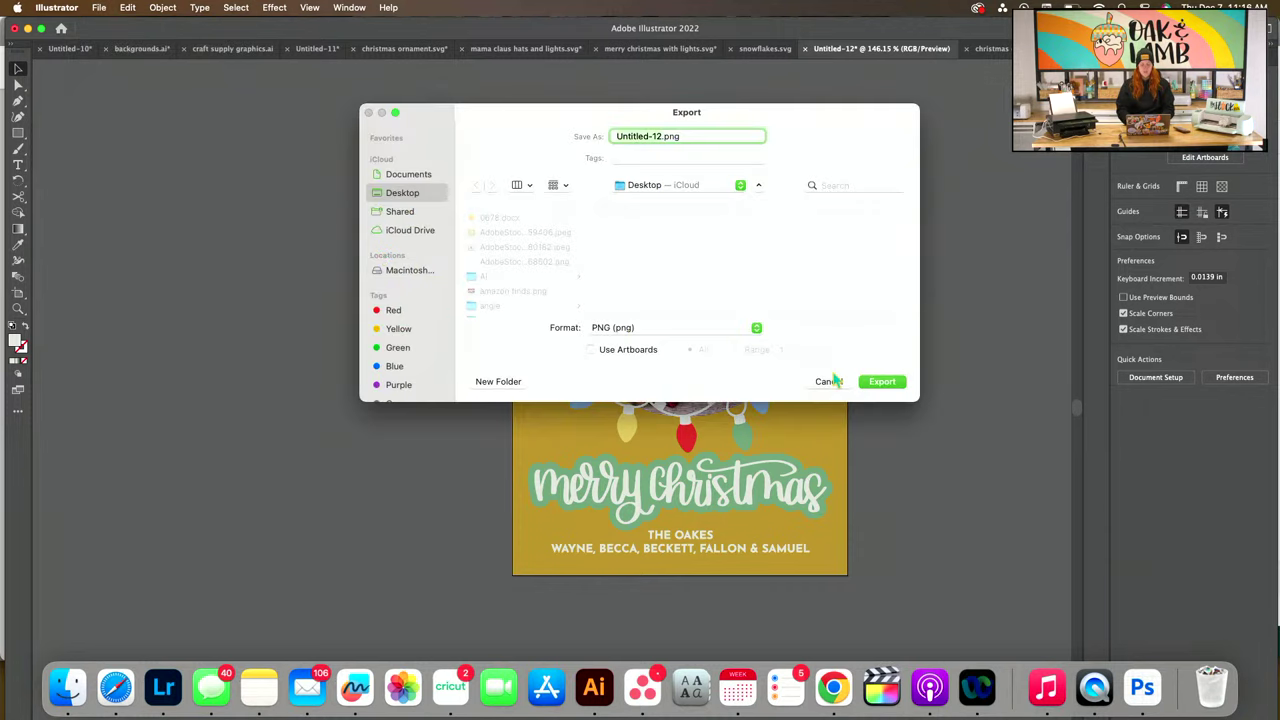
click(829, 381)
key(super+z)
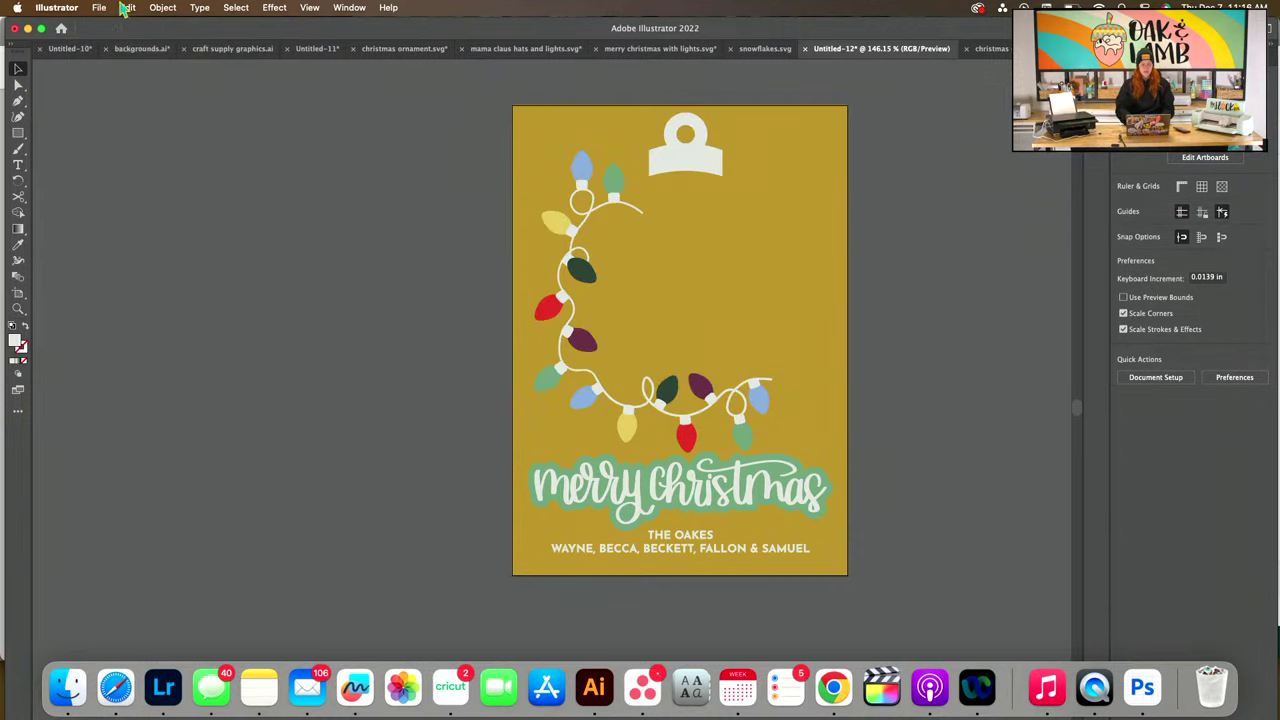
Step: Start an SVG export of the card, cancel the SVG Options, and return to Cricut
click(100, 8)
mouse_move(160, 277)
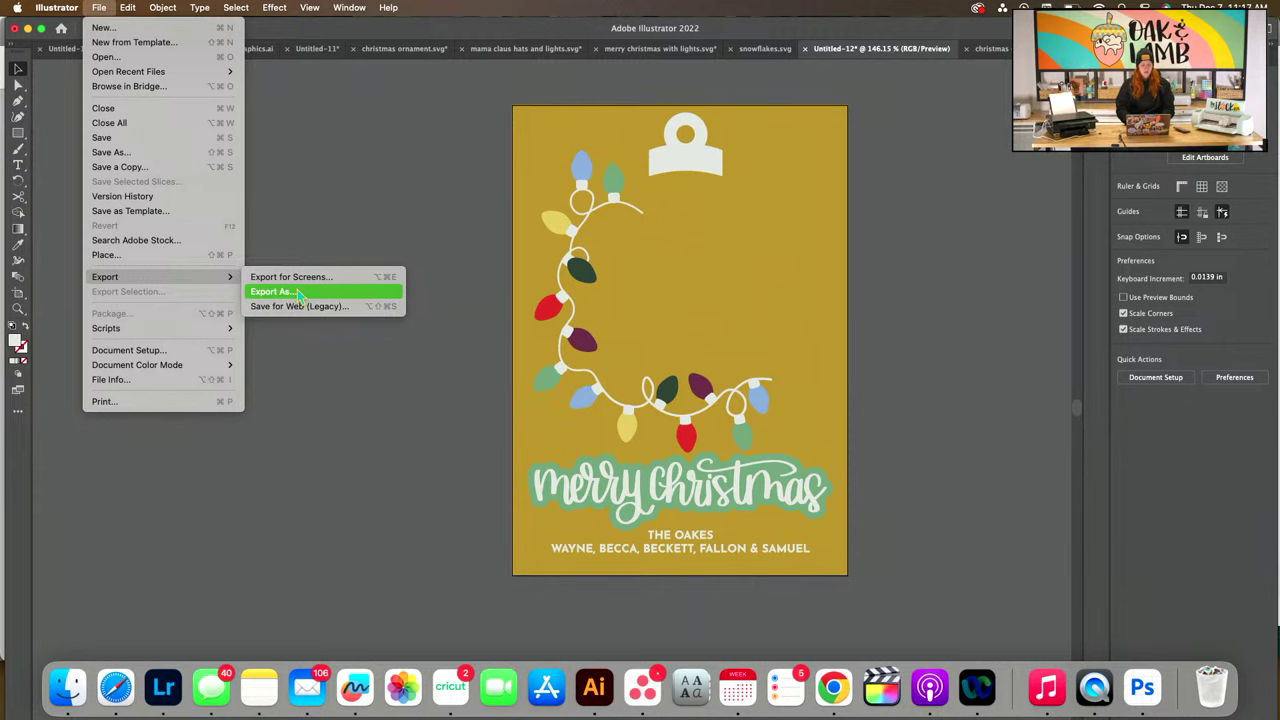
click(297, 289)
click(748, 331)
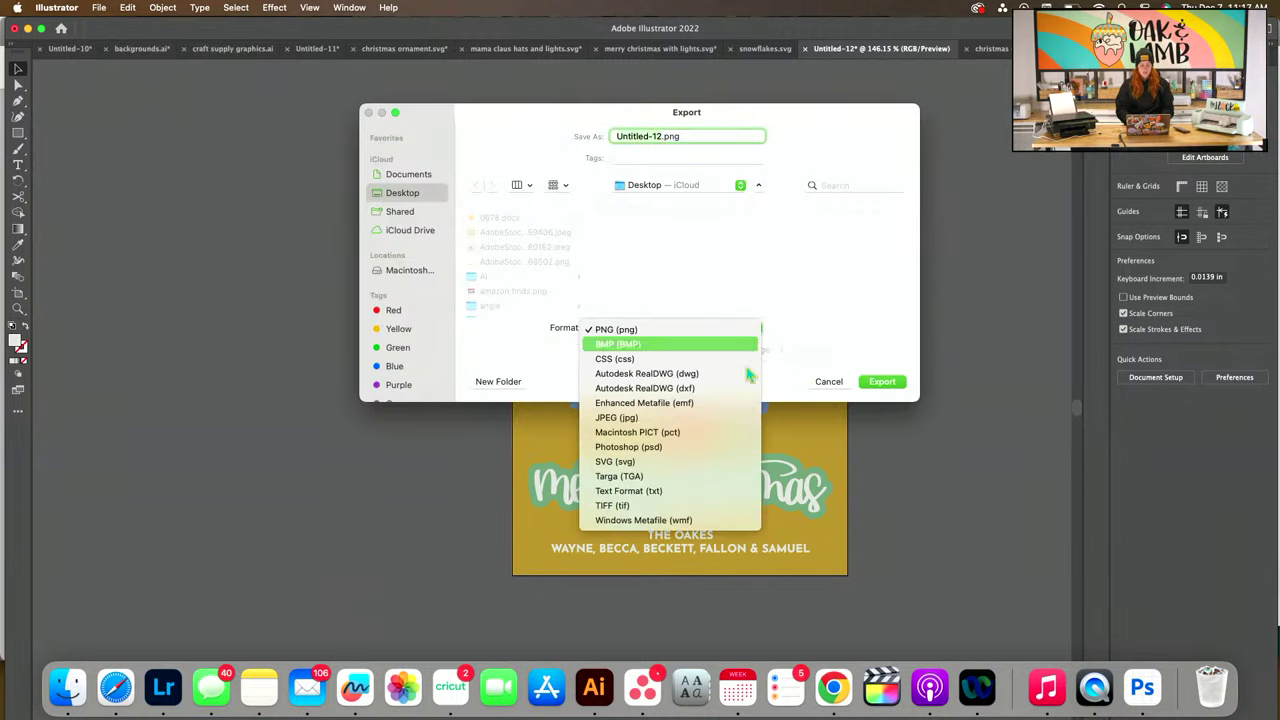
click(670, 461)
click(881, 382)
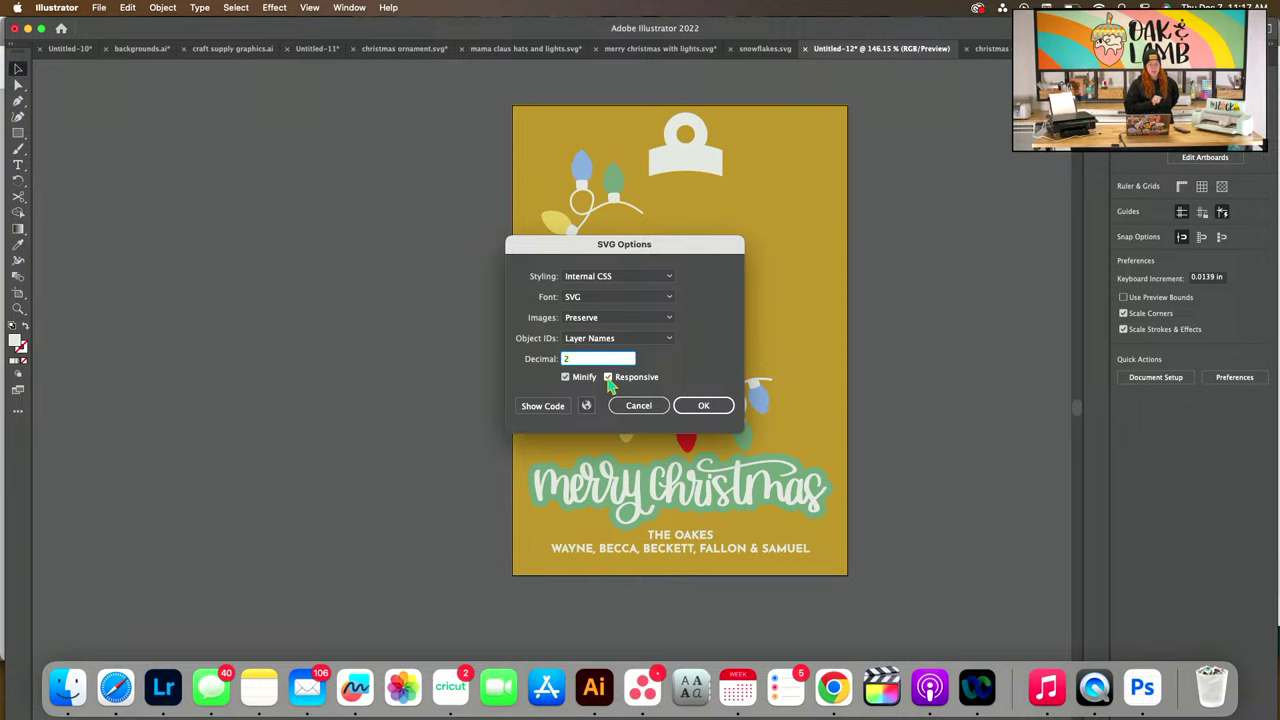
click(638, 405)
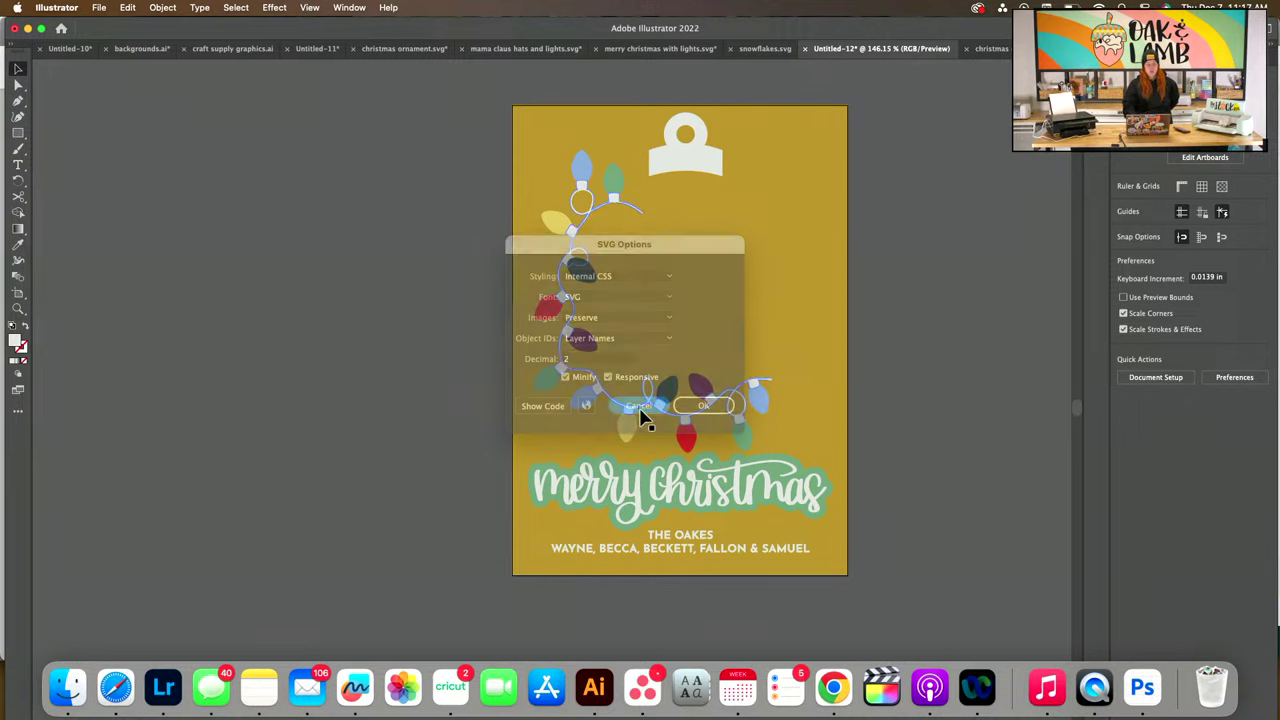
click(450, 686)
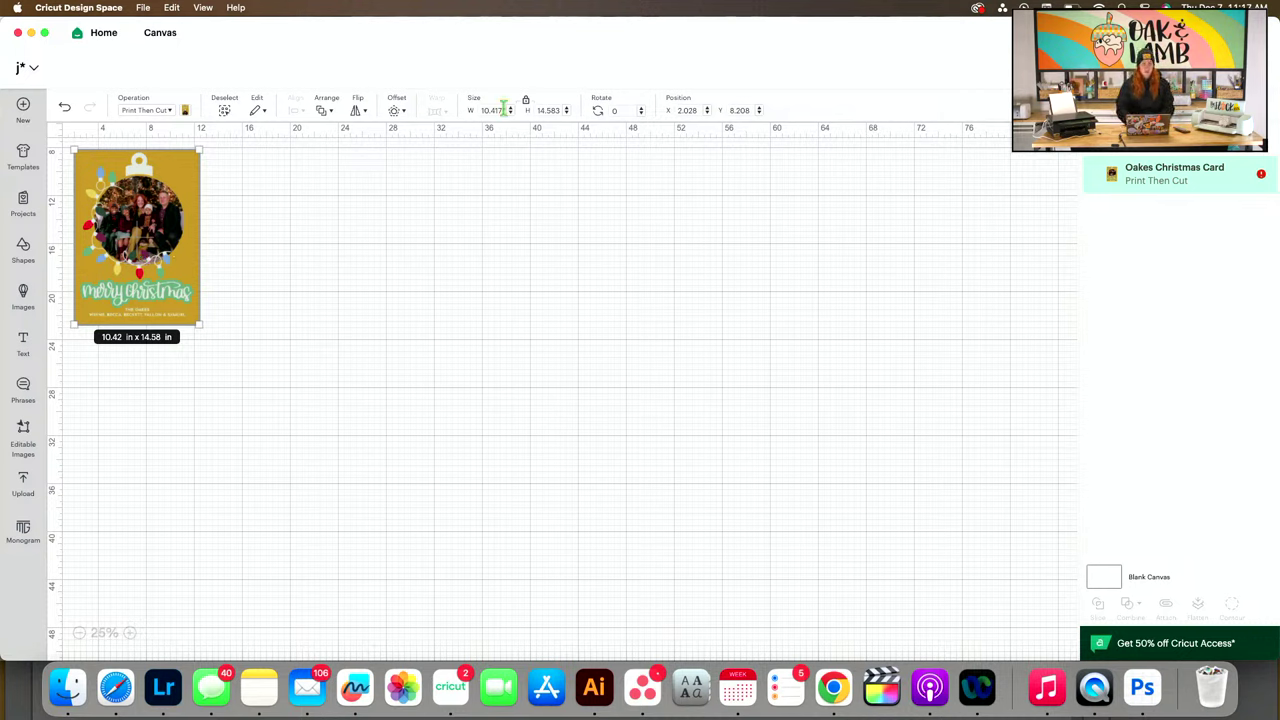
Step: Use Export As to export the card as a PNG with Use Artboards checked
click(594, 686)
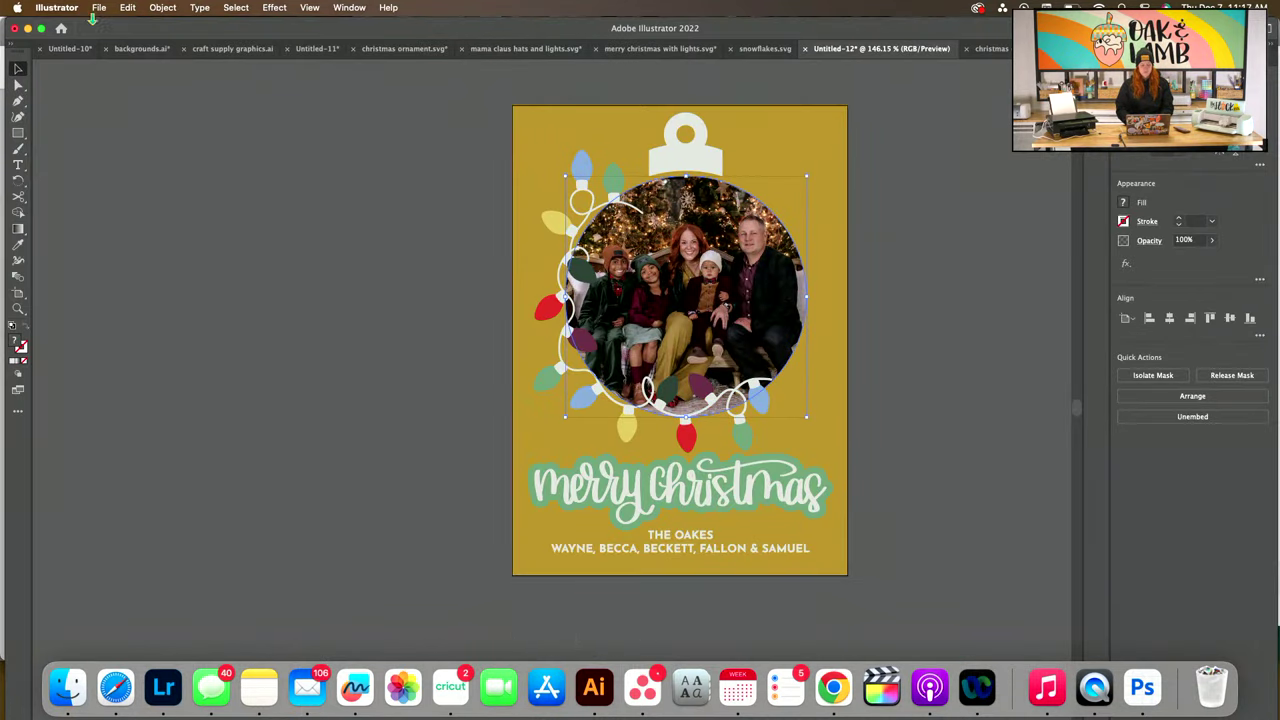
click(99, 8)
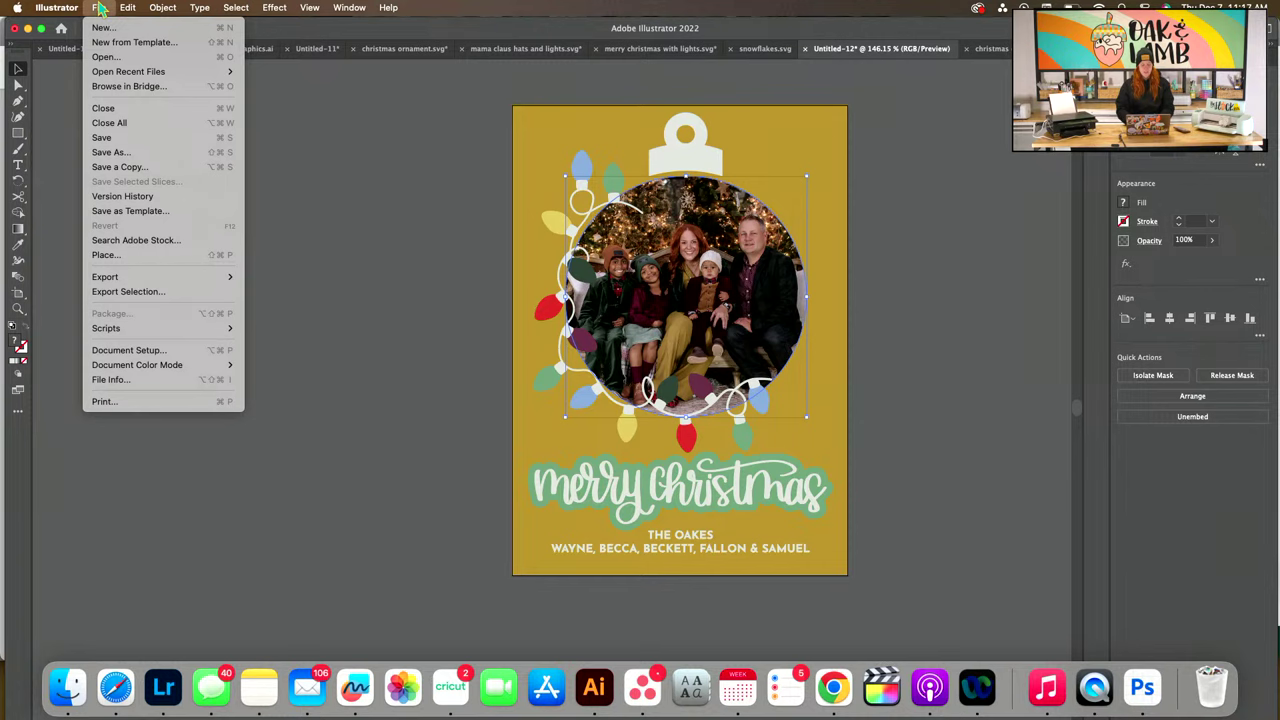
click(99, 8)
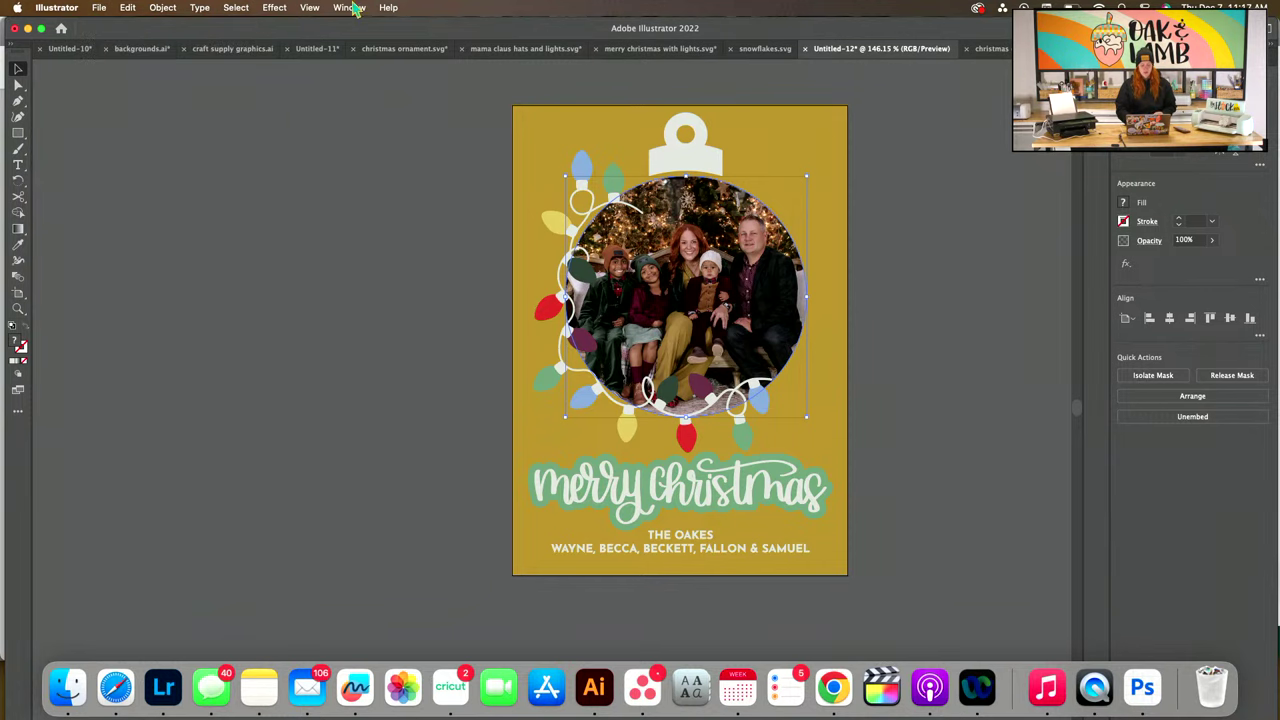
click(100, 8)
mouse_move(112, 280)
click(340, 290)
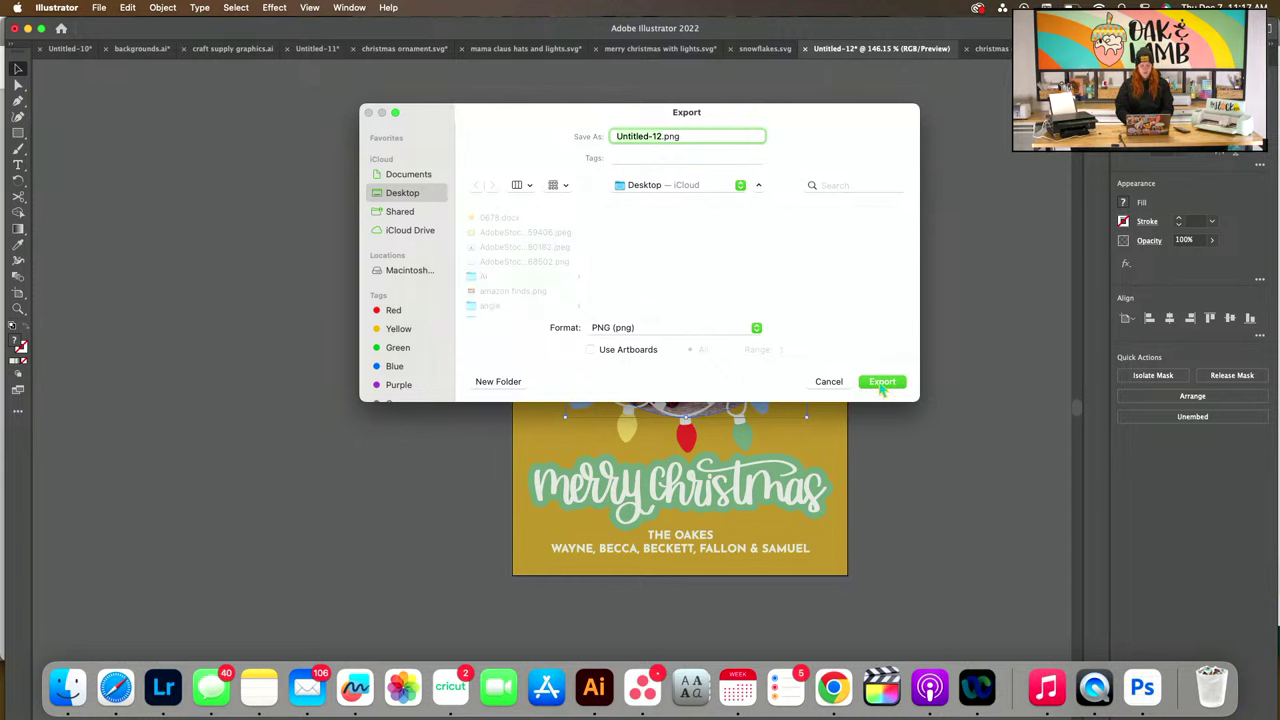
click(590, 350)
click(893, 384)
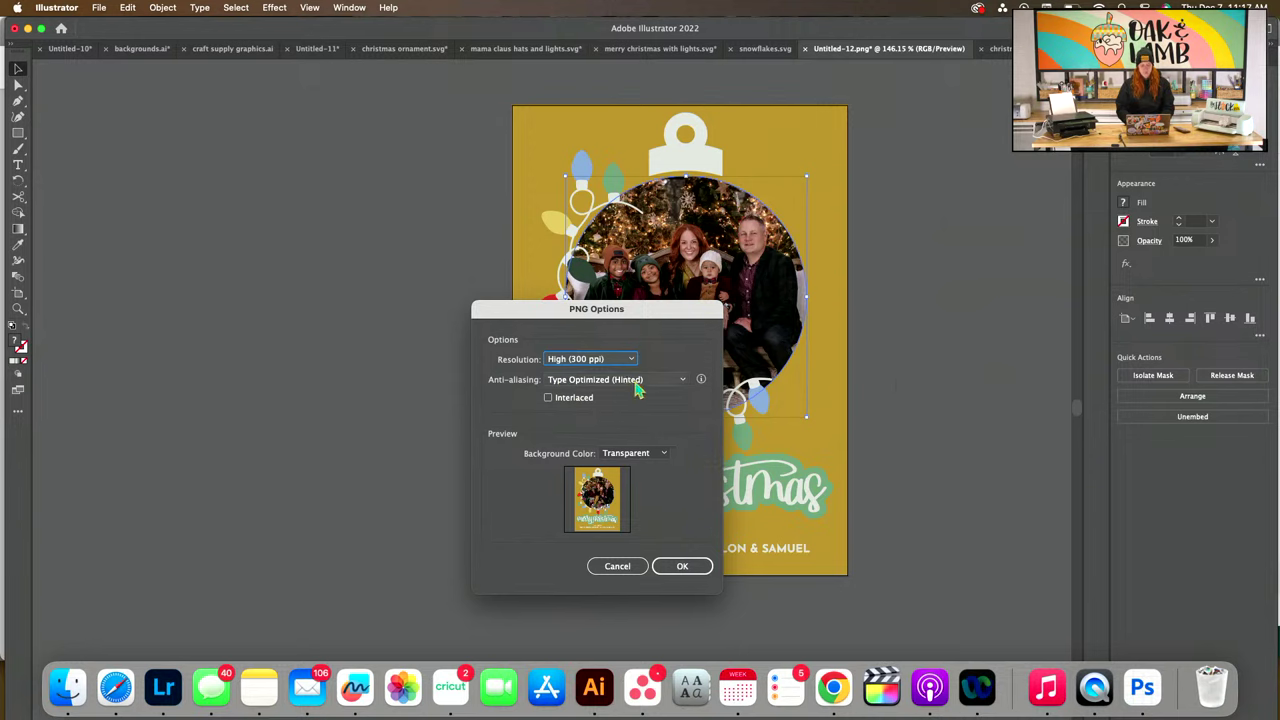
Step: Confirm 300 ppi with Type Optimized (Hinted) anti-aliasing, then open Cricut's upload panel
click(684, 384)
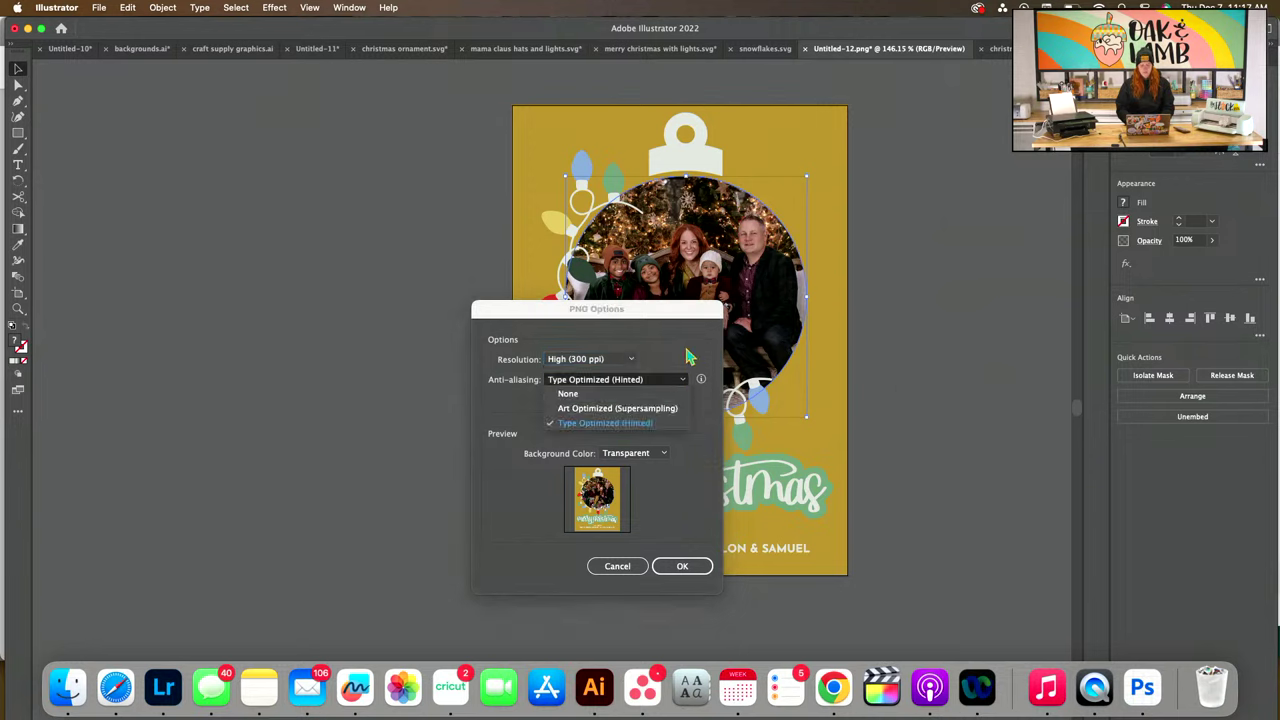
click(688, 355)
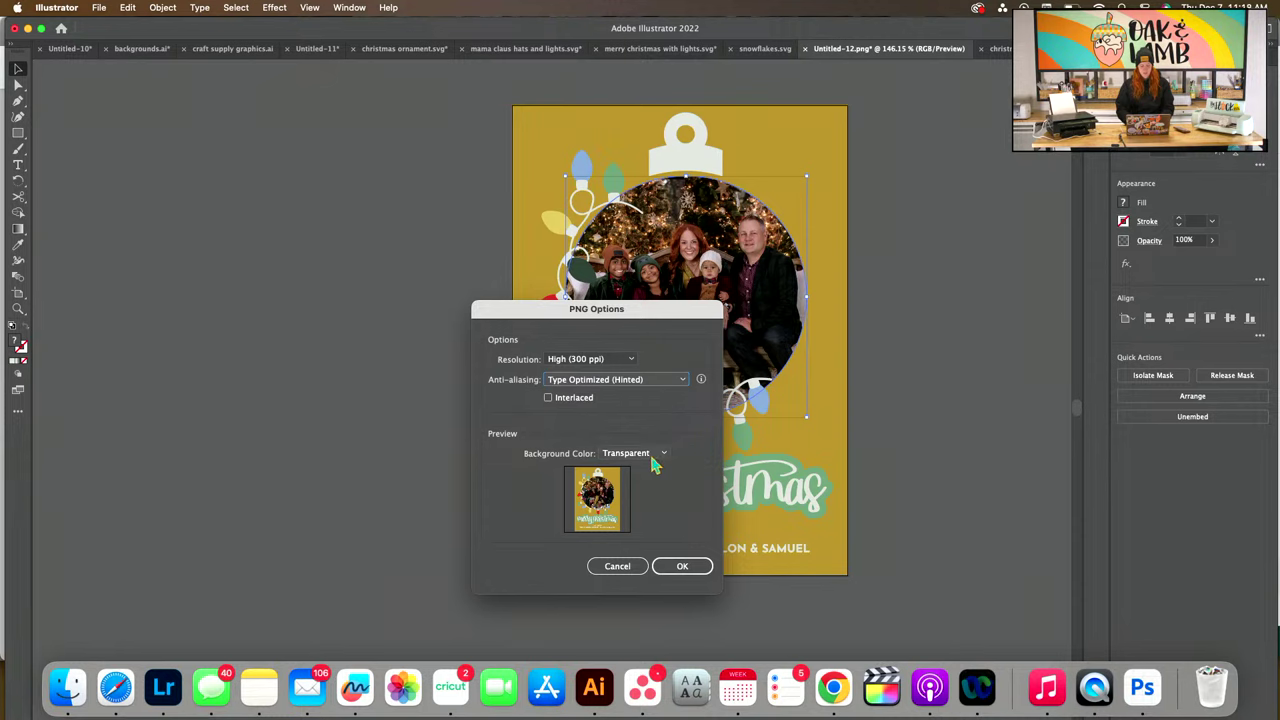
click(684, 566)
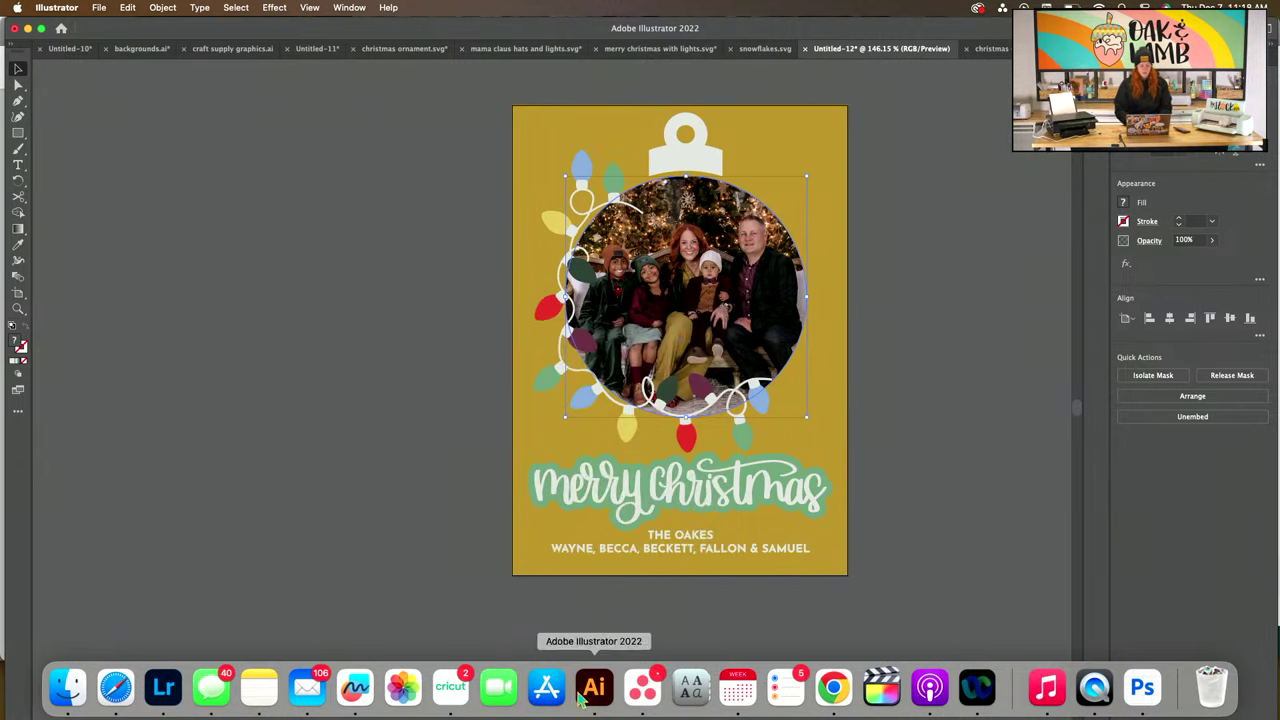
click(450, 687)
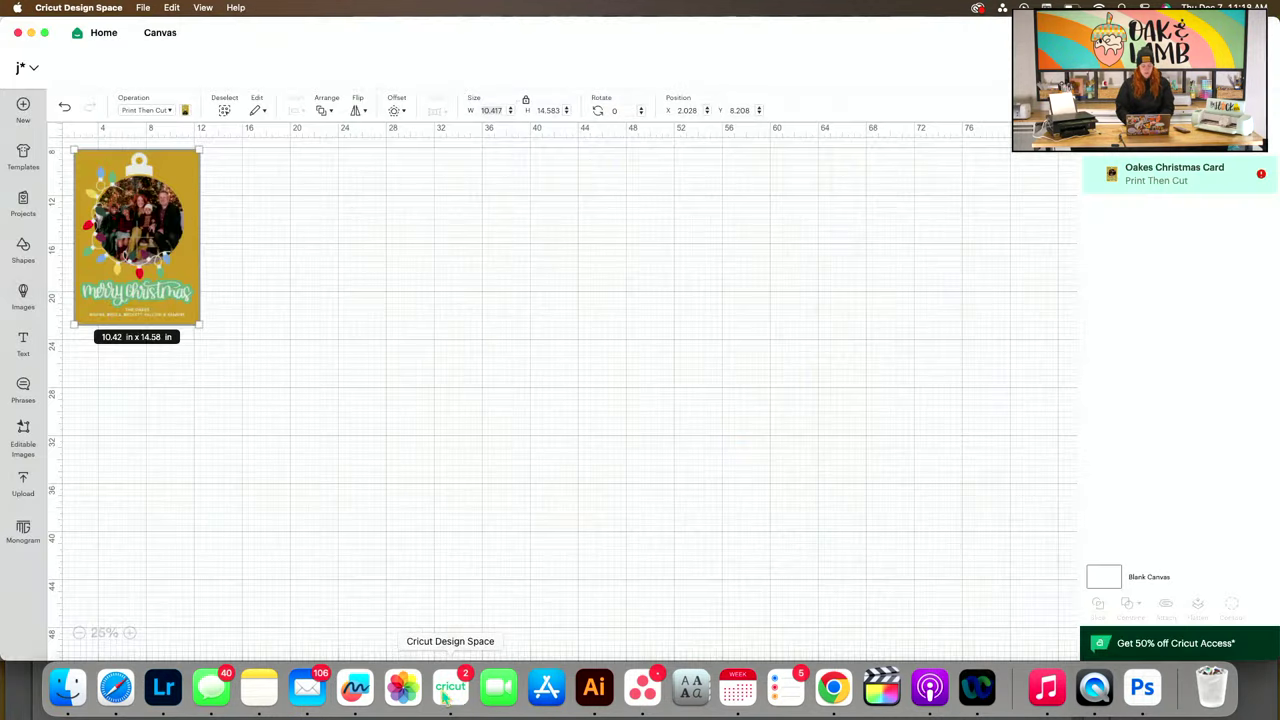
click(22, 484)
Step: Upload Untitled-12-01.png as a Complex Print Then Cut image, keeping the yellow background, and add it
click(125, 285)
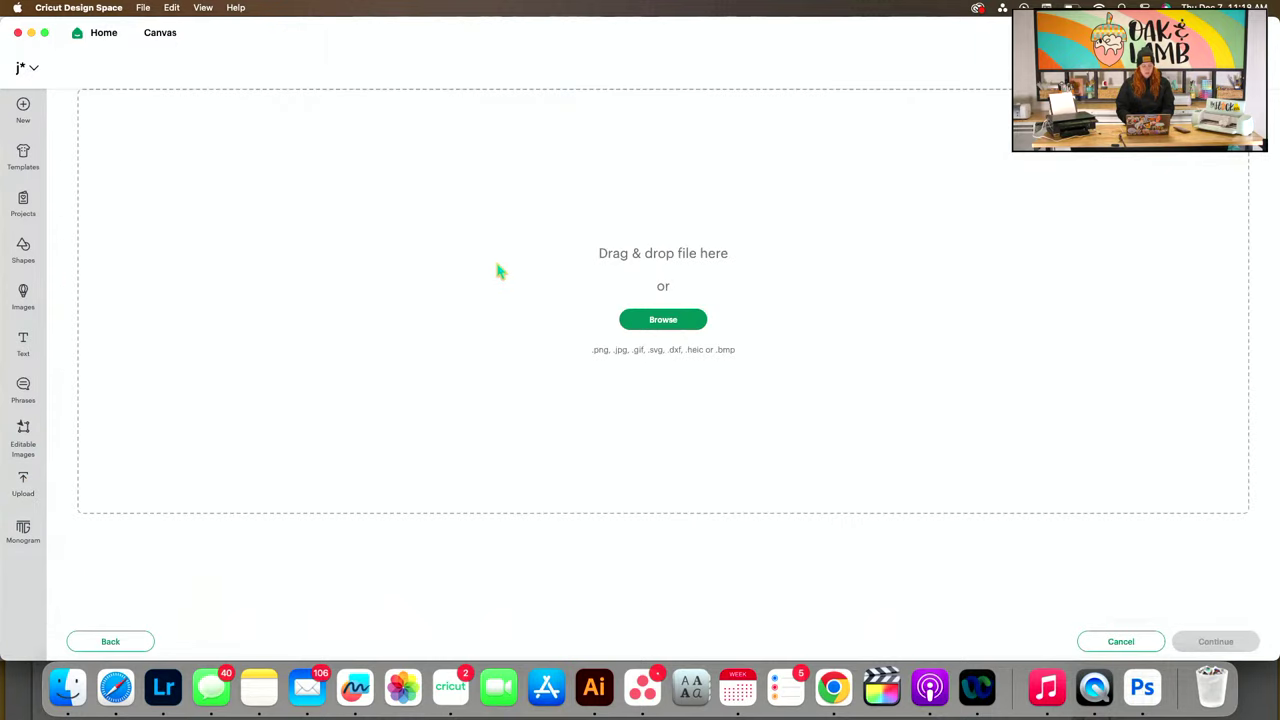
click(634, 317)
click(520, 283)
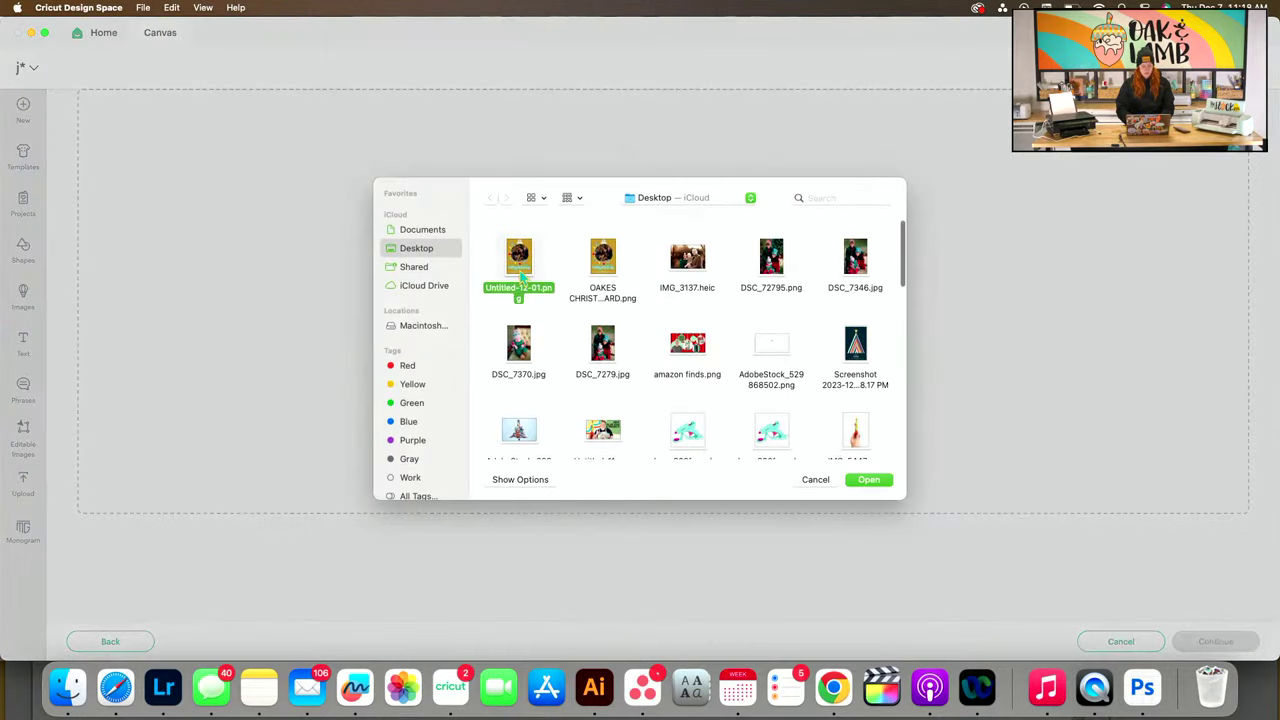
click(885, 481)
click(875, 385)
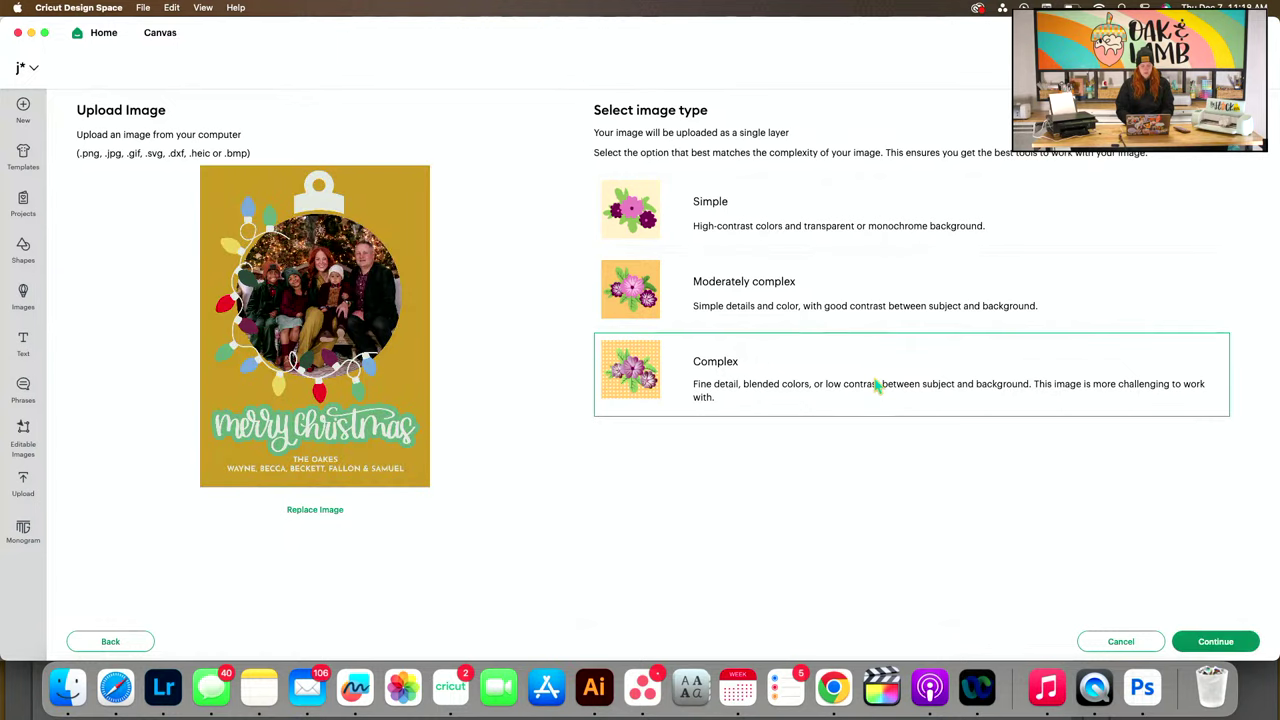
click(1210, 643)
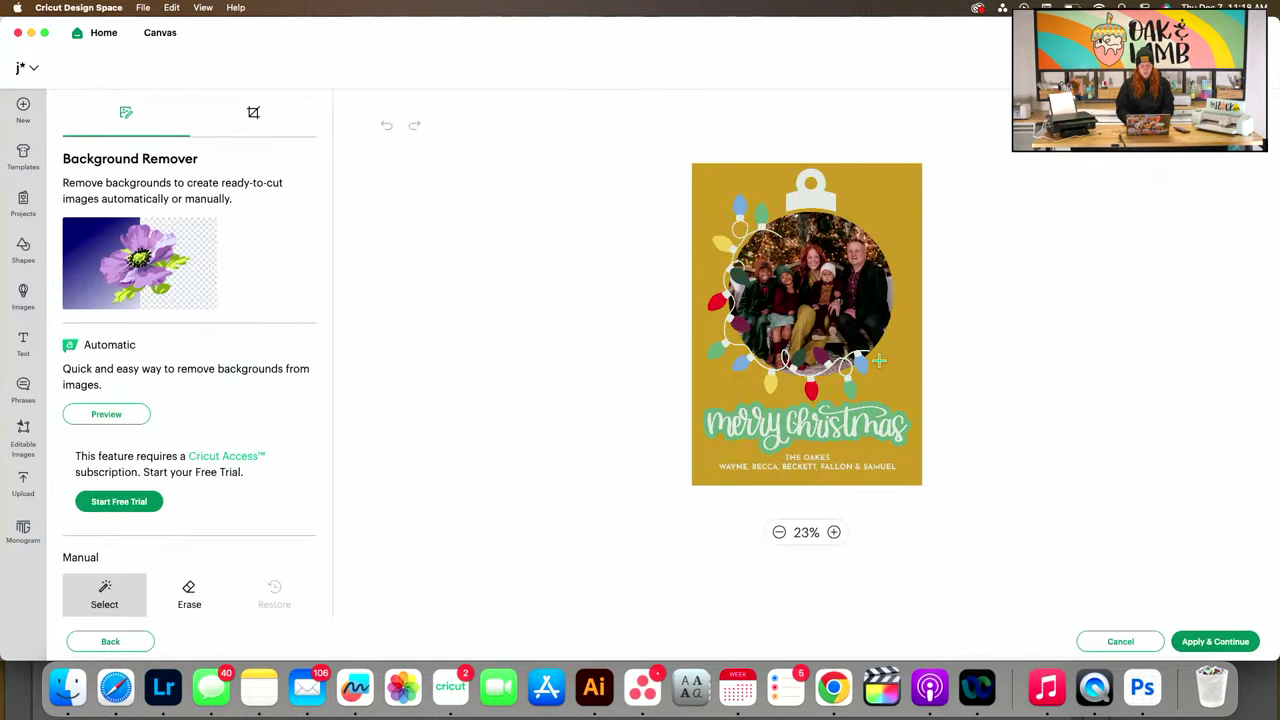
click(917, 404)
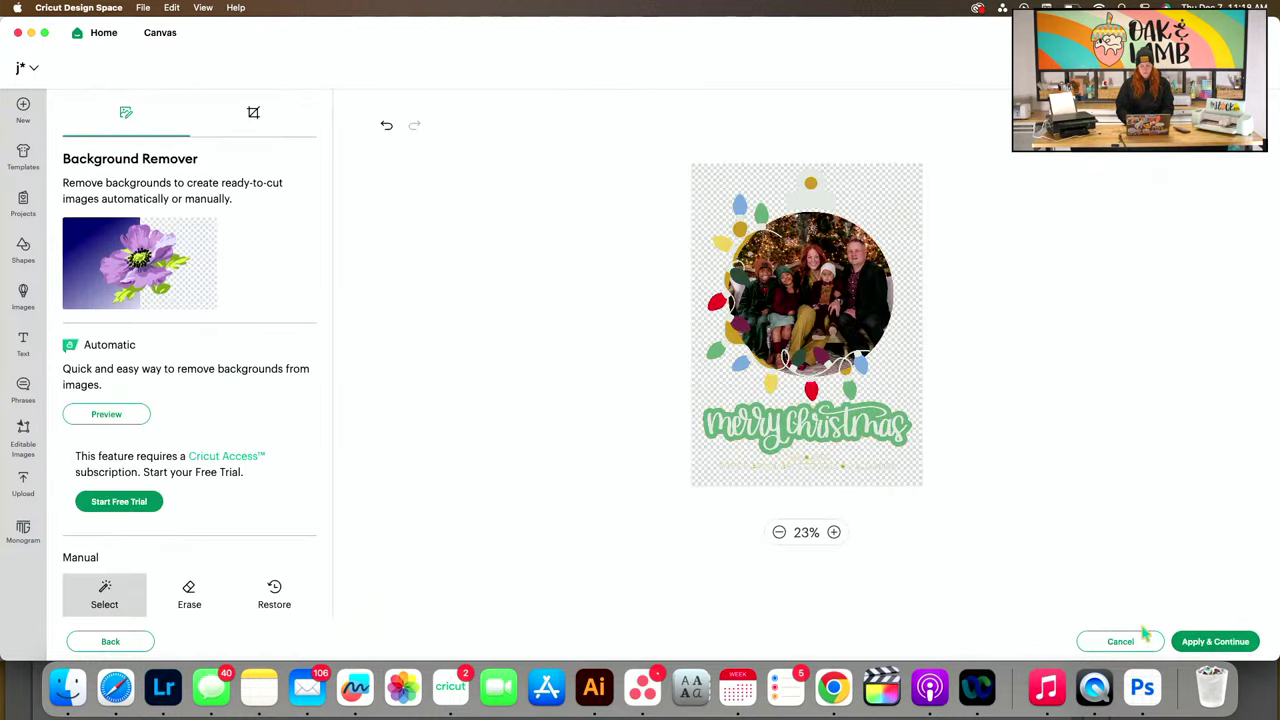
click(386, 124)
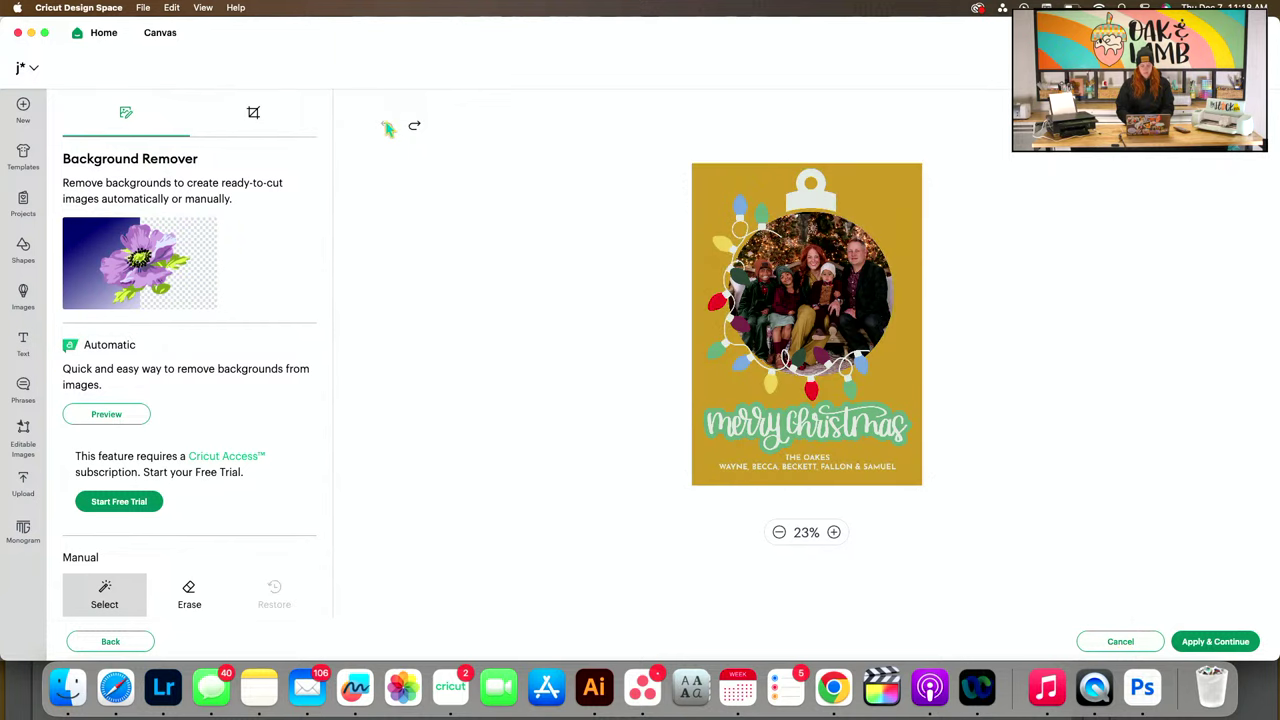
click(1218, 642)
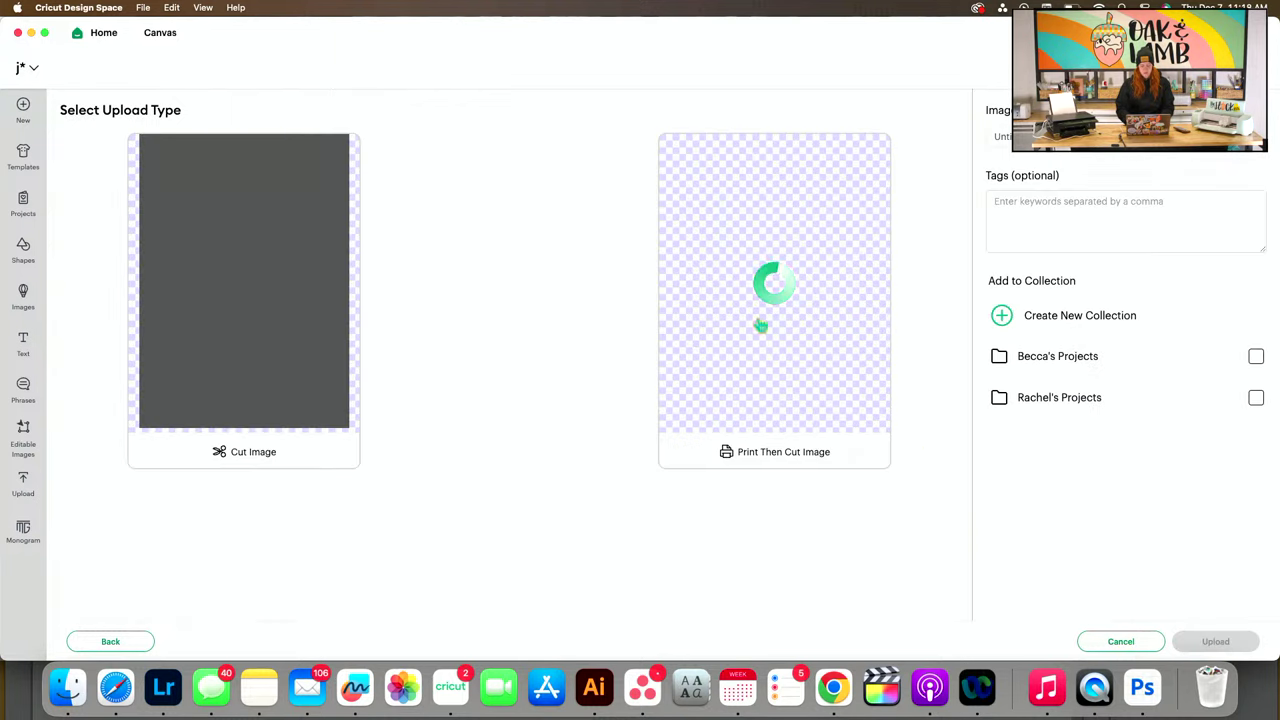
click(1215, 645)
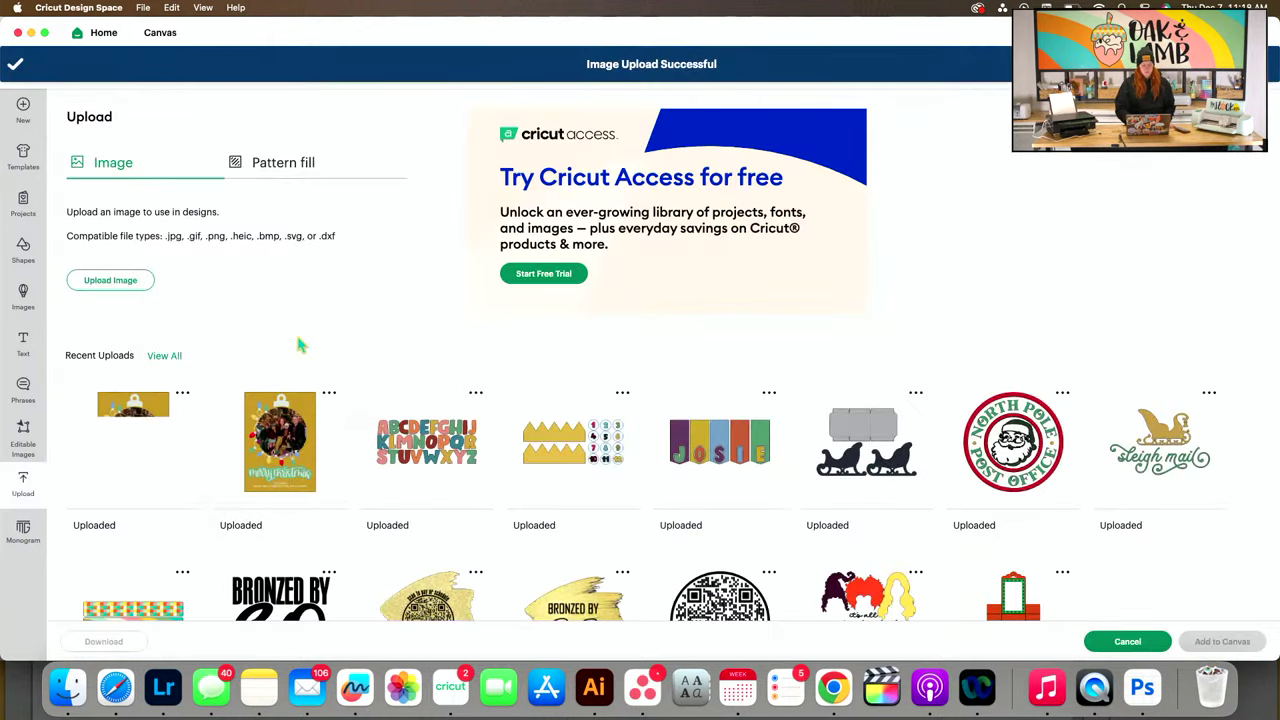
click(1240, 645)
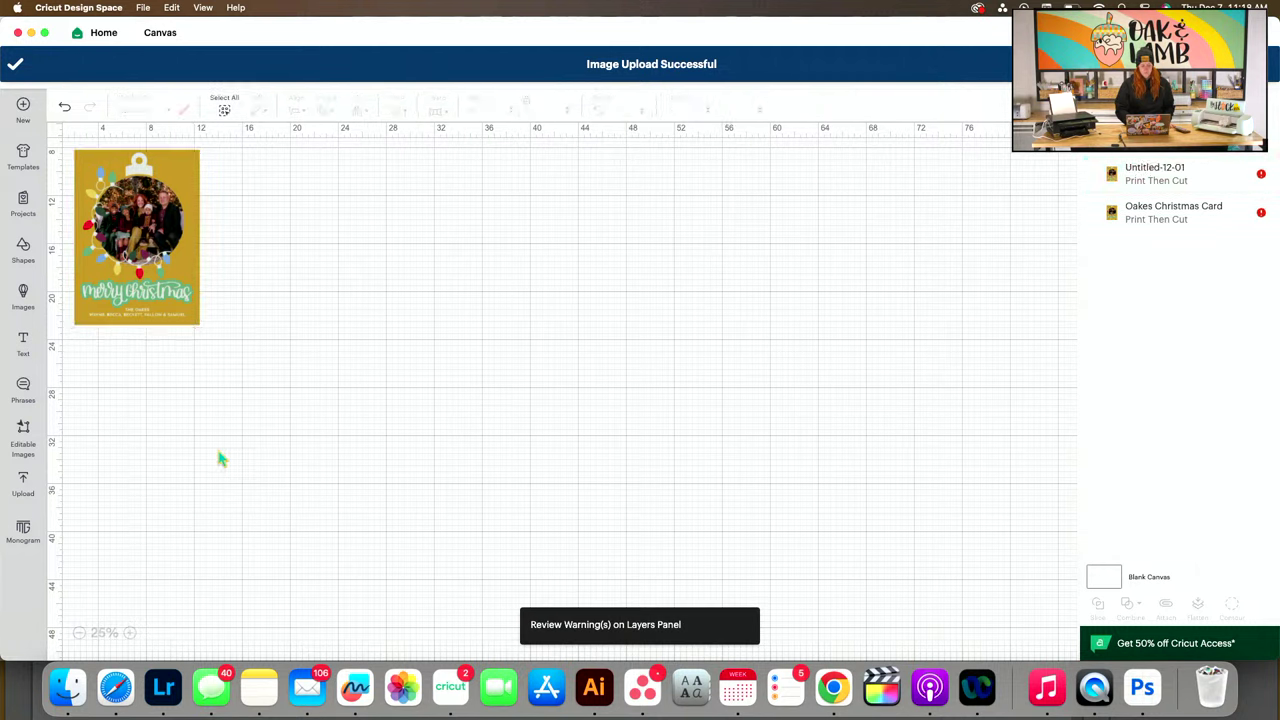
Step: Delete the older card copy, move the new one top-left, and set its width to 5 in
click(175, 245)
key(Delete)
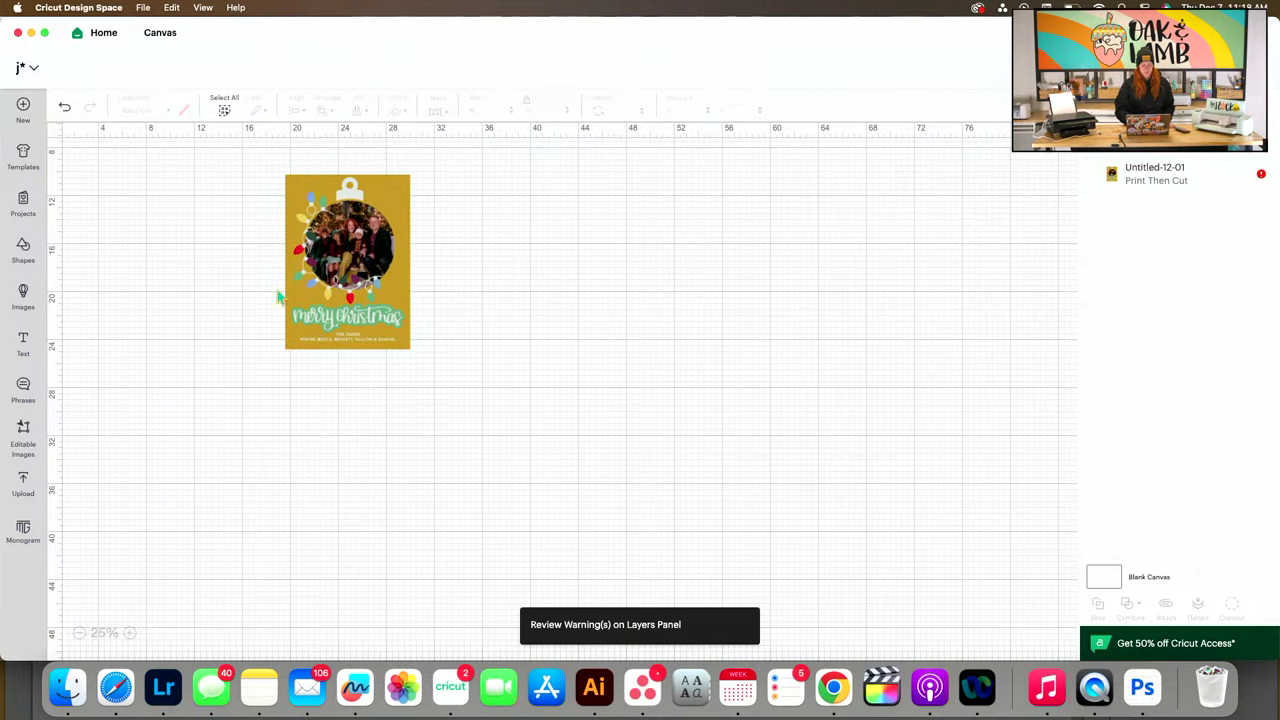
drag(318, 312, 101, 282)
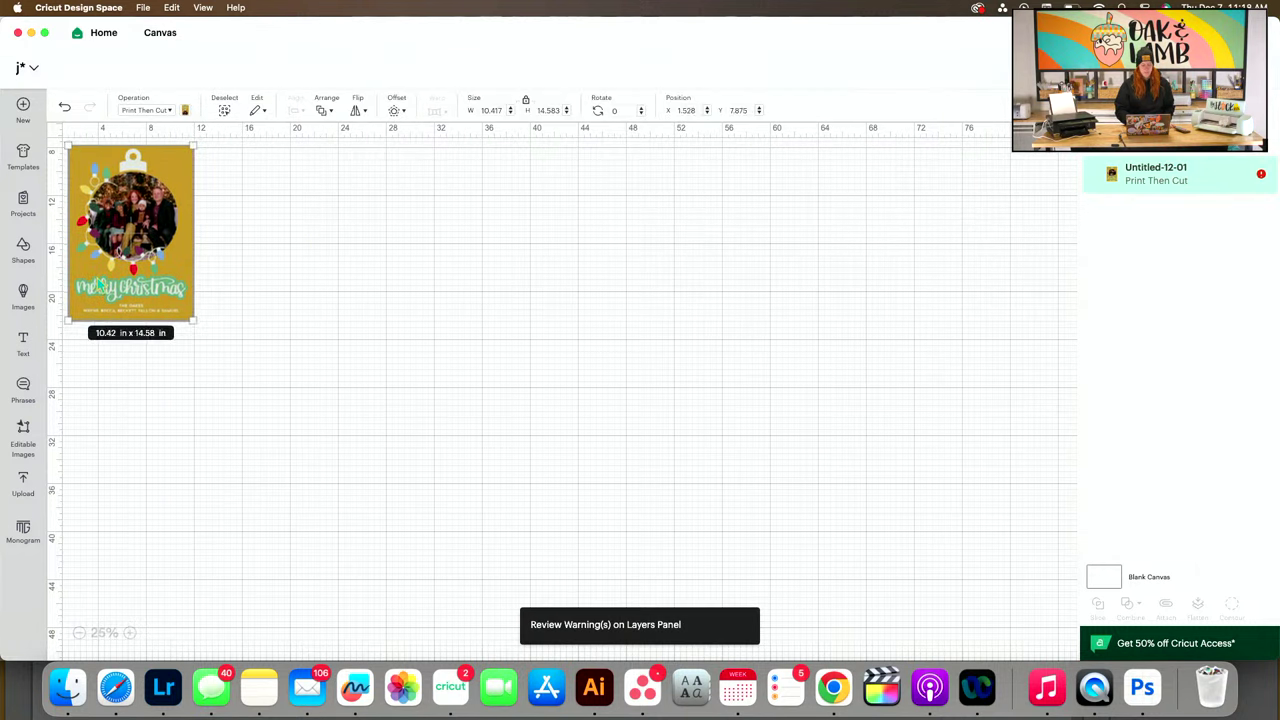
double_click(501, 109)
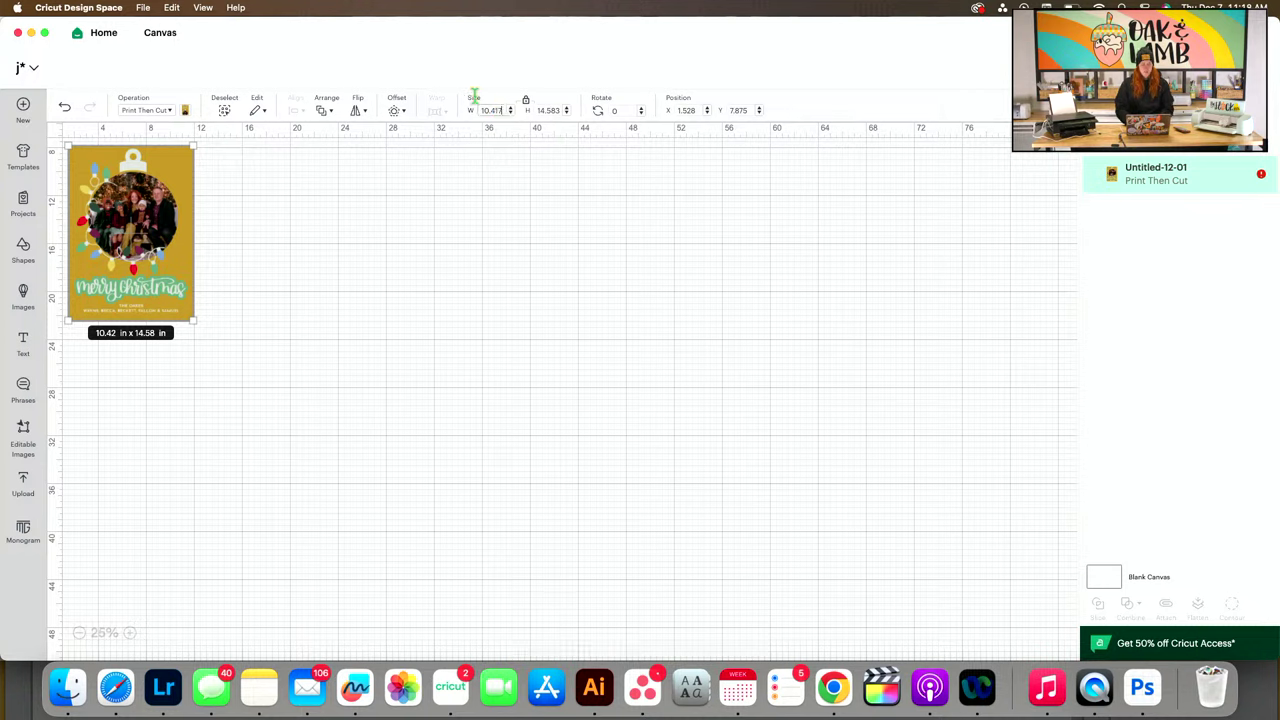
text(5)
key(Return)
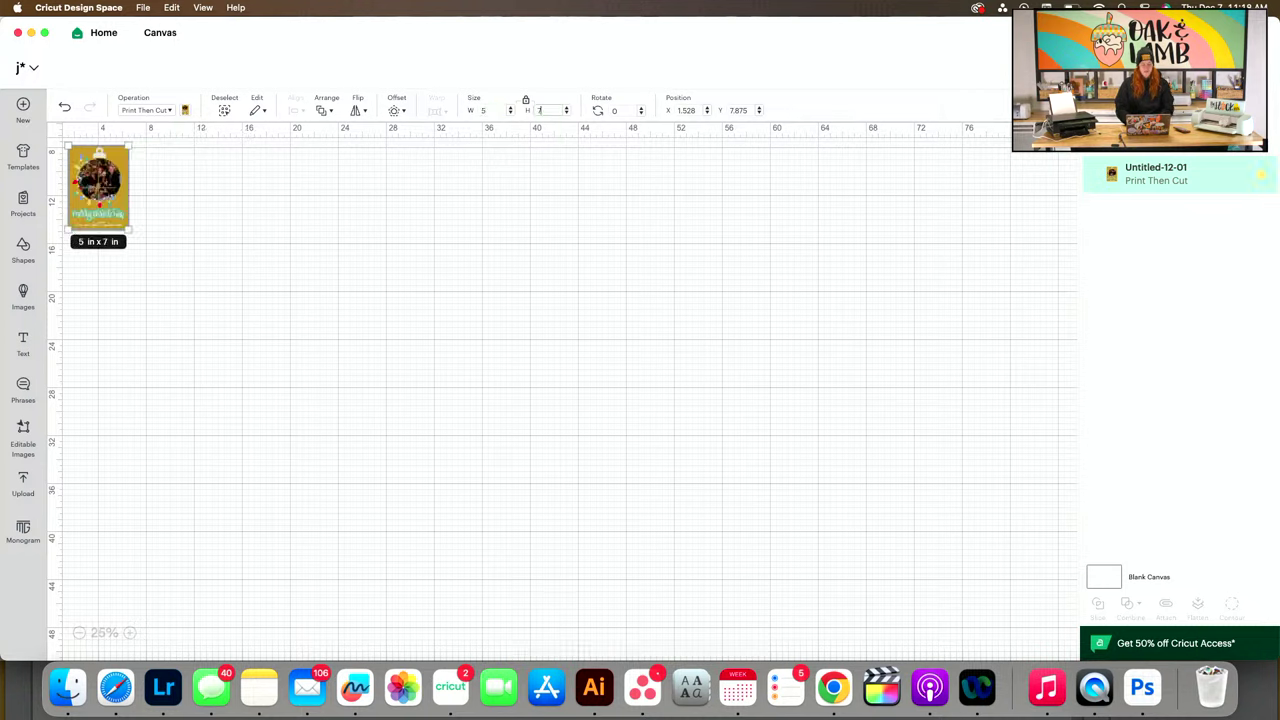
click(362, 280)
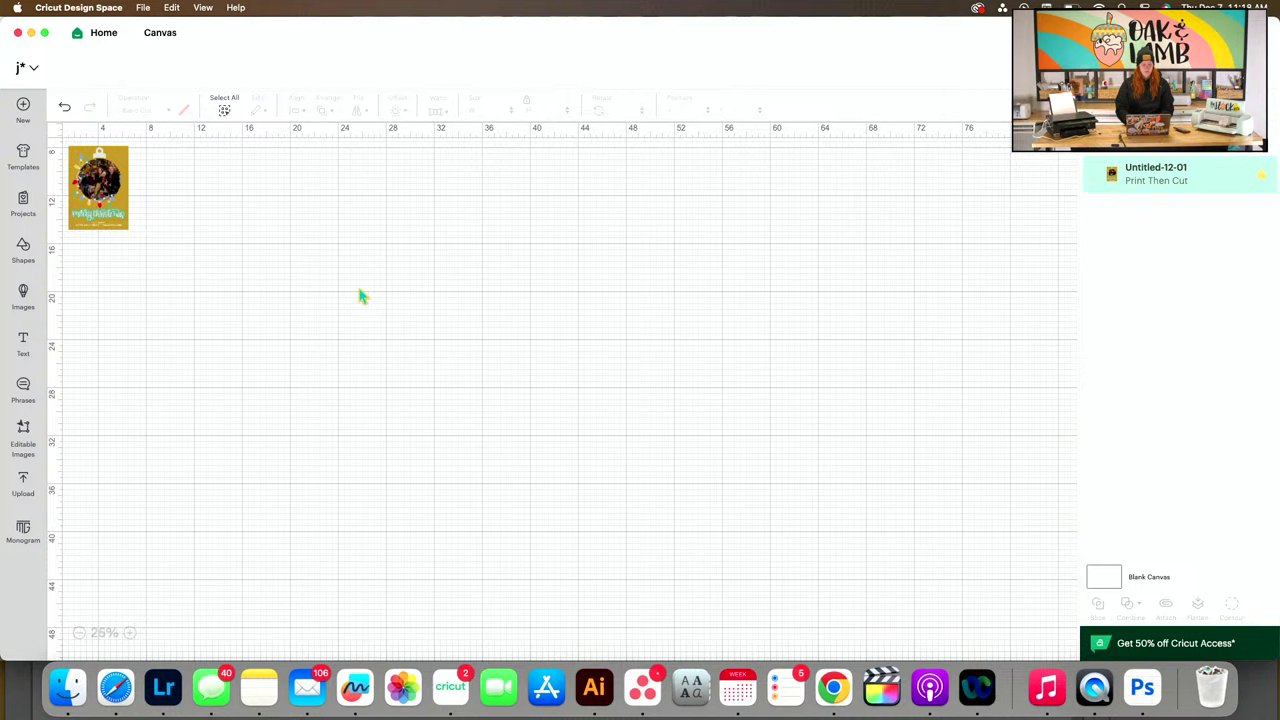
Step: Zoom in on the canvas and drag the card left toward the canvas edge
click(131, 633)
click(131, 633)
click(131, 633)
click(131, 633)
click(131, 633)
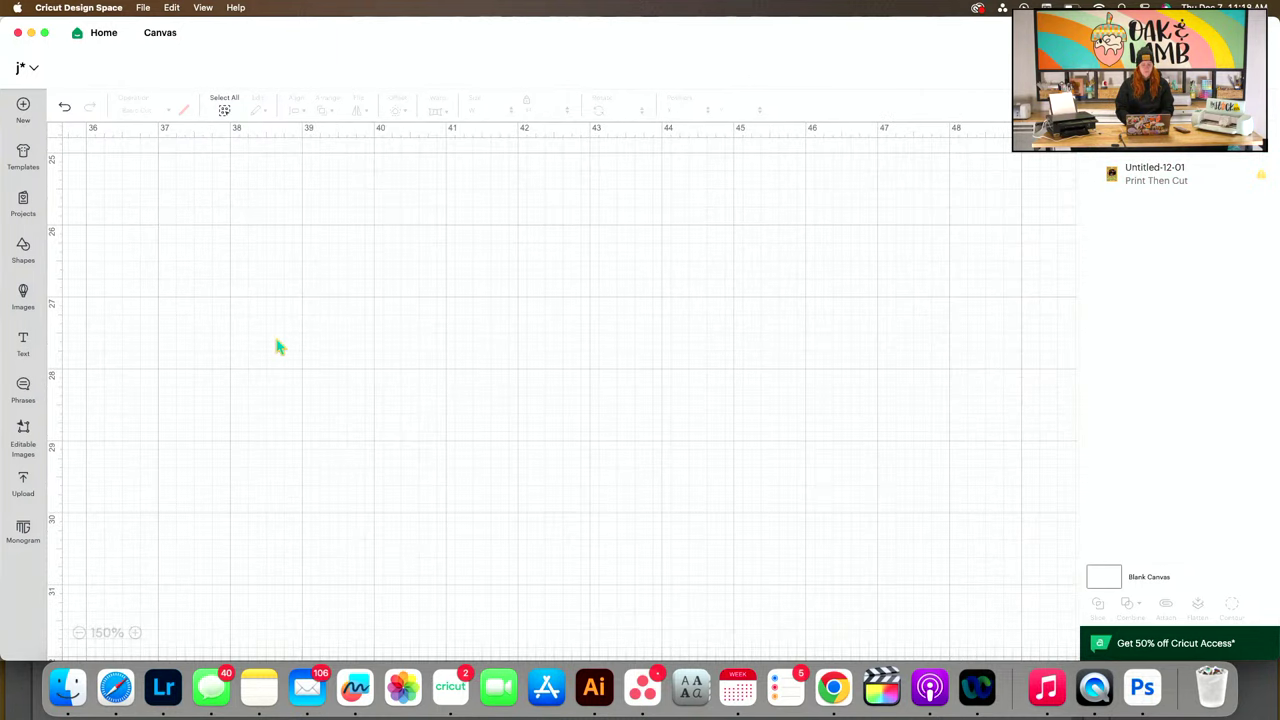
scroll(278, 343, left, 10)
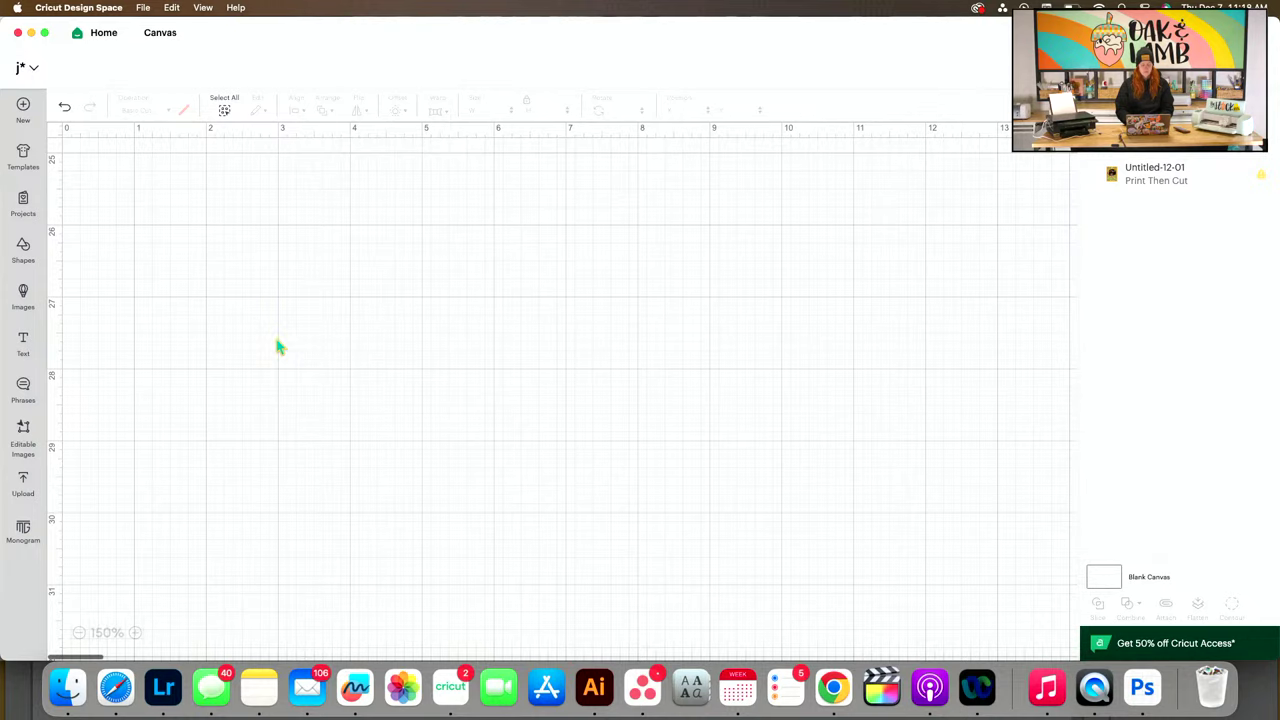
scroll(278, 345, up, 15)
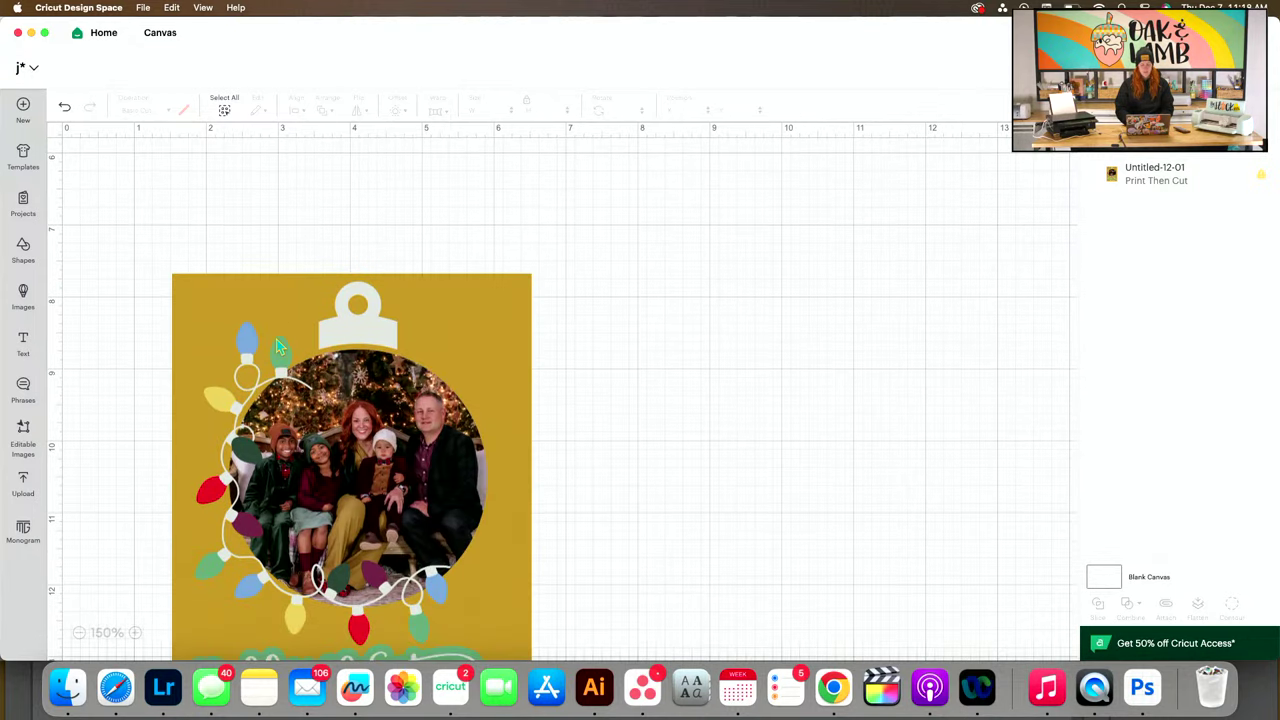
scroll(278, 345, down, 5)
click(1263, 183)
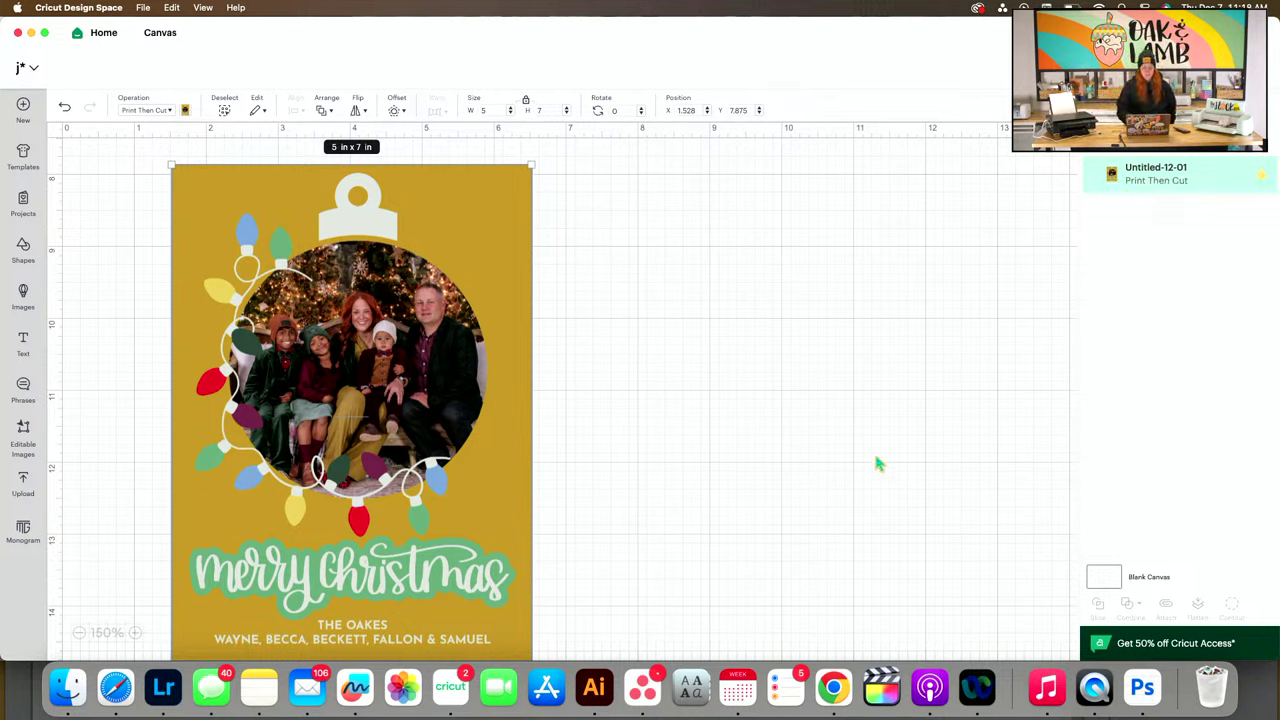
drag(257, 413, 183, 403)
click(770, 312)
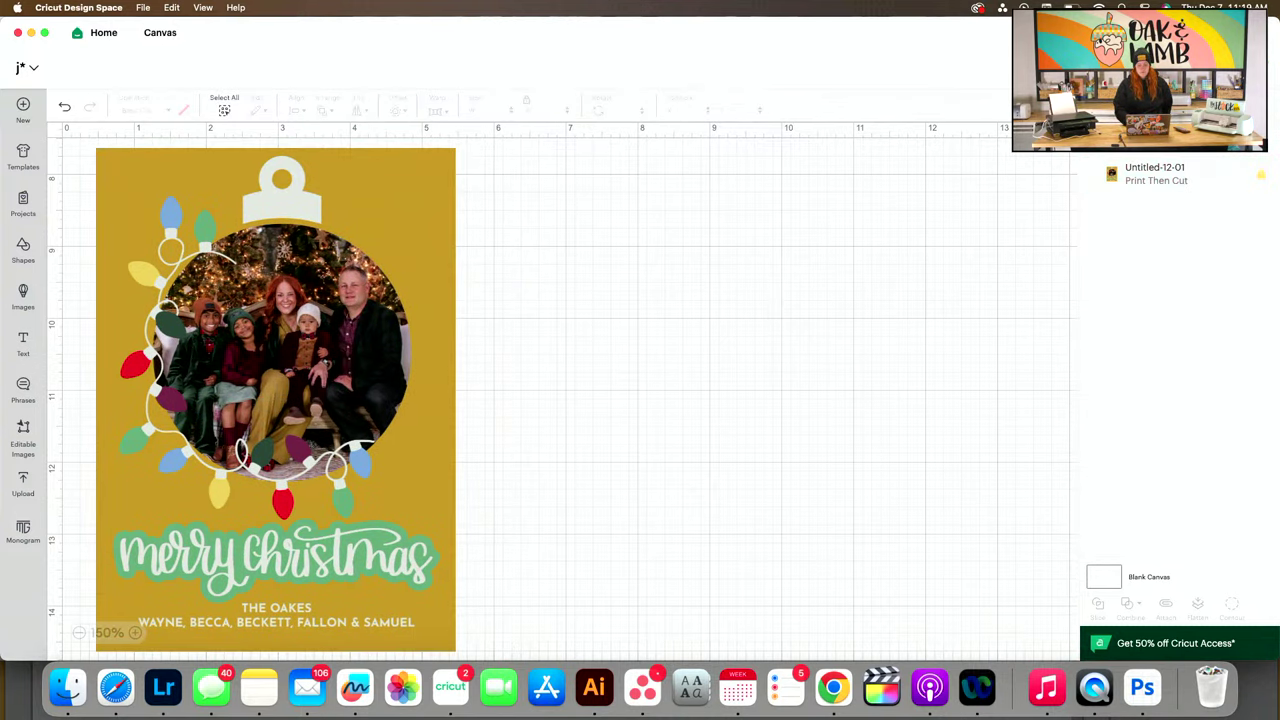
Step: Open and close Design Space Settings, then nudge the card to X 0.417, Y 7.583
click(1250, 33)
click(1131, 182)
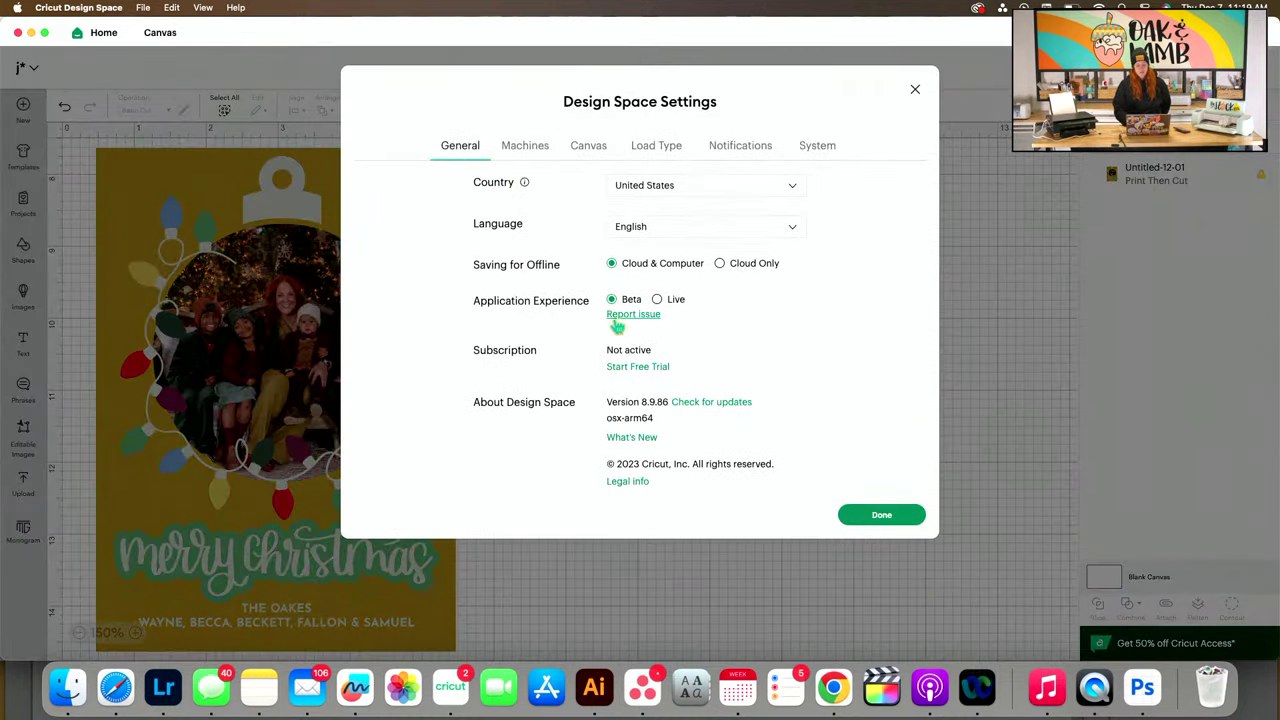
click(915, 91)
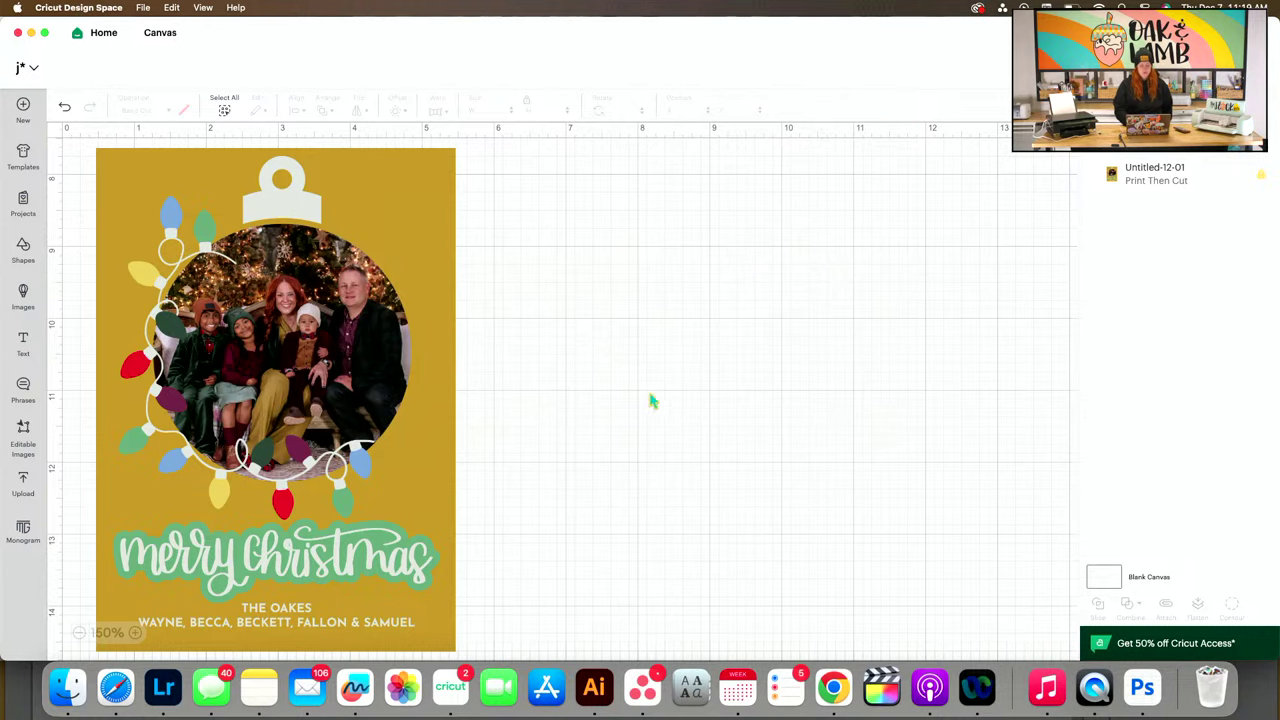
drag(382, 396, 376, 390)
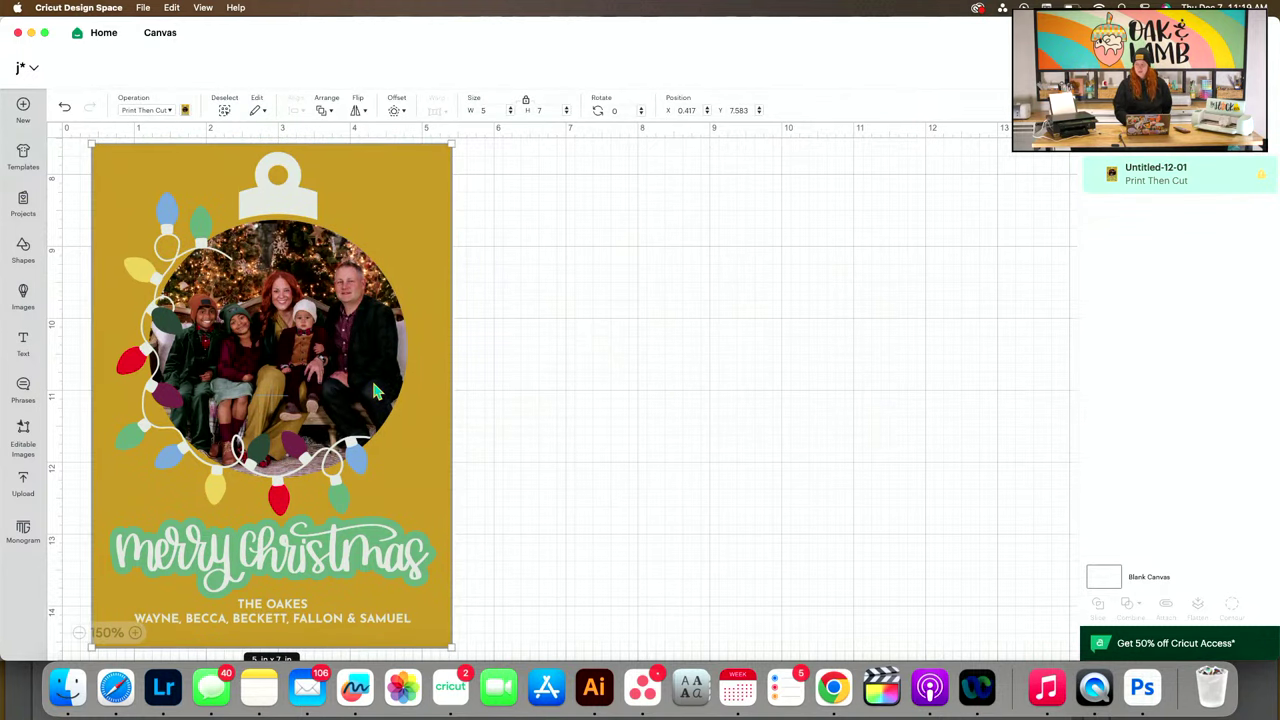
Step: Review Export for Screens in Illustrator (Scale 1x, sub-folders by scale), cancel, and return to Cricut
click(594, 687)
click(100, 8)
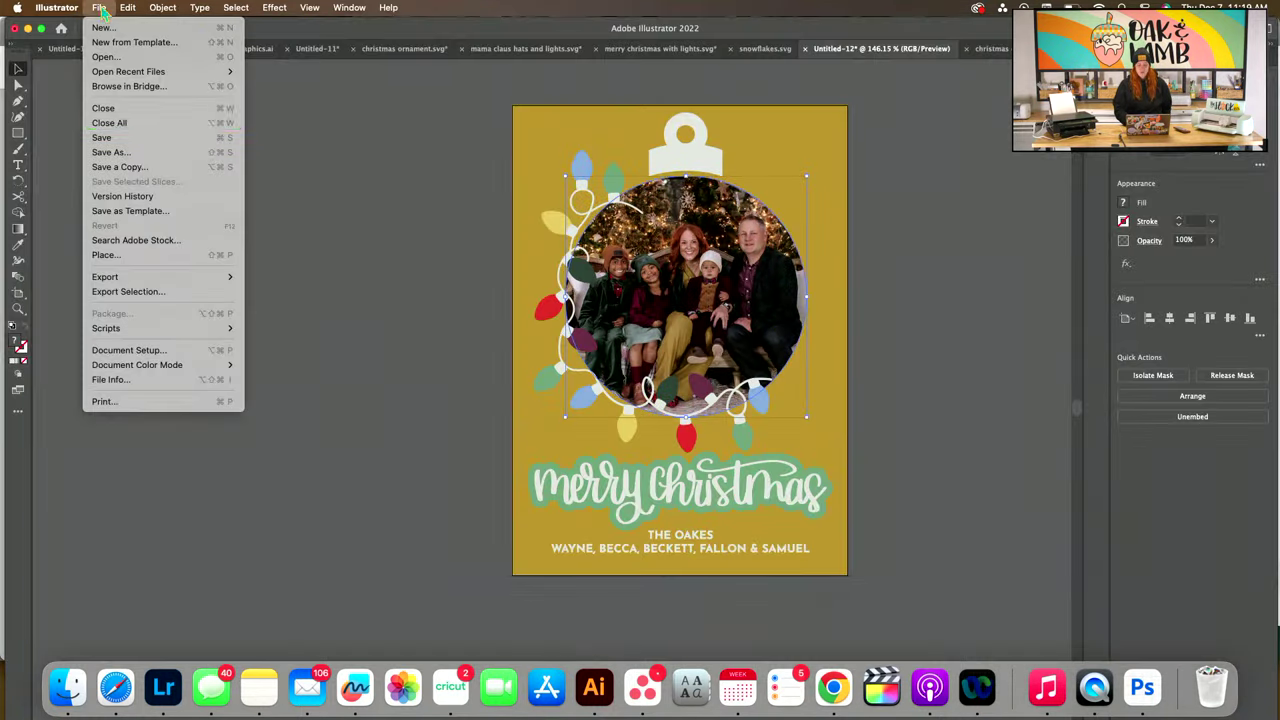
mouse_move(172, 280)
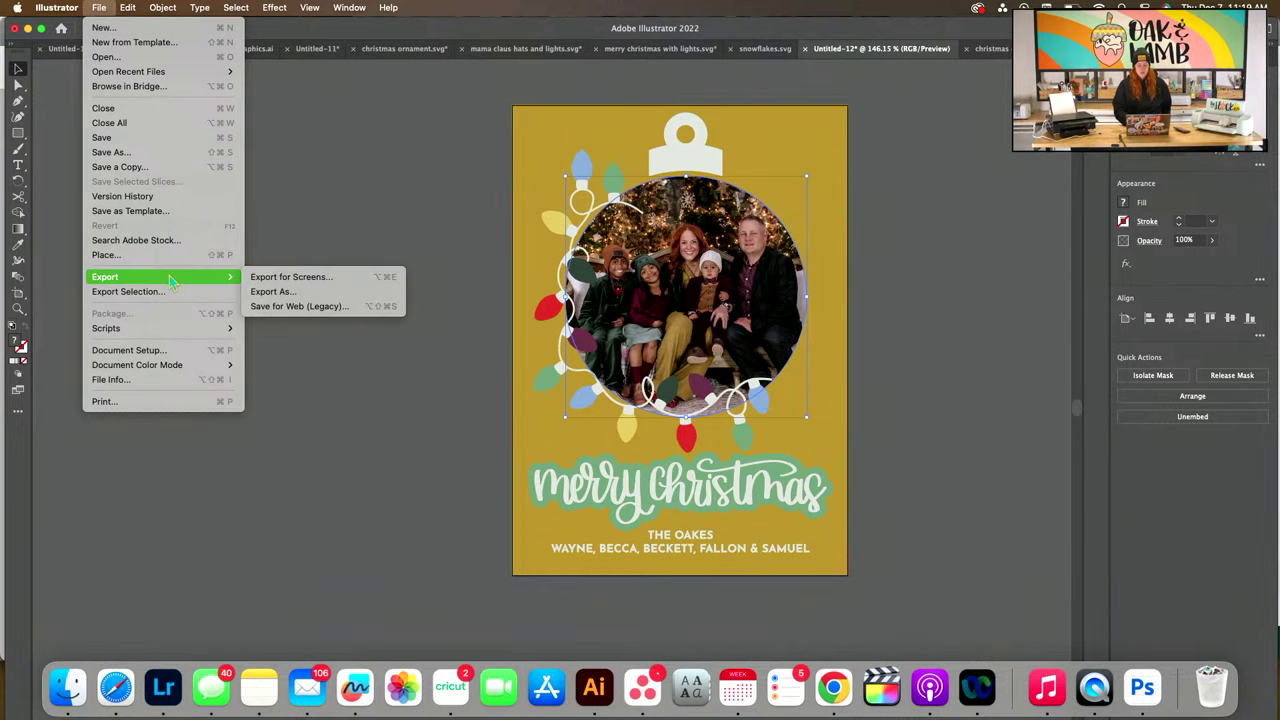
click(296, 281)
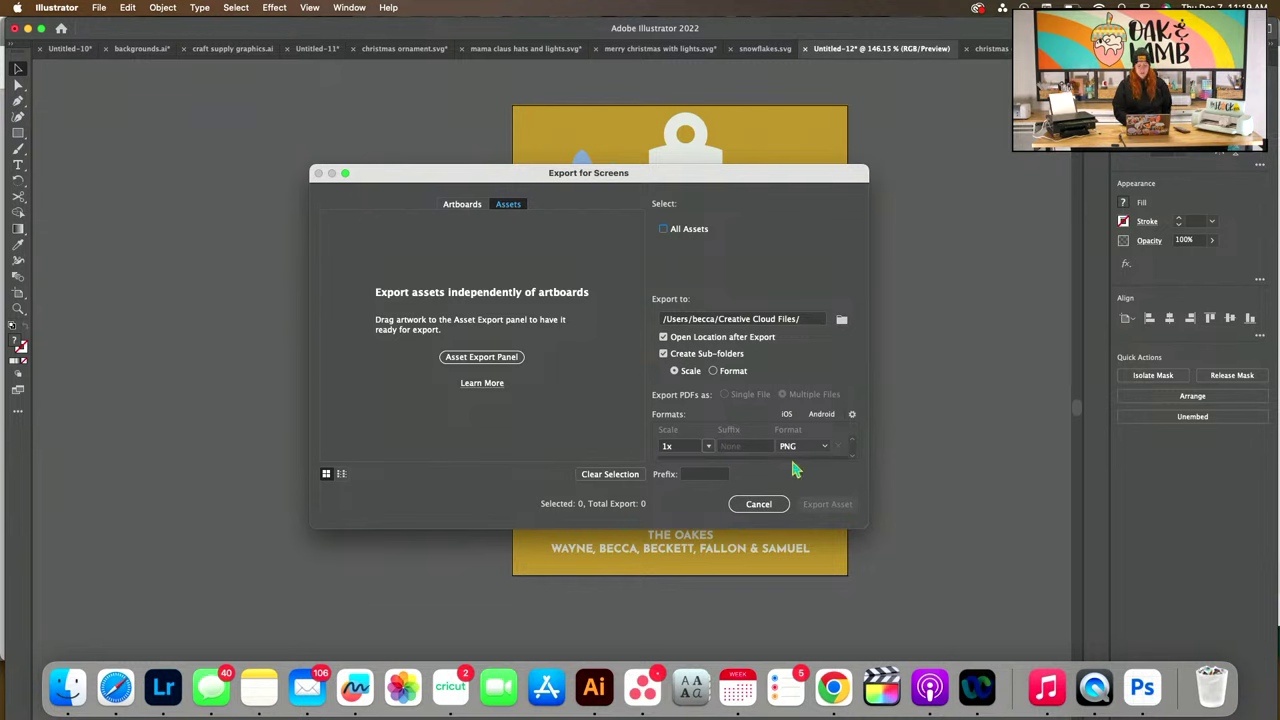
click(710, 447)
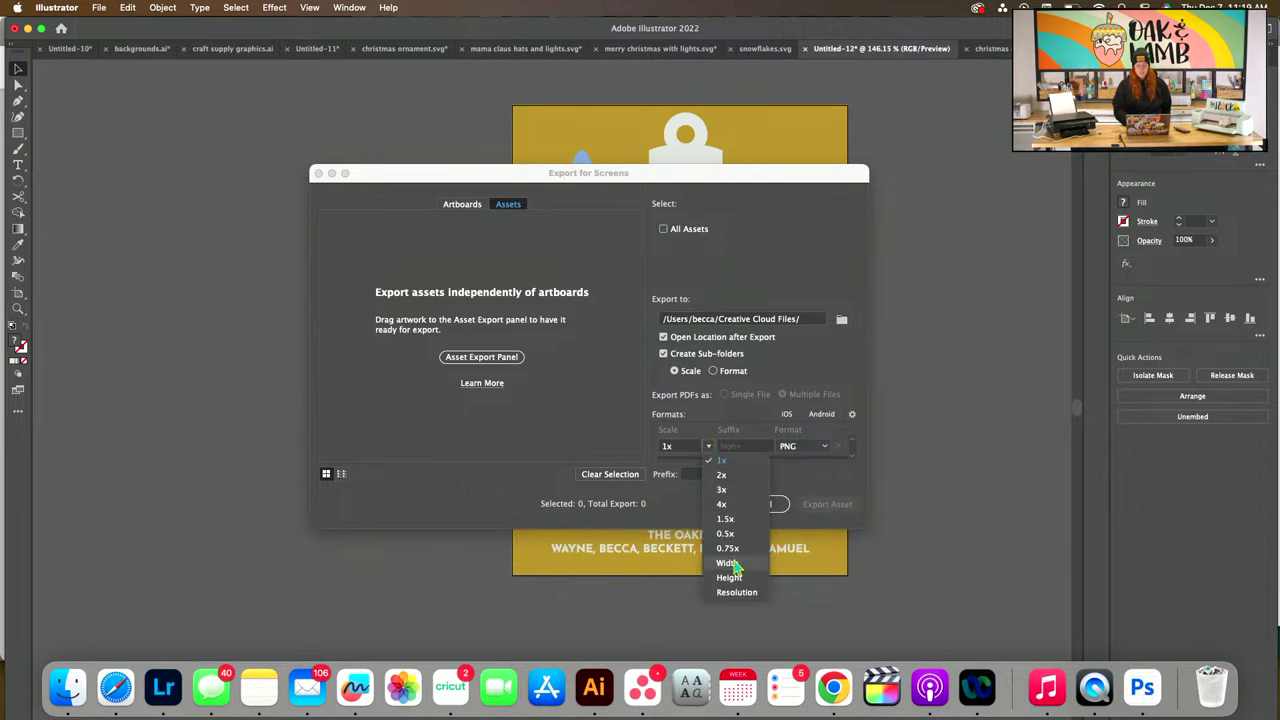
click(716, 463)
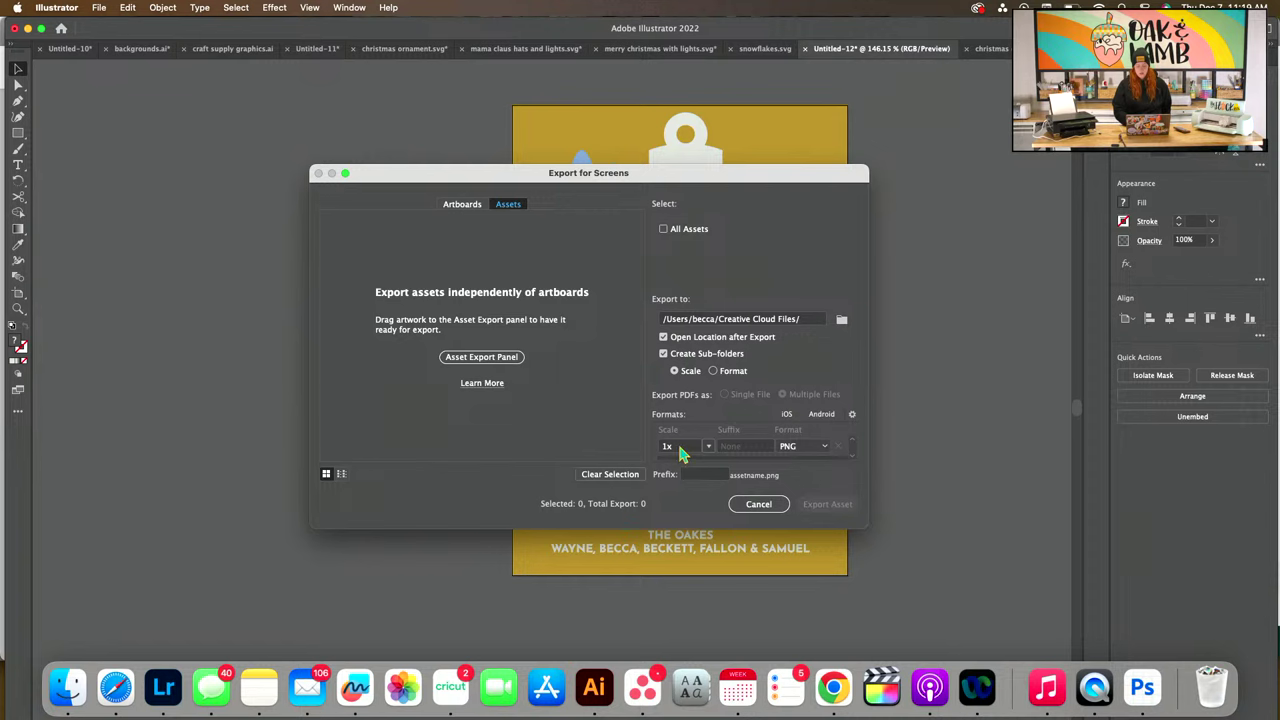
click(756, 506)
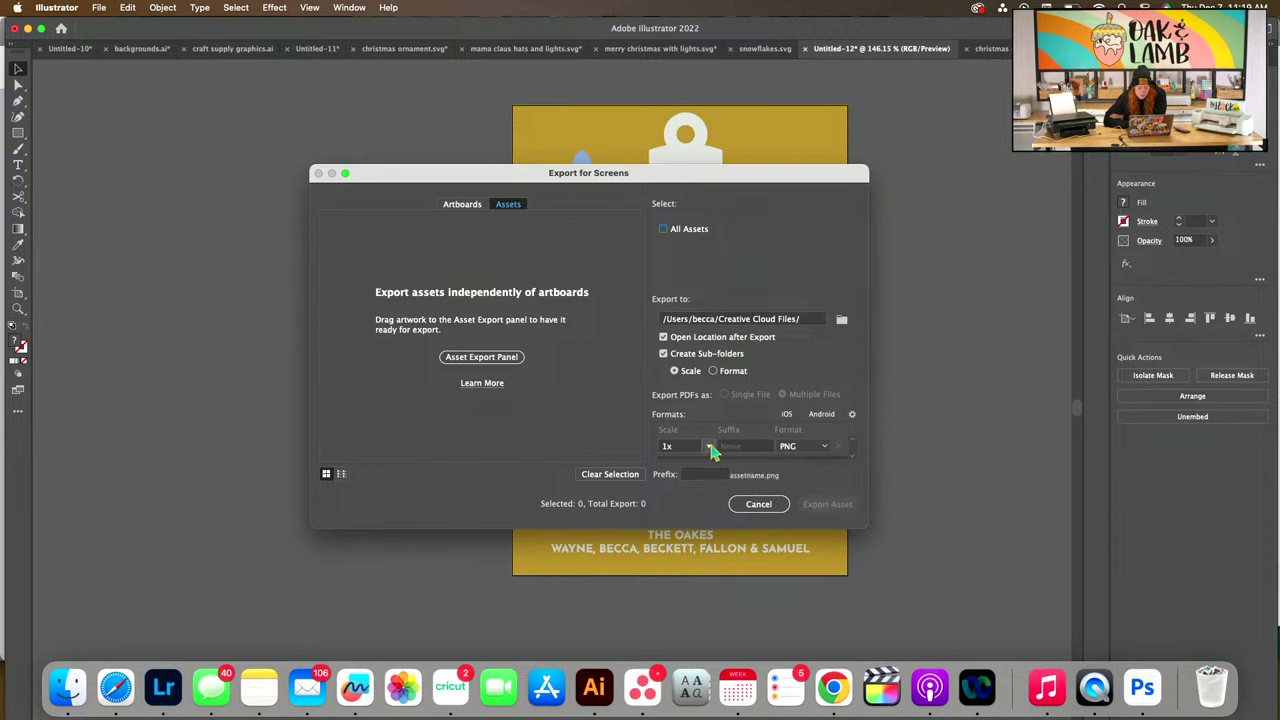
click(713, 371)
click(675, 371)
click(758, 505)
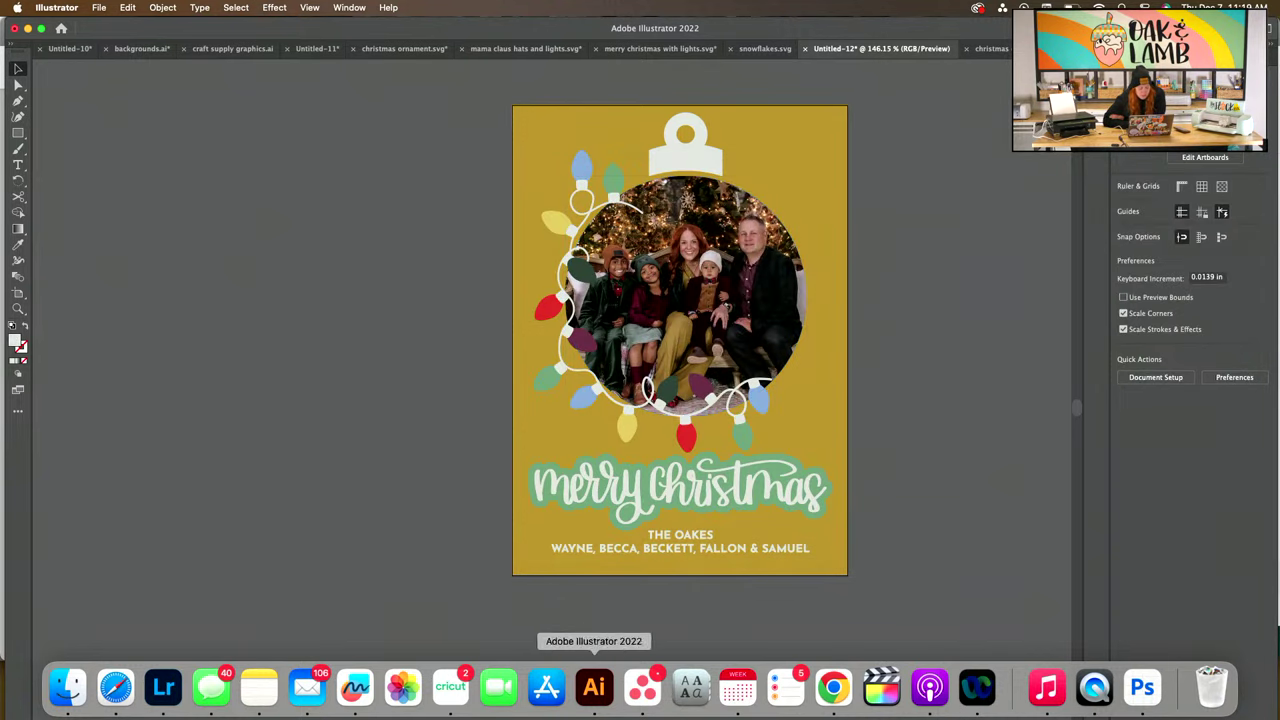
click(450, 687)
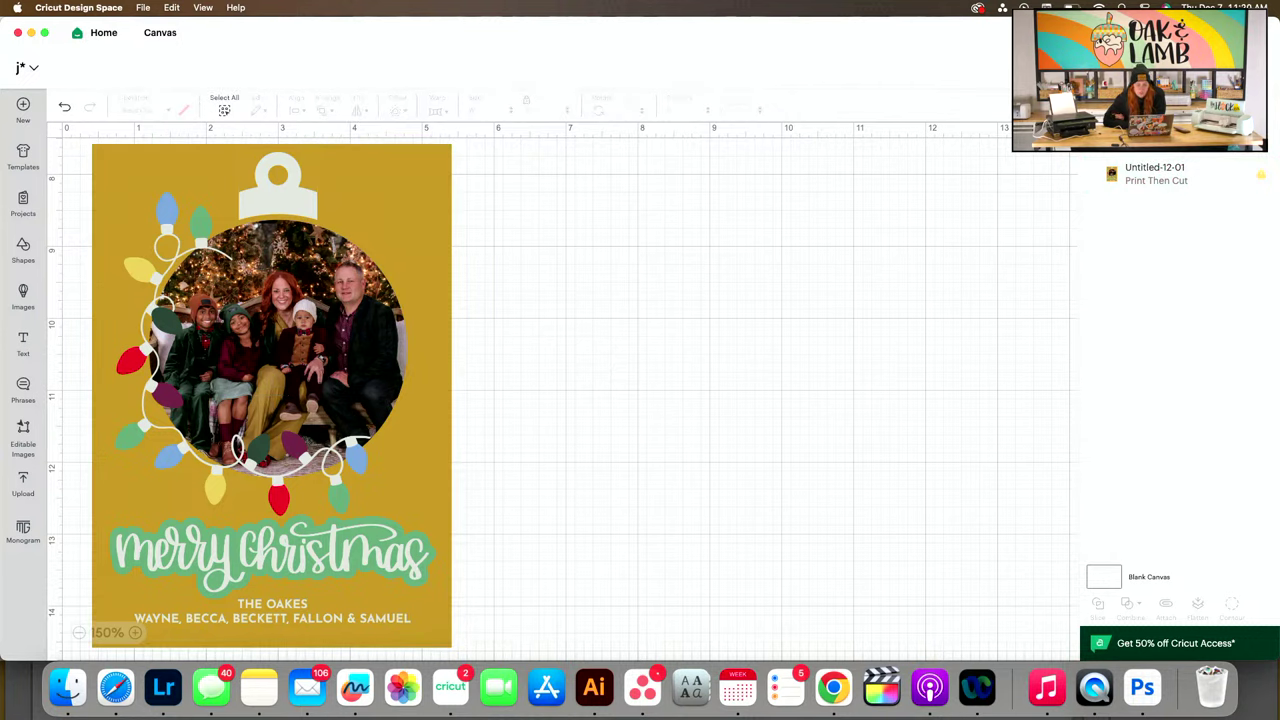
Step: Choose Cricut Explore 3, run Make It, and continue to print the card on 8.5 × 11 in Letter
click(1150, 67)
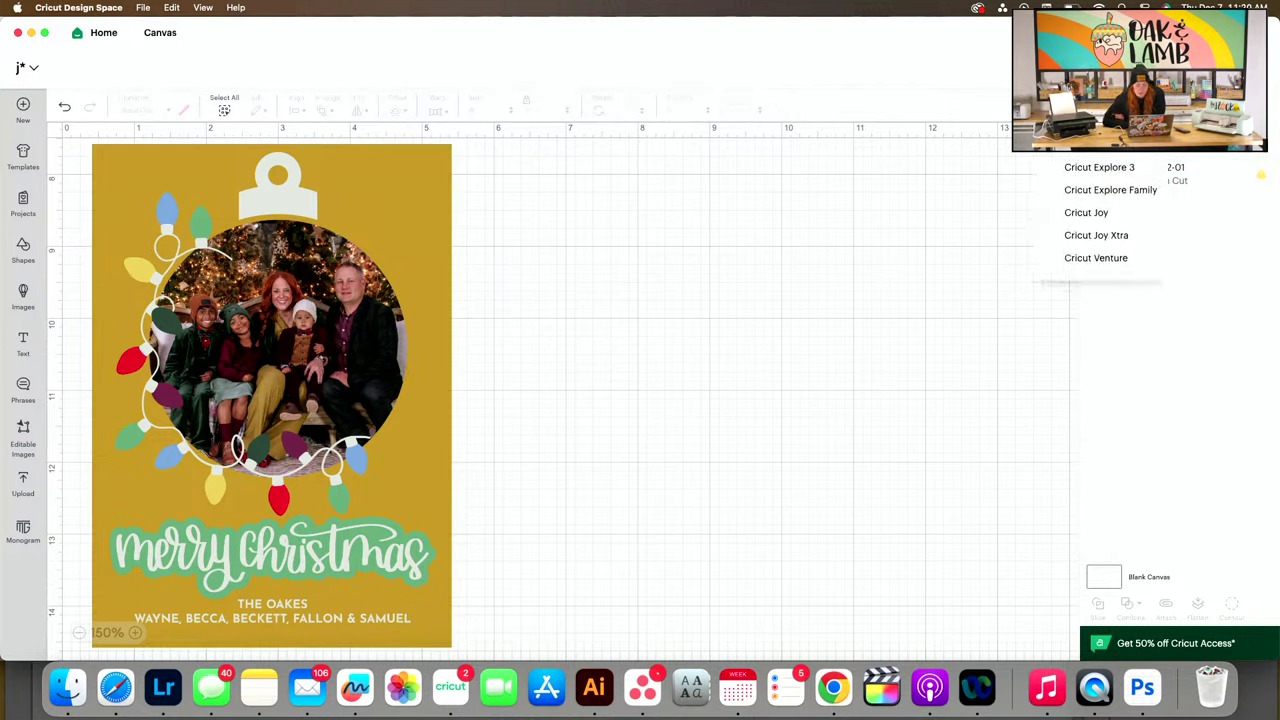
click(1123, 165)
click(1232, 67)
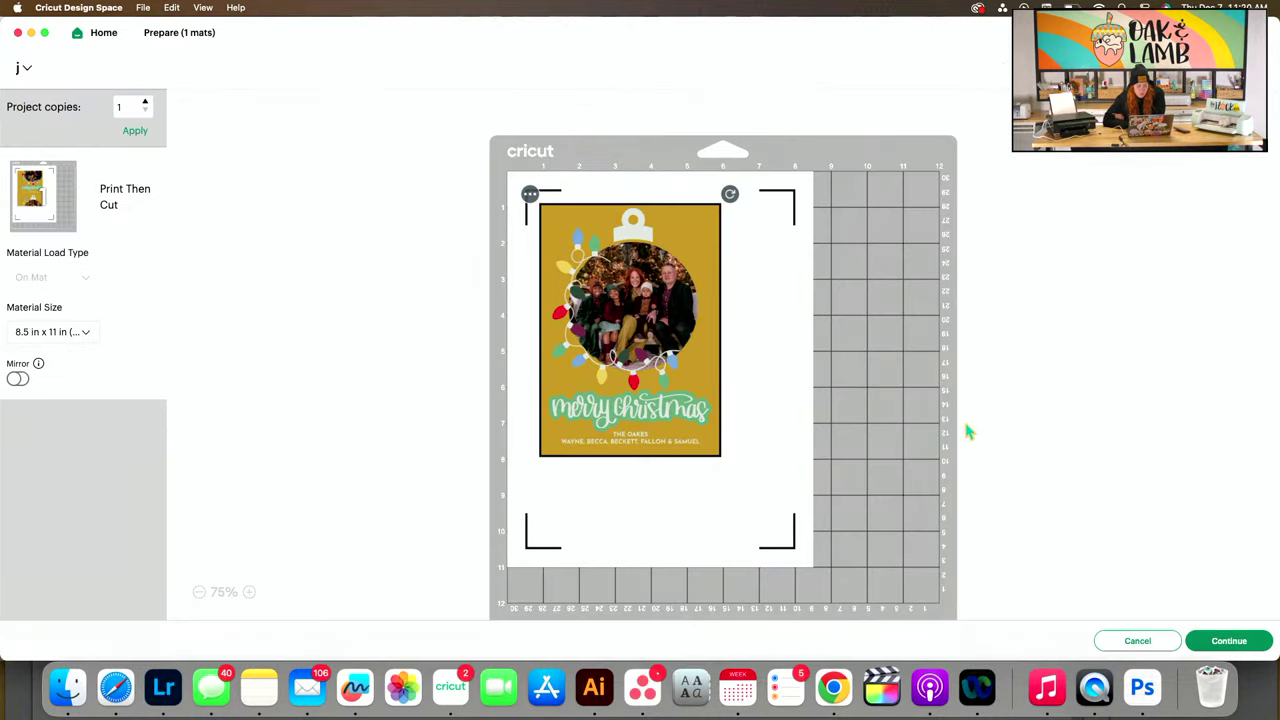
click(1229, 644)
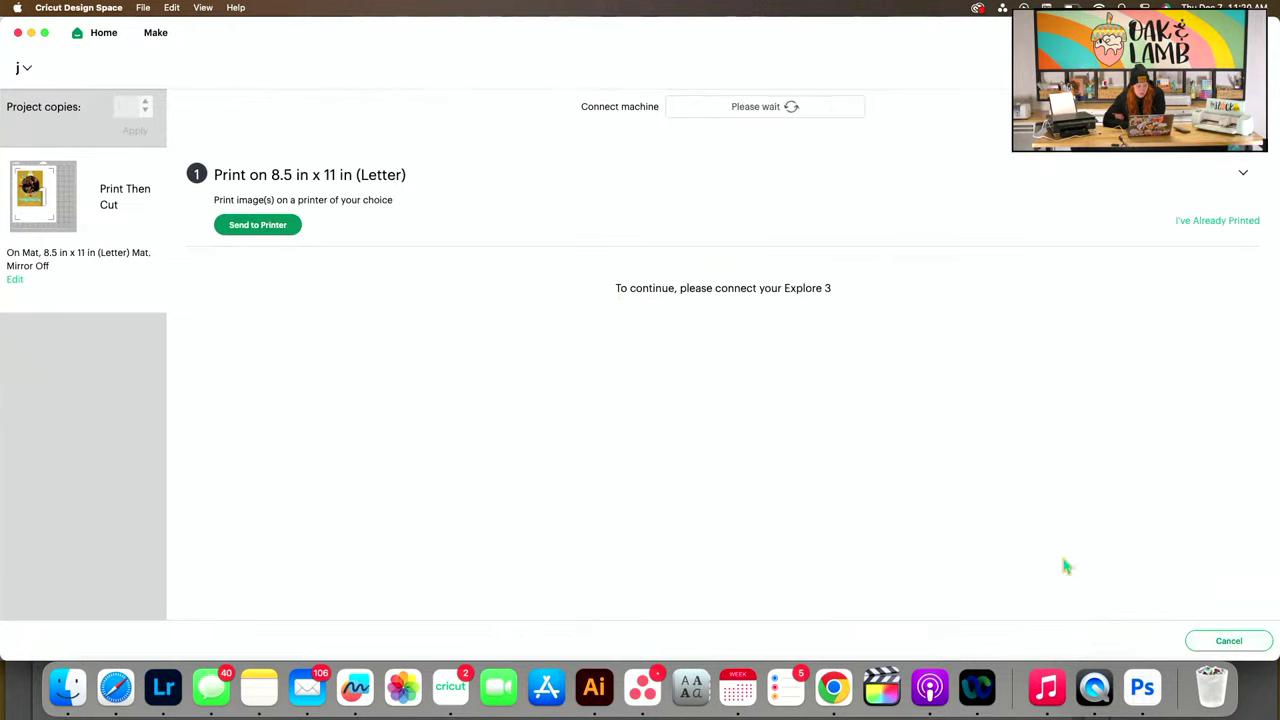